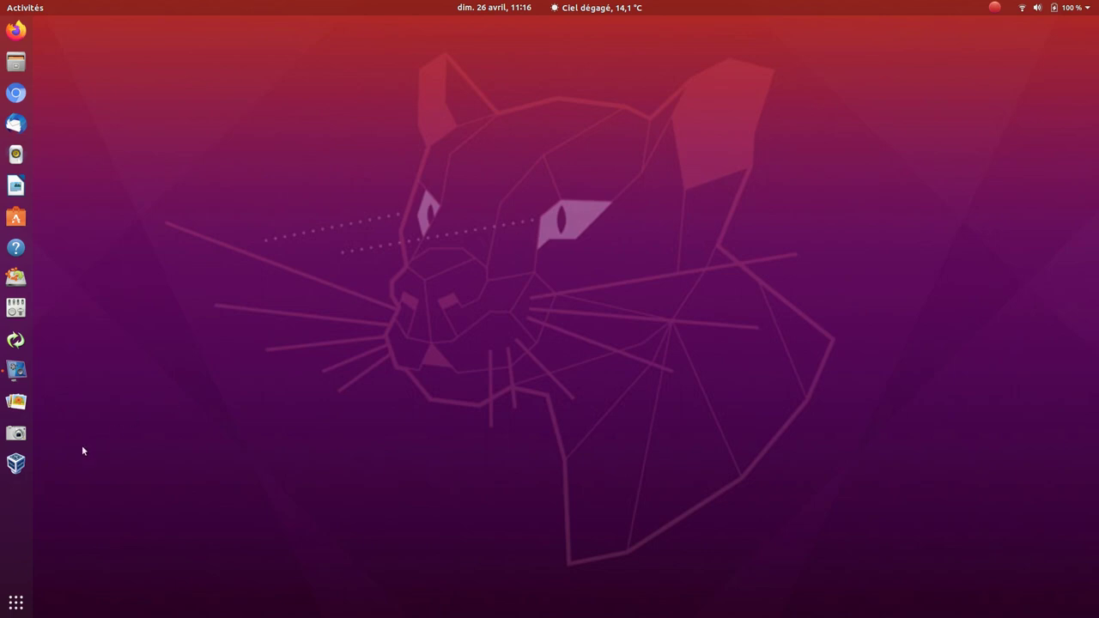
- Start a new machine named Ubuntu 20.04 LTS with 4096 MB of memory
left_click(17, 462)
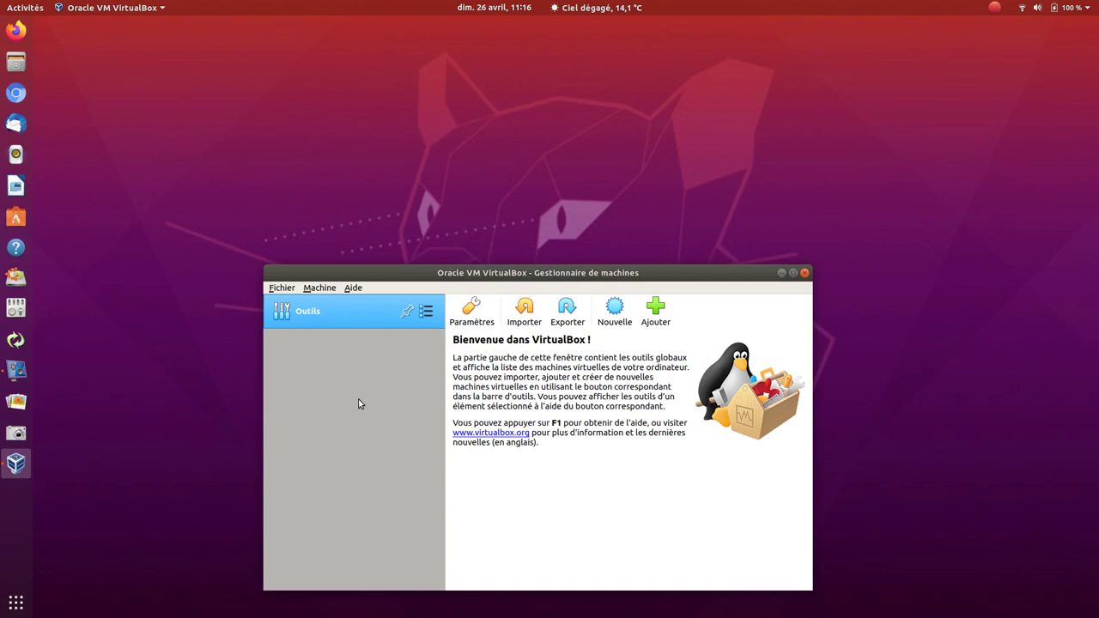
left_click(604, 324)
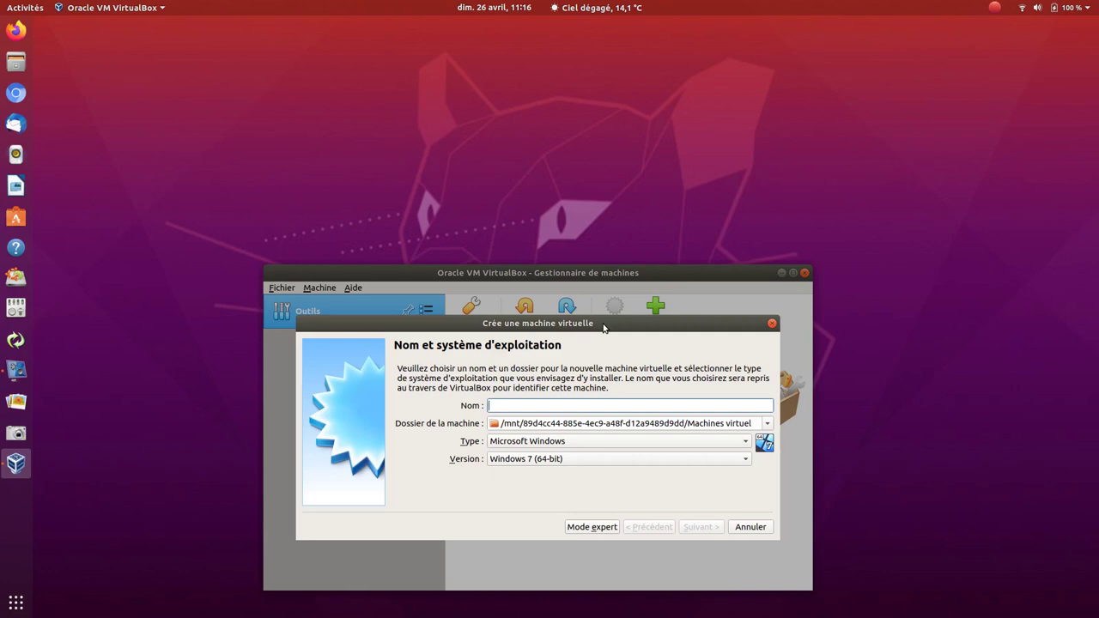
type("Ubuntu 20.04 LTS")
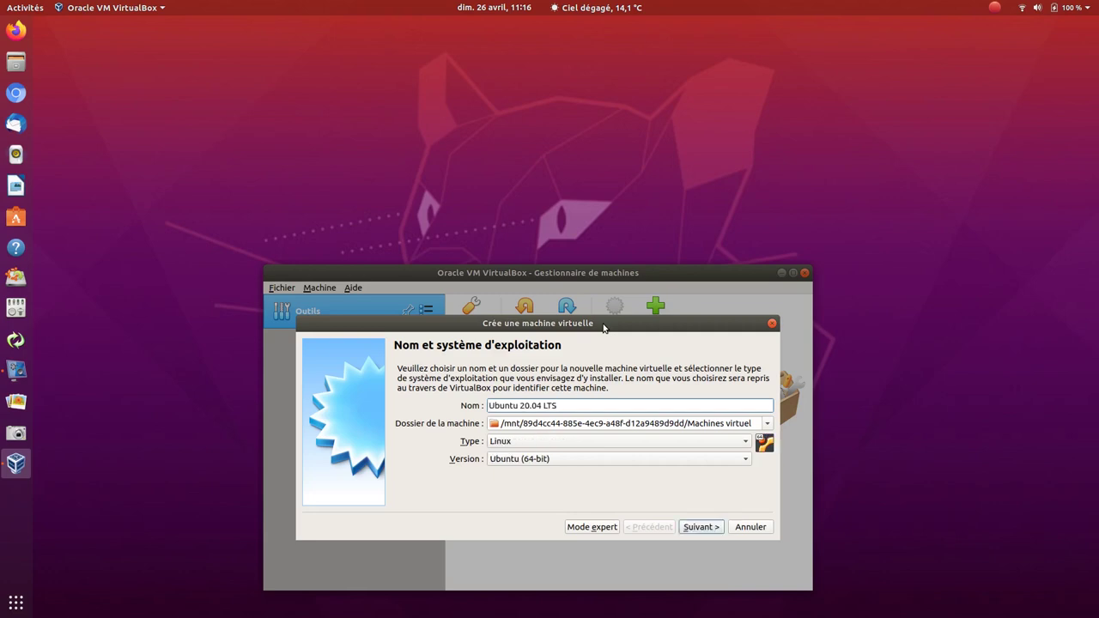
left_click(689, 524)
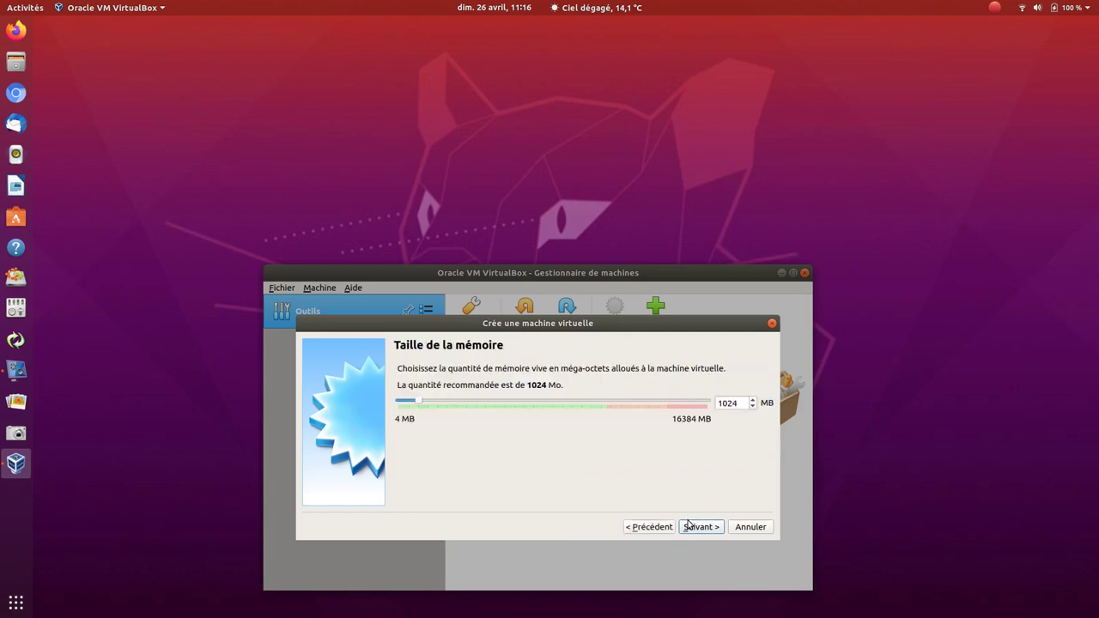
left_click(521, 405)
left_click(521, 405)
left_click(521, 405)
left_click(521, 405)
left_click(521, 405)
left_click(521, 405)
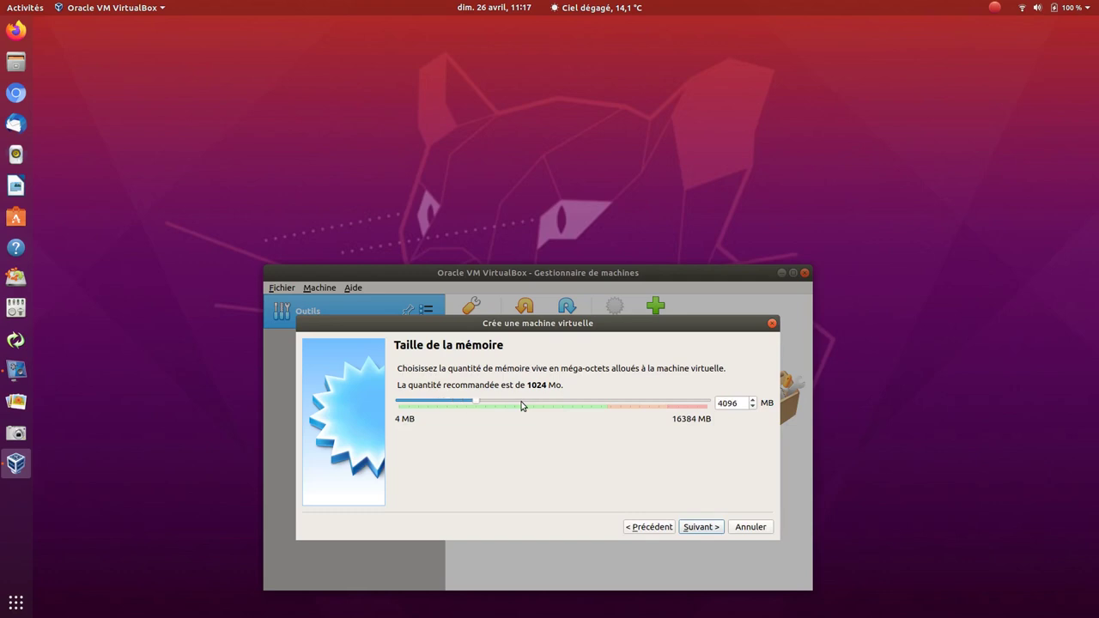
- Create a new 10 GB dynamically allocated VDI hard disk for the machine
left_click(700, 527)
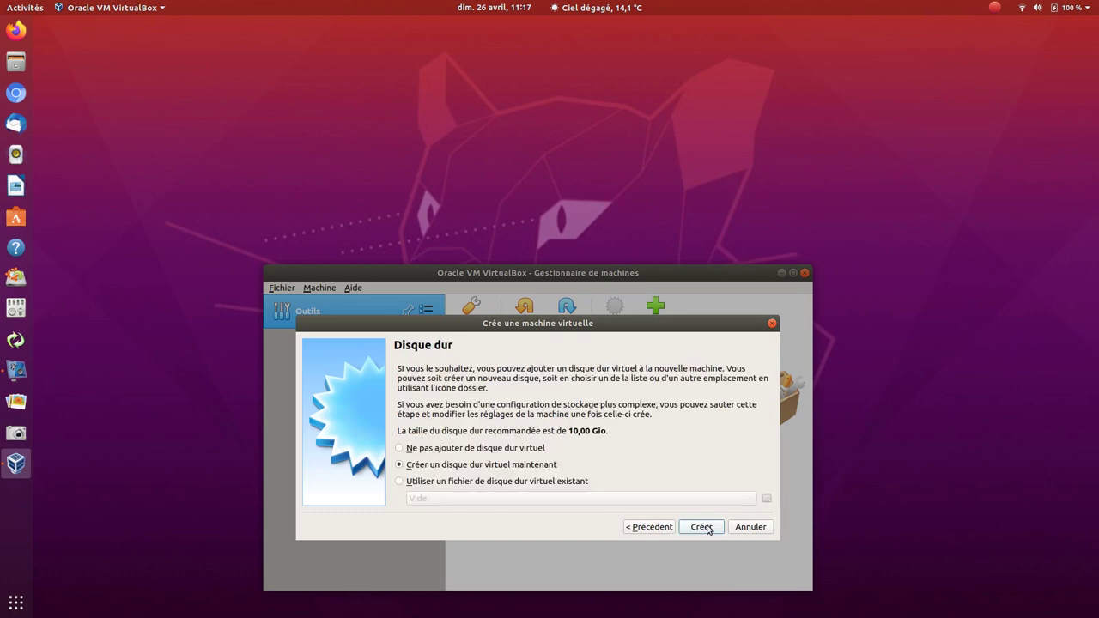
left_click(701, 527)
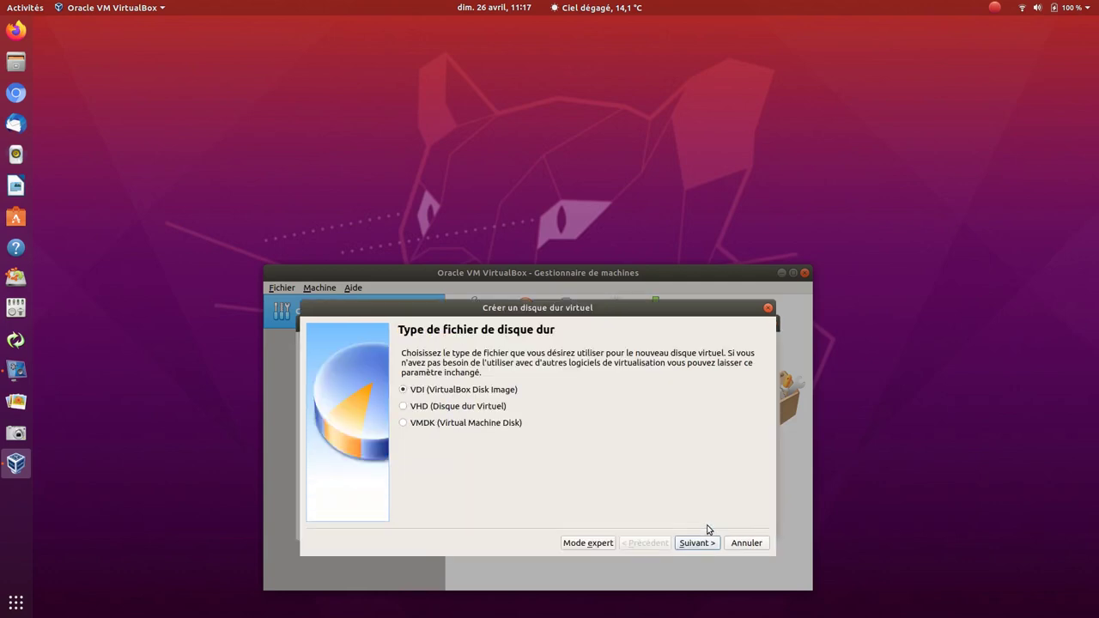
left_click(707, 544)
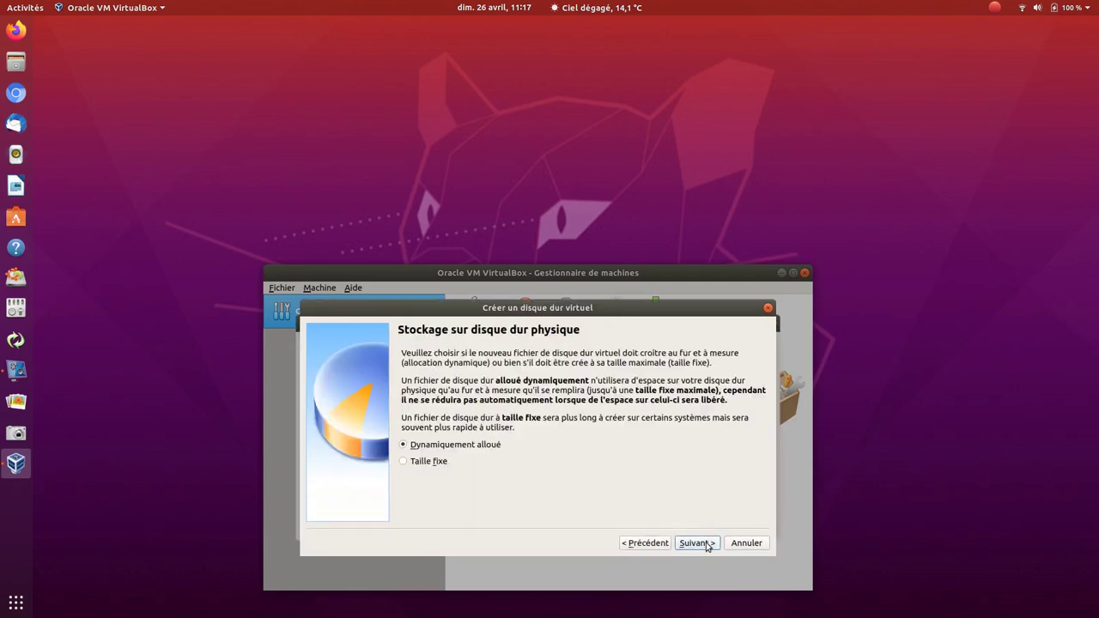
left_click(707, 544)
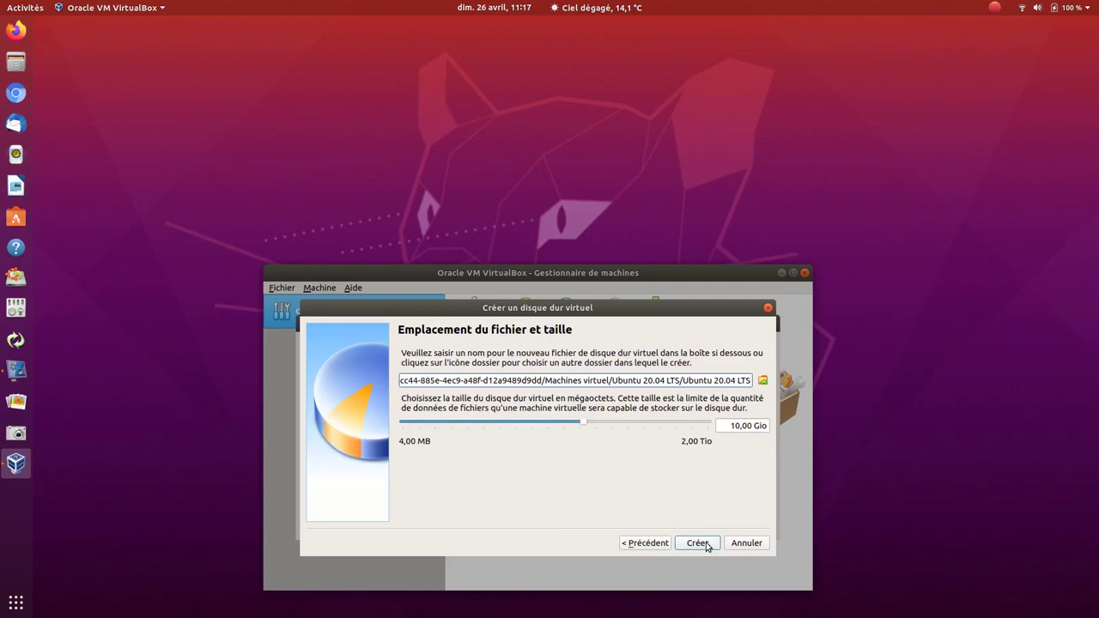
left_click(698, 543)
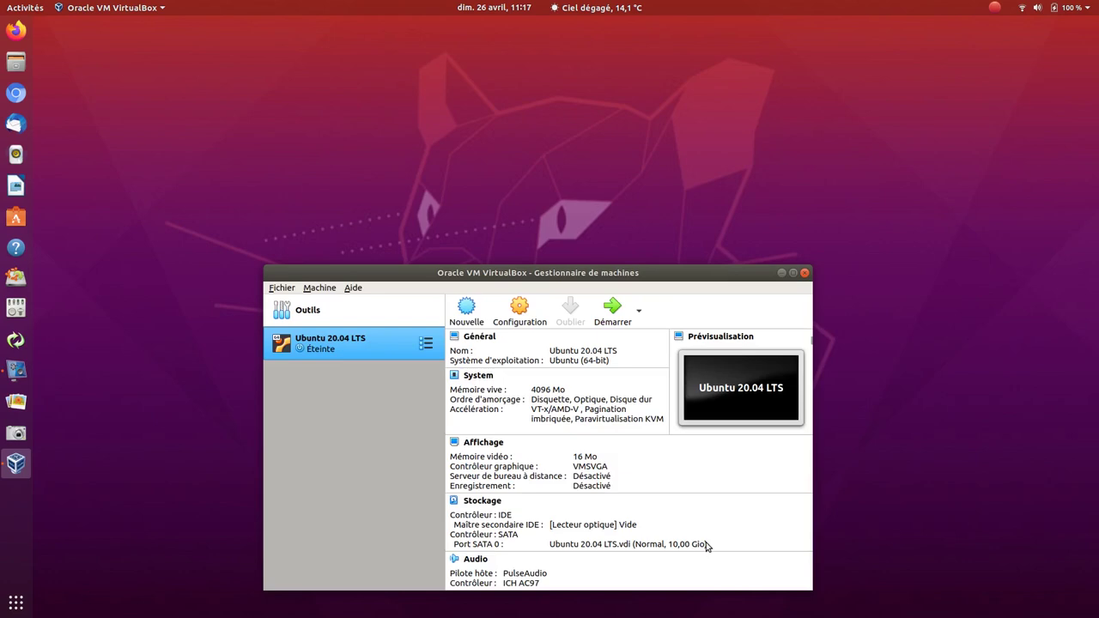
- Set the machine's processor count to 4 in the System settings
left_click(522, 325)
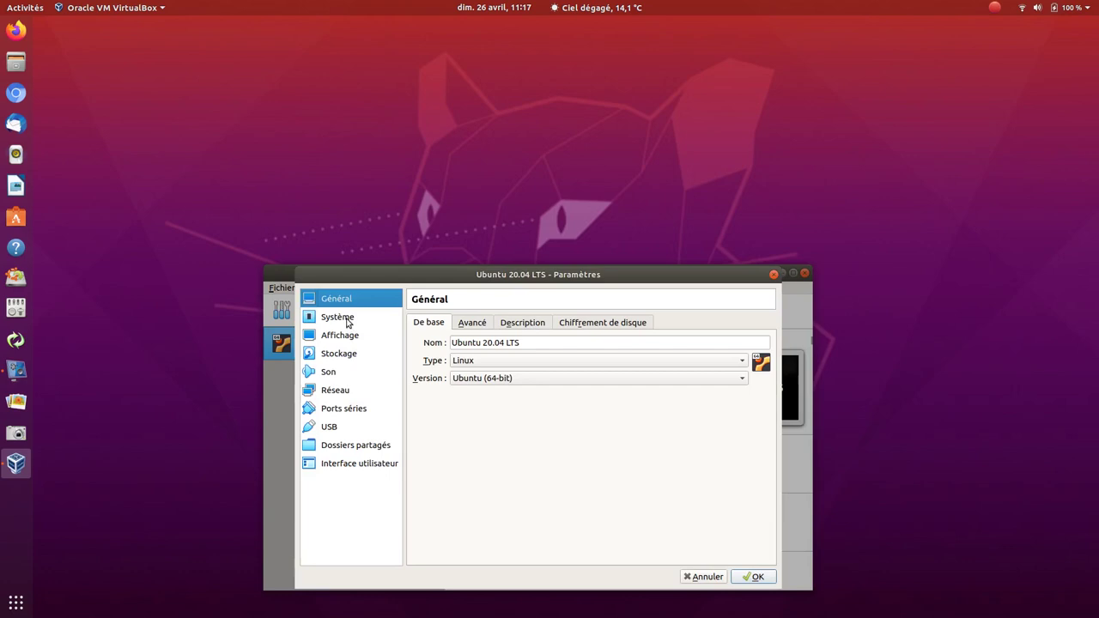
left_click(348, 321)
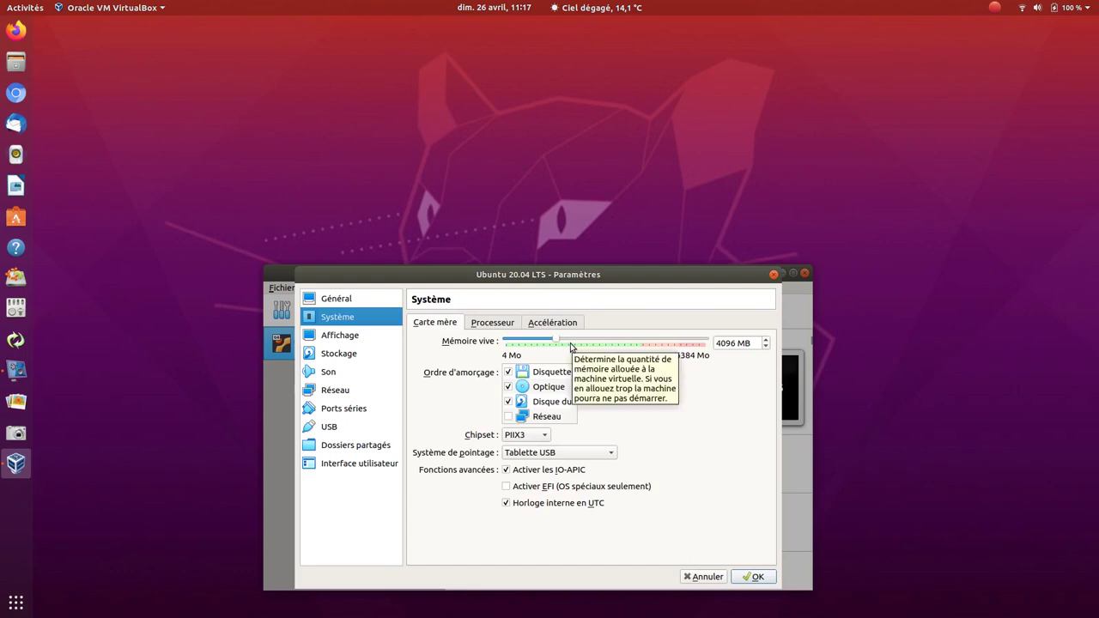
left_click(486, 324)
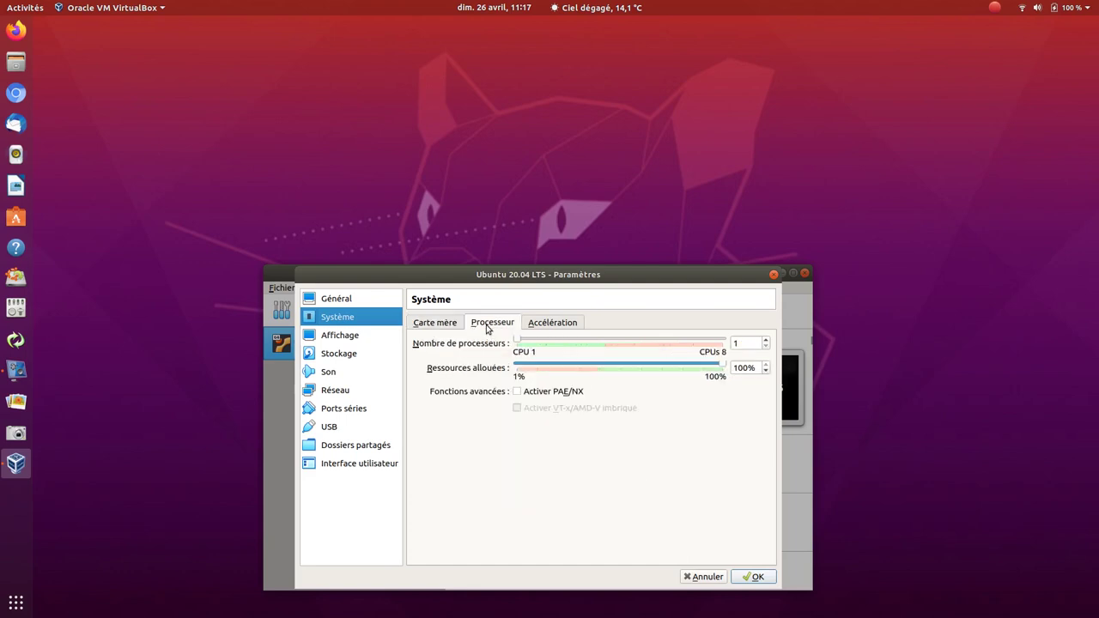
left_click(766, 340)
left_click(765, 340)
left_click(766, 339)
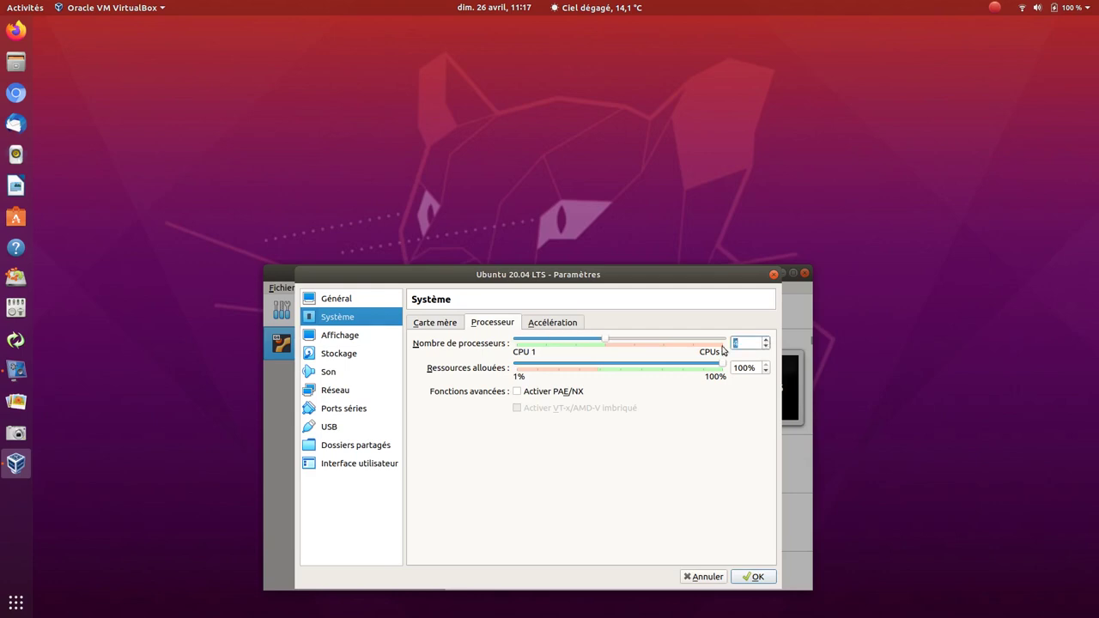
- Enable 3D acceleration under Display and save the settings
left_click(350, 340)
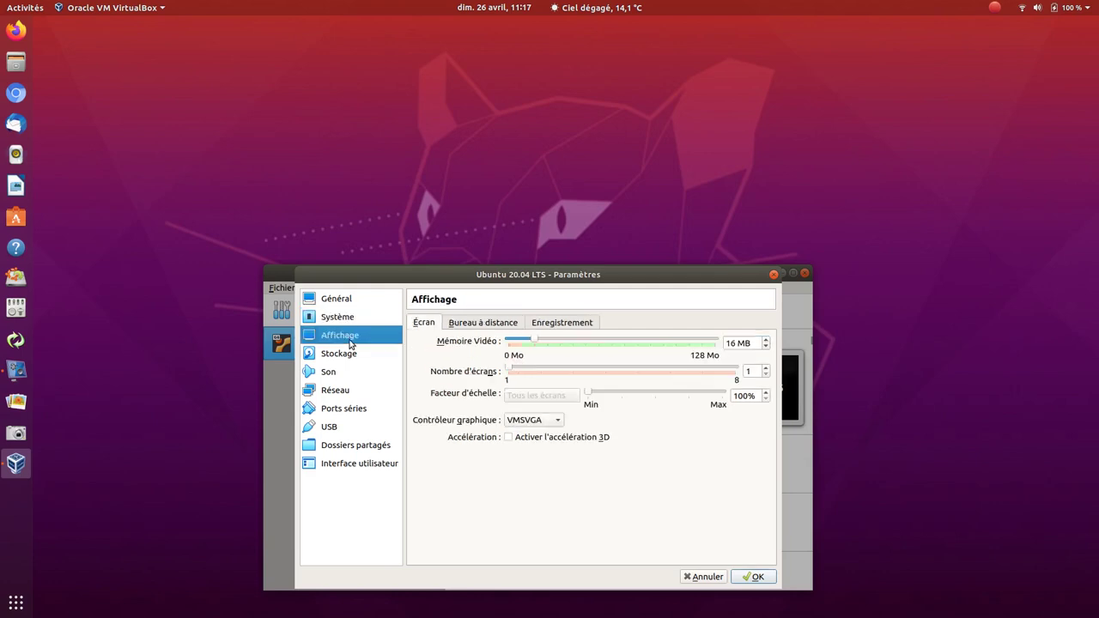
left_click(506, 437)
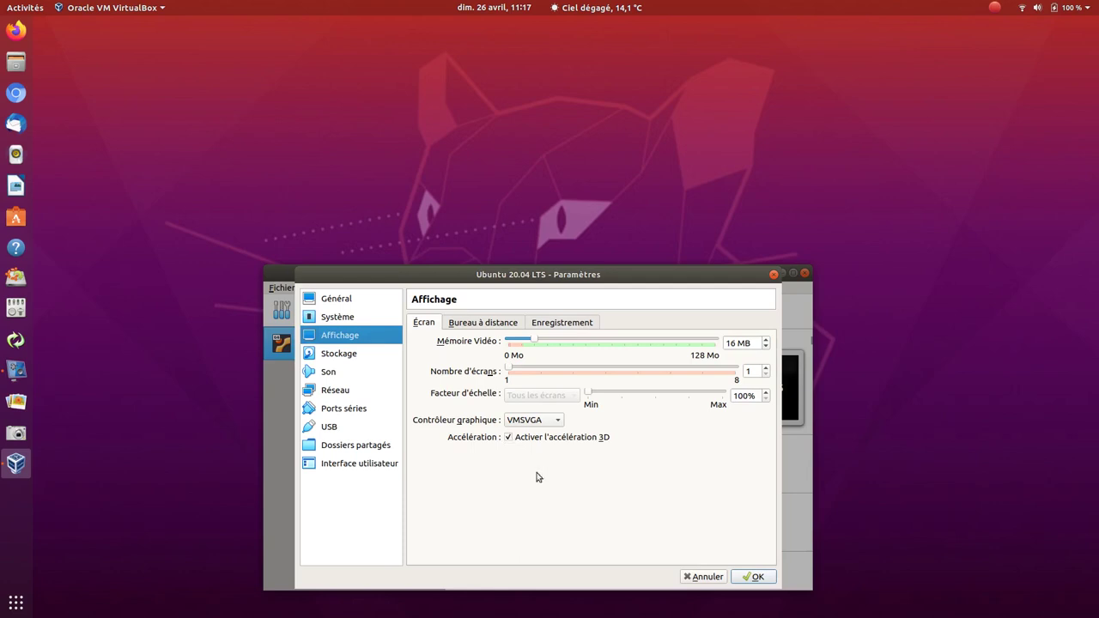
left_click(752, 576)
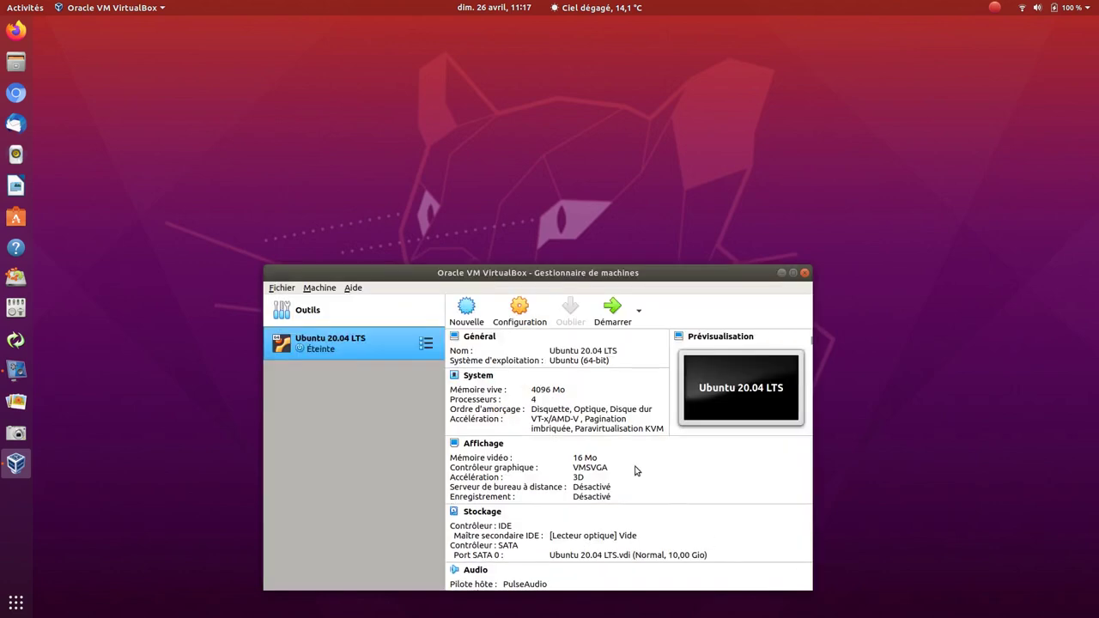
- Add ubuntu-20.04-desktop-amd64.iso as the boot disk and start the machine from it
left_click(611, 316)
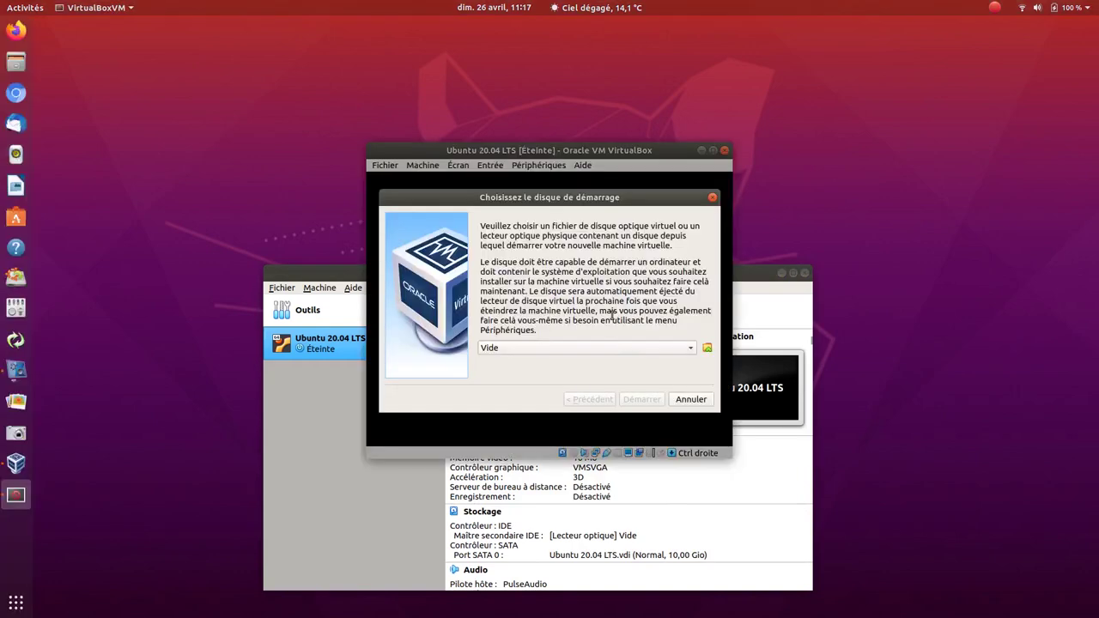
left_click(706, 348)
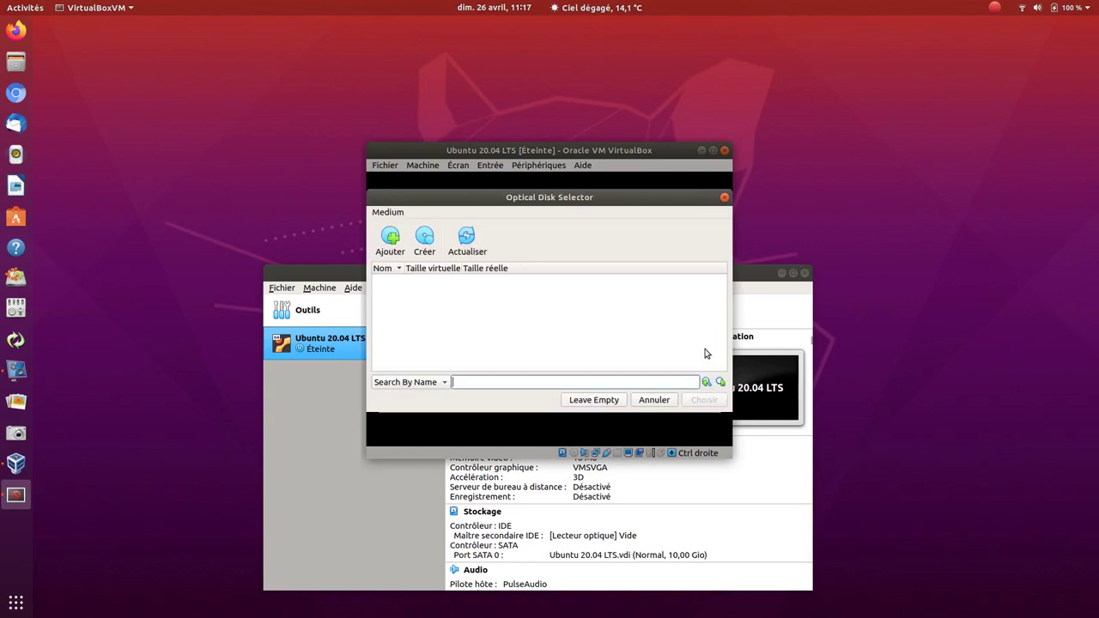
left_click(390, 237)
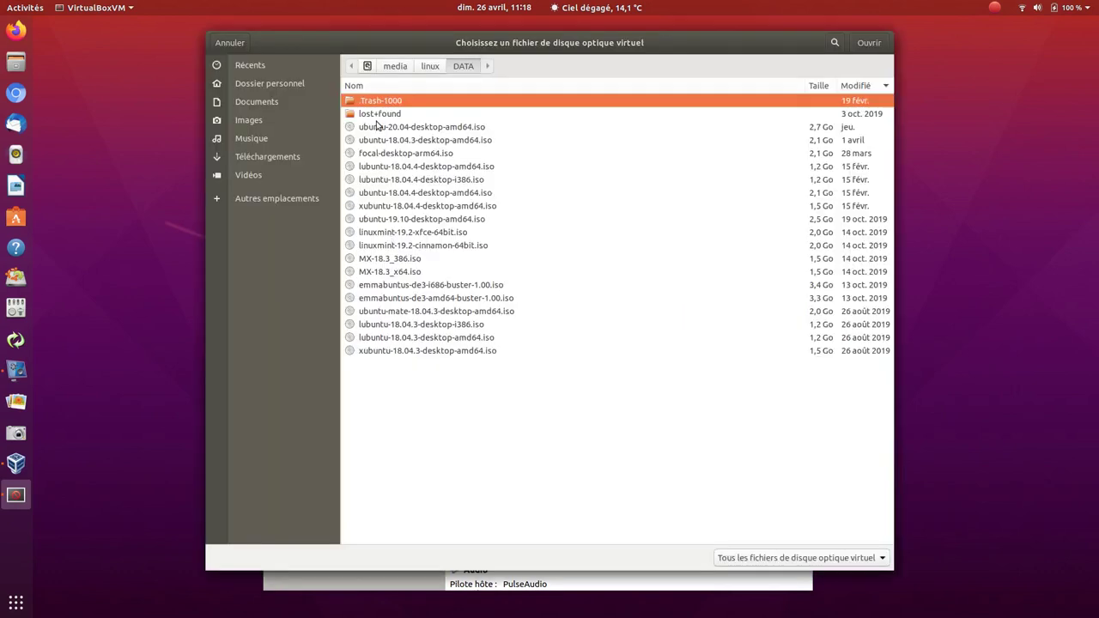
left_click(413, 129)
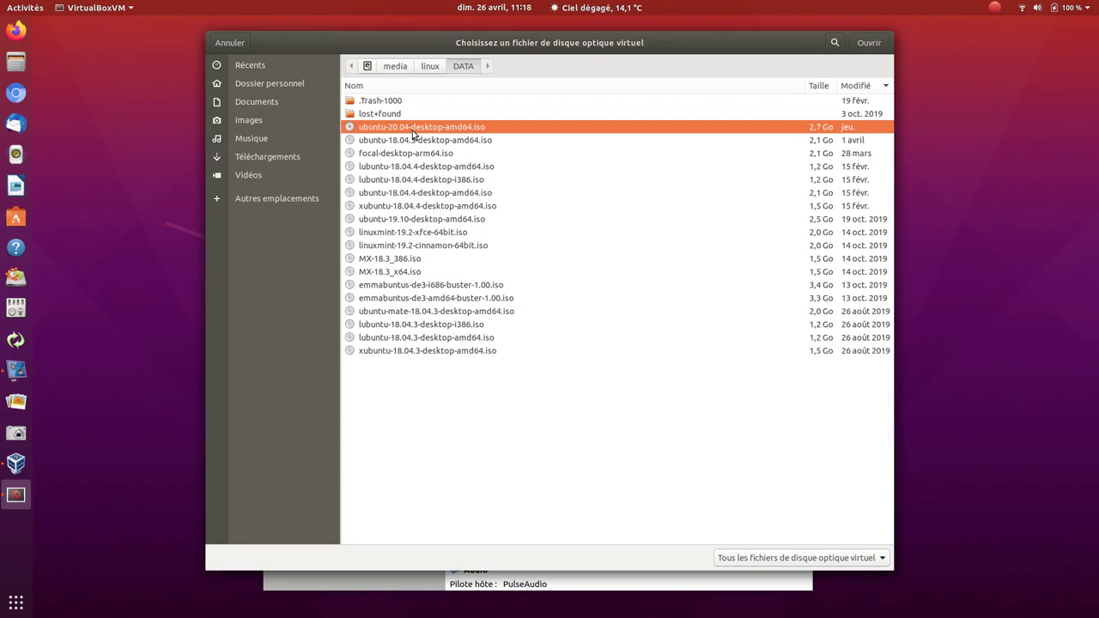
left_click(868, 42)
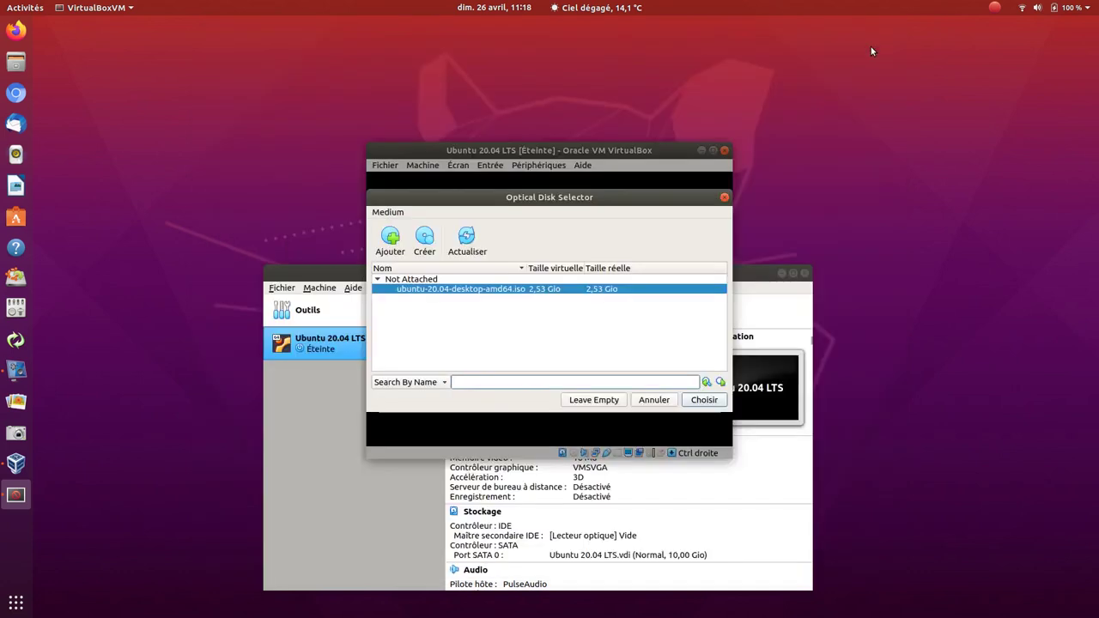
left_click(704, 400)
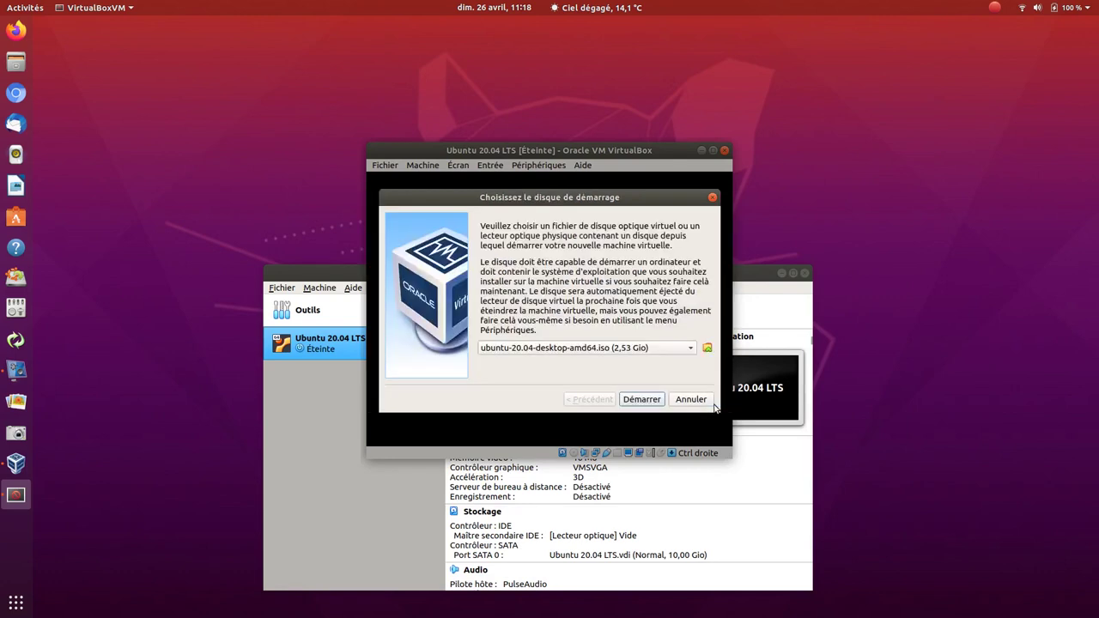
left_click(641, 400)
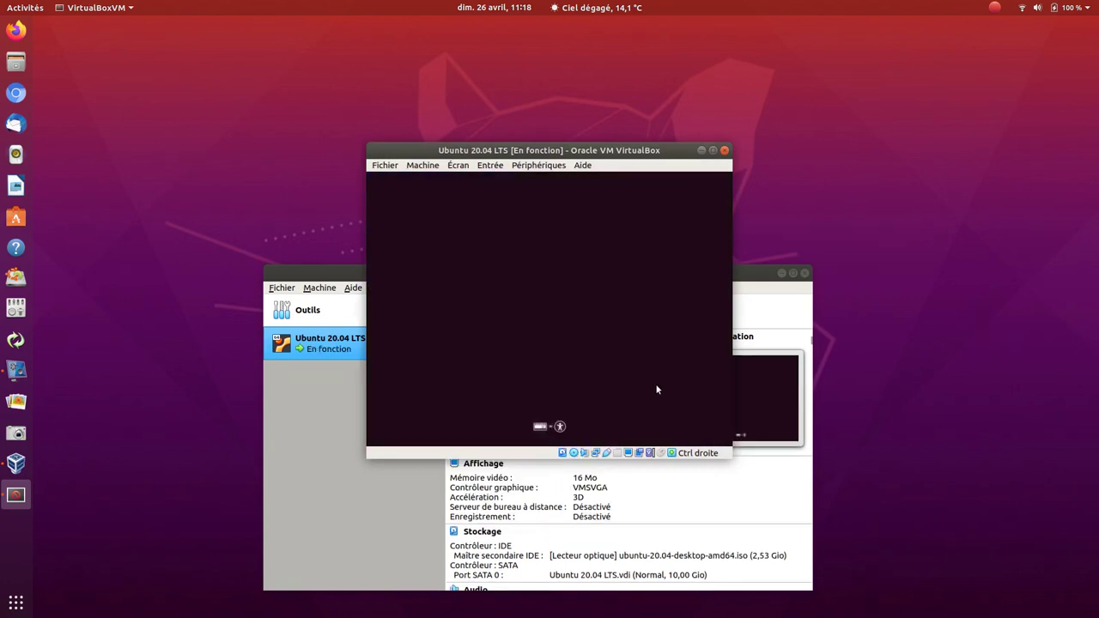
- Pick Français as boot language, choose Essayer Ubuntu sans l'installer, and minimize the manager
left_click(546, 426)
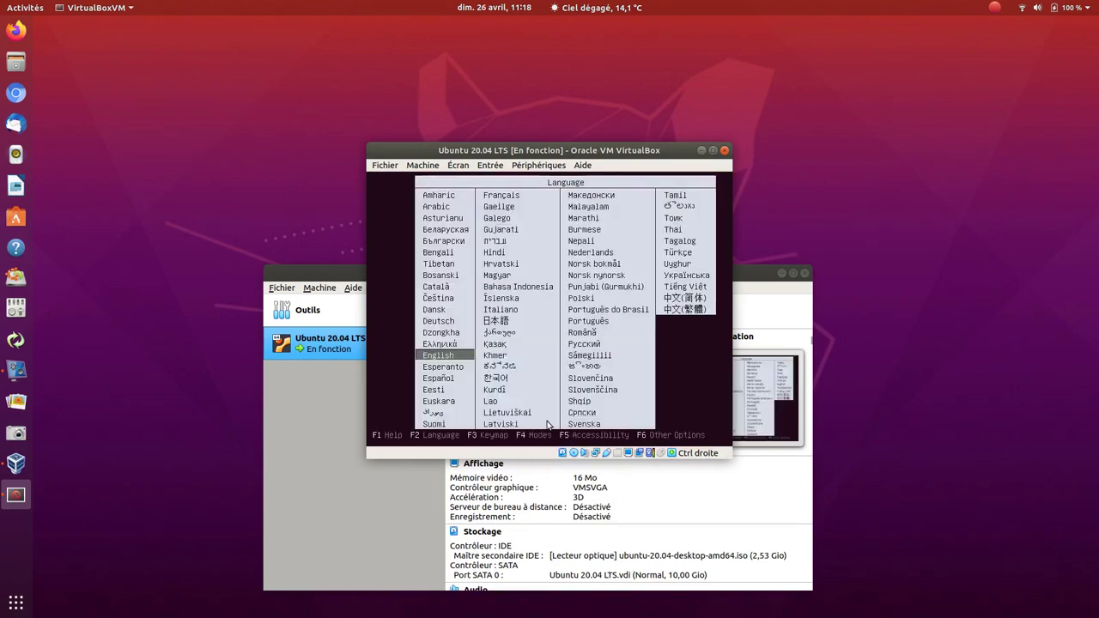
left_click(519, 200)
key("Down")
key("Down")
key("Down")
key("Down")
key("Down")
key("Down")
key("Down")
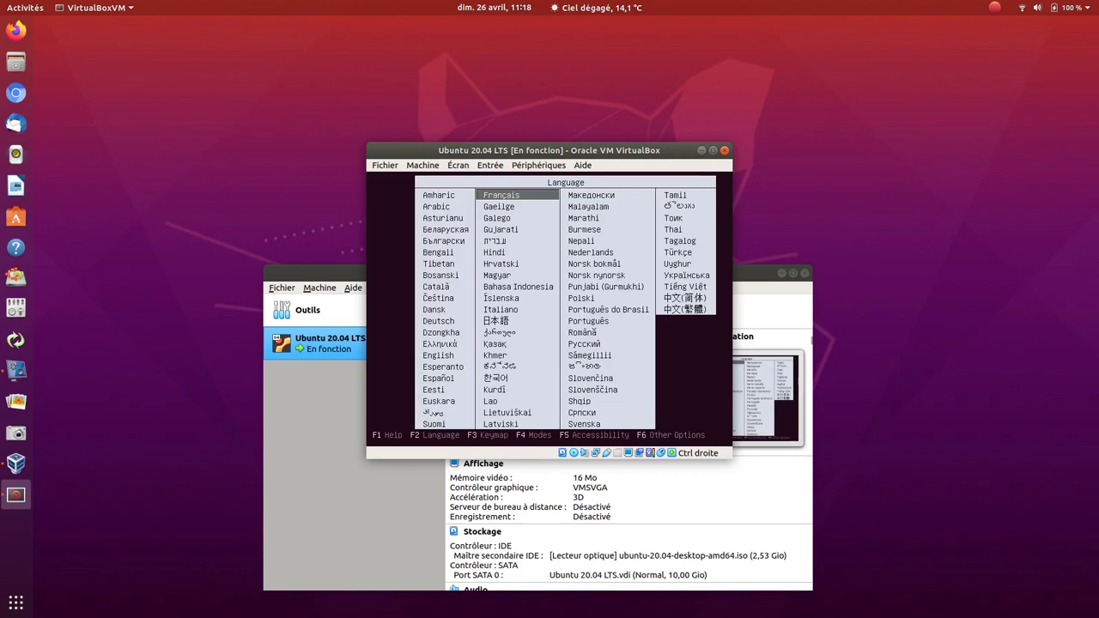
key("Return")
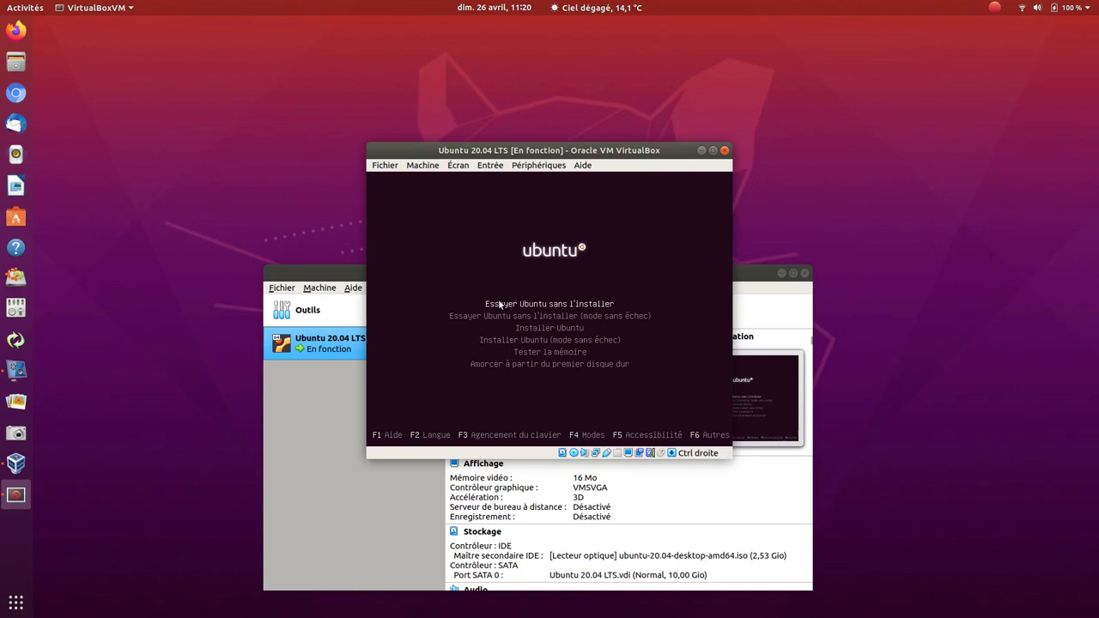
key("Return")
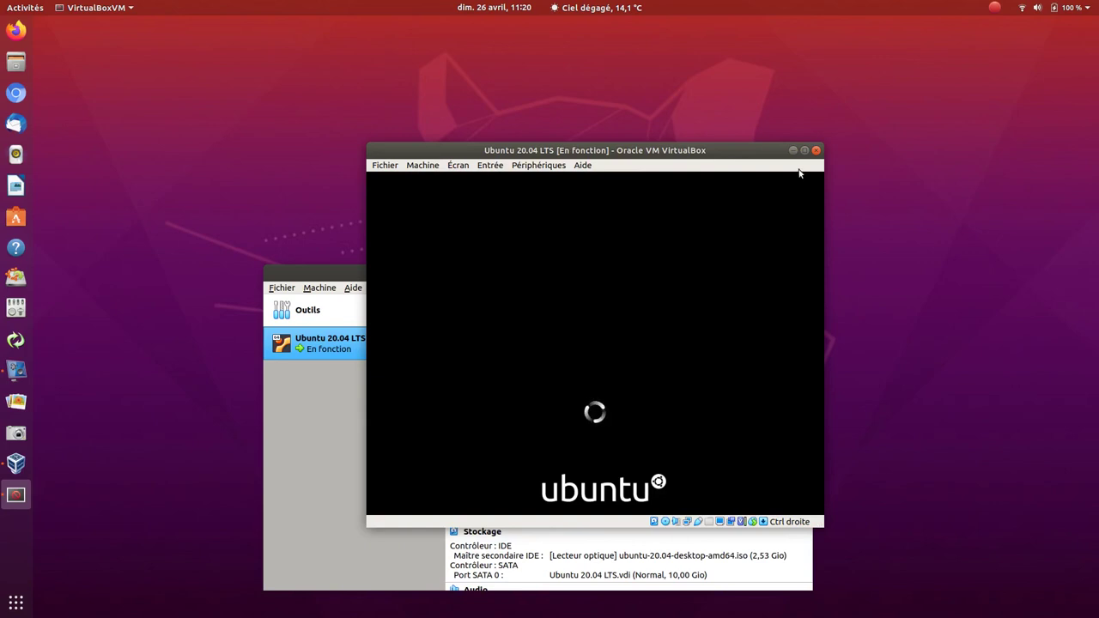
left_click(304, 271)
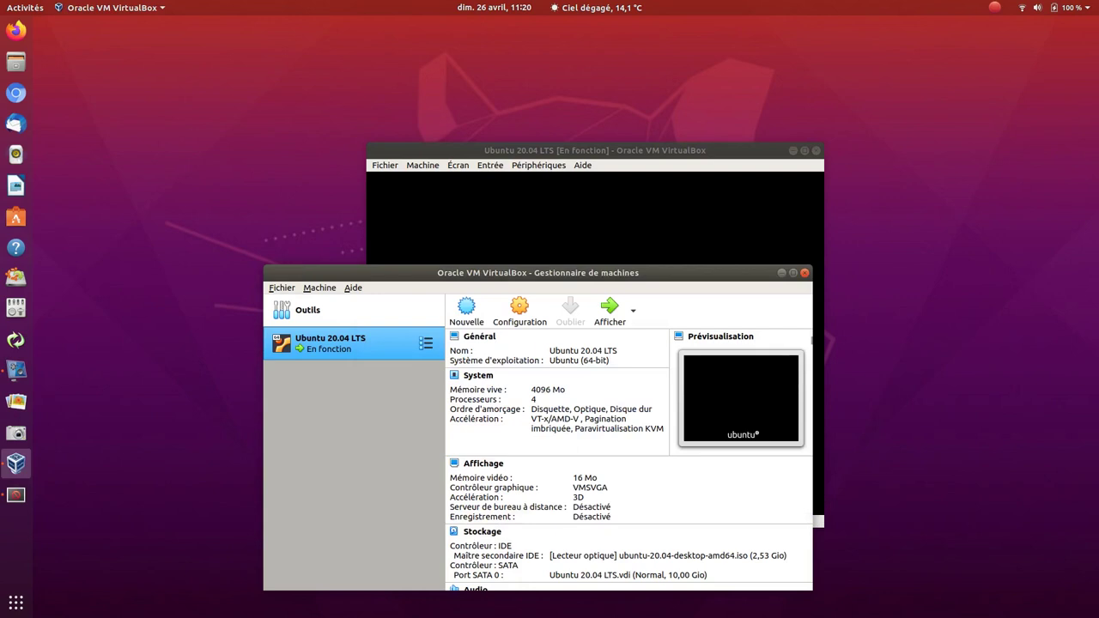
left_click(780, 273)
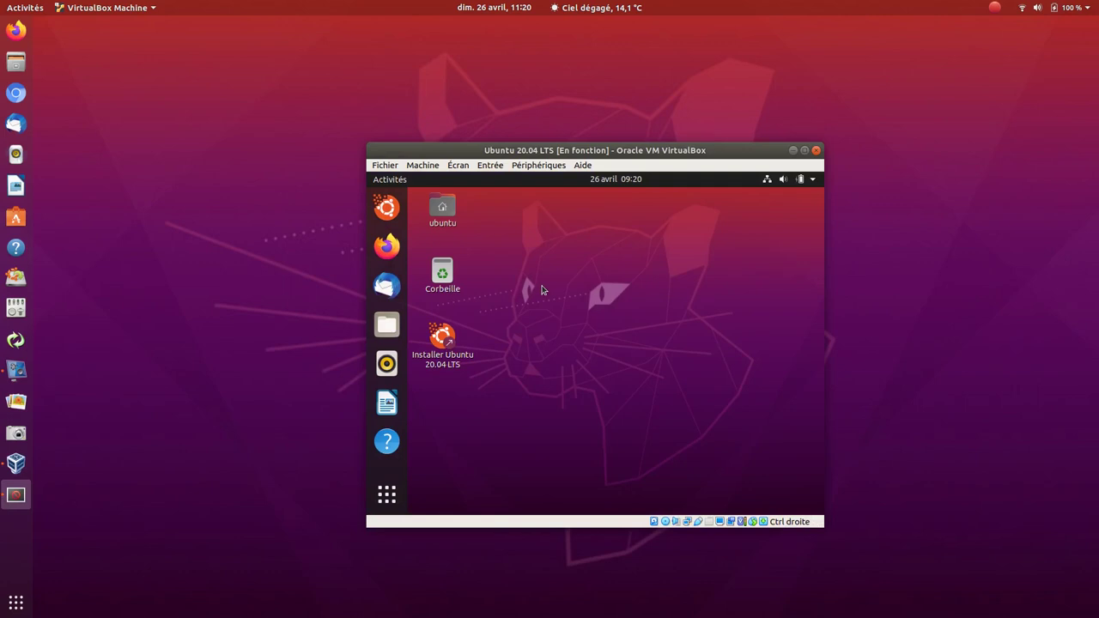
- Launch Installer Ubuntu 20.04 LTS, keeping French language and French keyboard layout
left_click(446, 342)
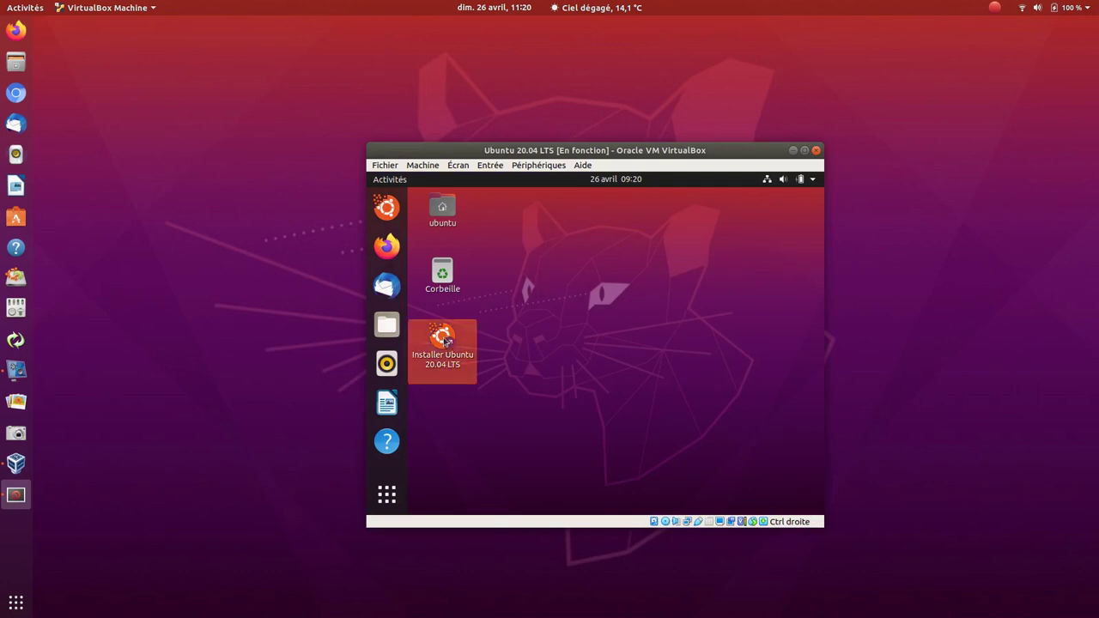
double_click(445, 341)
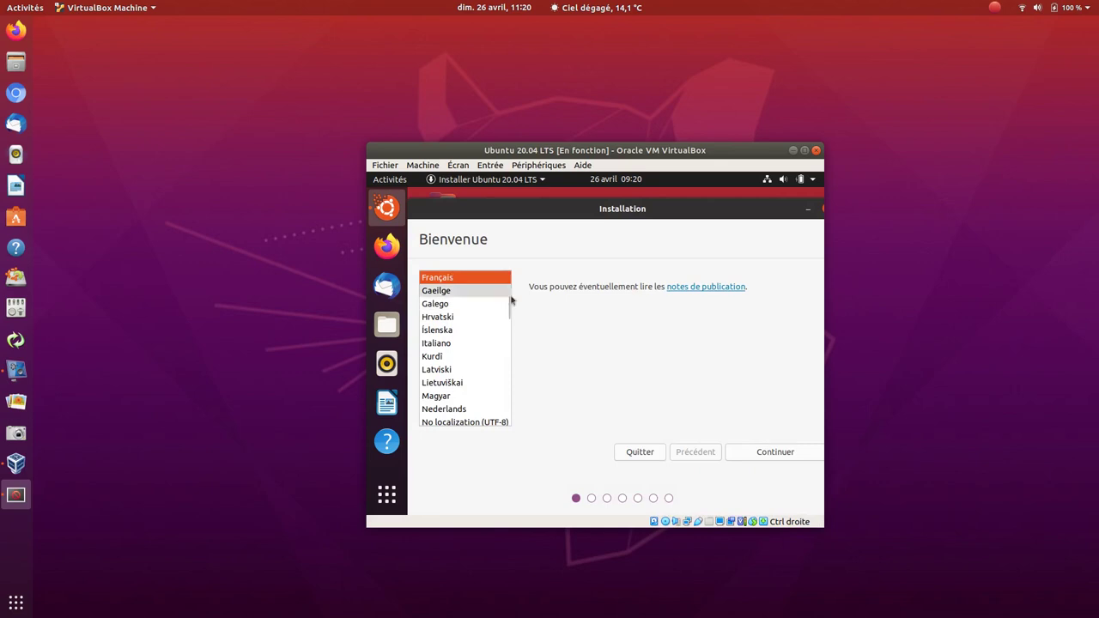
left_click(759, 452)
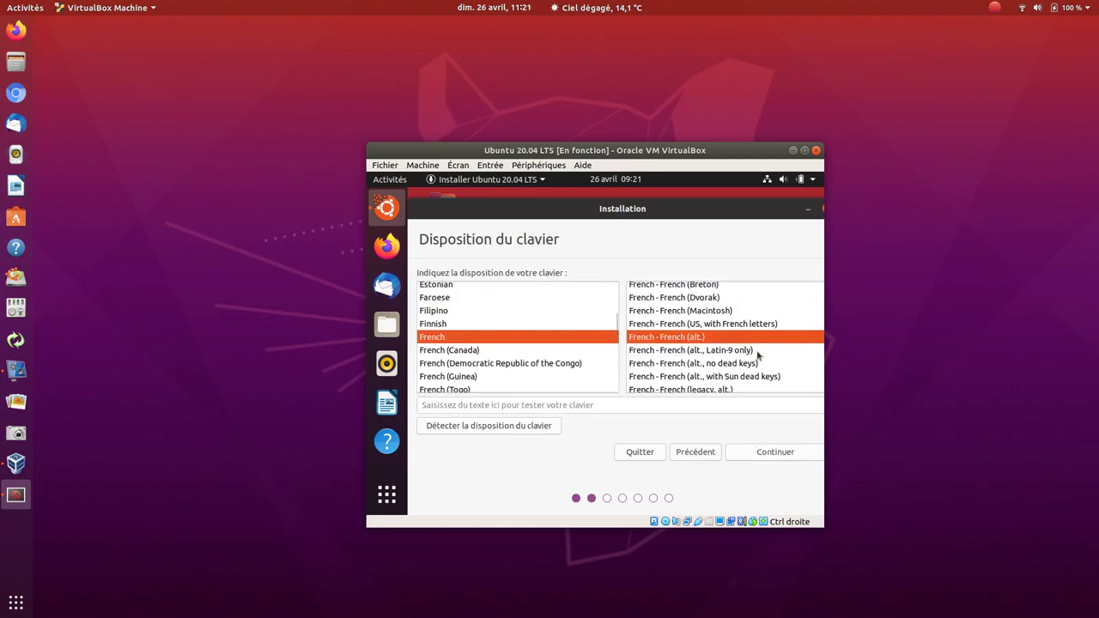
left_click(759, 453)
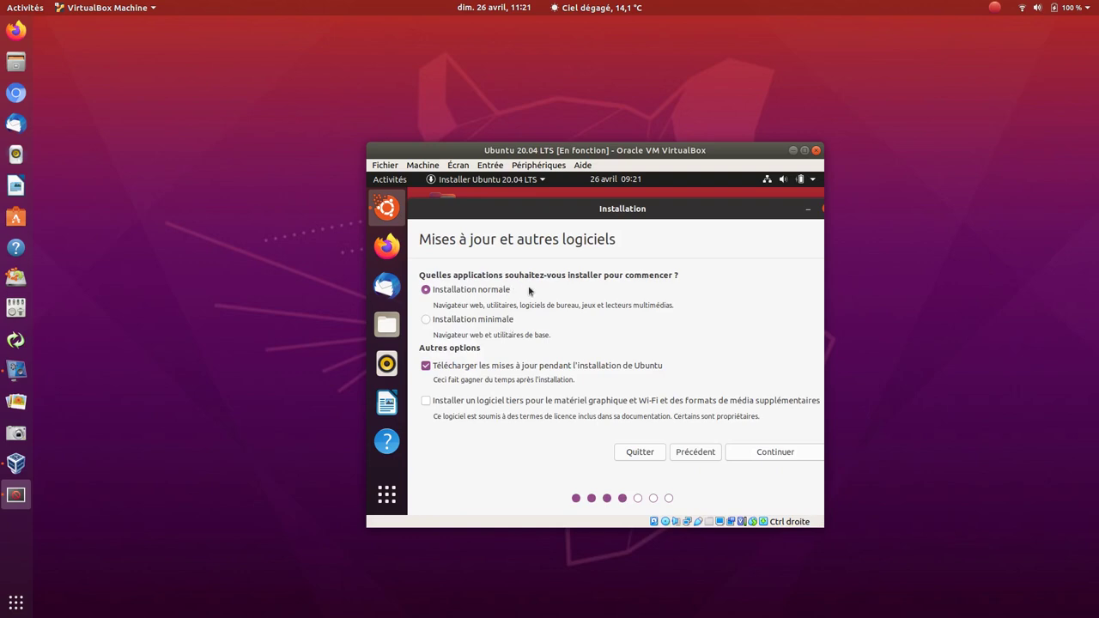
- Turn off update downloads and enable third-party software installation
left_click(424, 367)
left_click(425, 401)
left_click(748, 455)
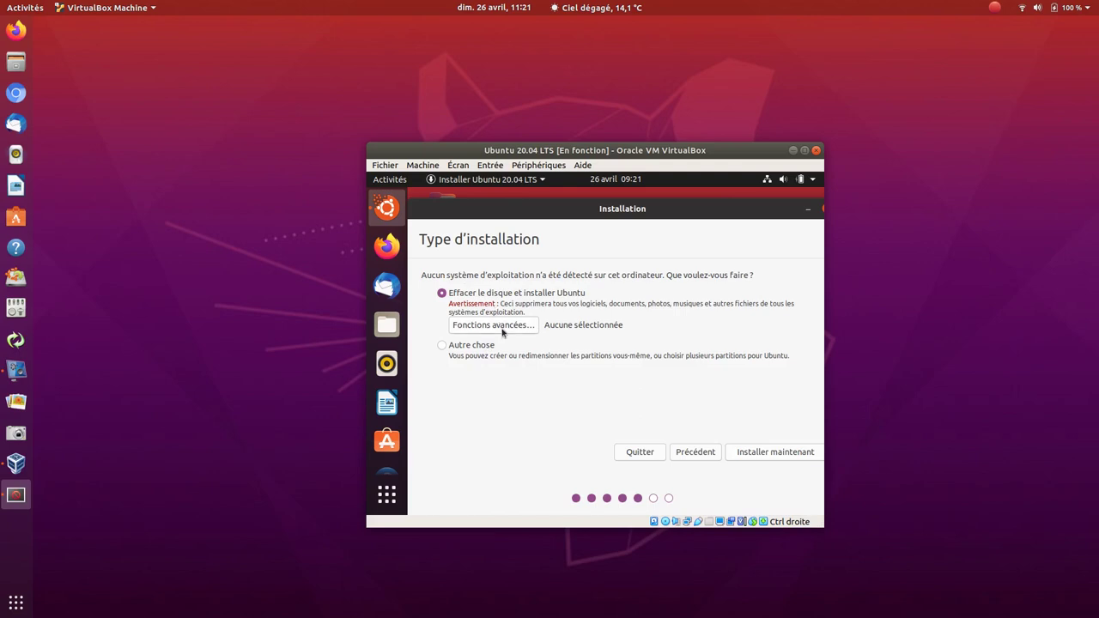
- Keep Aucune for advanced features, erase the whole disk, and confirm the partition changes
left_click(503, 332)
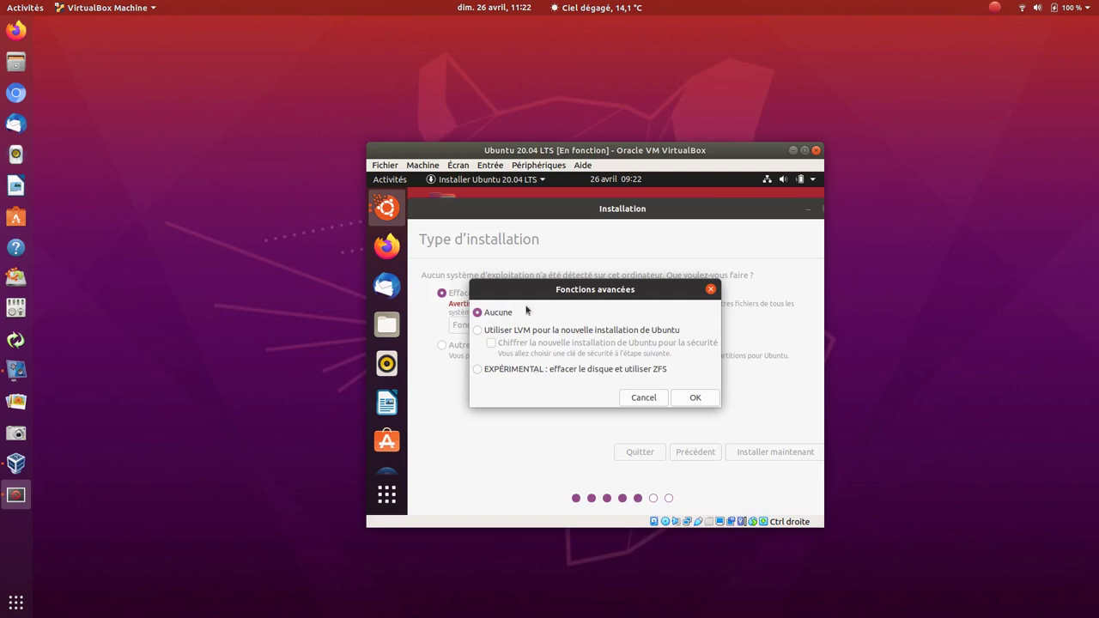
left_click(699, 401)
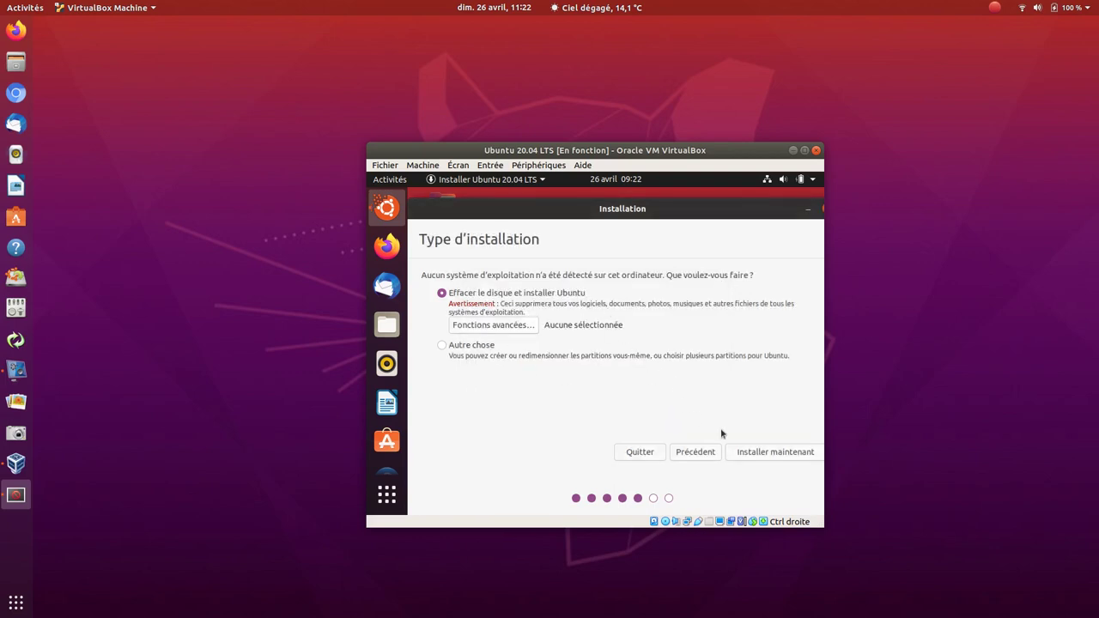
left_click(760, 455)
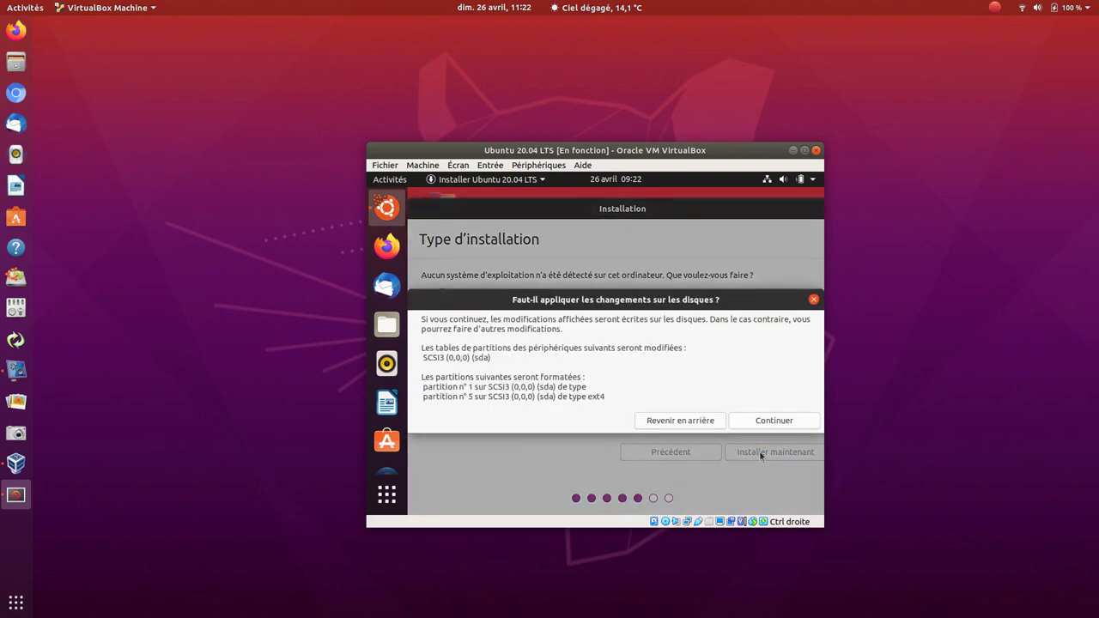
left_click(768, 422)
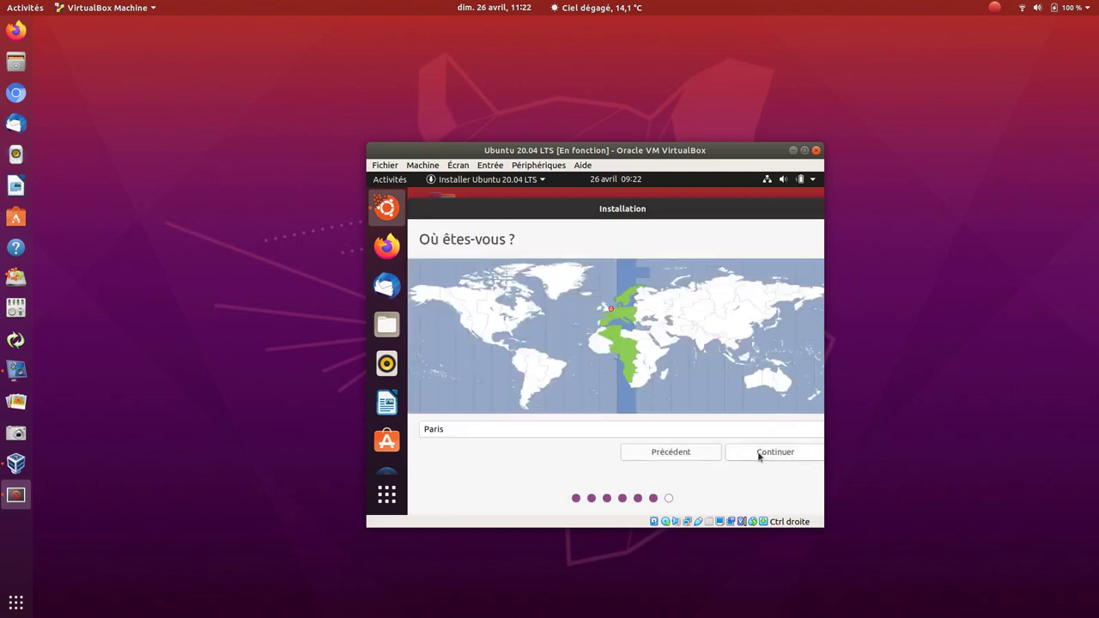
- Accept Paris, enter the name Linux, set and confirm the account password, and continue
left_click(759, 453)
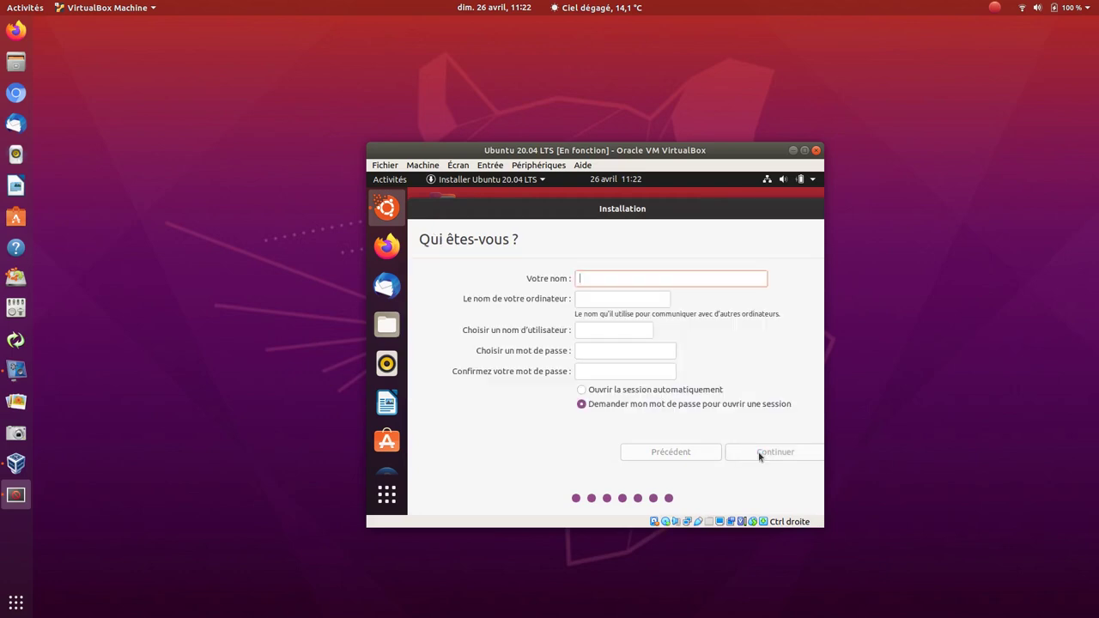
type("Linux")
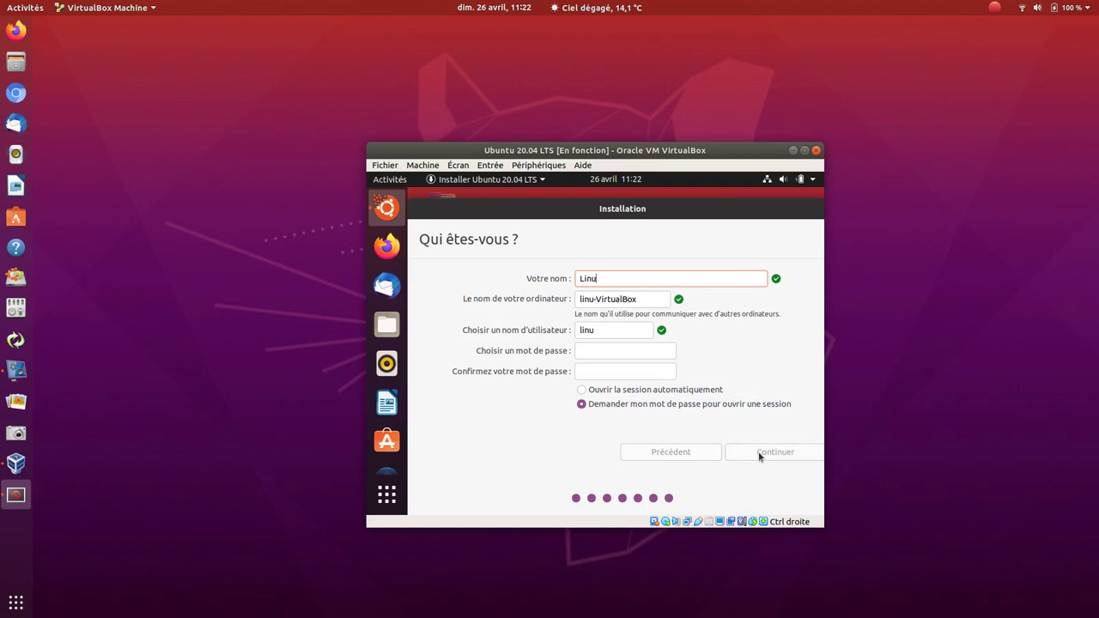
key("Tab")
key("Tab")
key("Tab")
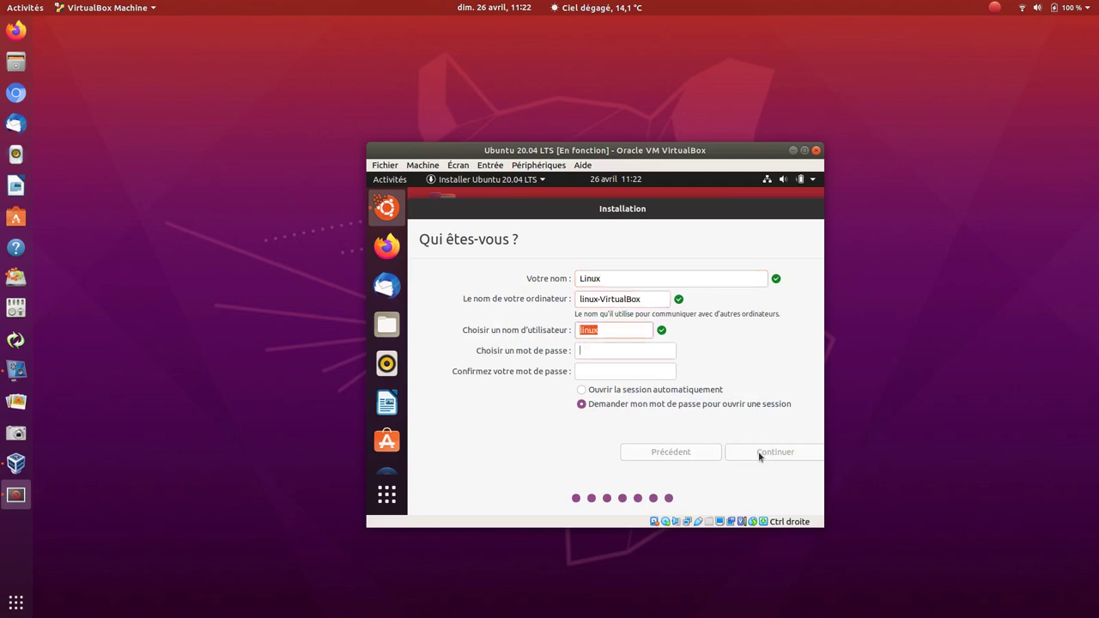
type("l")
key("Tab")
type("l")
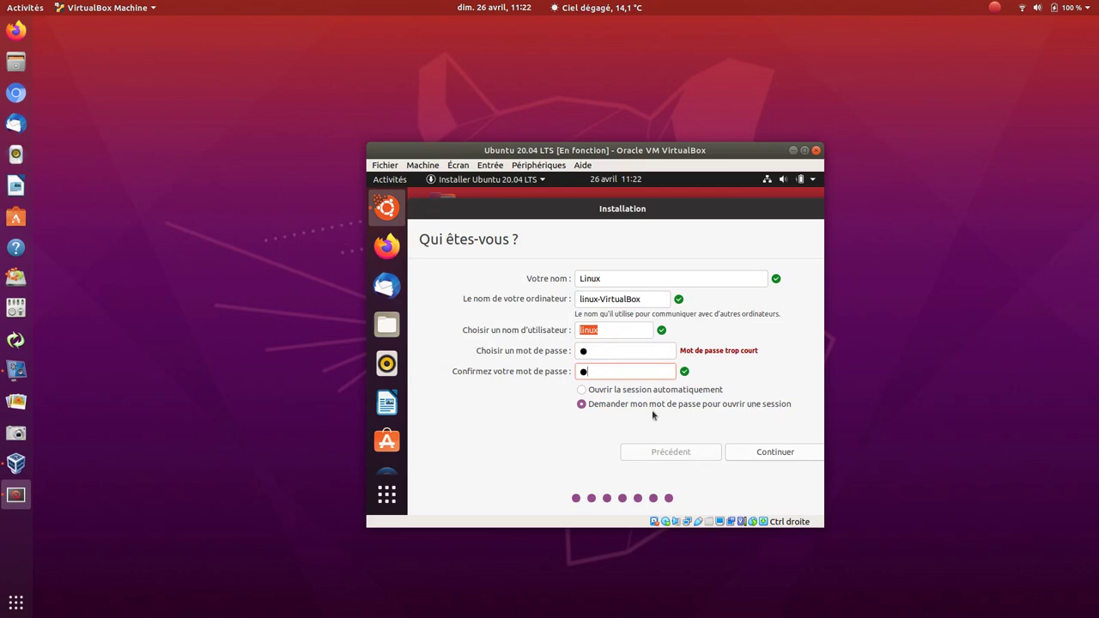
left_click(768, 452)
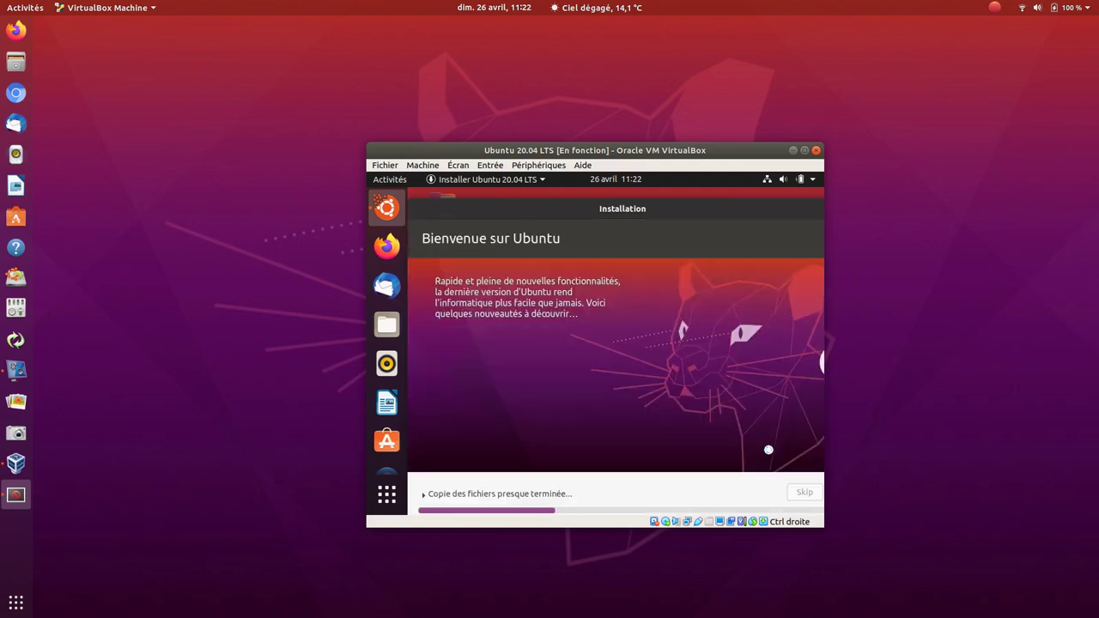
- Browse forward seven installer slideshow slides, then back one, while files copy
left_click(820, 363)
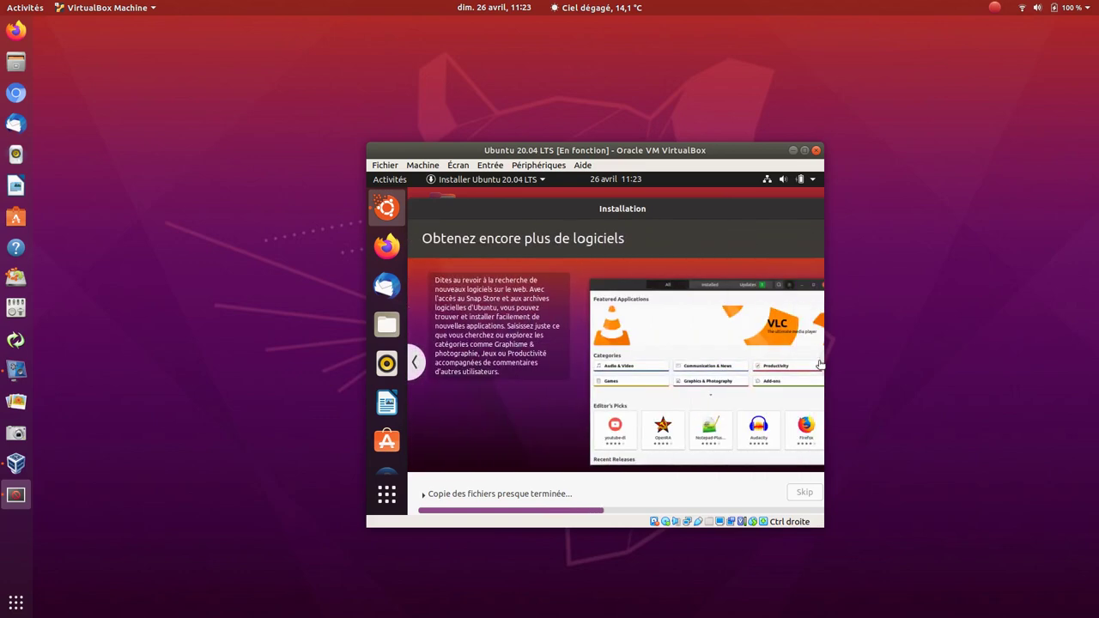
left_click(819, 363)
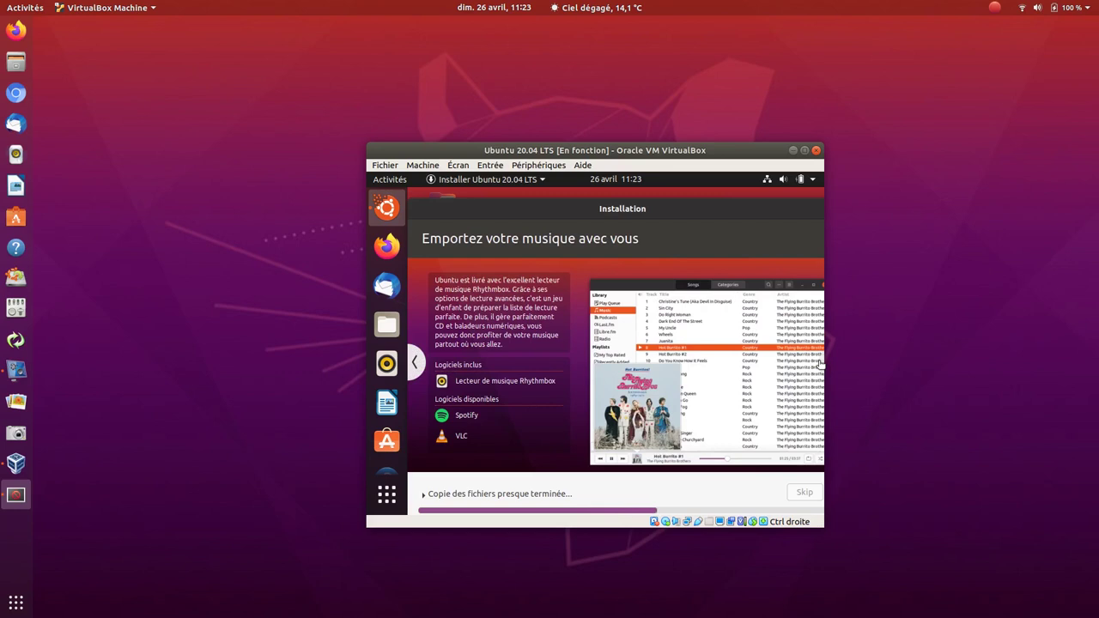
left_click(821, 364)
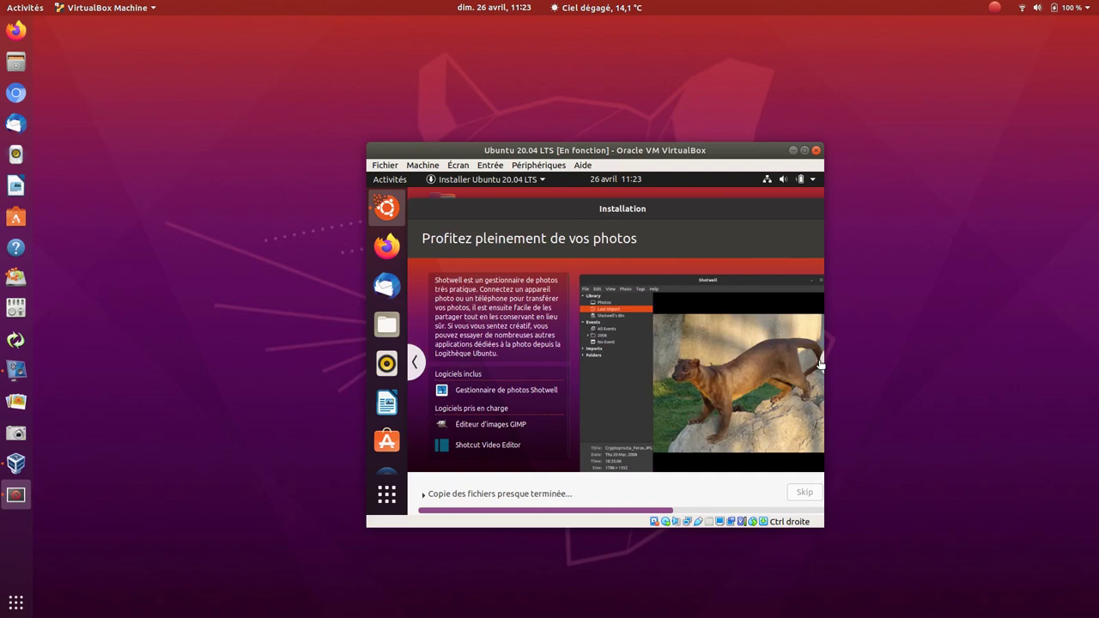
left_click(821, 364)
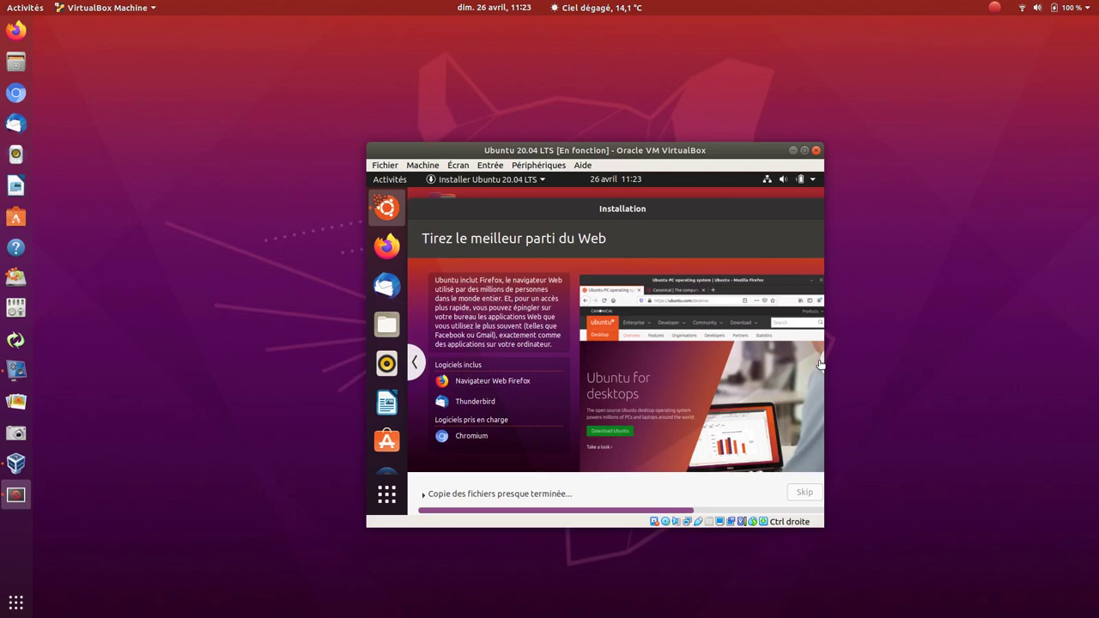
left_click(821, 364)
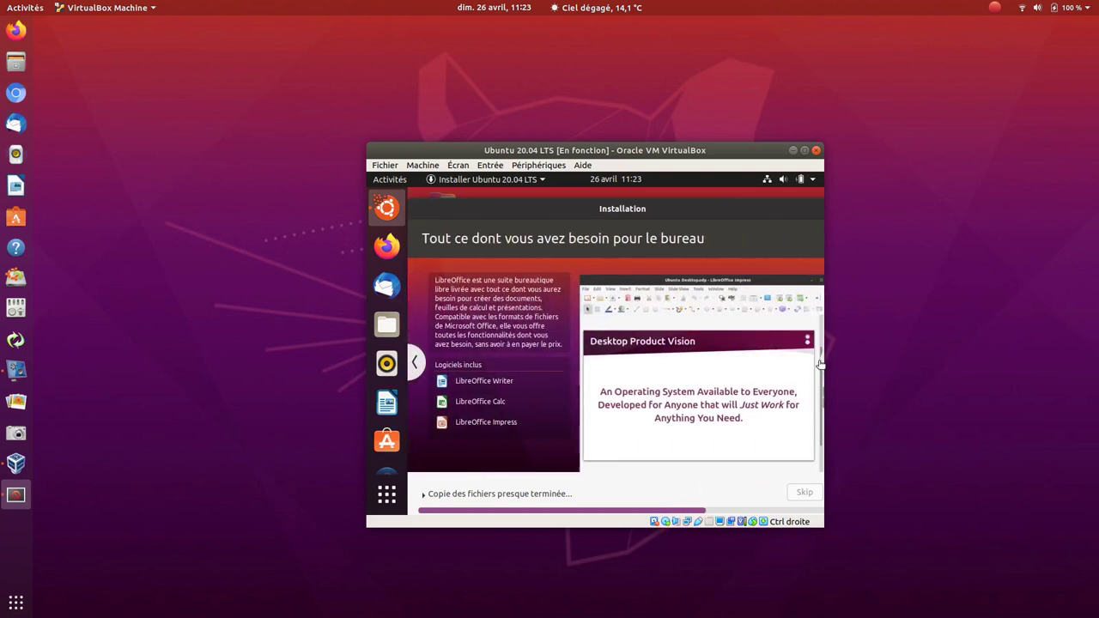
left_click(821, 363)
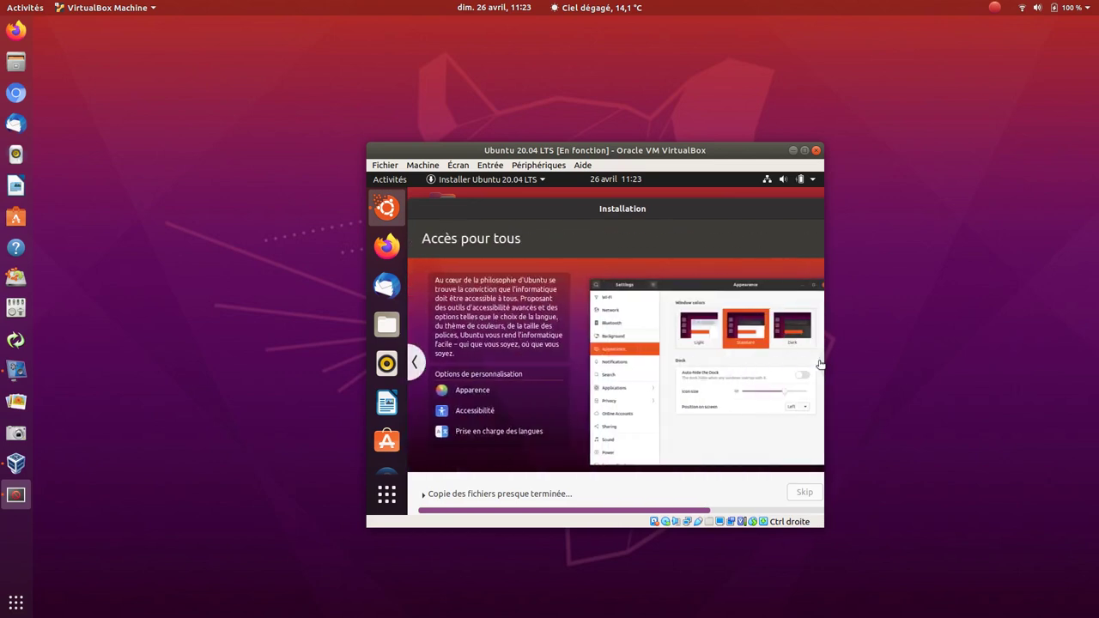
left_click(821, 364)
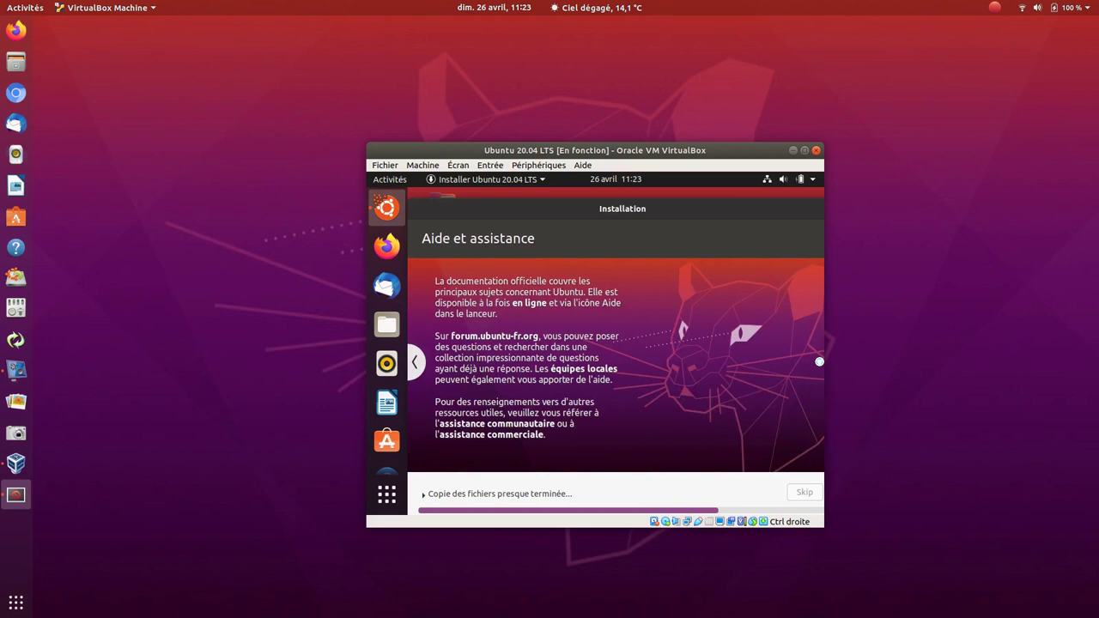
left_click(415, 364)
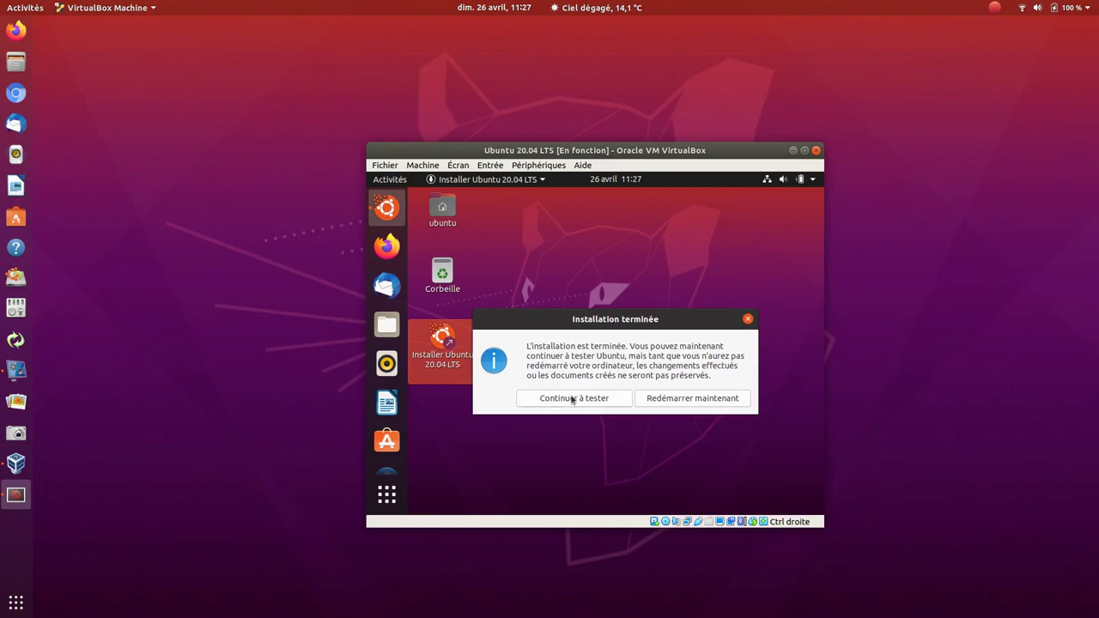
- Dismiss the notice with Continuer à tester and power off via Éteindre / Fermer la session > Éteindre
left_click(572, 397)
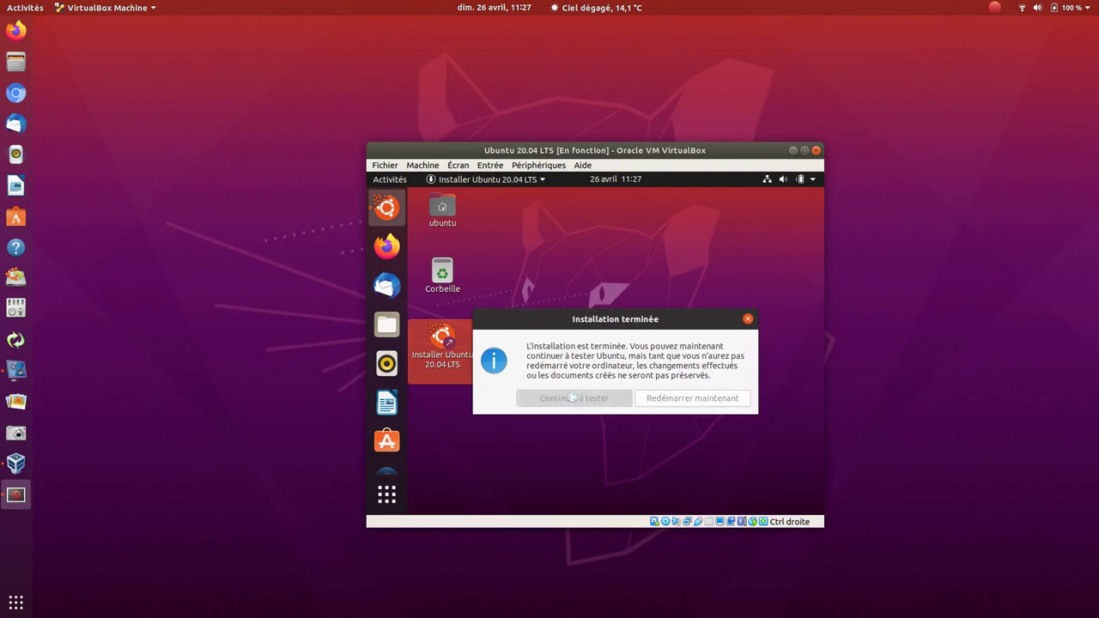
left_click(811, 178)
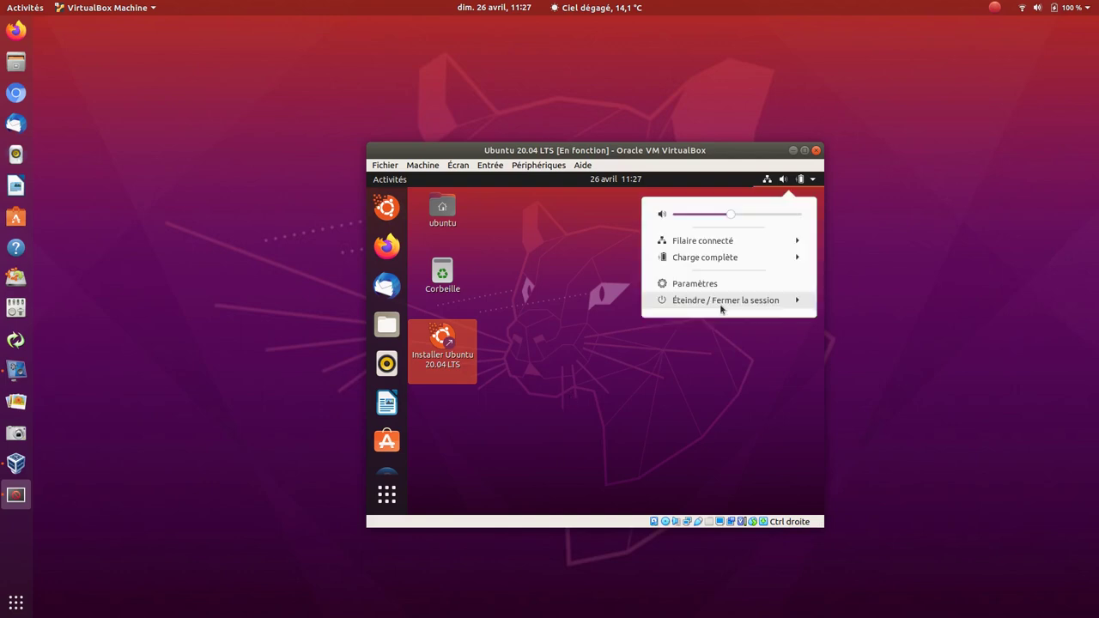
left_click(599, 352)
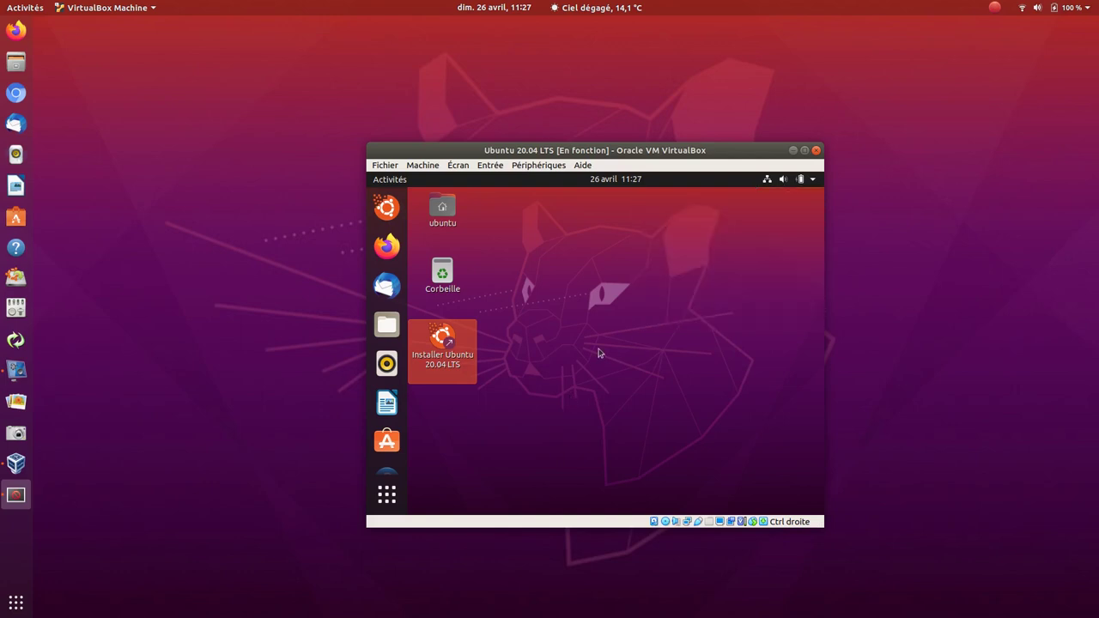
left_click(812, 182)
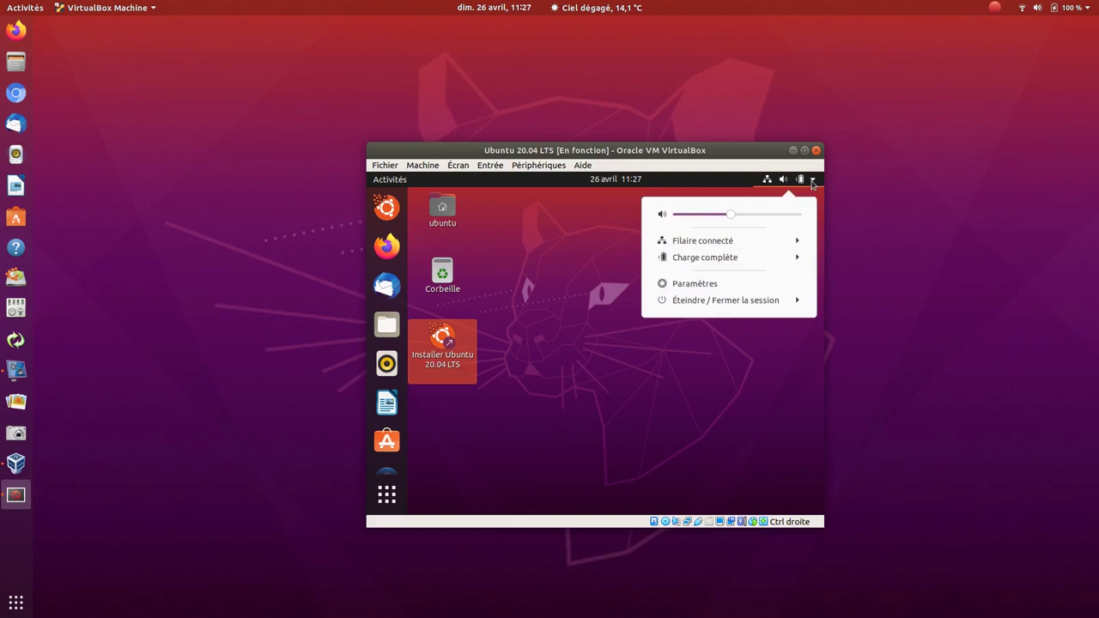
left_click(722, 300)
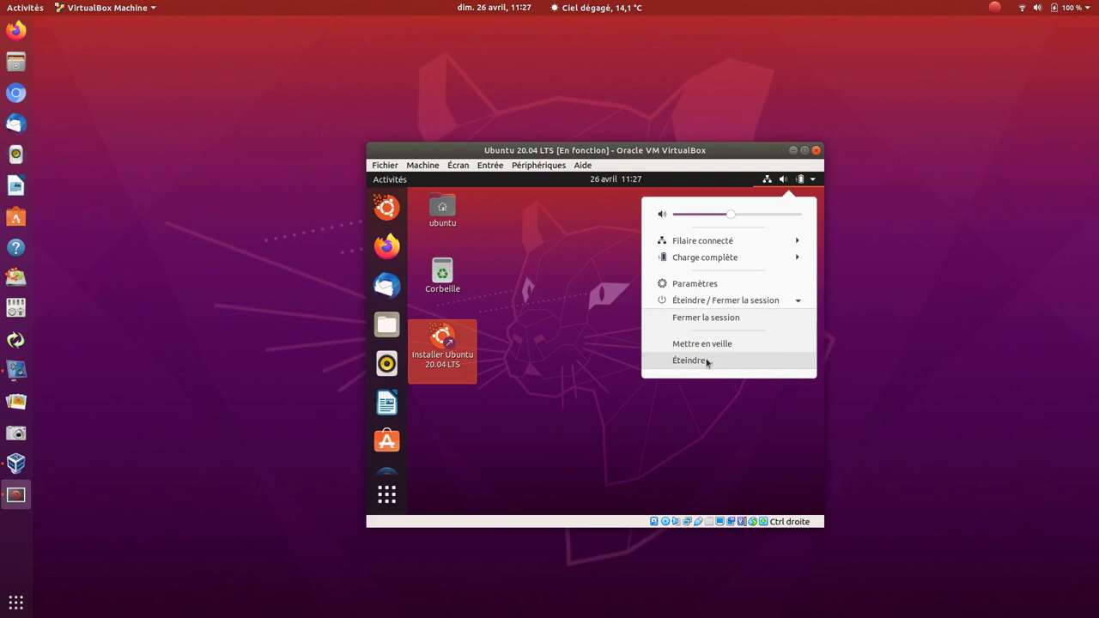
left_click(708, 361)
left_click(662, 390)
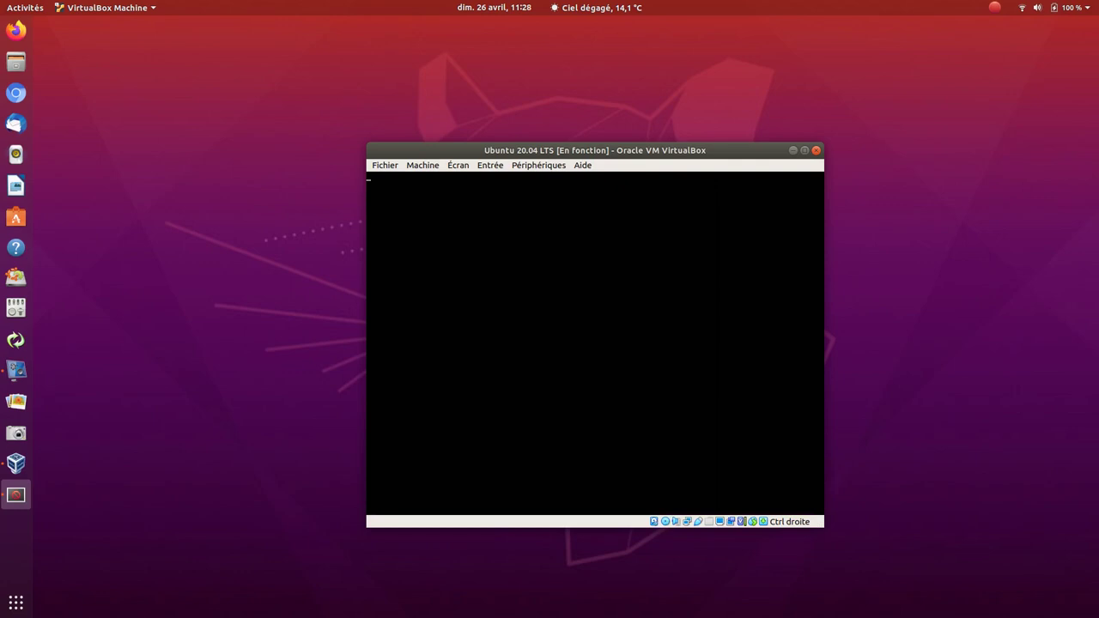
- Select the Linux user tile on the installed Ubuntu's login screen
key("Return")
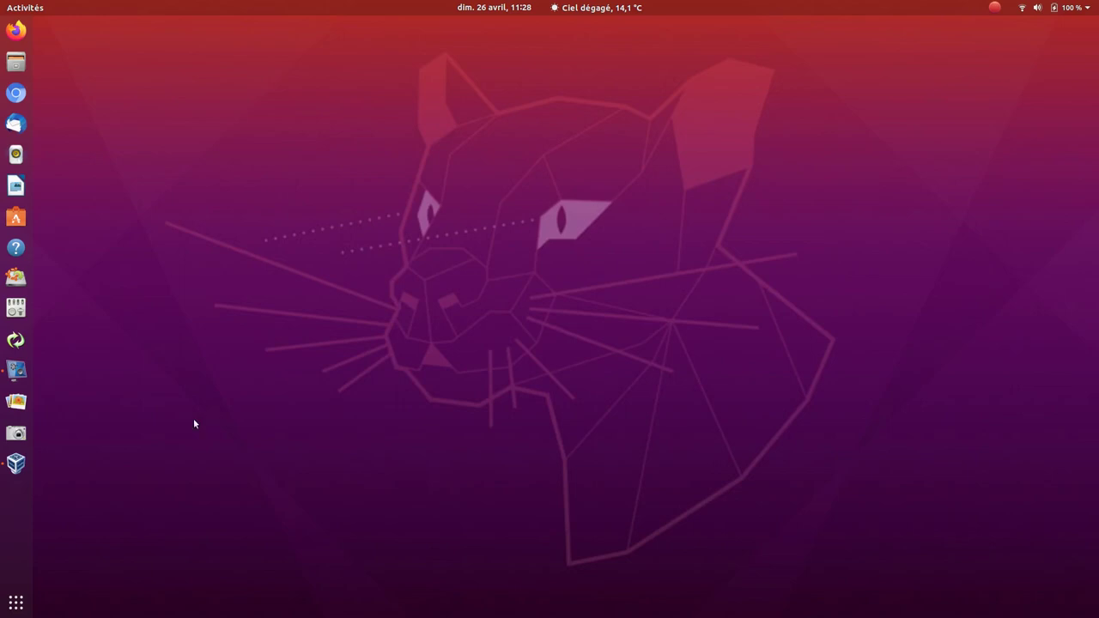
left_click(15, 463)
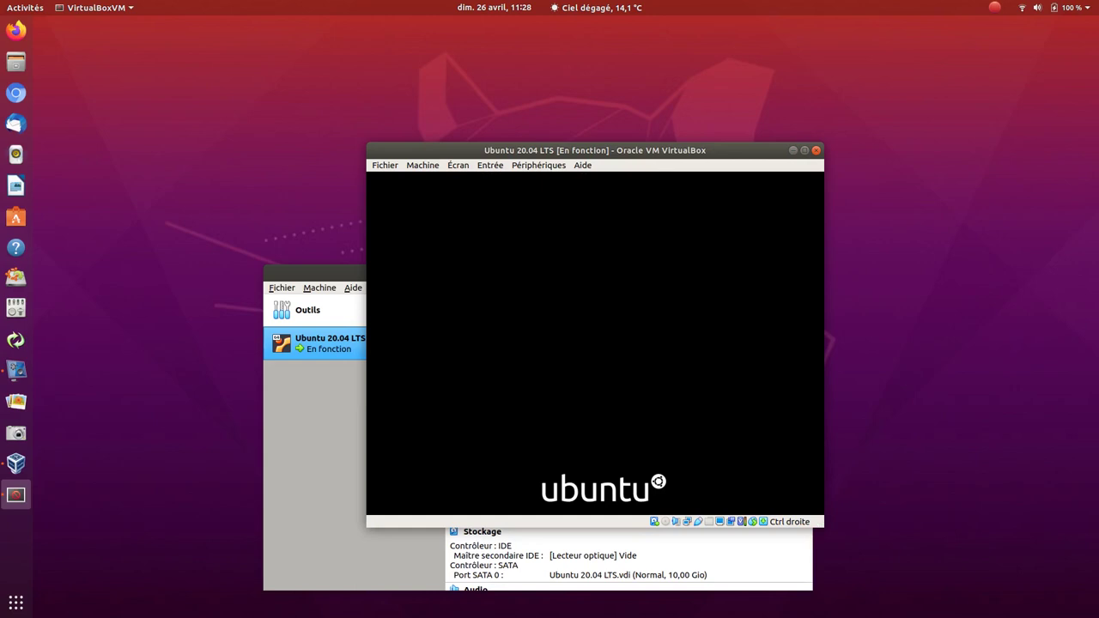
left_click(607, 334)
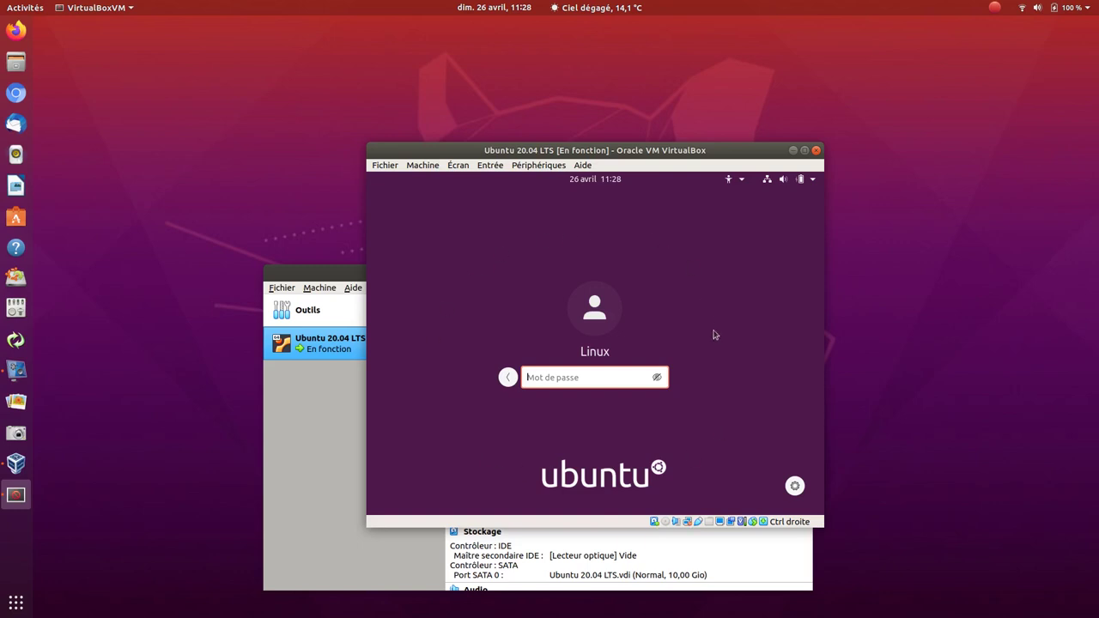
- Check the desktop session type, then log into the Ubuntu account with its password
left_click(796, 486)
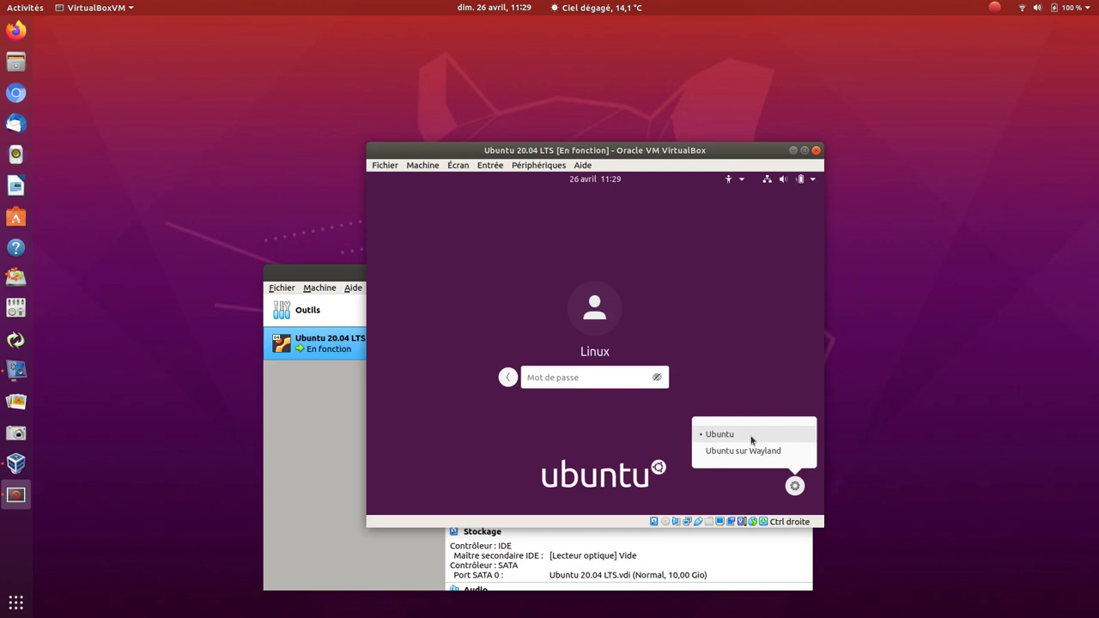
left_click(538, 379)
type("a")
key("Return")
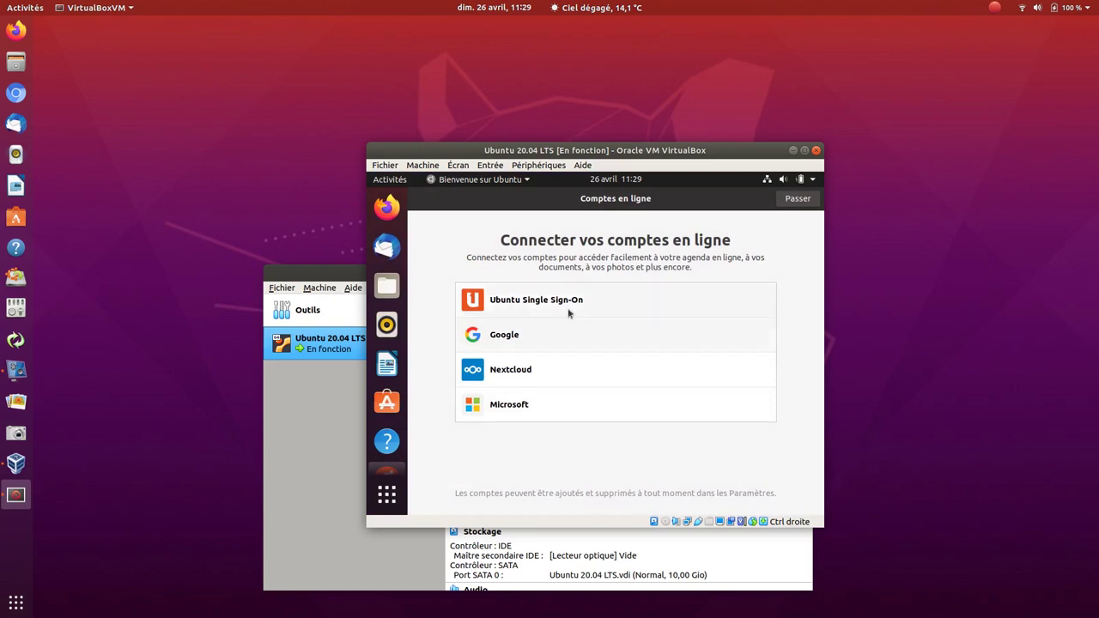
- Skip online accounts, accept defaults on the Livepatch, usage-report and privacy pages, and finish
left_click(609, 183)
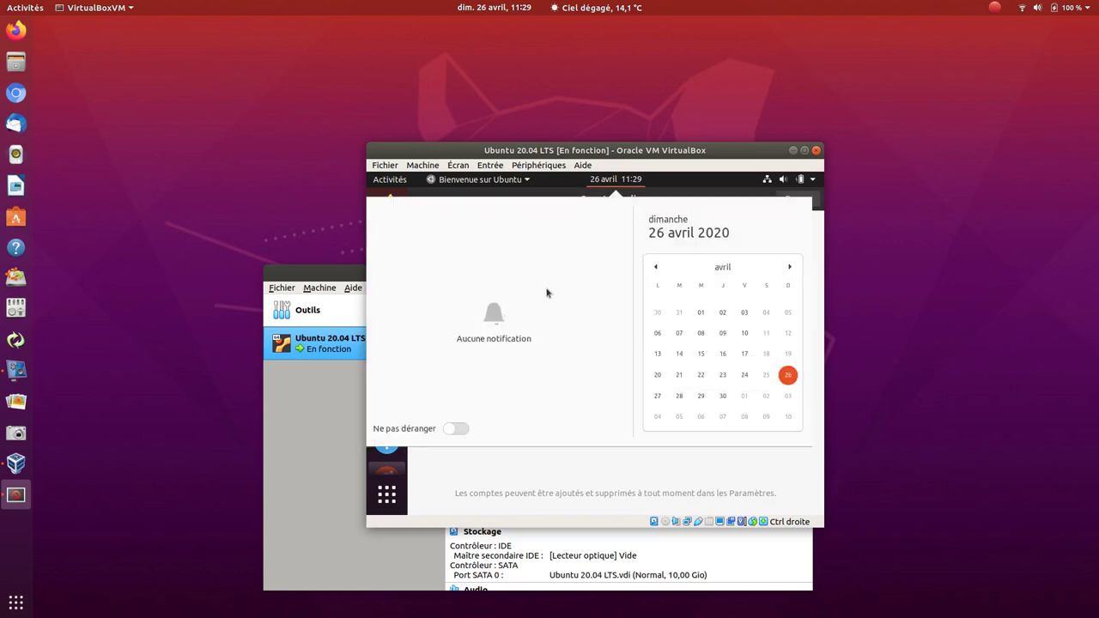
left_click(613, 183)
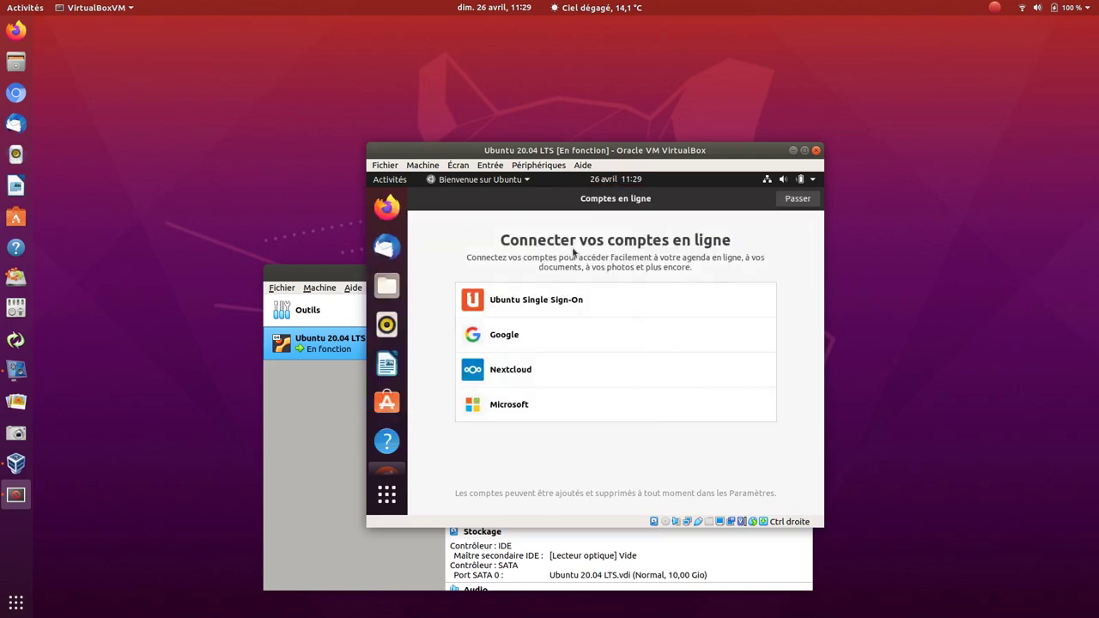
left_click(797, 201)
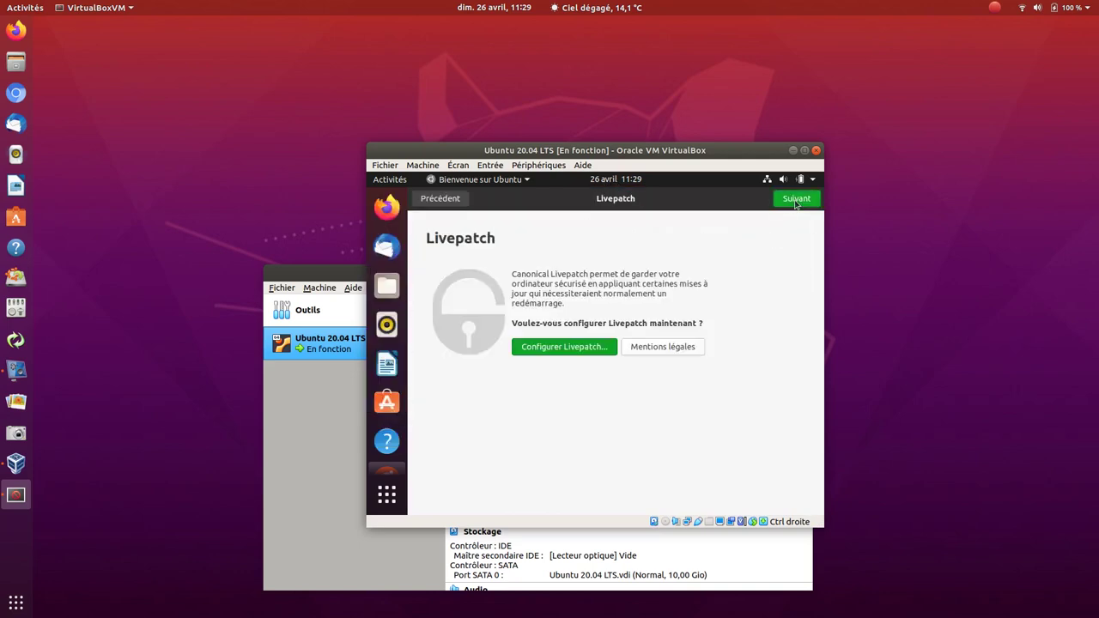
left_click(795, 200)
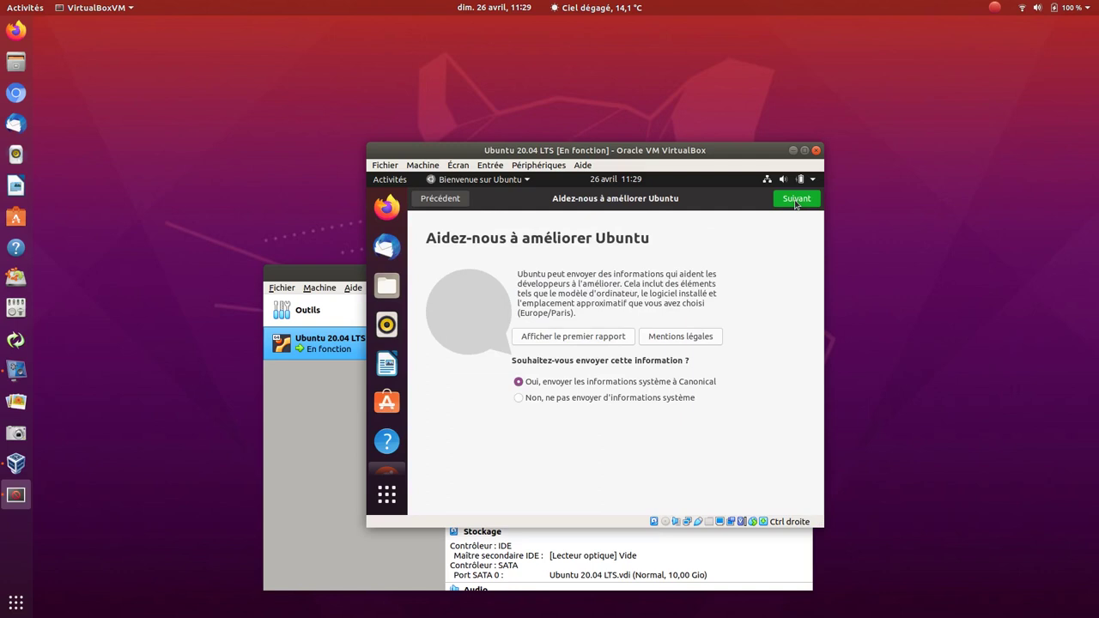
left_click(796, 202)
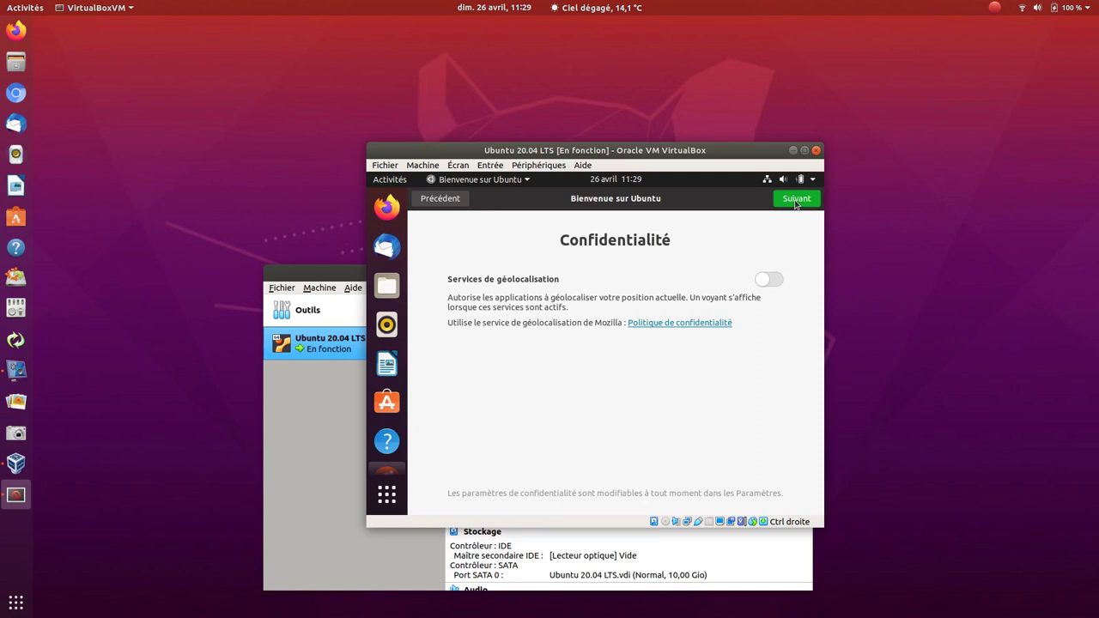
left_click(796, 199)
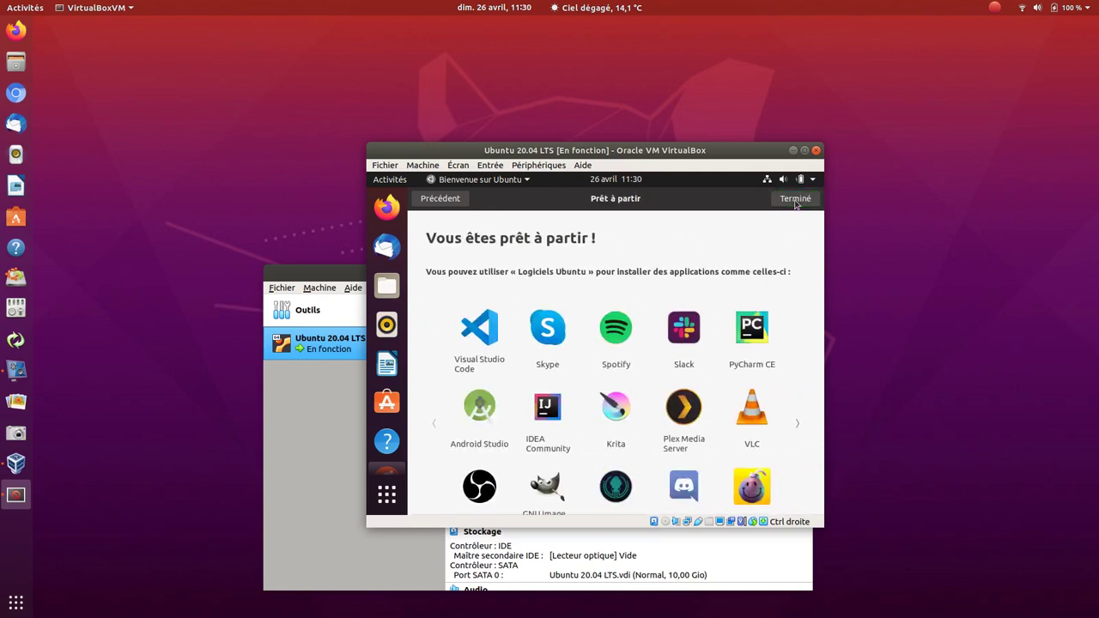
left_click(796, 200)
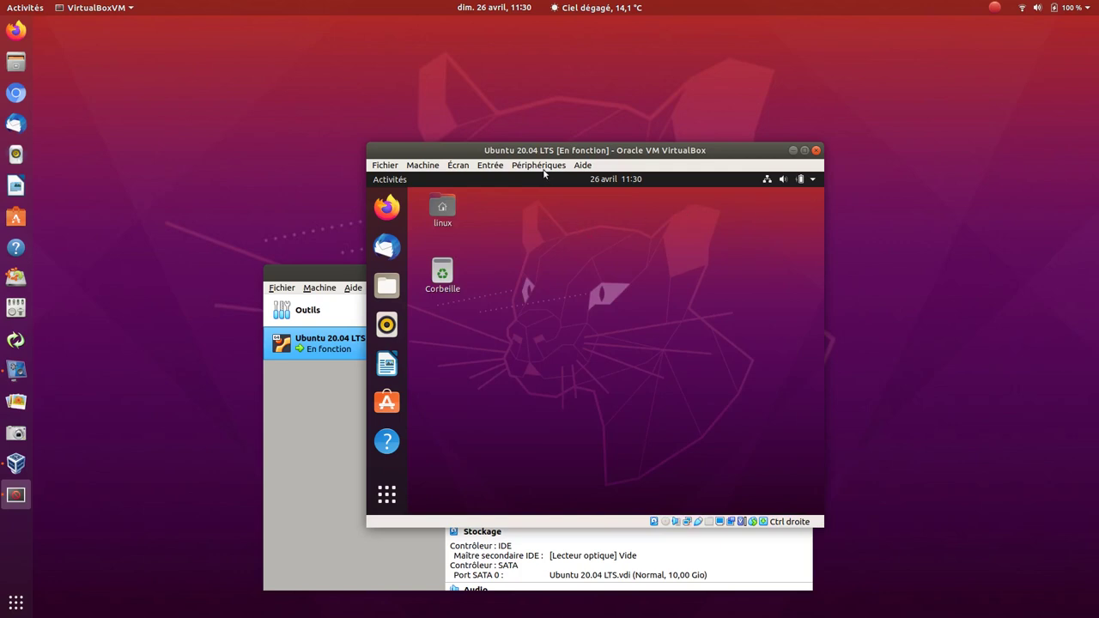
- Insert the Guest Additions CD image and run its installer with the admin password
left_click(543, 167)
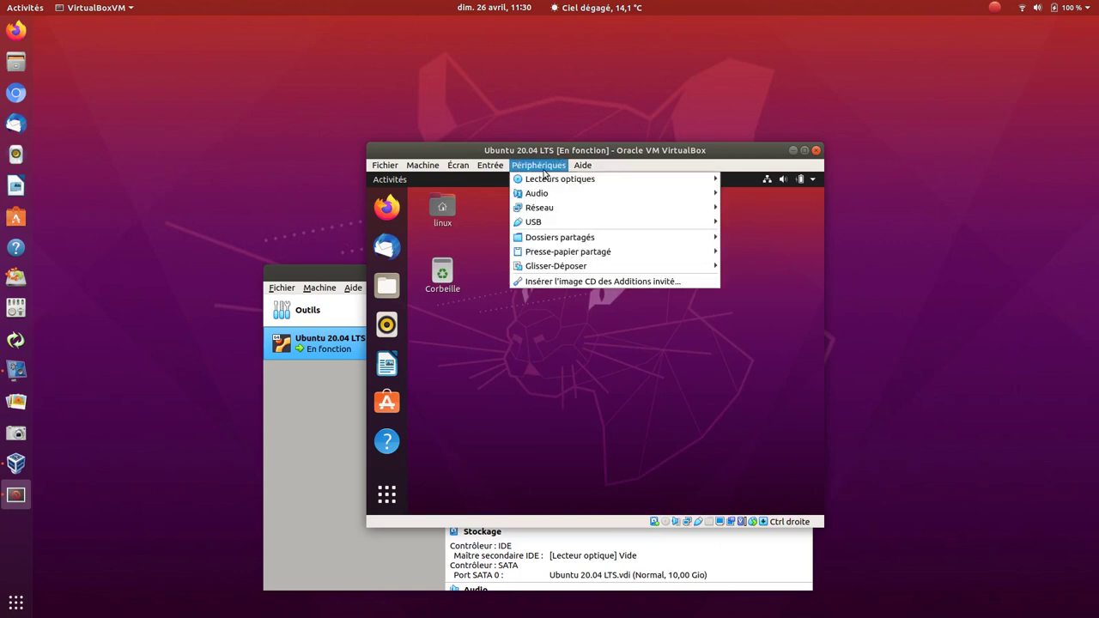
left_click(566, 282)
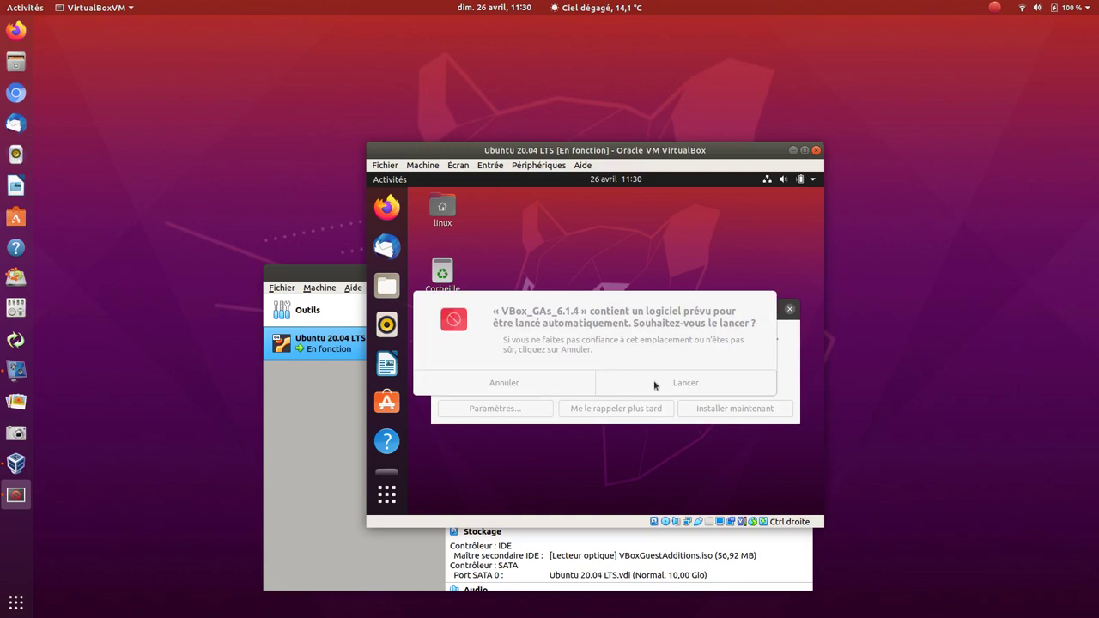
left_click(790, 311)
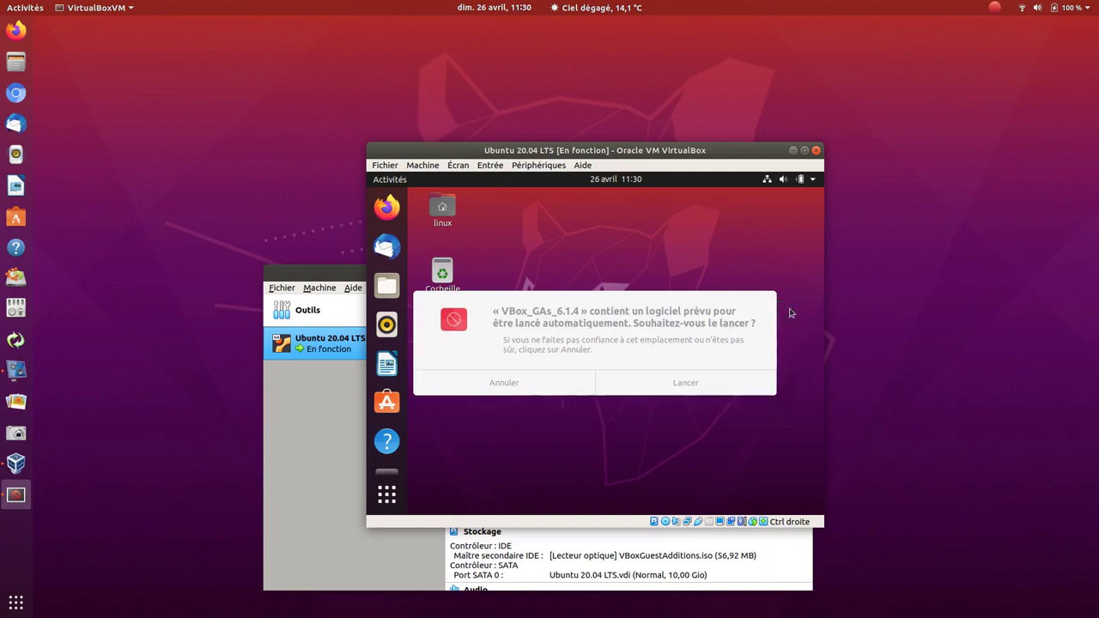
left_click(709, 384)
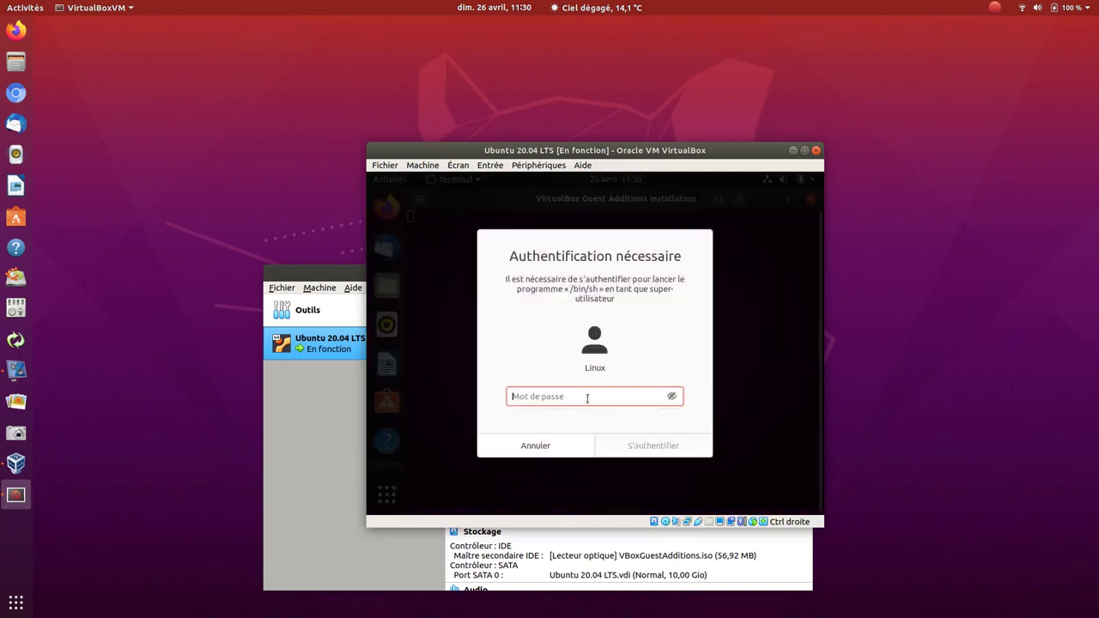
type("l")
key("Return")
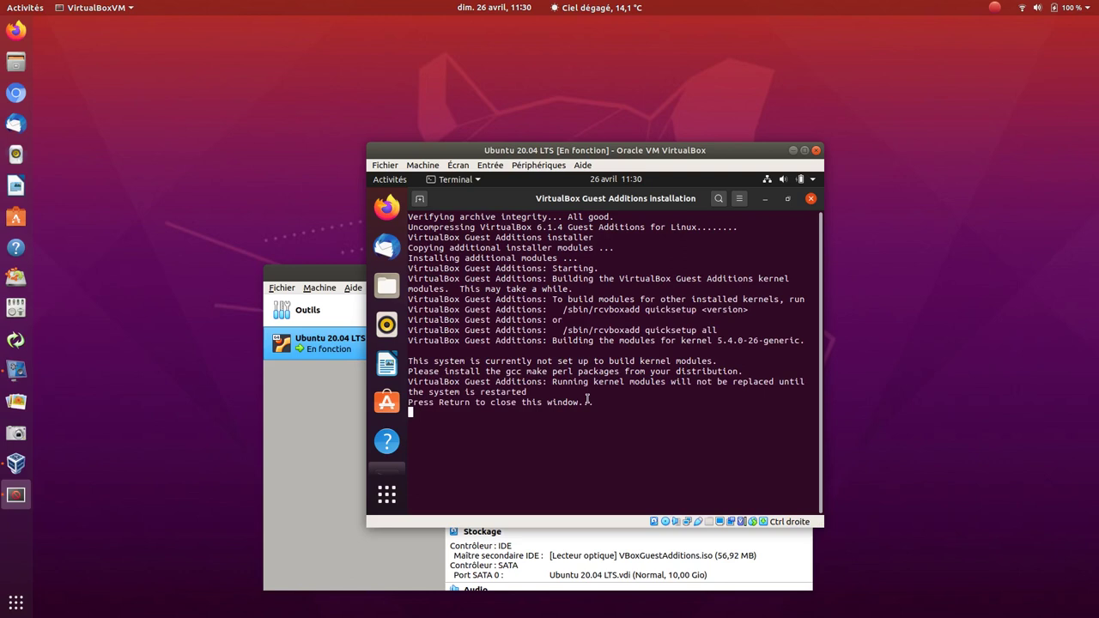
key("Return")
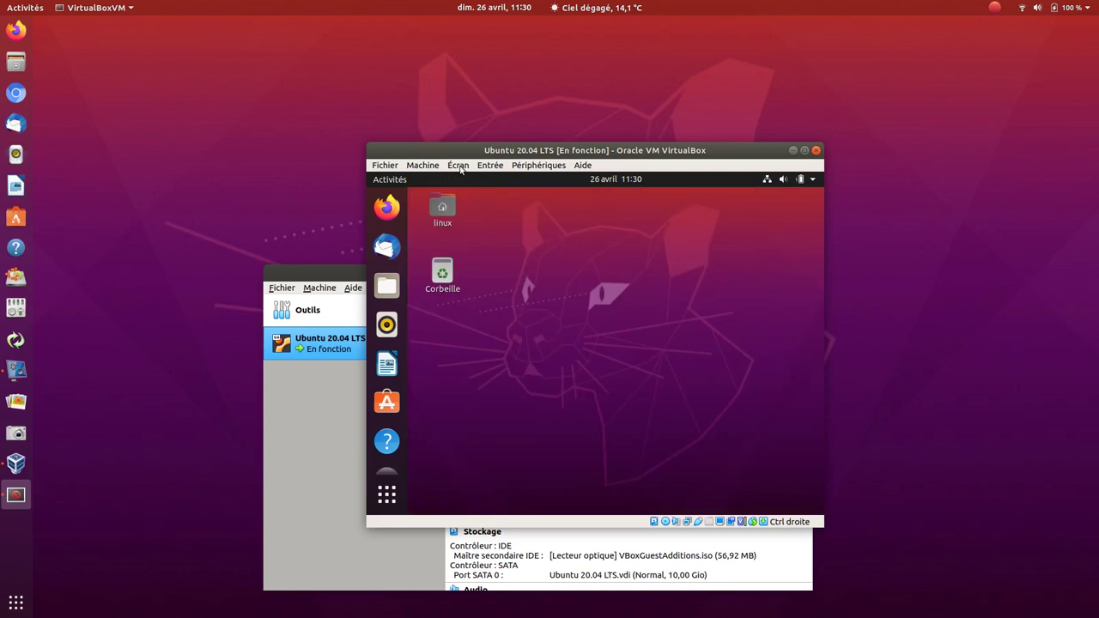
- Switch the guest to full-screen mode and open Paramètres from the system menu
left_click(459, 165)
left_click(470, 181)
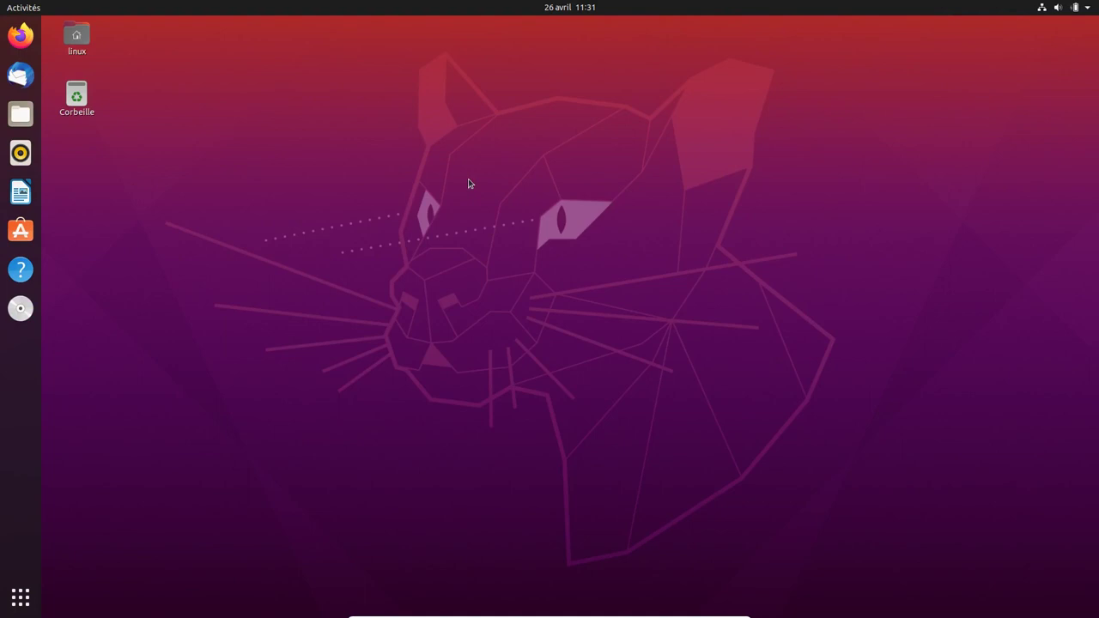
left_click(1088, 9)
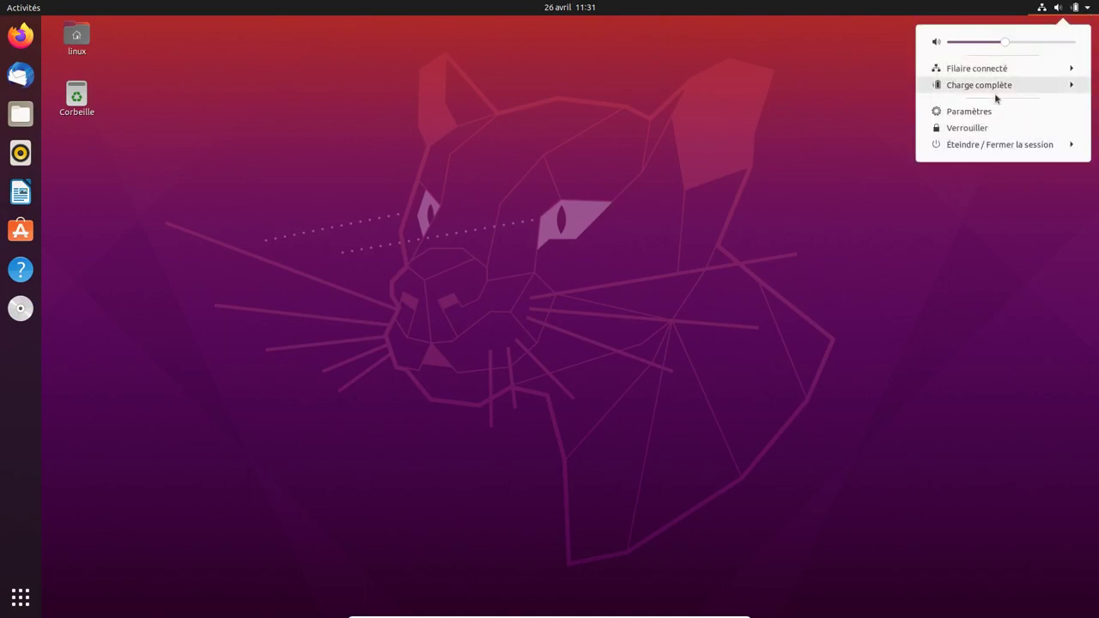
left_click(968, 111)
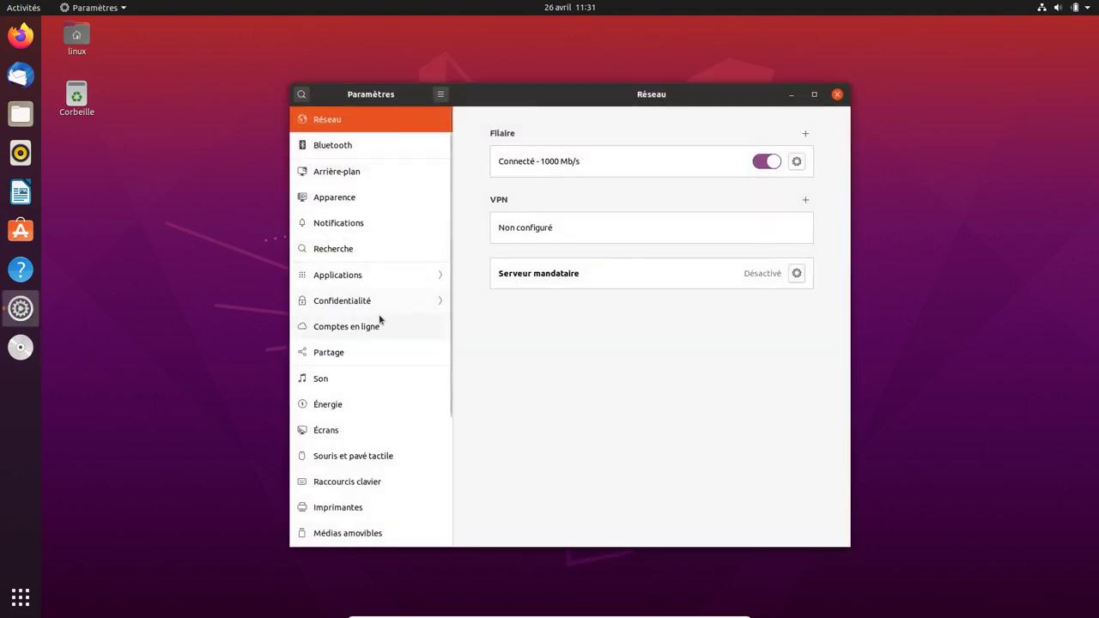
scroll(334, 464, "down", 2)
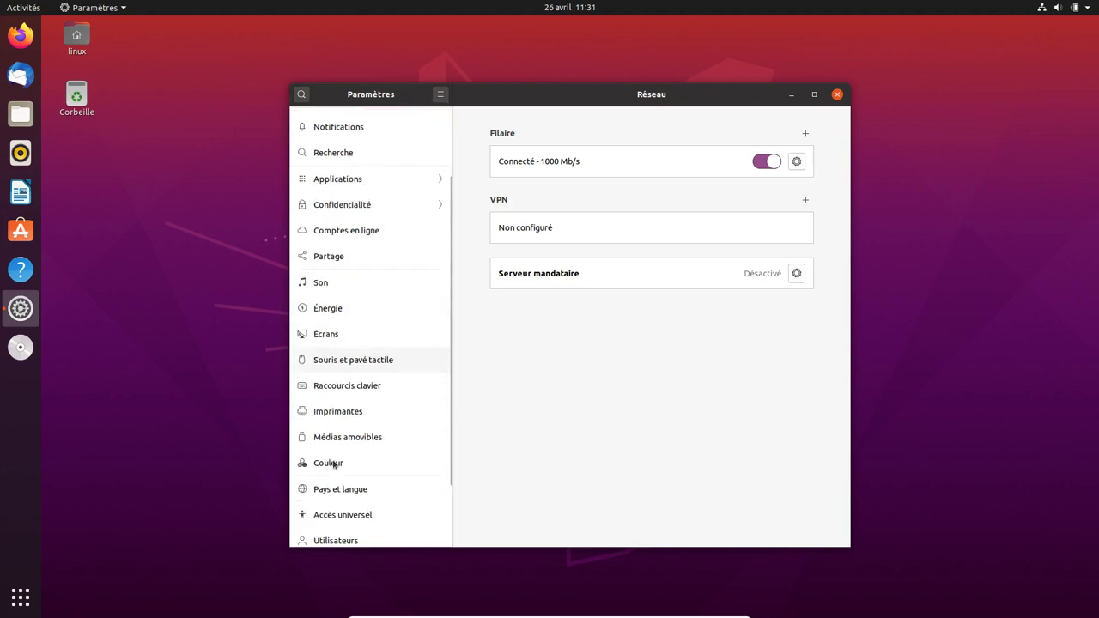
scroll(334, 463, "down", 1)
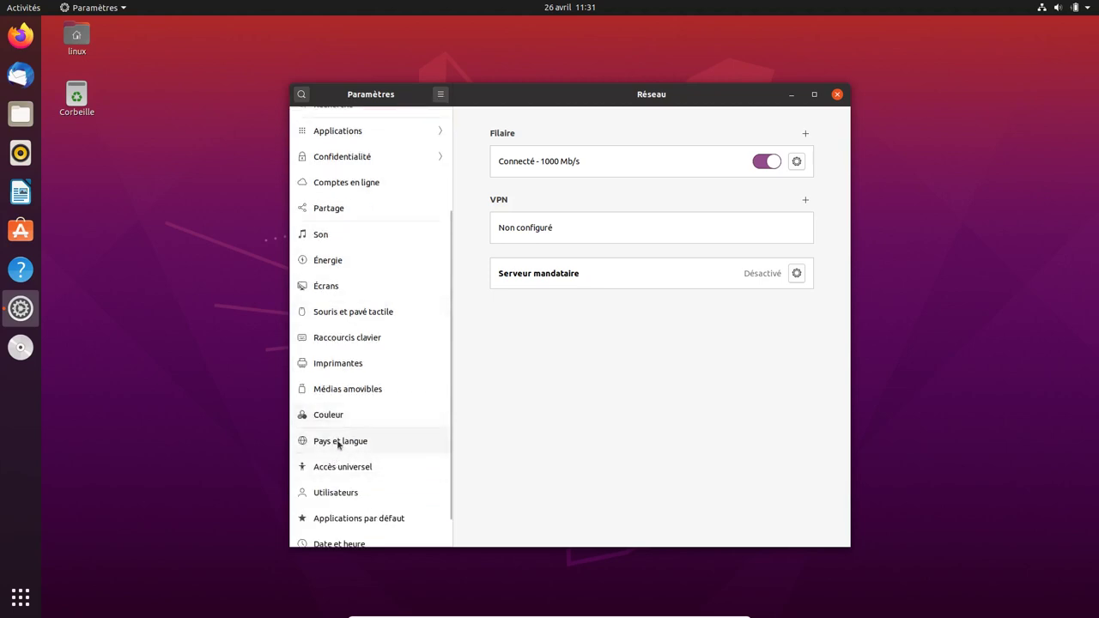
- Install the missing language support from Pays et langue, authenticating with the password
left_click(339, 443)
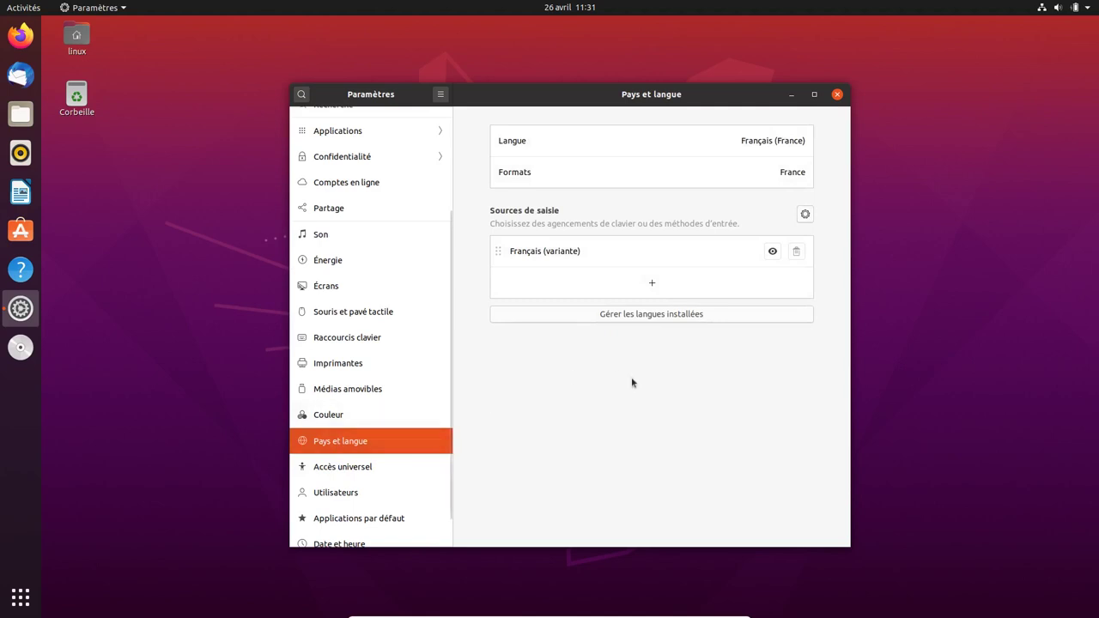
left_click(650, 315)
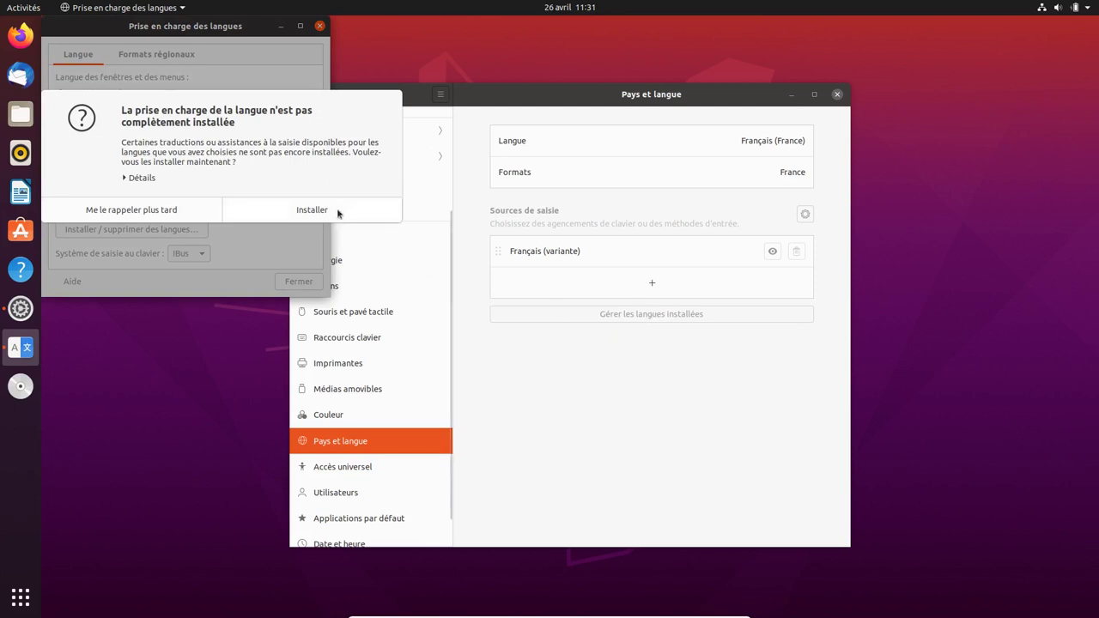
left_click(312, 209)
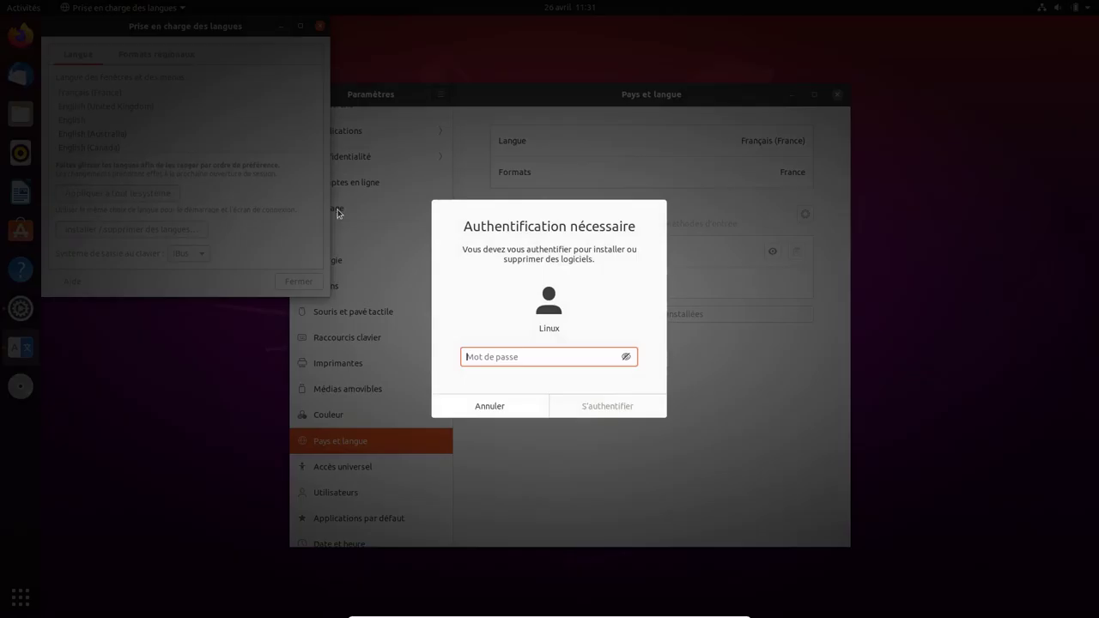
type("****")
key("Return")
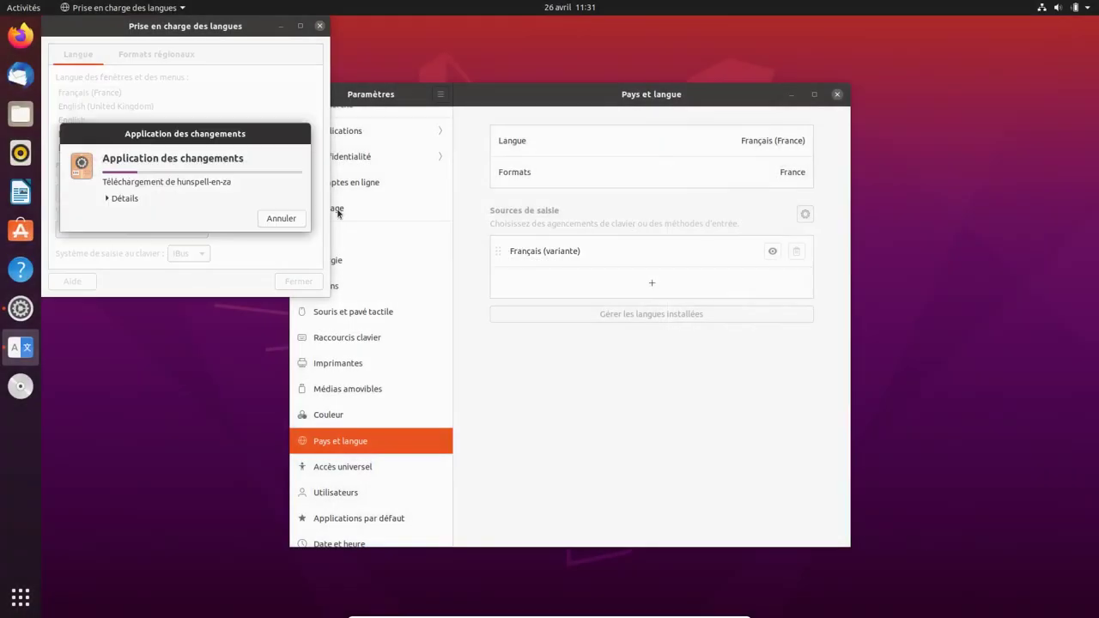
left_click(338, 213)
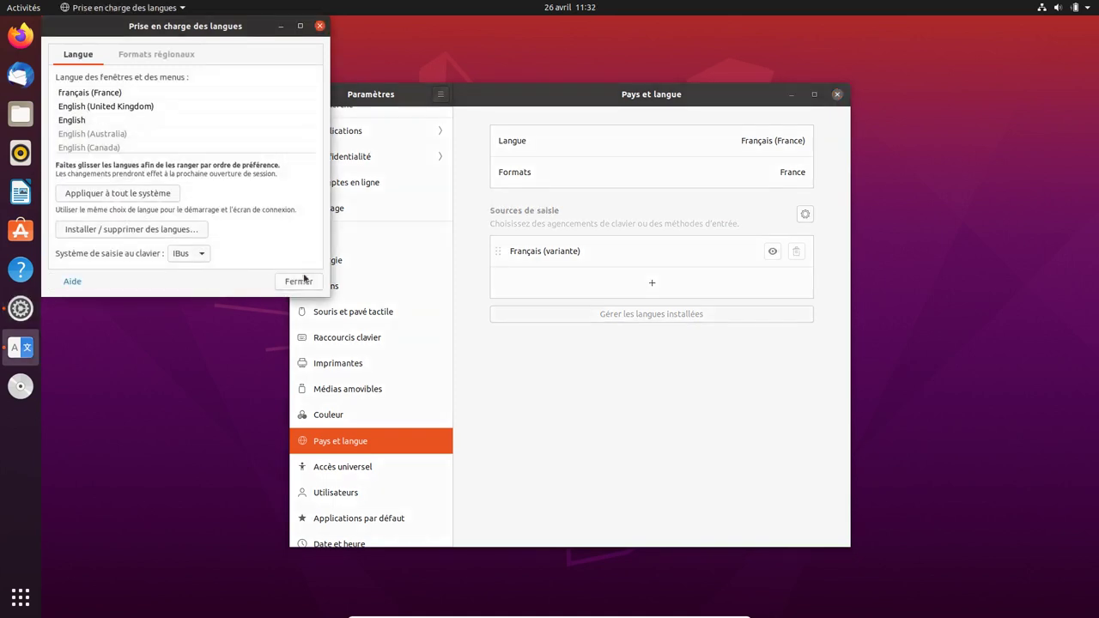
left_click(302, 283)
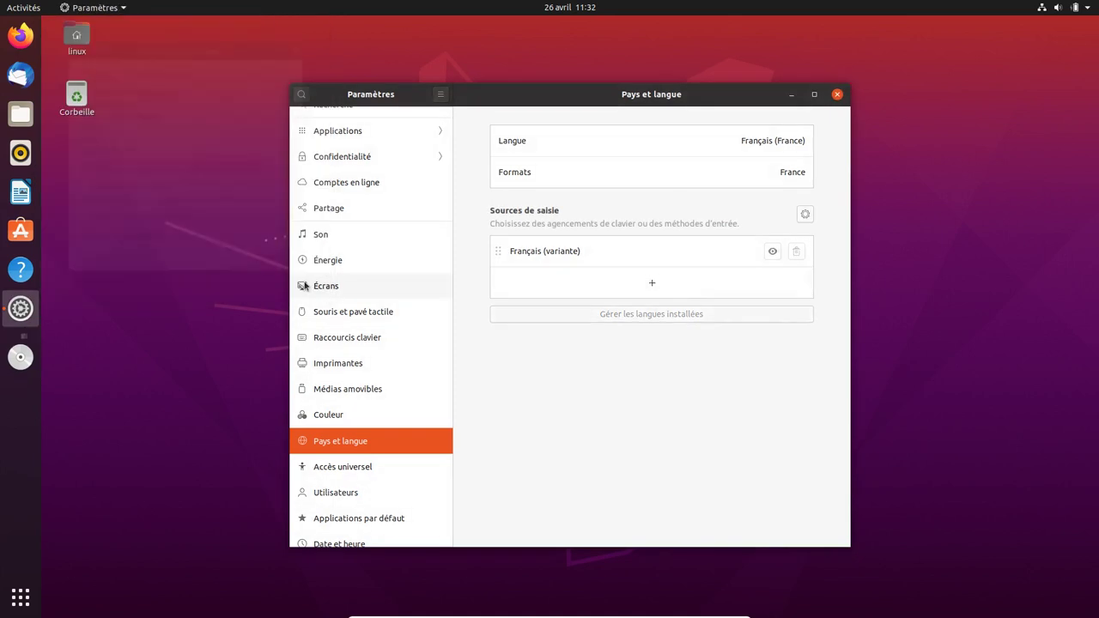
- Close the Paramètres window and show the grid of installed applications
left_click(172, 297)
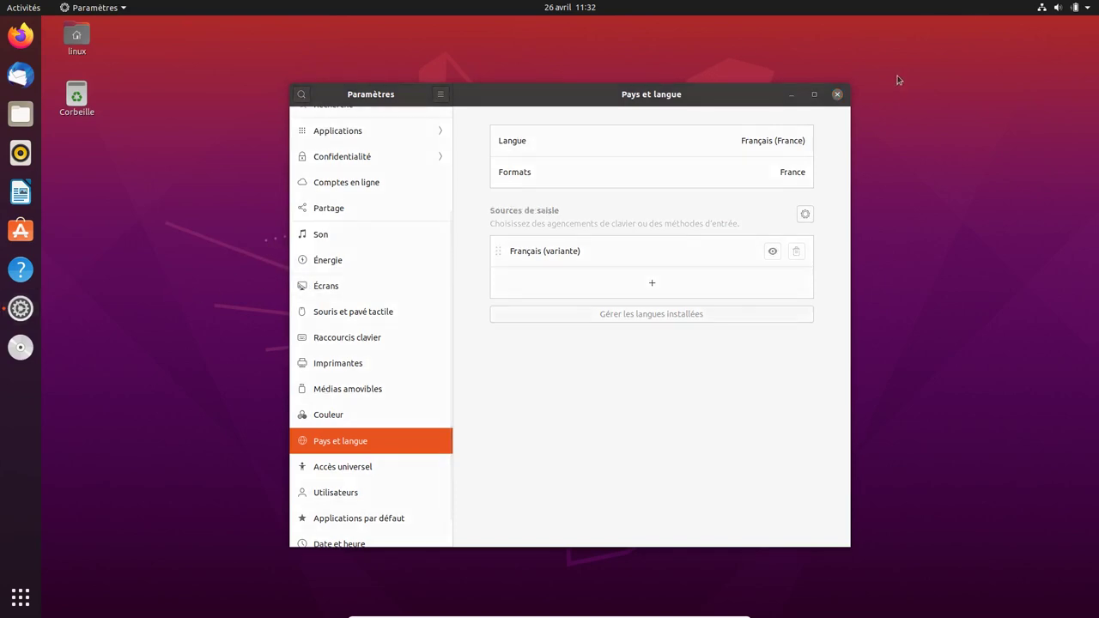
left_click(836, 95)
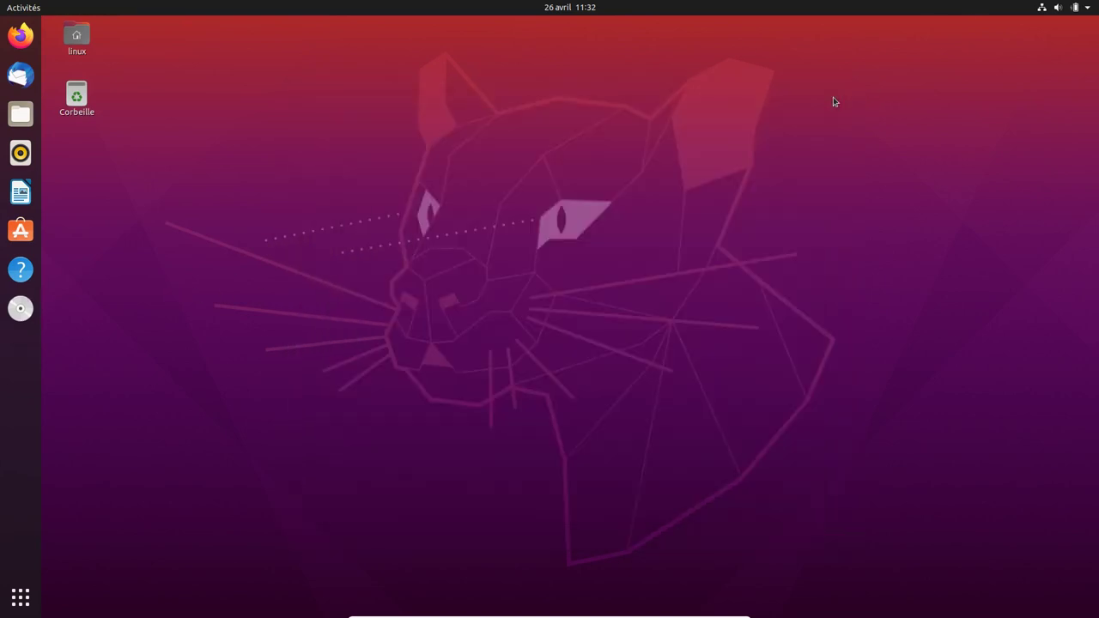
left_click(21, 596)
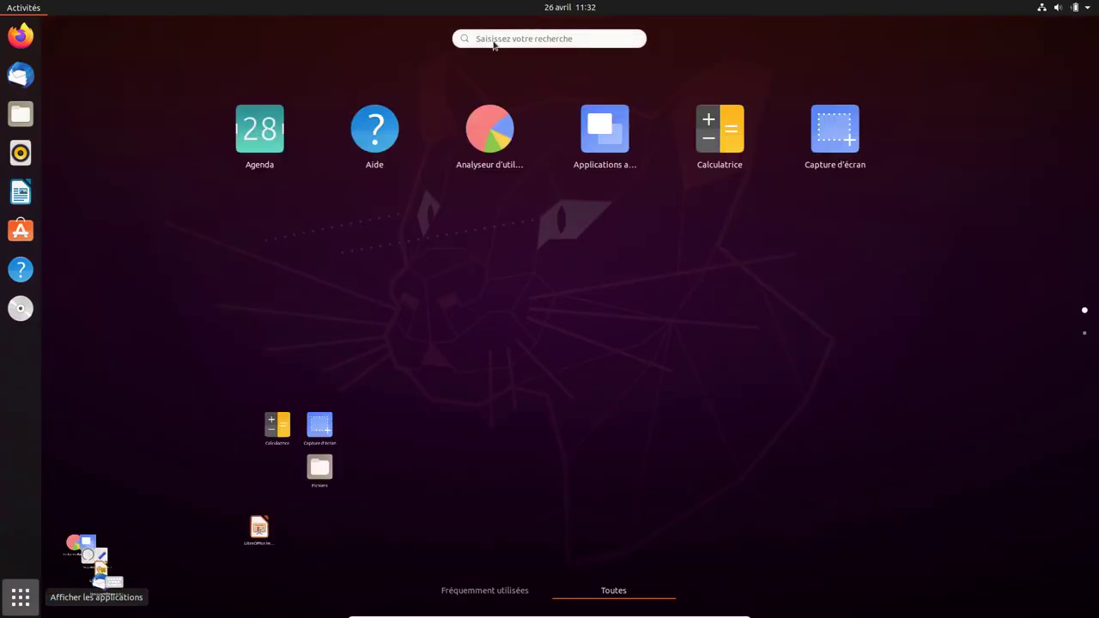
- Search the applications for 'milse' to launch the update manager, then move its dialog up
left_click(491, 39)
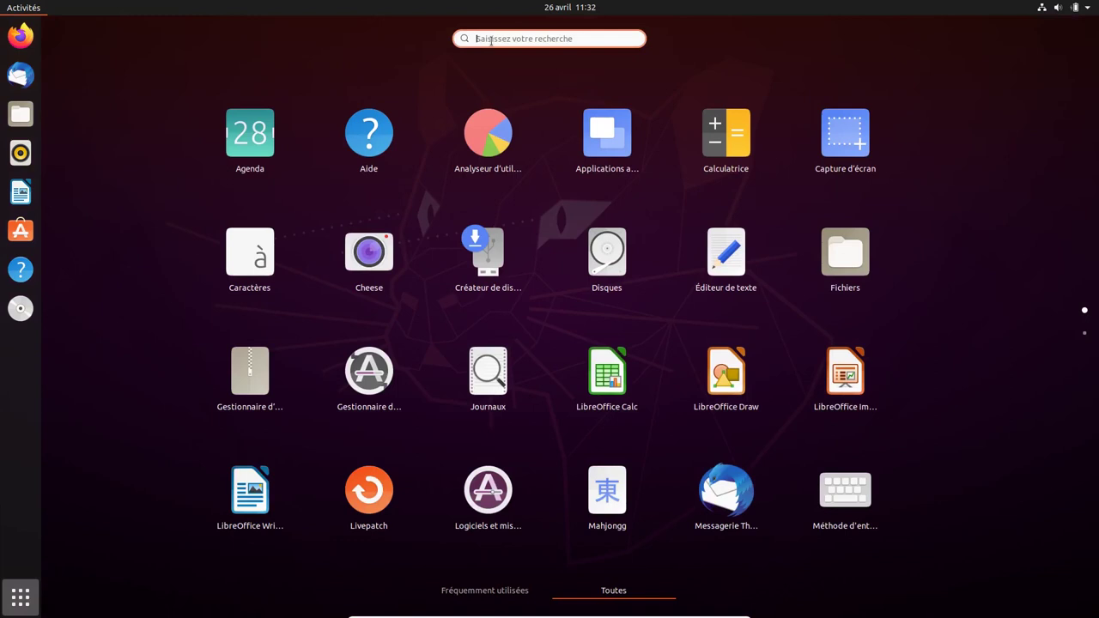
type("mil")
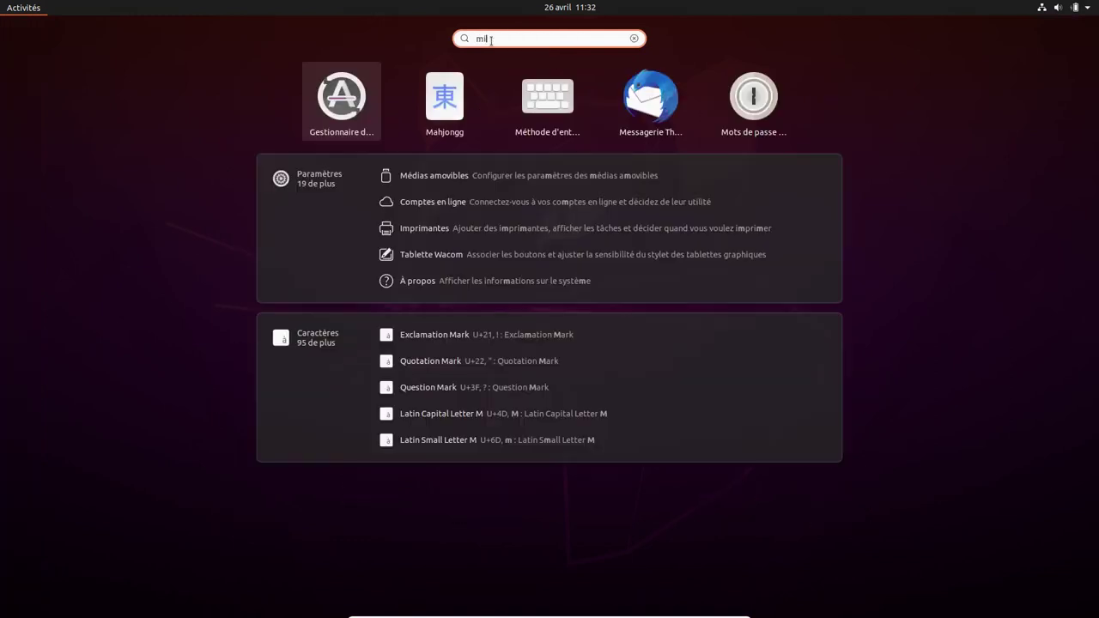
type("se")
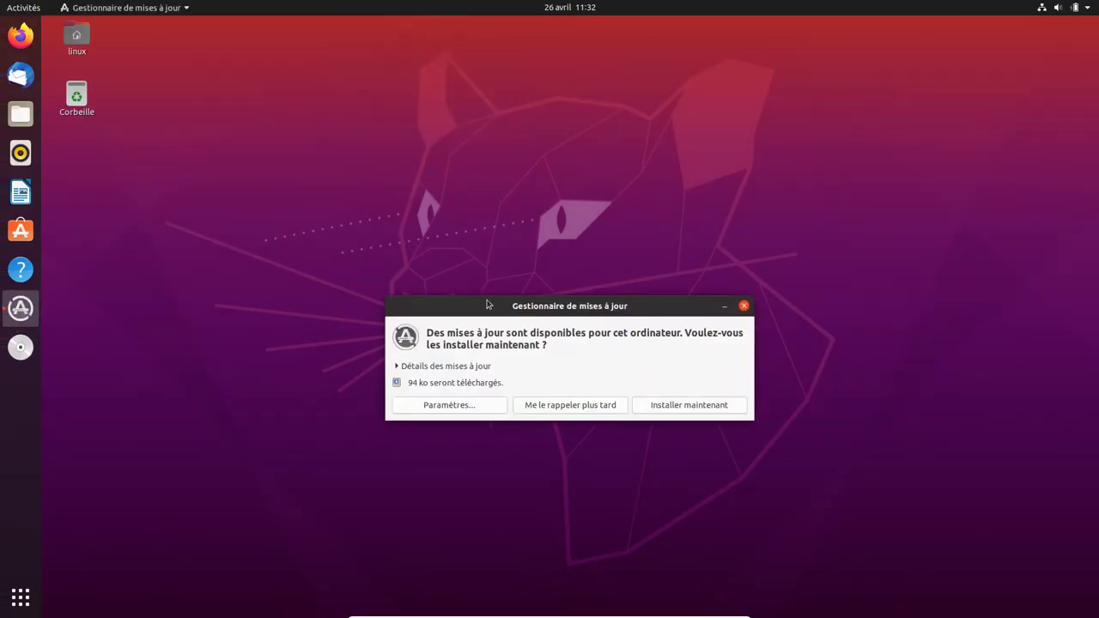
left_click_drag(494, 307, 432, 150)
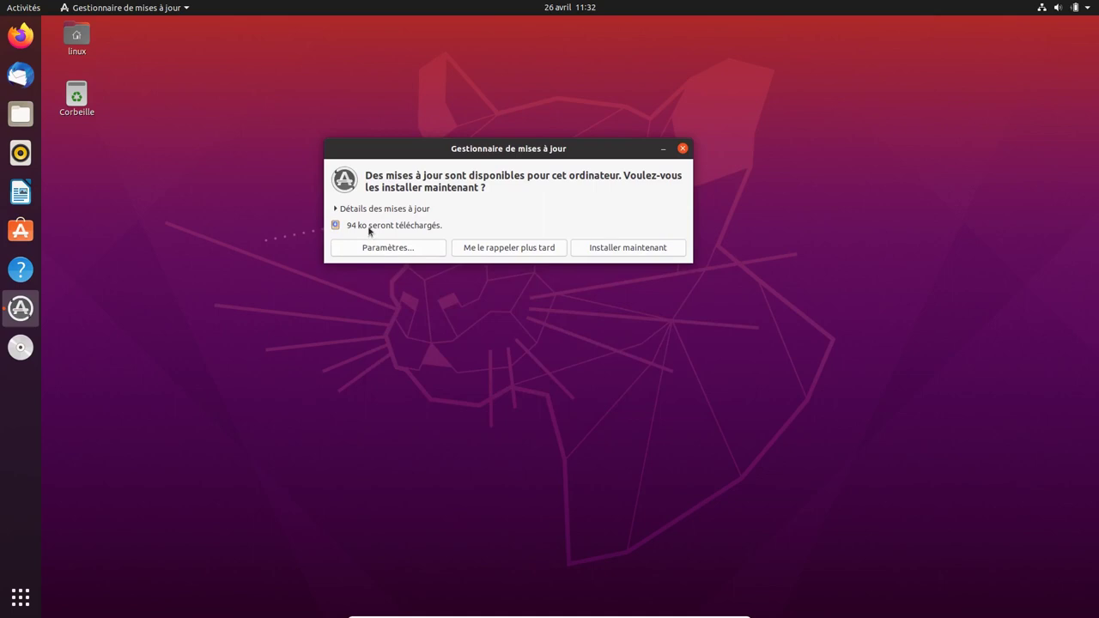
- From Paramètres' À propos page, open Logiciels et mises à jour via Mises à jour logicielles
left_click(1087, 9)
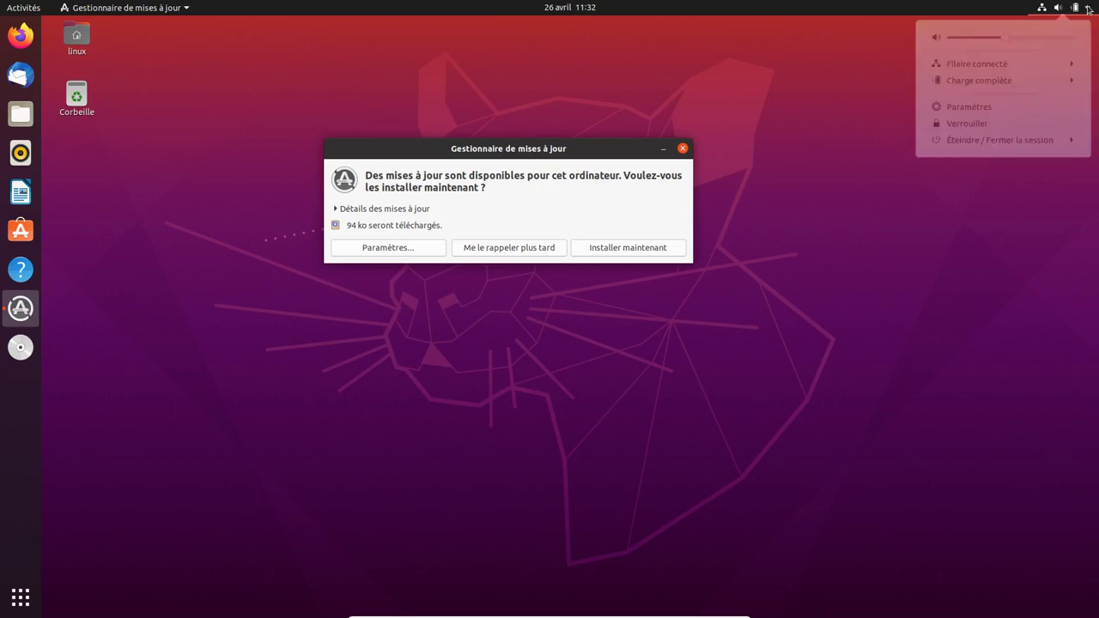
left_click(982, 114)
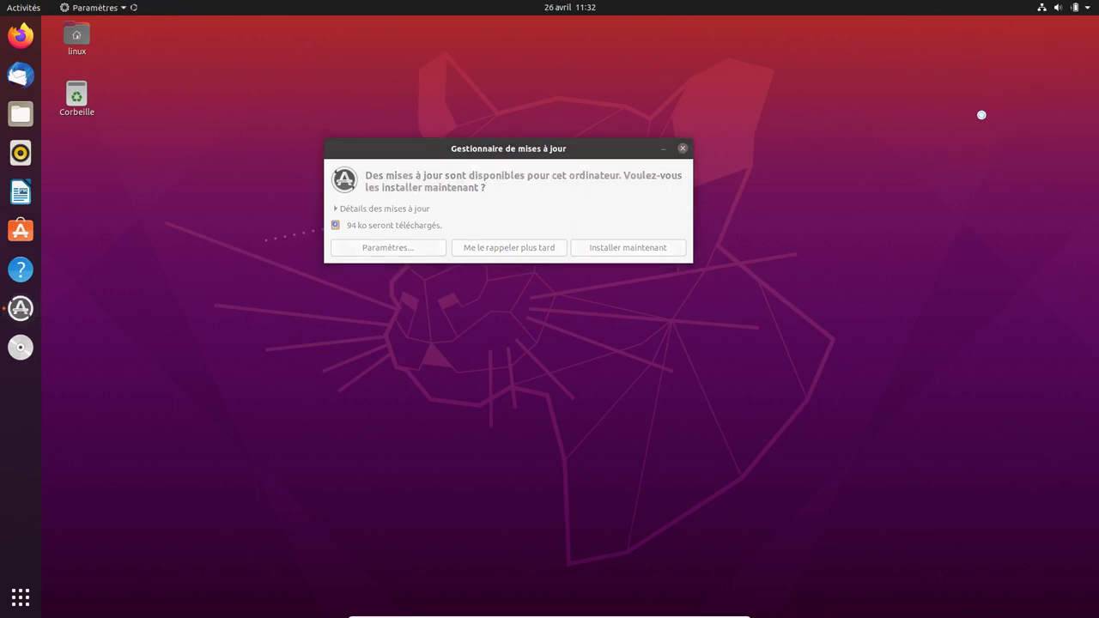
scroll(408, 371, "down", 5)
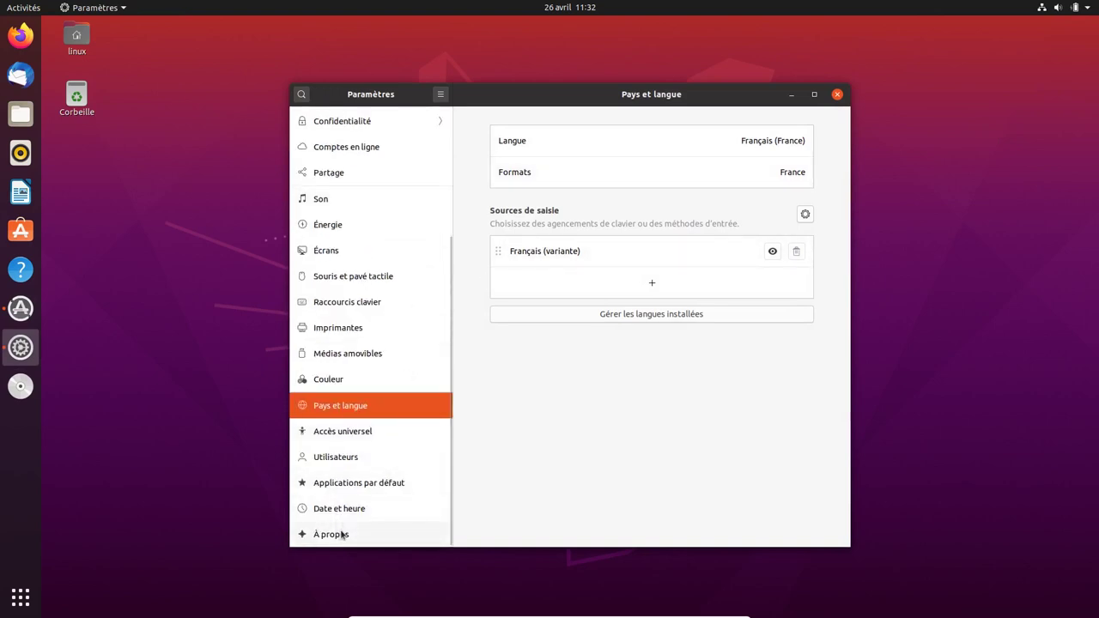
left_click(342, 535)
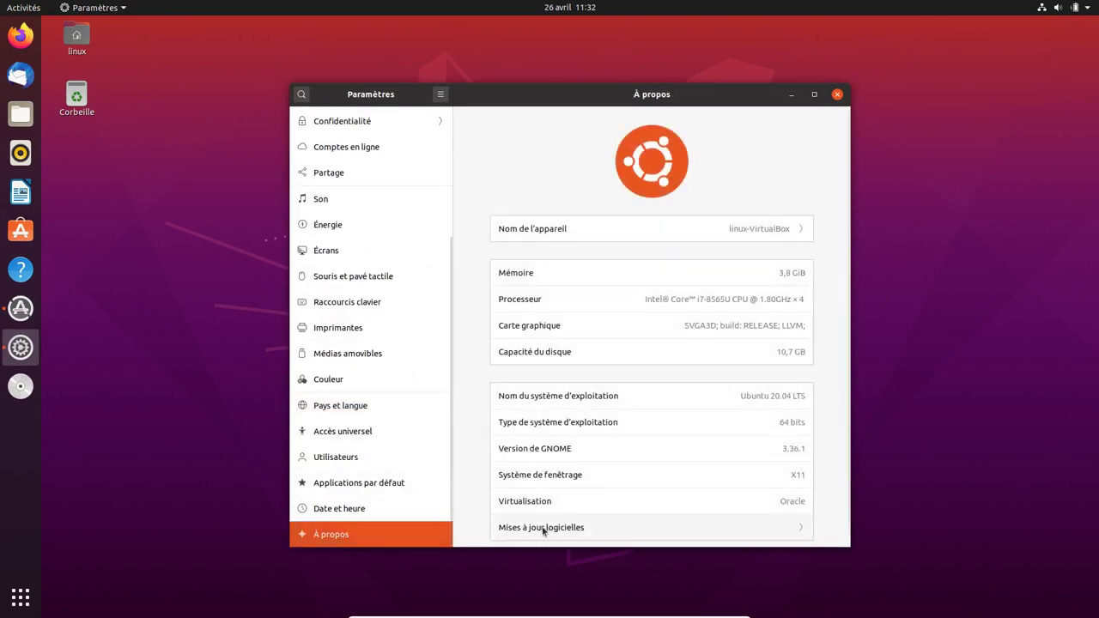
left_click(542, 527)
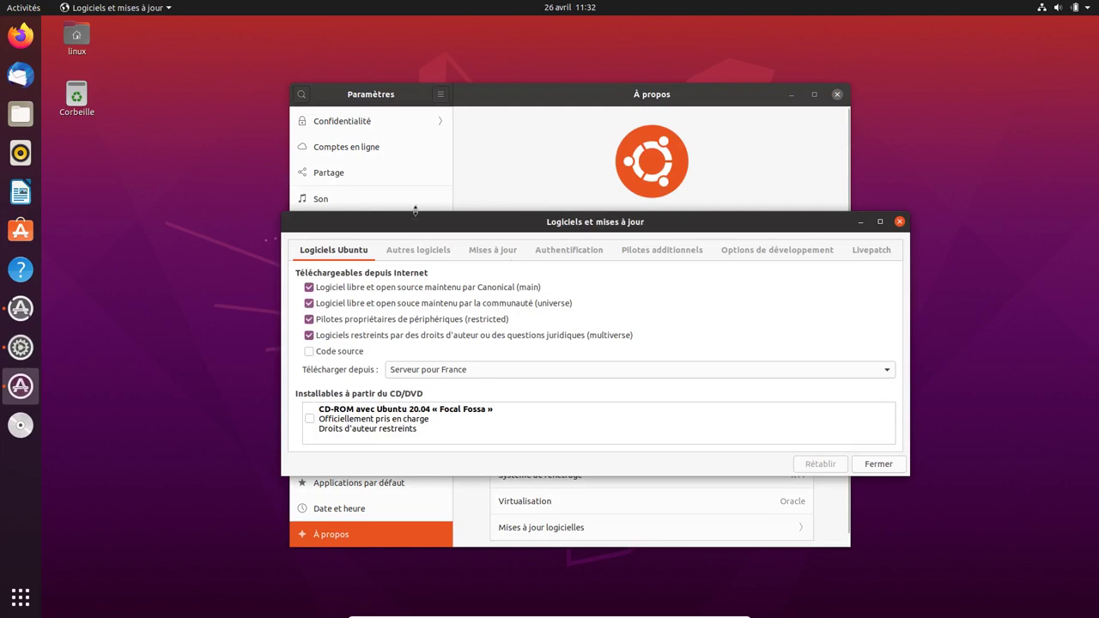
- Minimize Paramètres, move the update dialog to the top, and show its Mises à jour settings tab
left_click(795, 101)
left_click(791, 94)
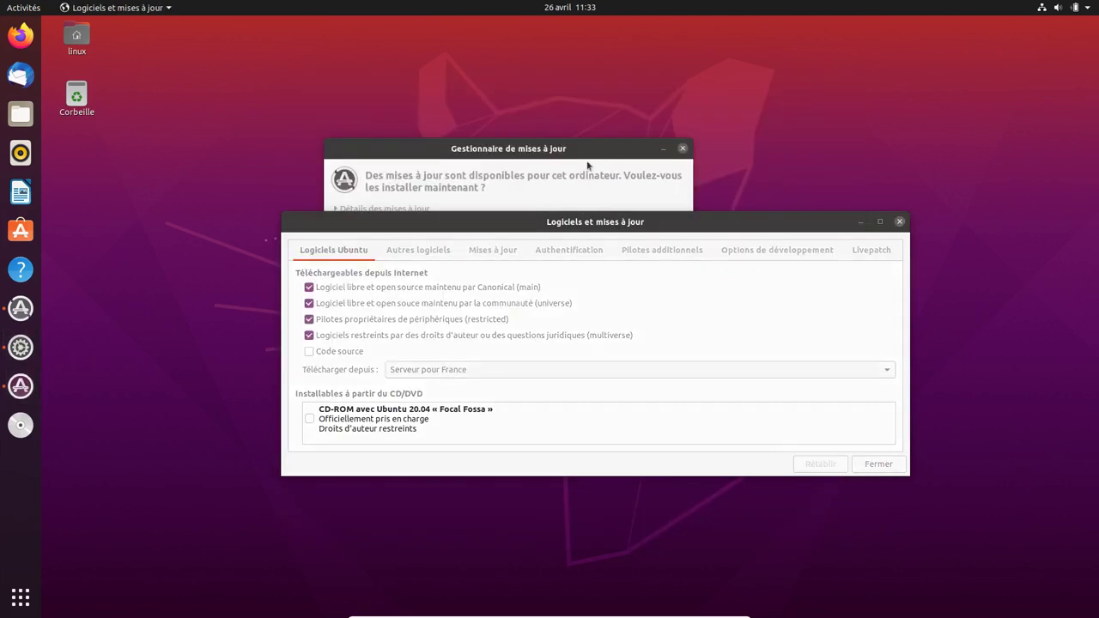
left_click_drag(582, 146, 581, 33)
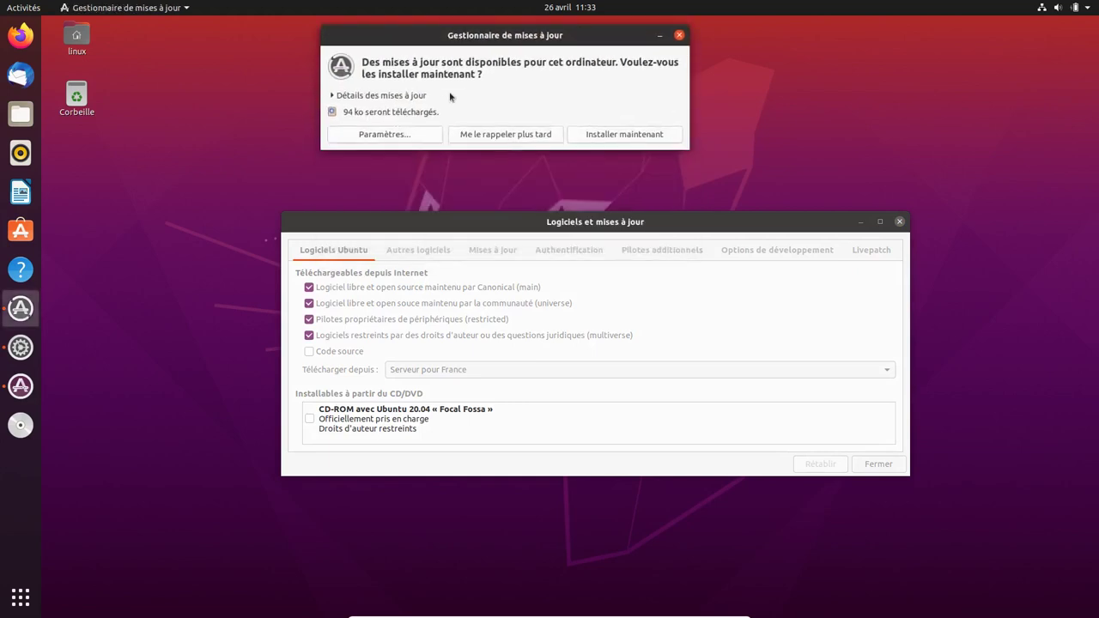
left_click(362, 138)
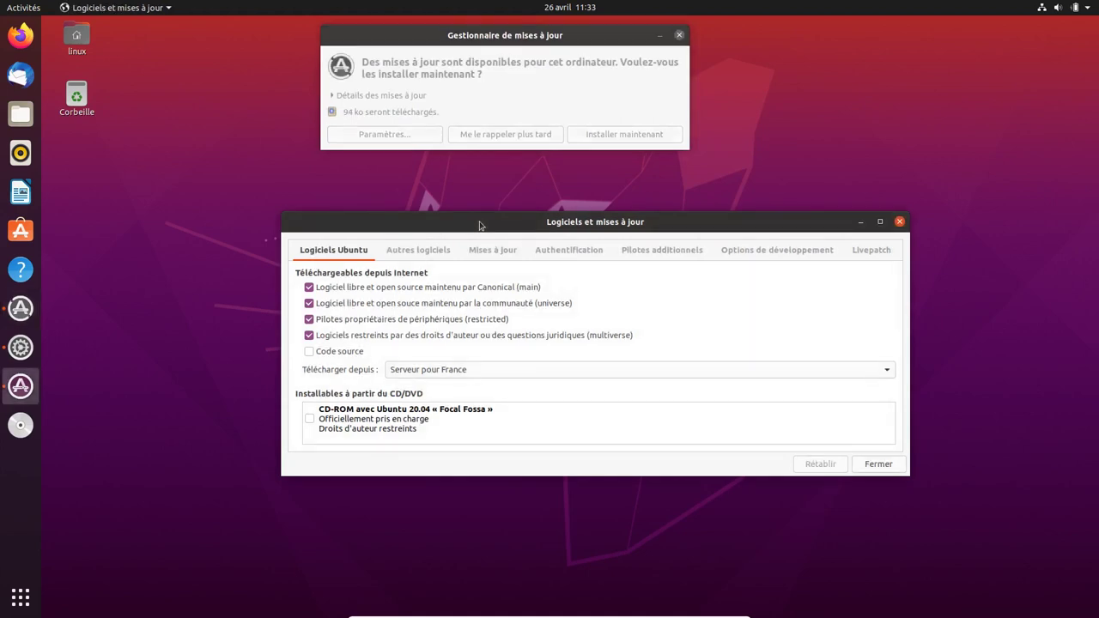
left_click(485, 251)
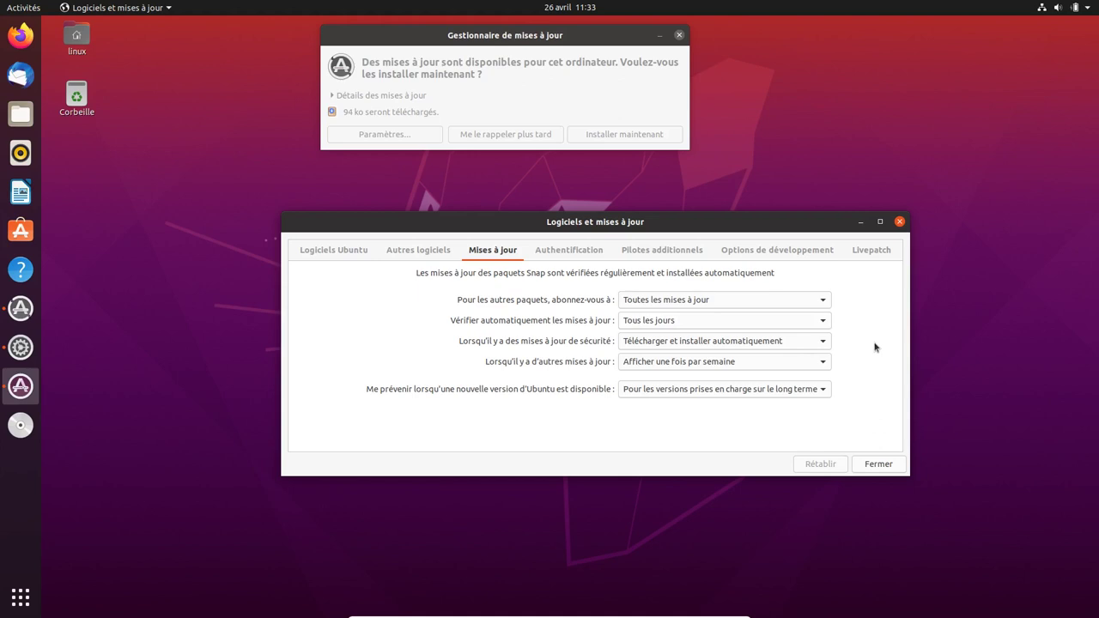
- Set security updates to Télécharger automatiquement, authenticating with the password
left_click(813, 344)
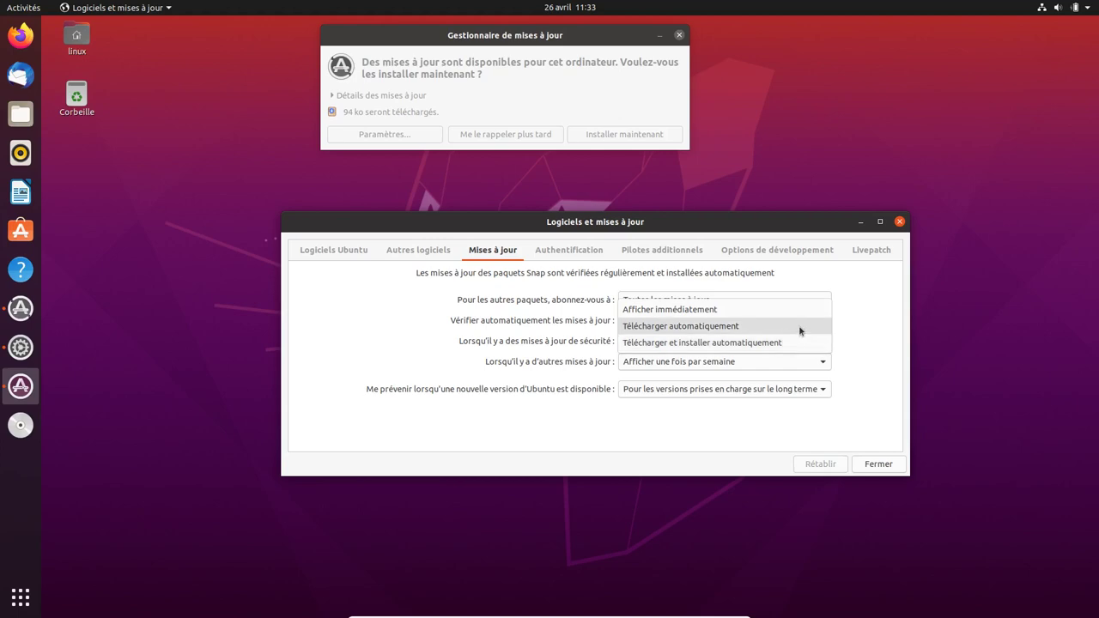
left_click(799, 330)
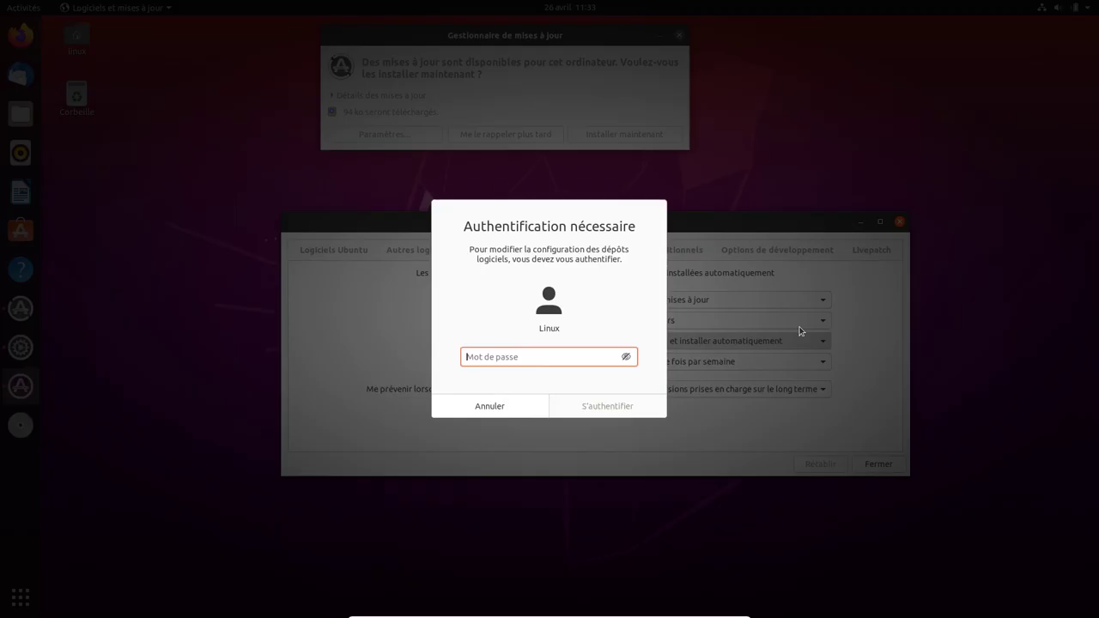
type("l")
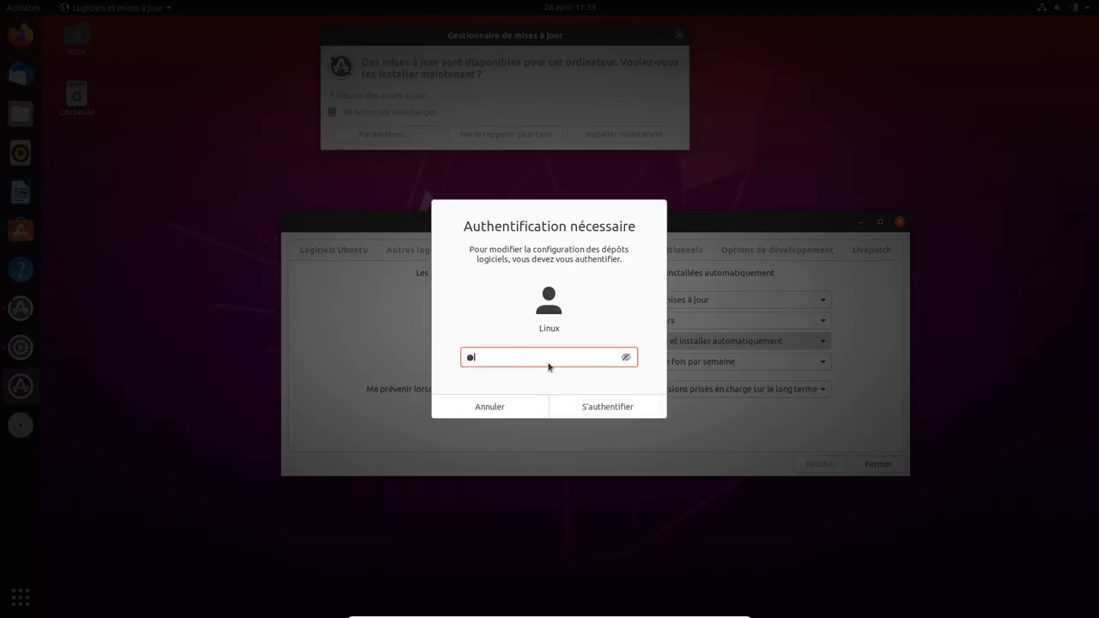
key("Return")
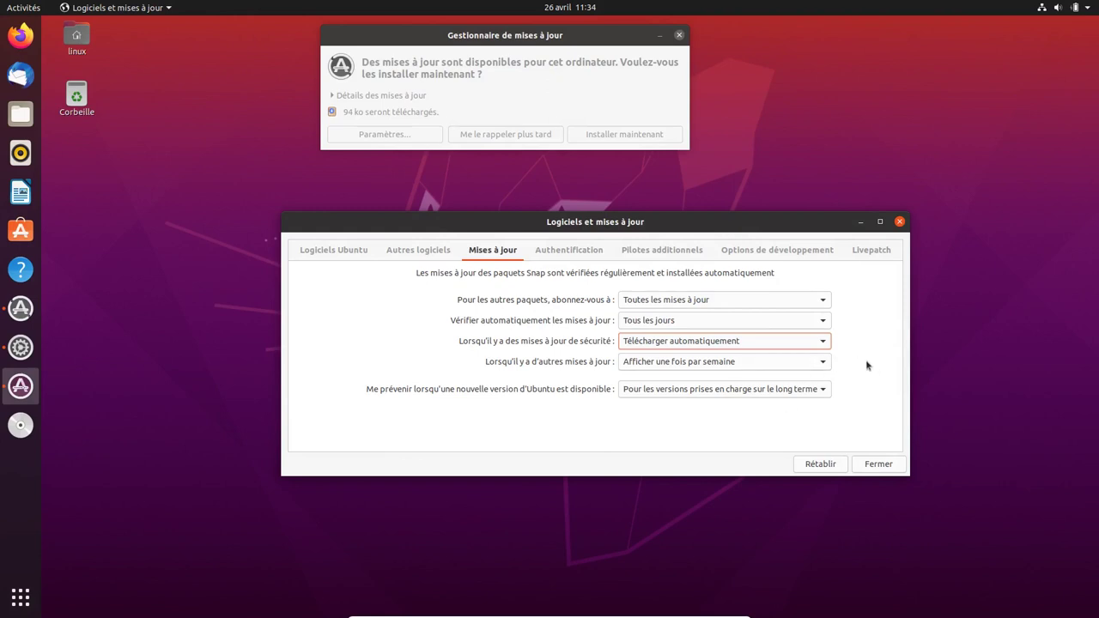
- Set new Ubuntu version notifications to Jamais, then view Autres logiciels
left_click(814, 393)
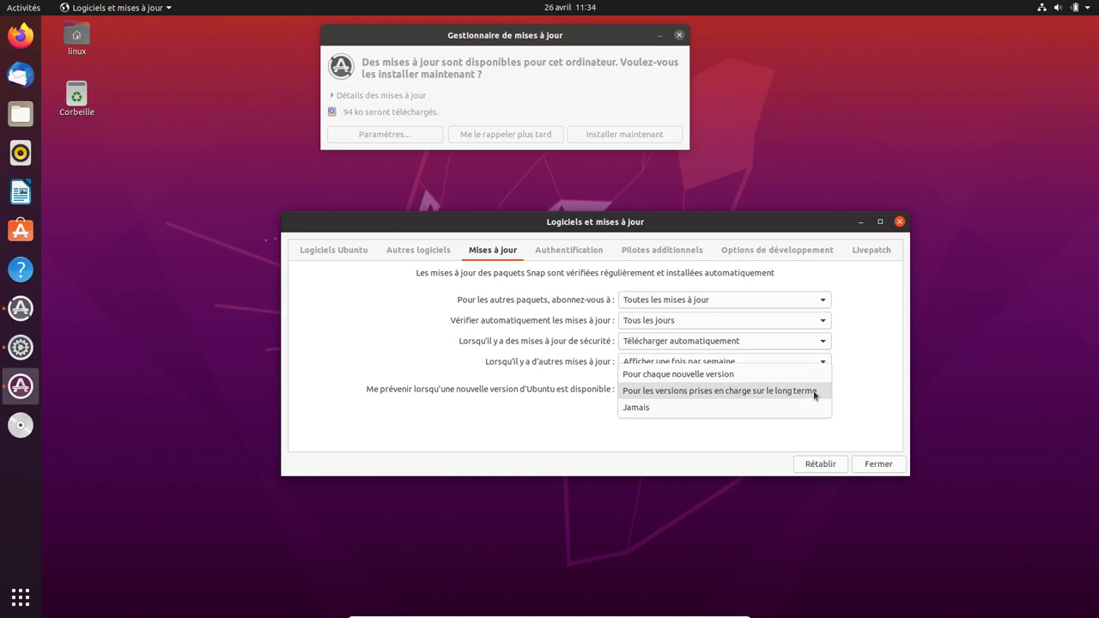
left_click(778, 409)
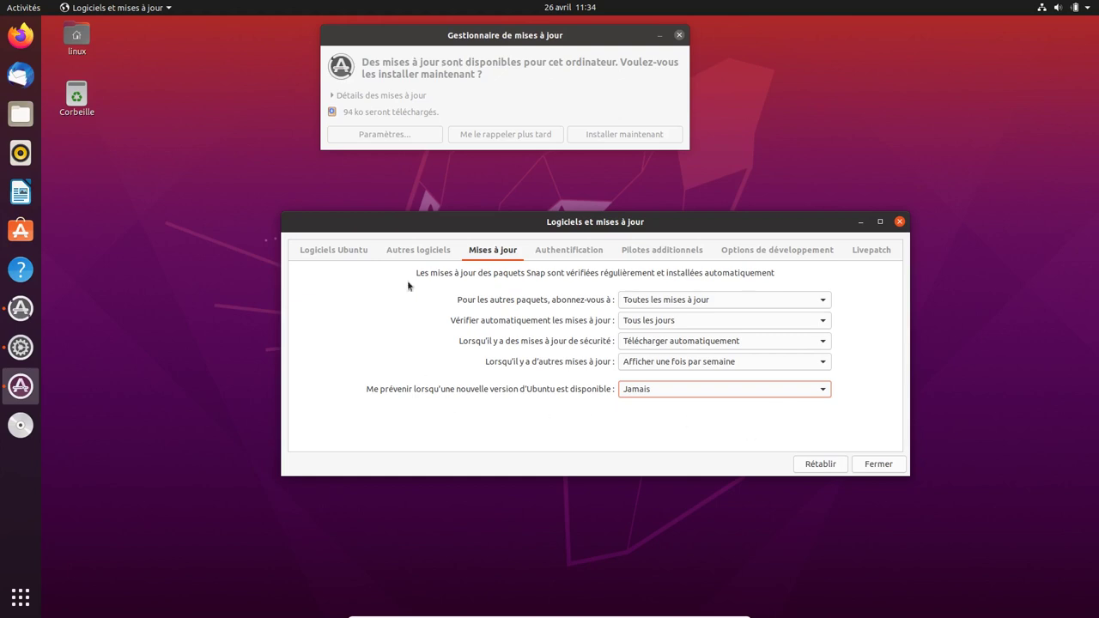
left_click(412, 254)
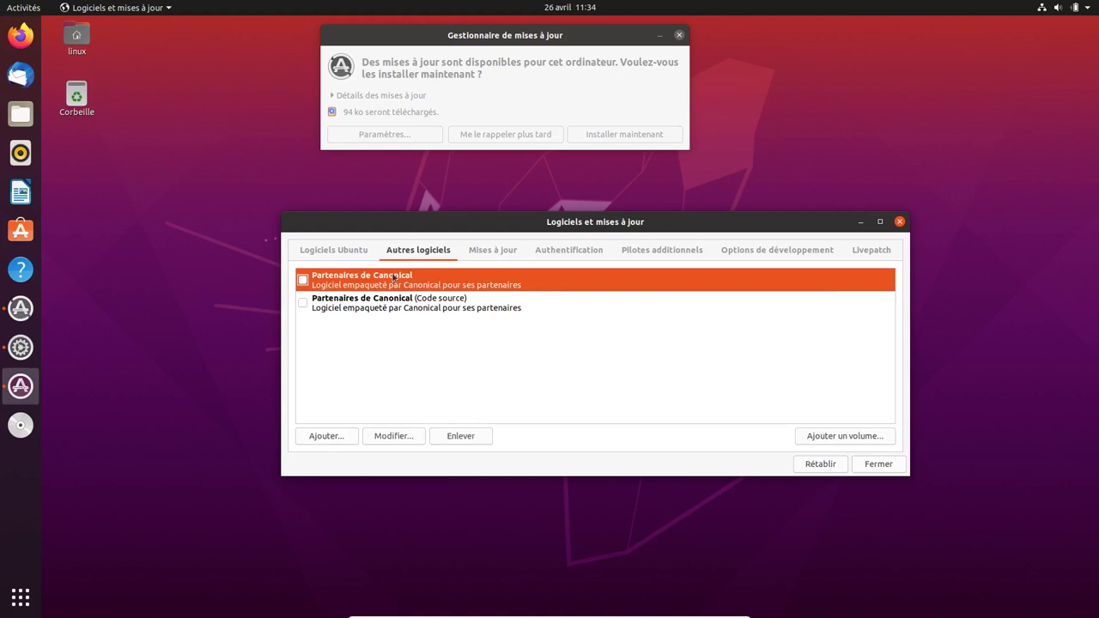
- Enable Partenaires de Canonical, keep Serveur pour France as download server, and view Pilotes additionnels
left_click(302, 280)
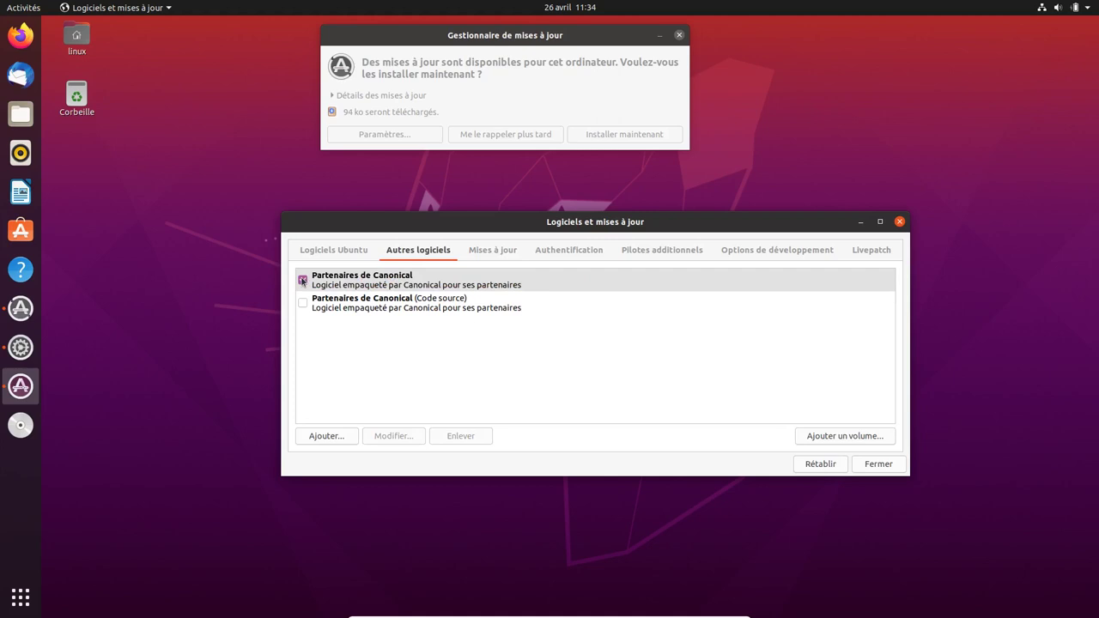
left_click(335, 251)
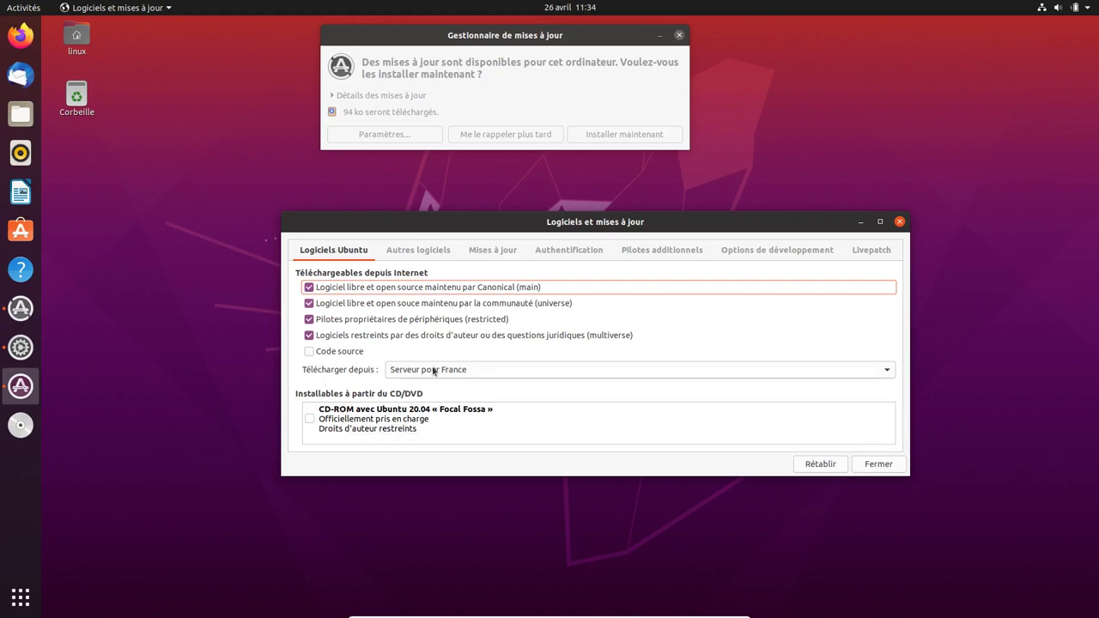
left_click(453, 371)
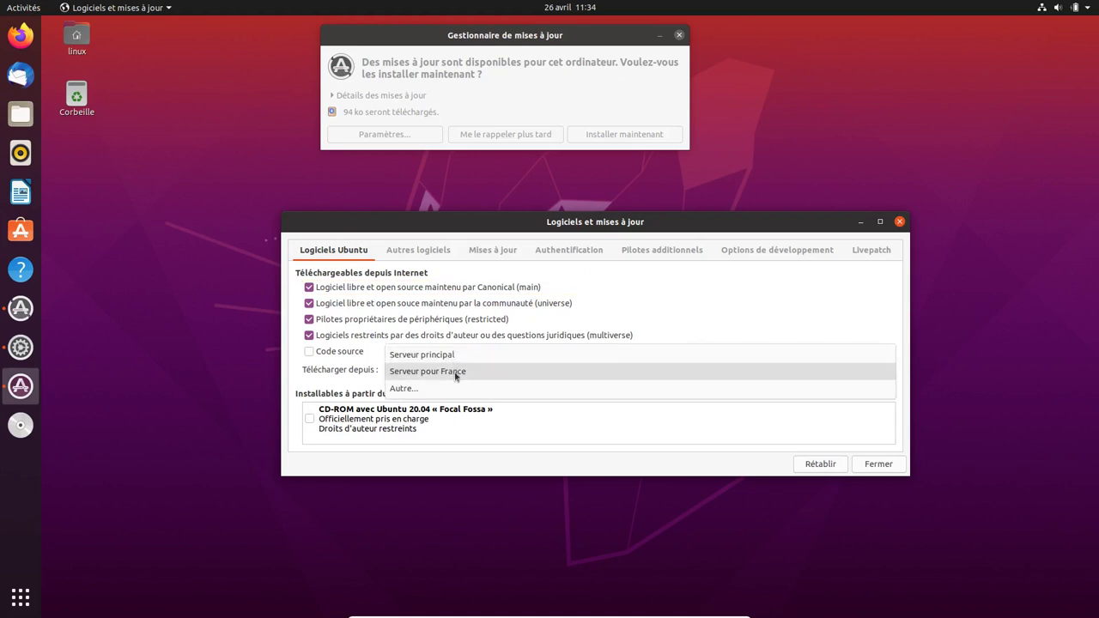
left_click(456, 371)
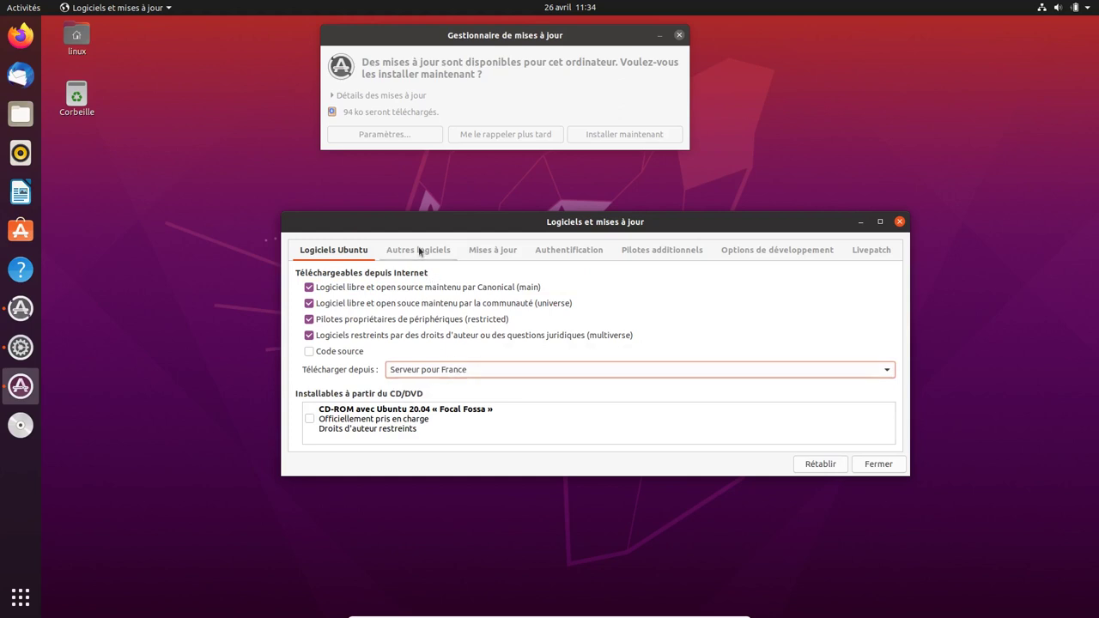
left_click(488, 254)
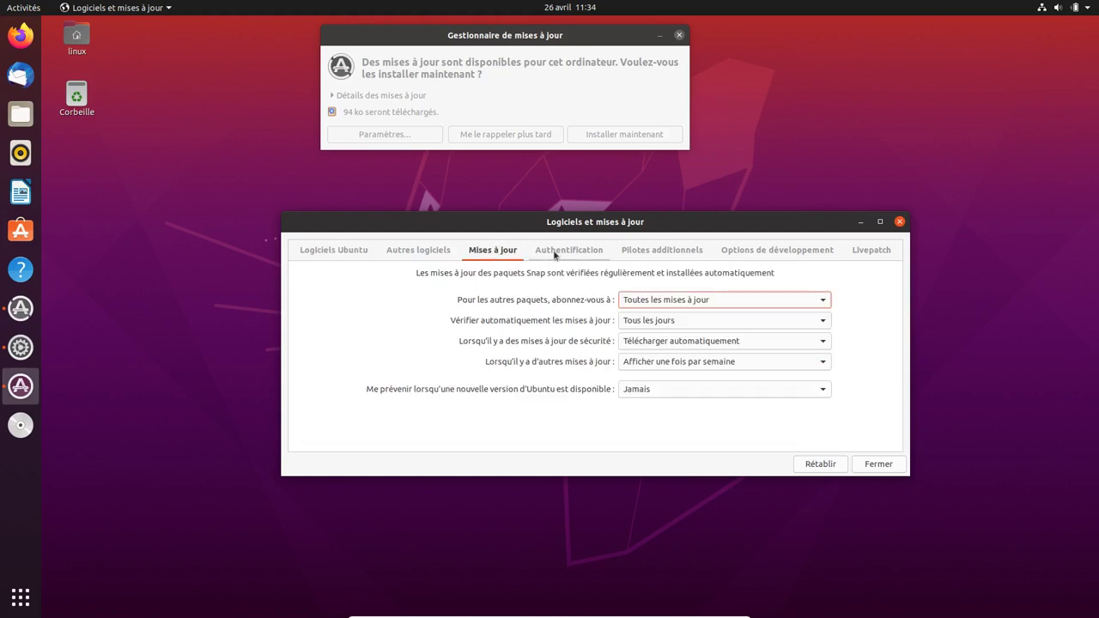
left_click(662, 250)
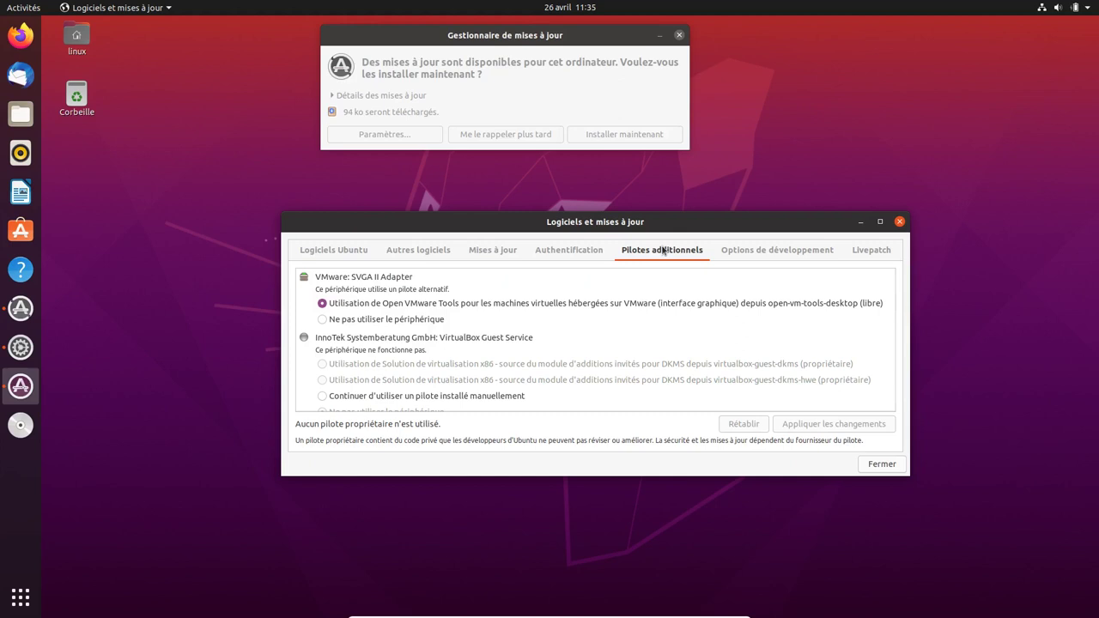
- Show the development options, close Logiciels et mises à jour, and reload the outdated package information
left_click(792, 254)
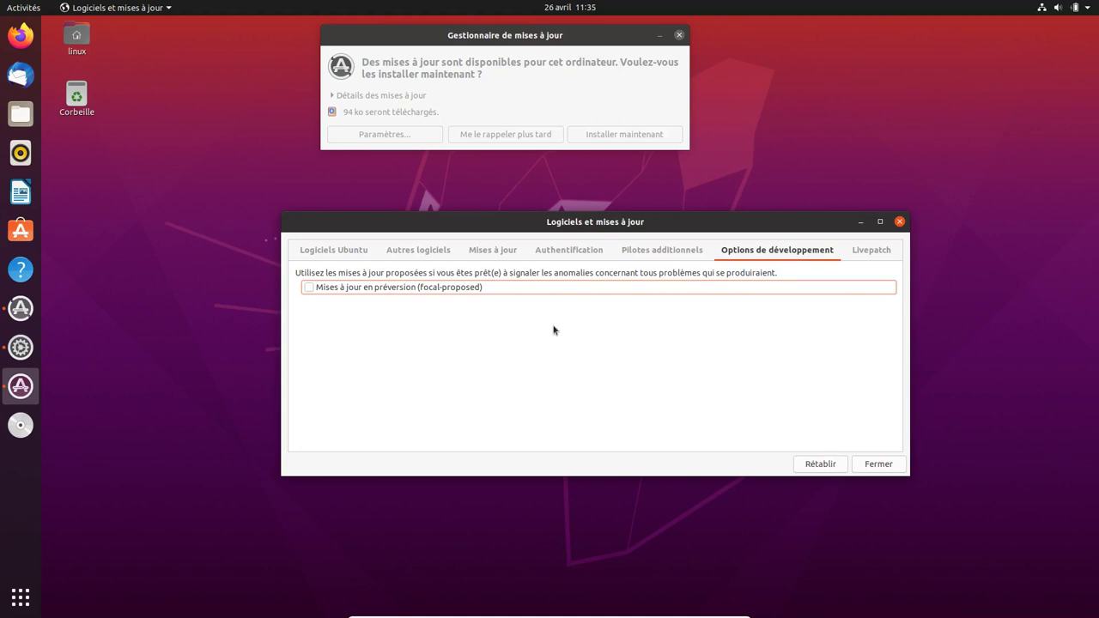
left_click(877, 464)
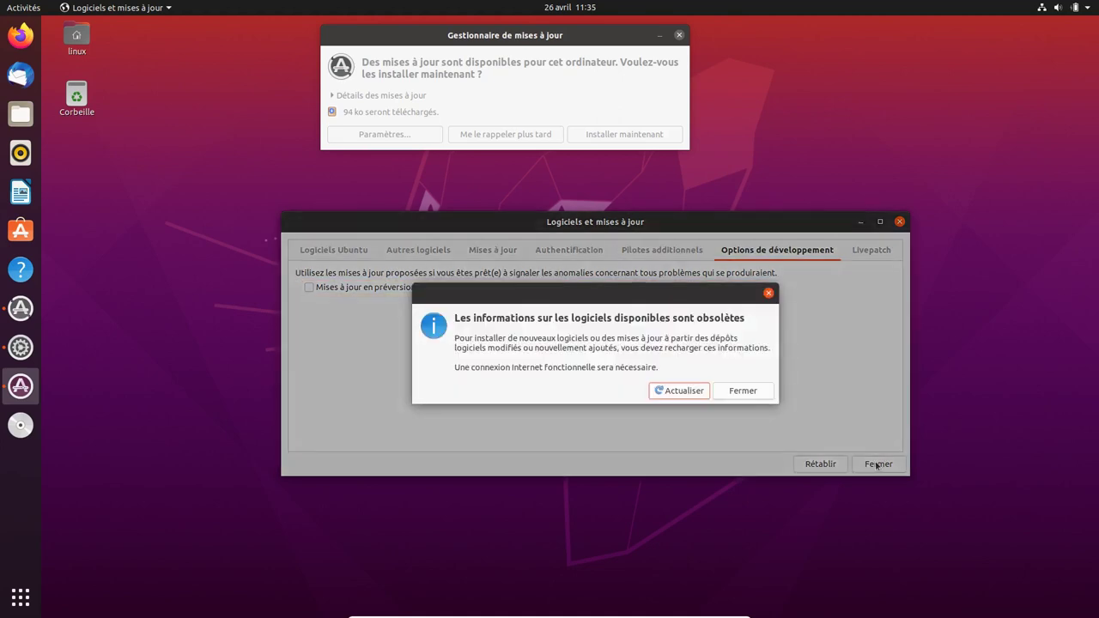
left_click(695, 394)
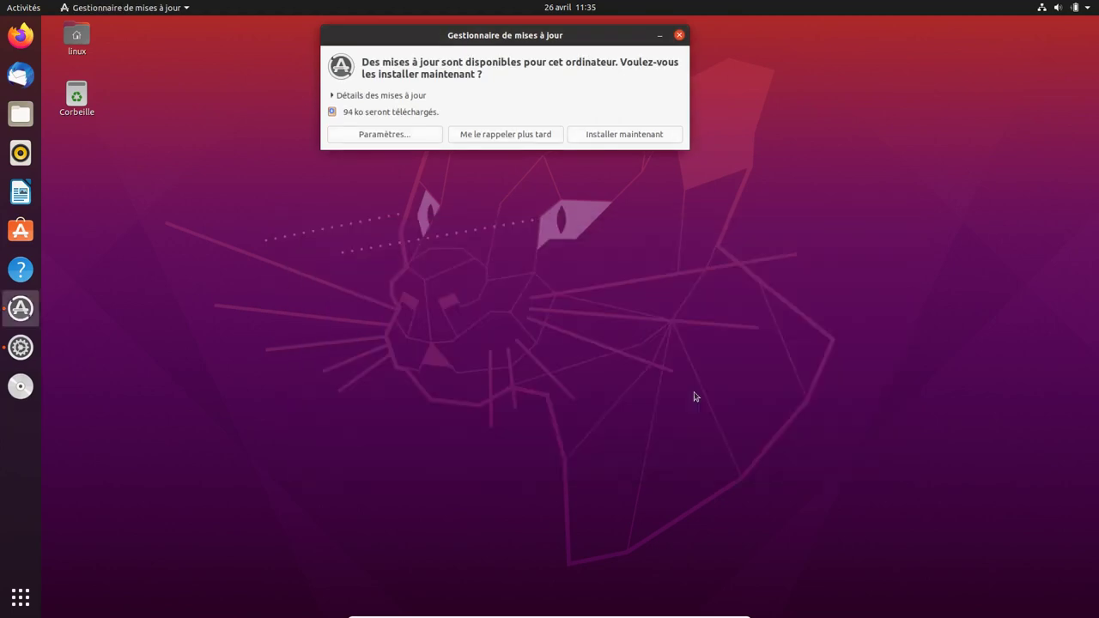
- Install the pending updates now with details shown, then acknowledge the up-to-date message
left_click(628, 141)
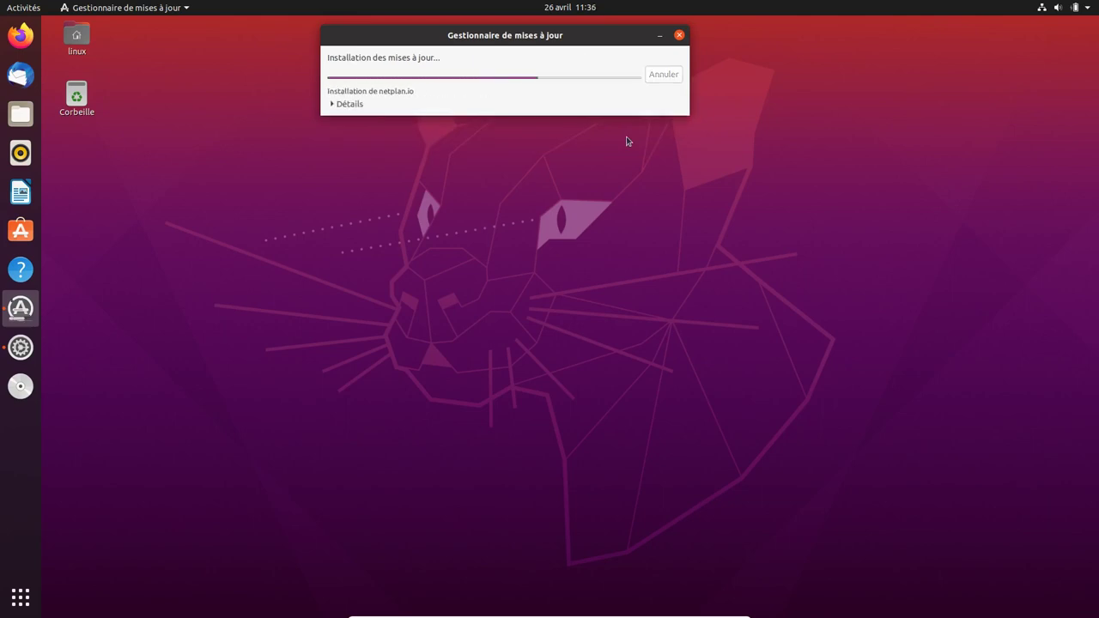
left_click(331, 104)
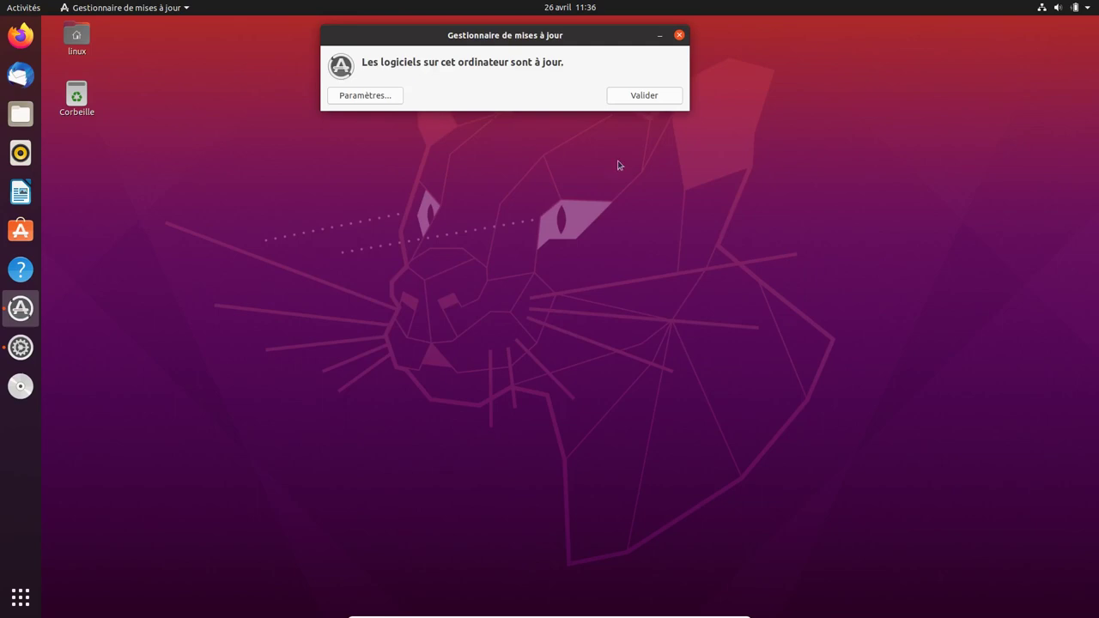
left_click(655, 96)
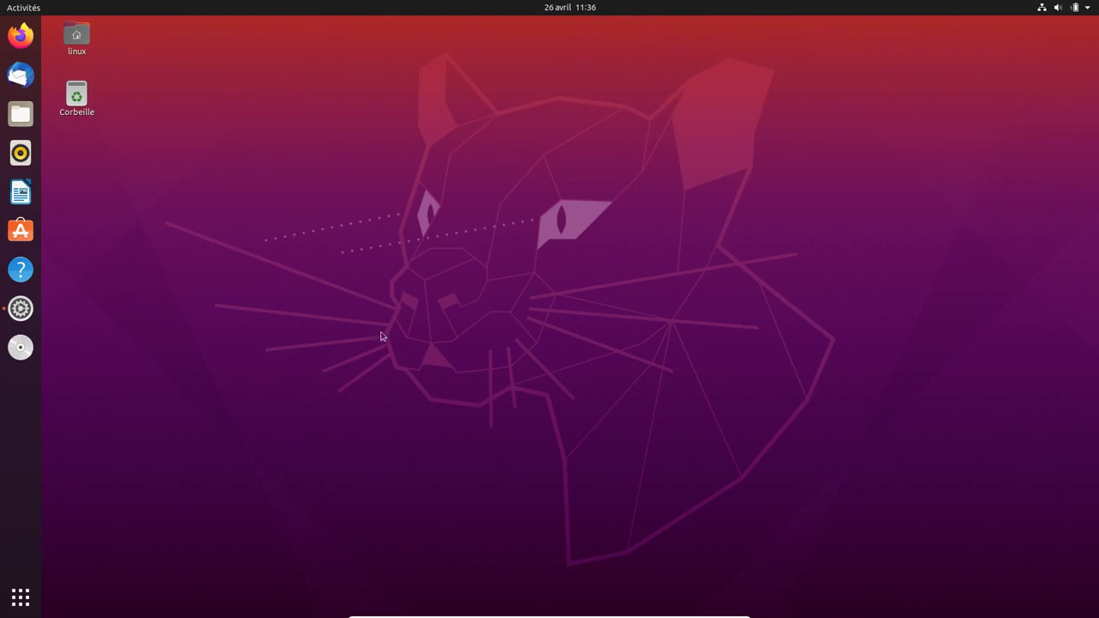
- Launch Ubuntu Software from the dock and search for htop
left_click(25, 240)
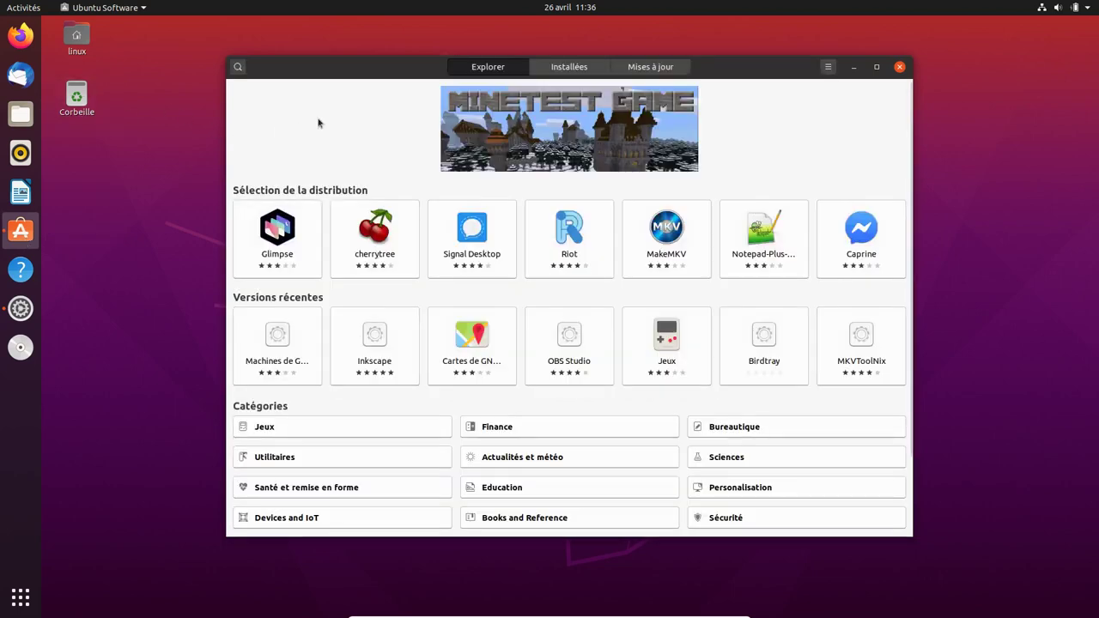
type("htop")
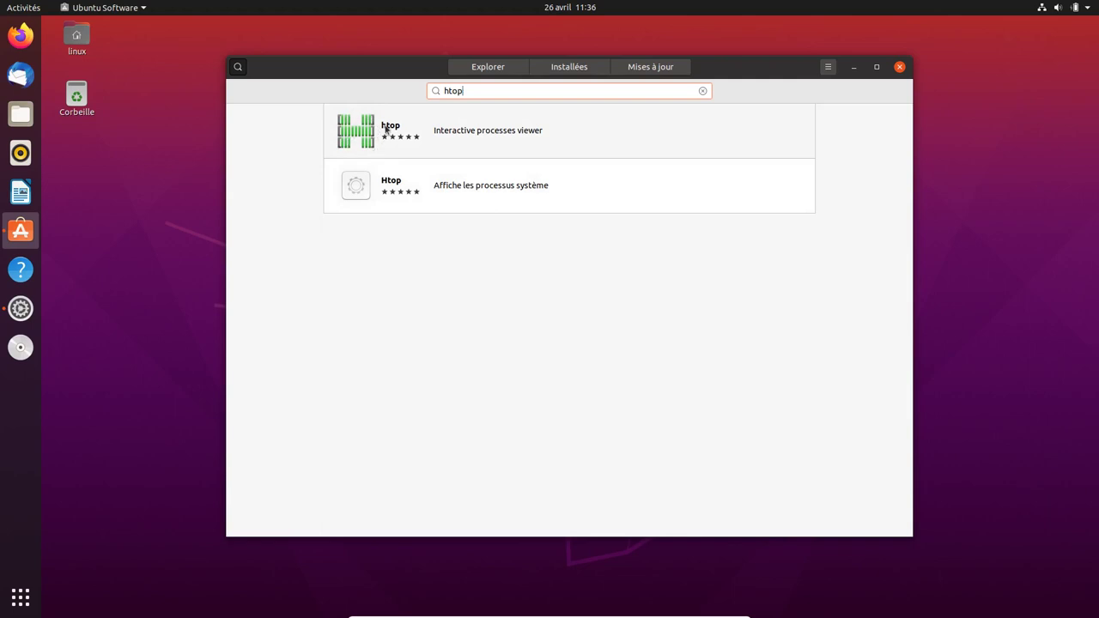
- Check the first htop result's channels (latest/stable), then view the second Htop result's details
left_click(386, 130)
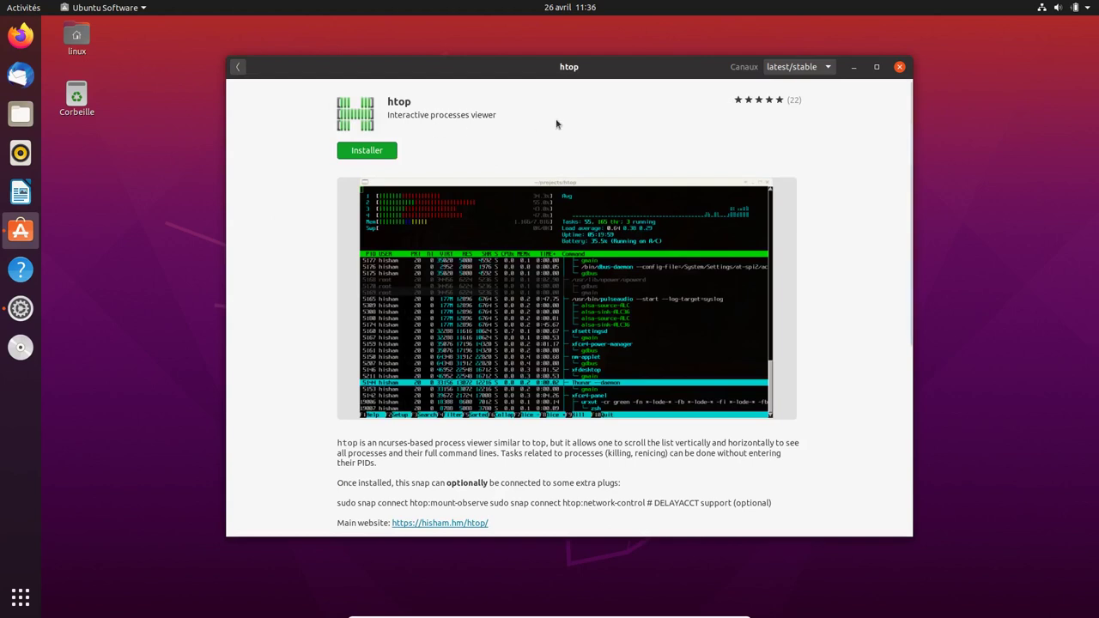
left_click(828, 69)
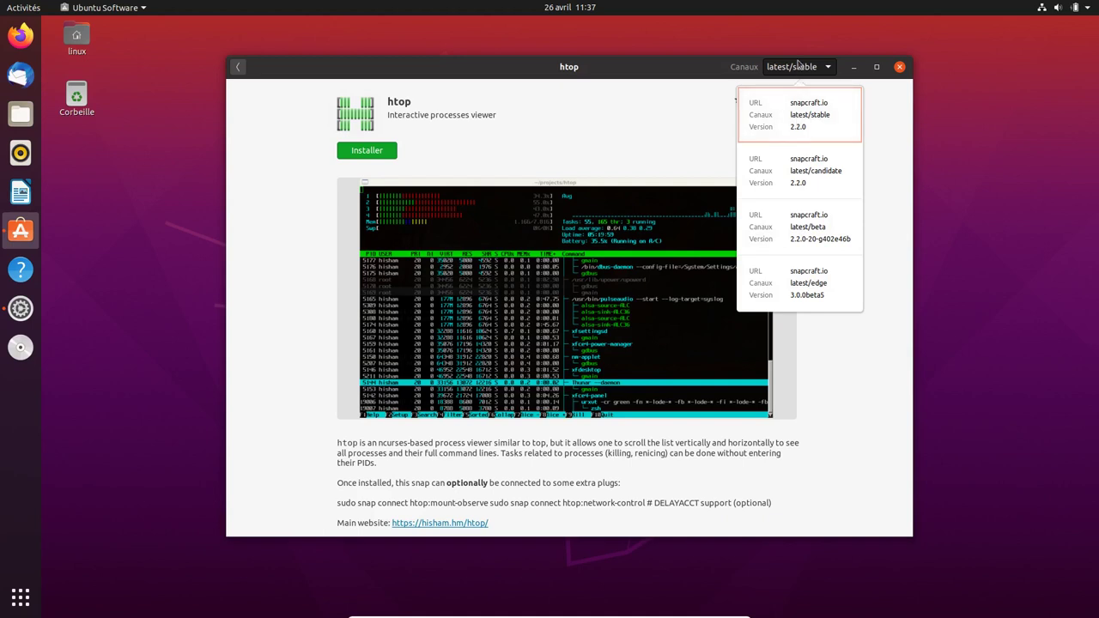
left_click(799, 67)
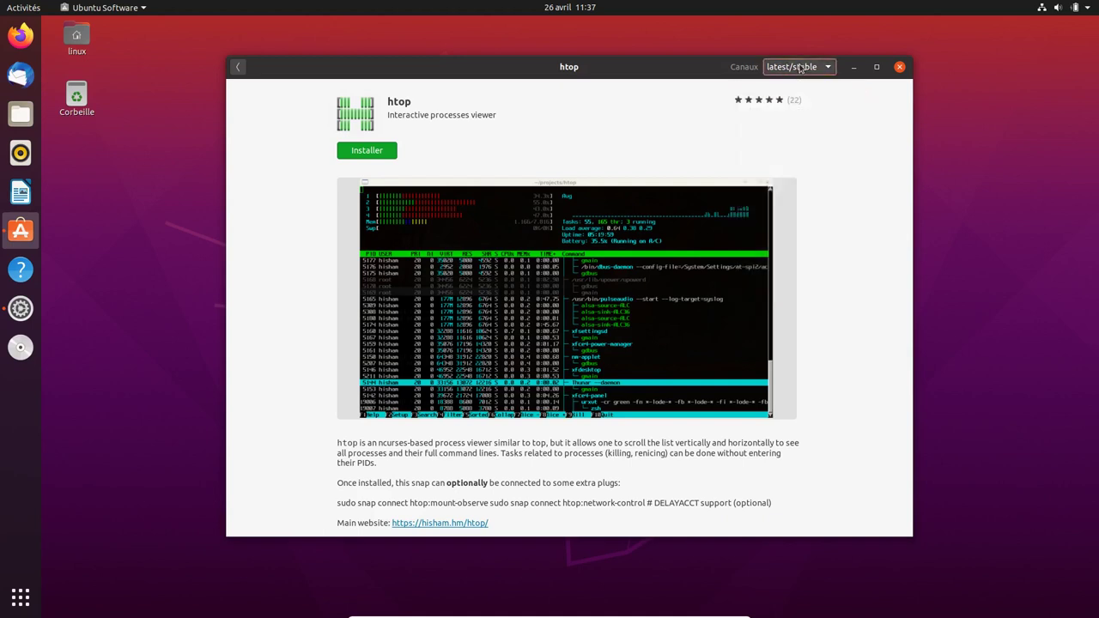
left_click(238, 66)
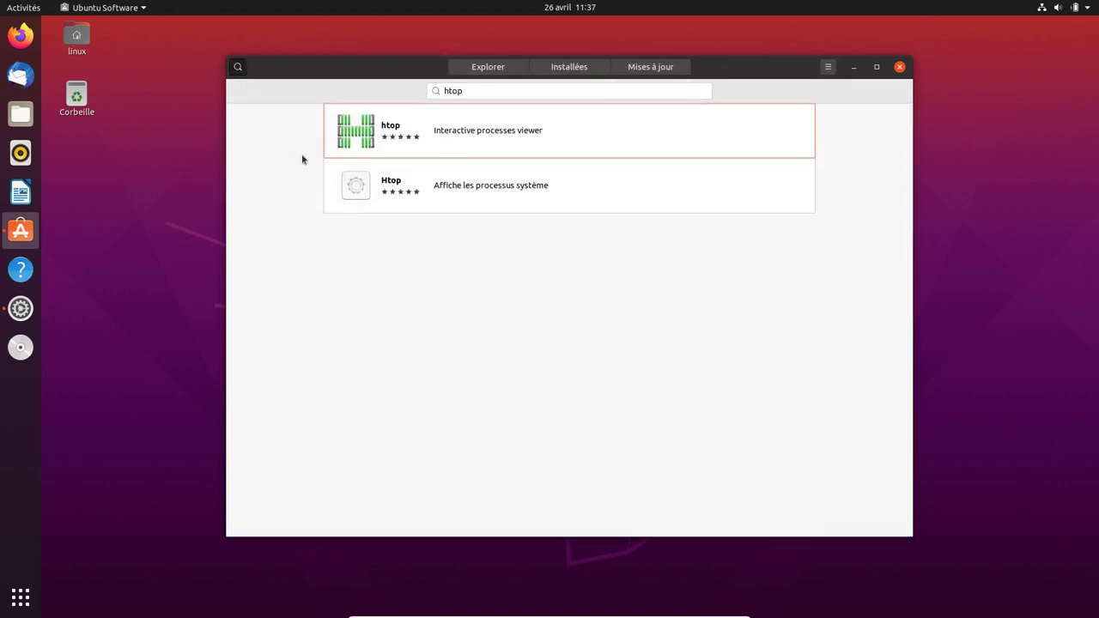
left_click(386, 184)
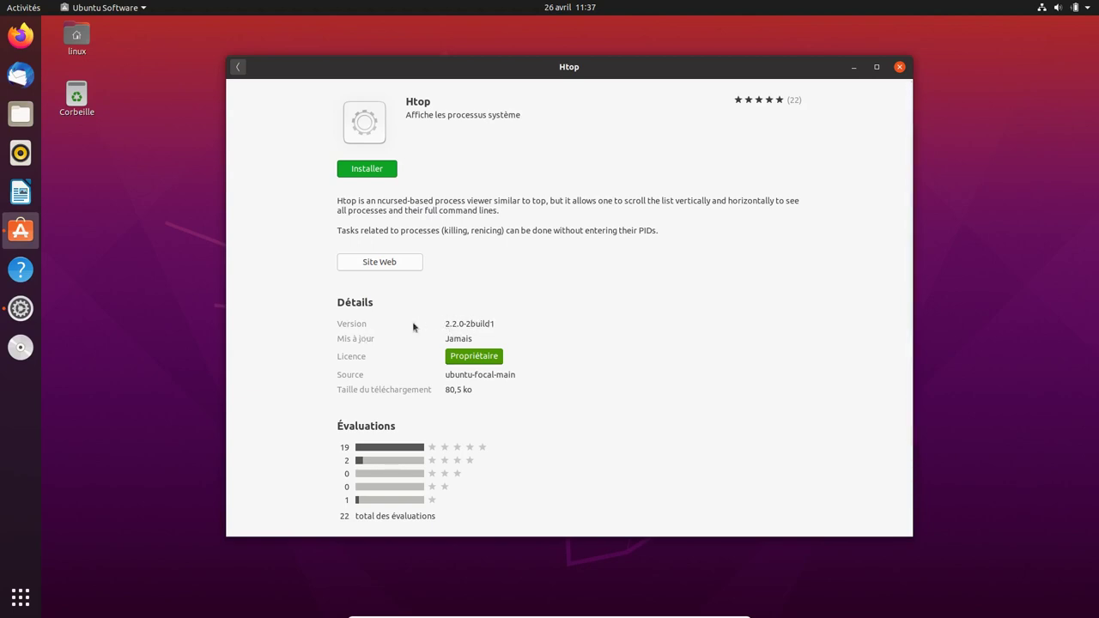
left_click(239, 68)
- Recheck the htop snap's release channels and scroll through the Htop package's details
left_click(381, 127)
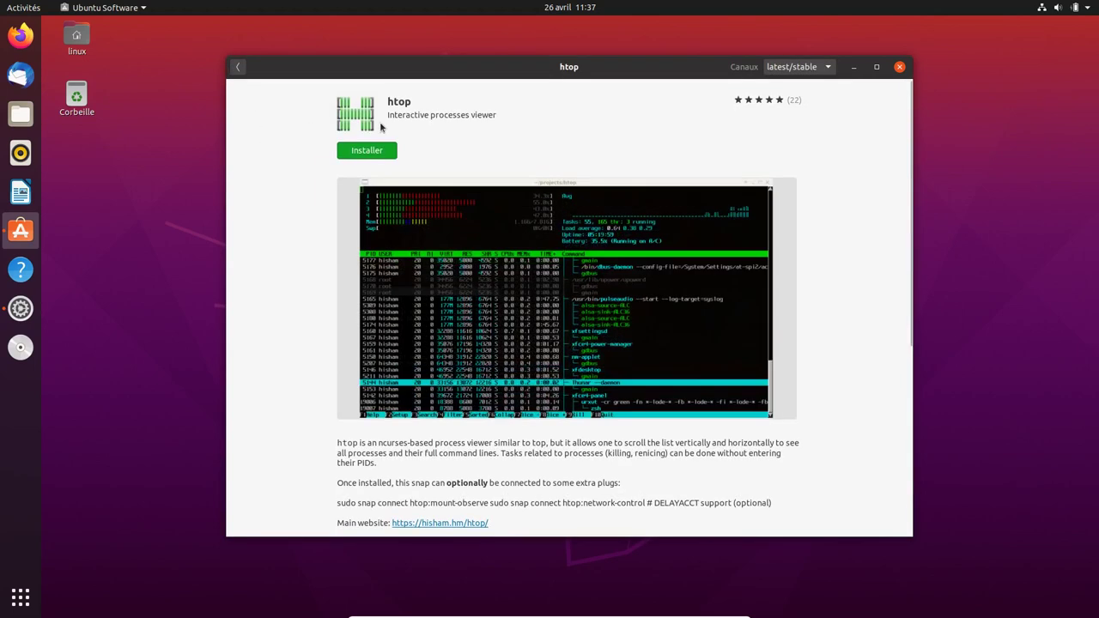
left_click(798, 68)
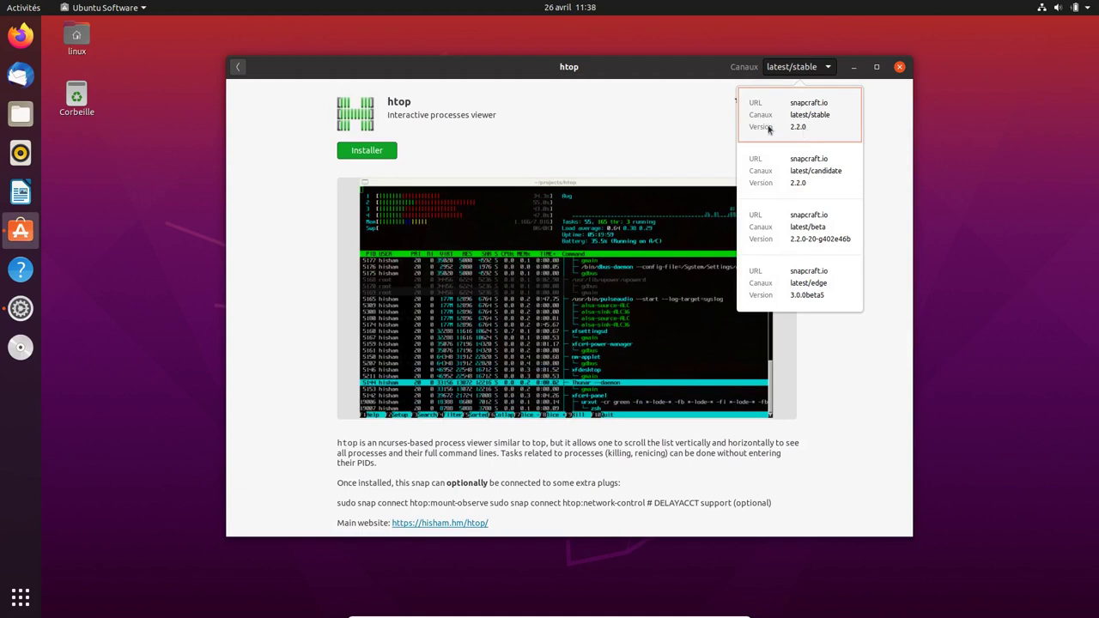
left_click(240, 68)
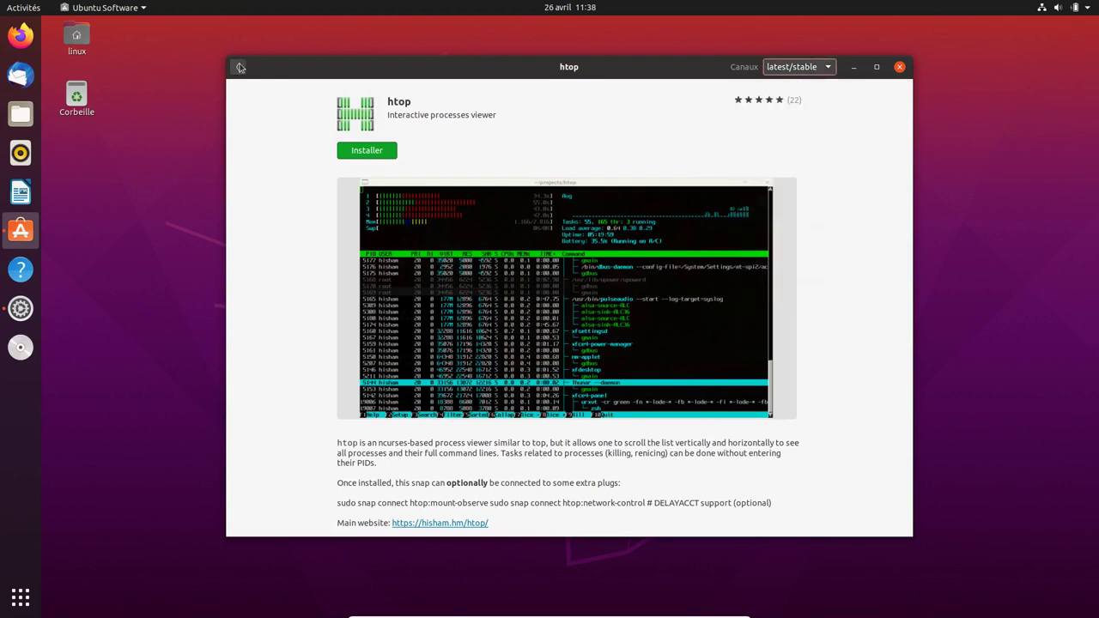
left_click(240, 67)
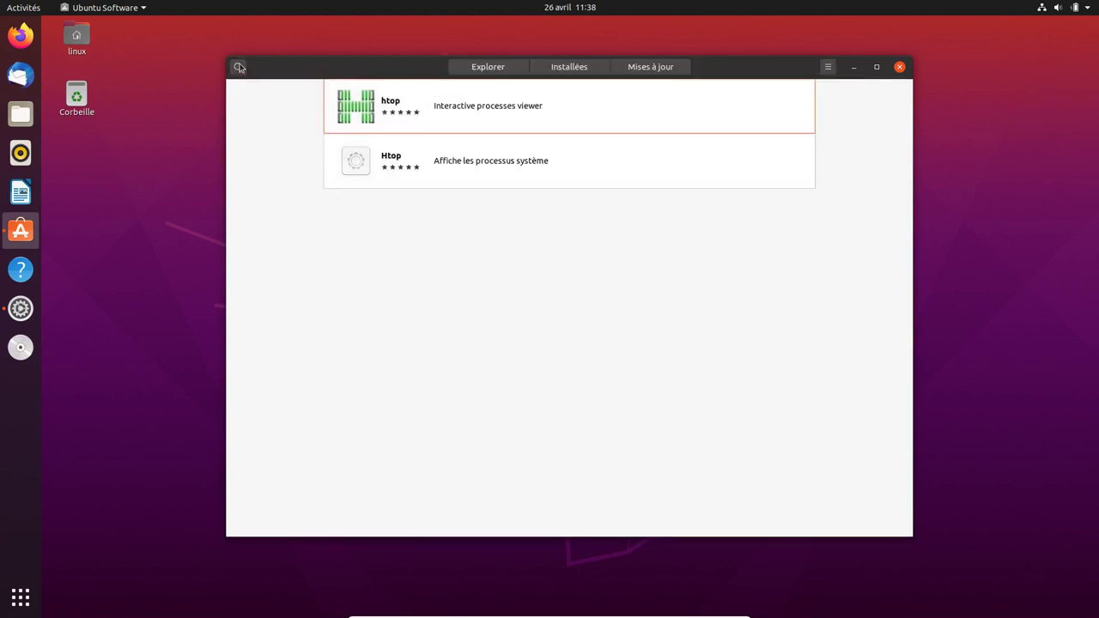
left_click(399, 180)
scroll(399, 180, "down", 2)
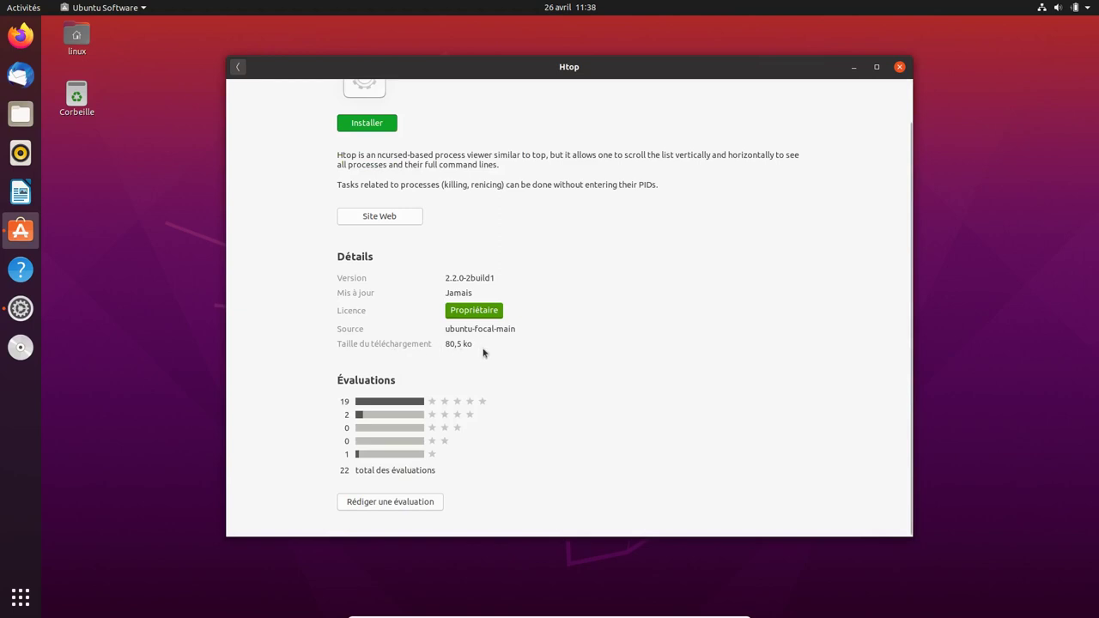
left_click(238, 68)
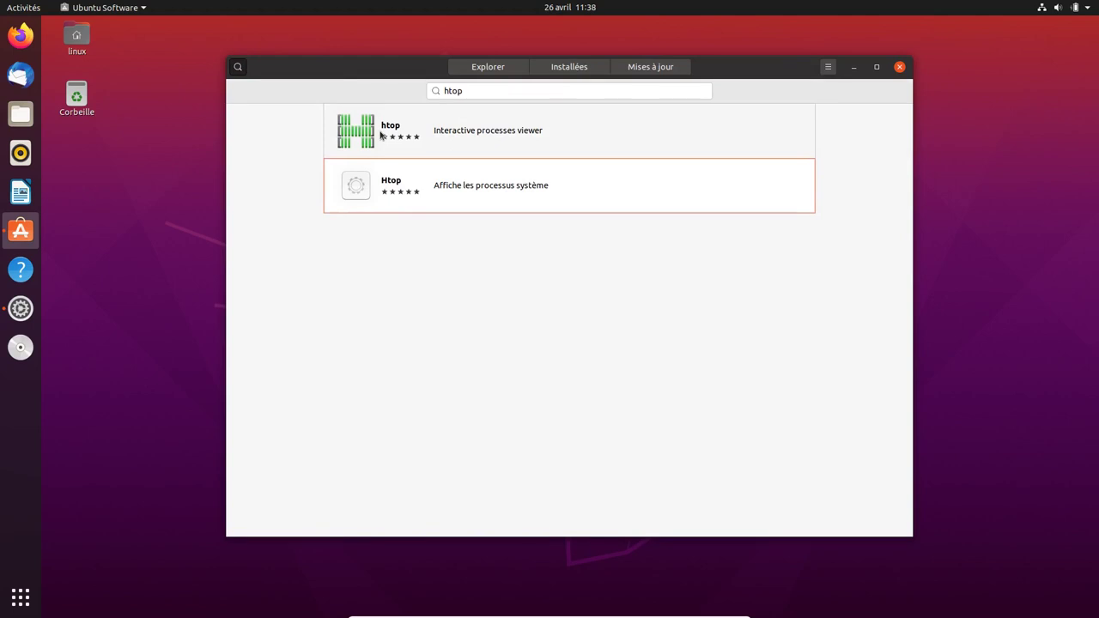
- Review the htop snap's details and end on its details page
left_click(381, 135)
scroll(378, 348, "down", 5)
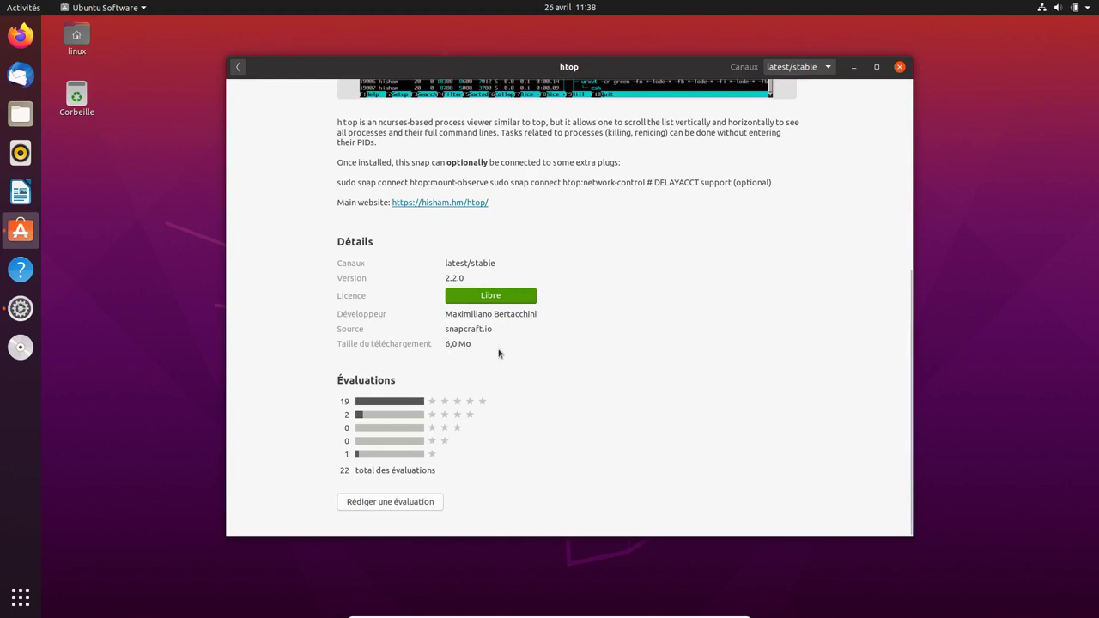
scroll(540, 254, "up", 5)
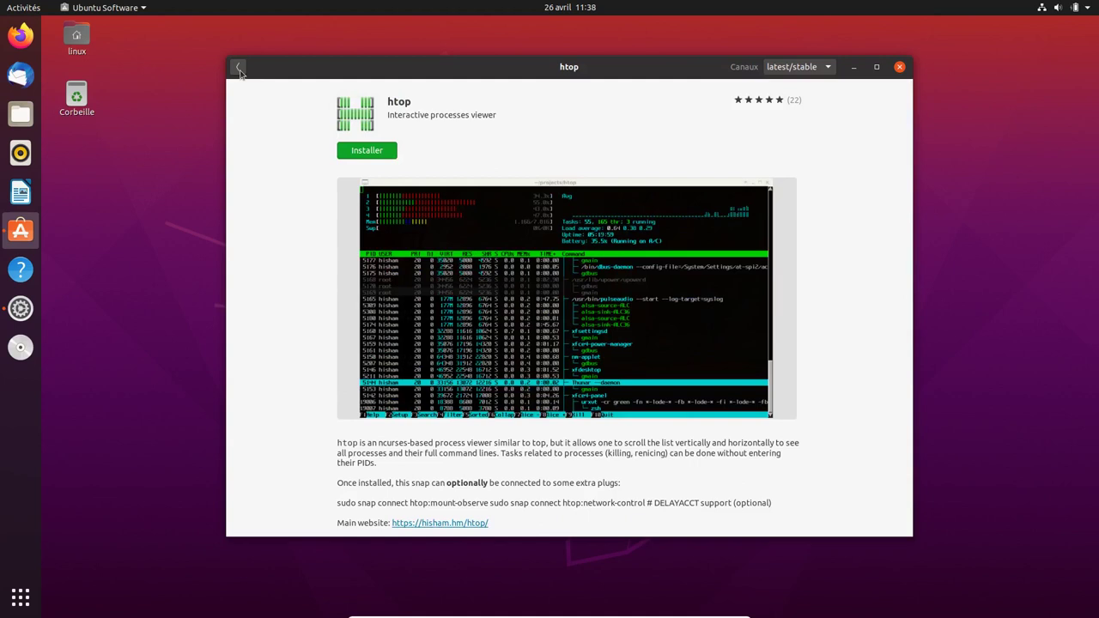
left_click(238, 68)
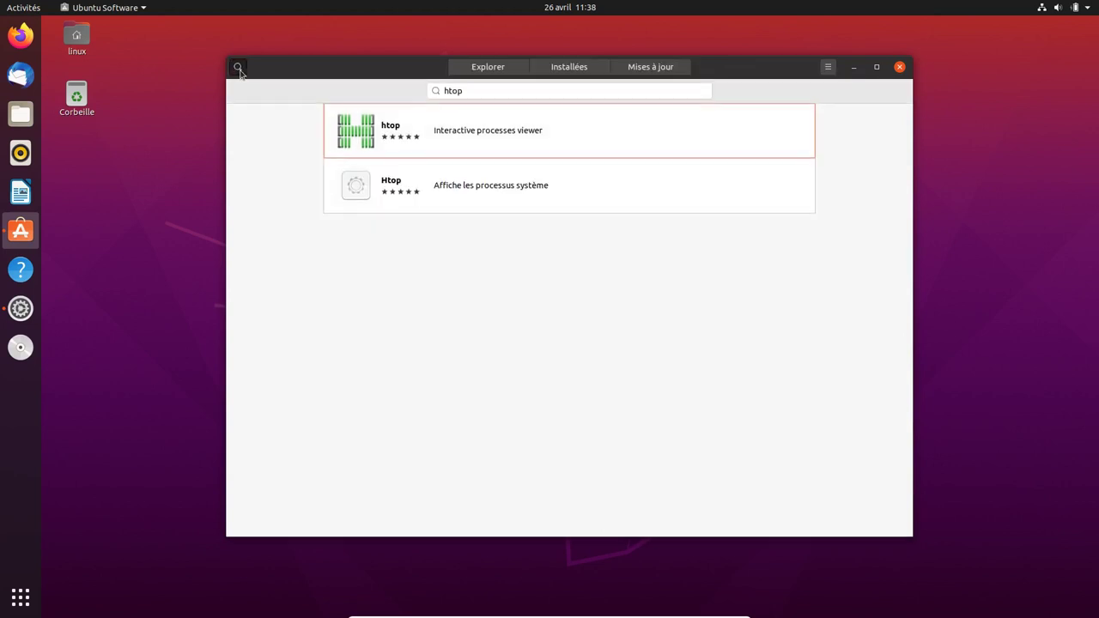
left_click(375, 142)
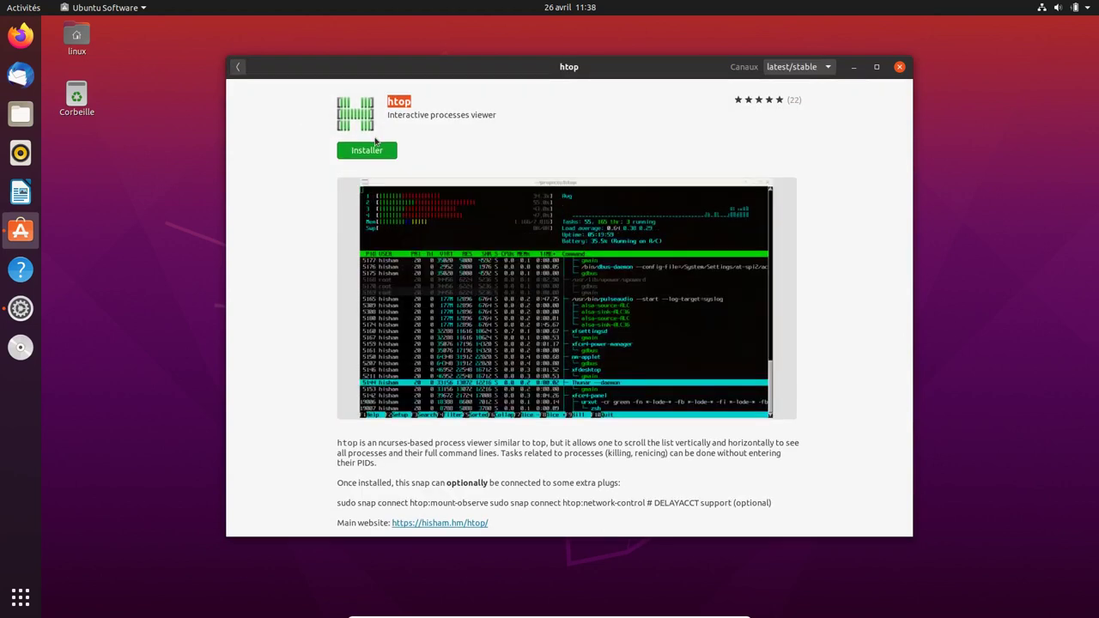
- Install the htop snap, authorising with the account password, and review its permissions
left_click(372, 155)
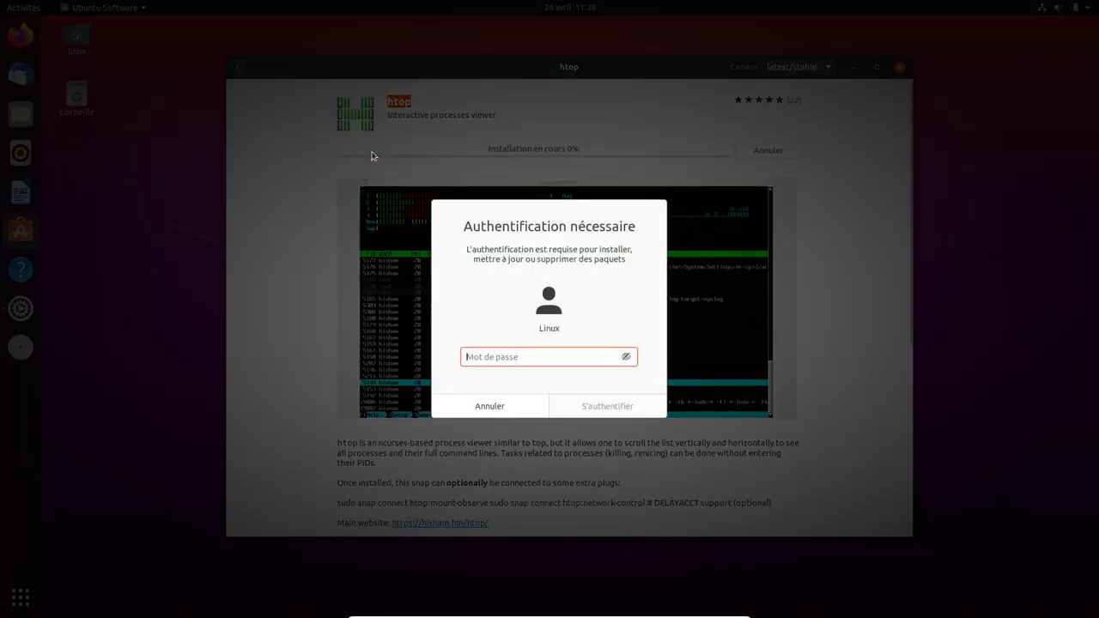
type("l")
key("Return")
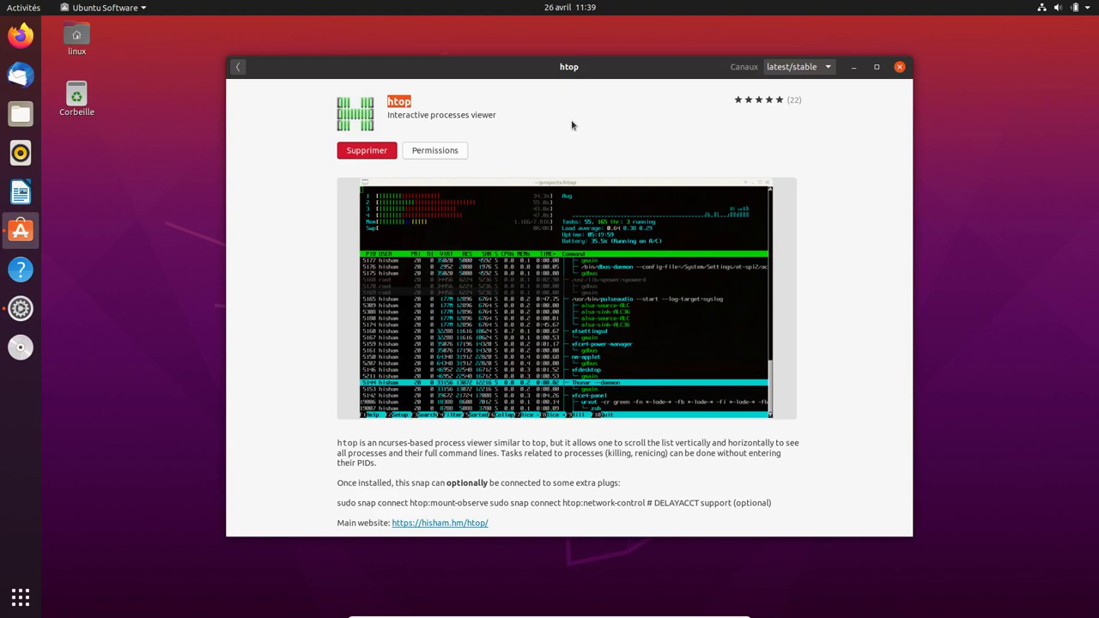
left_click(434, 154)
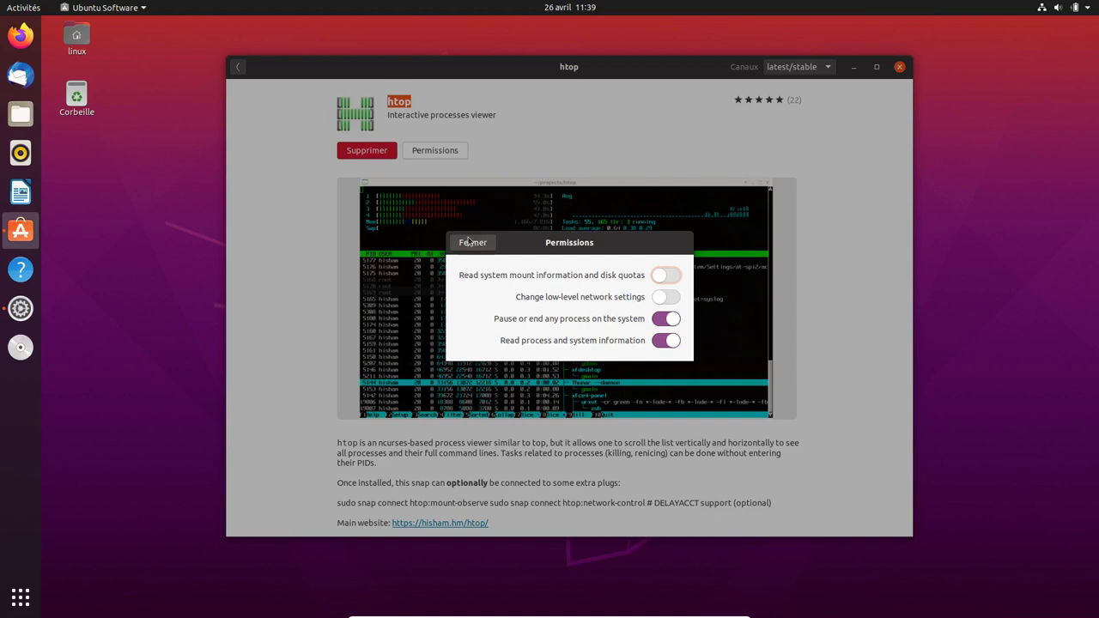
left_click(471, 243)
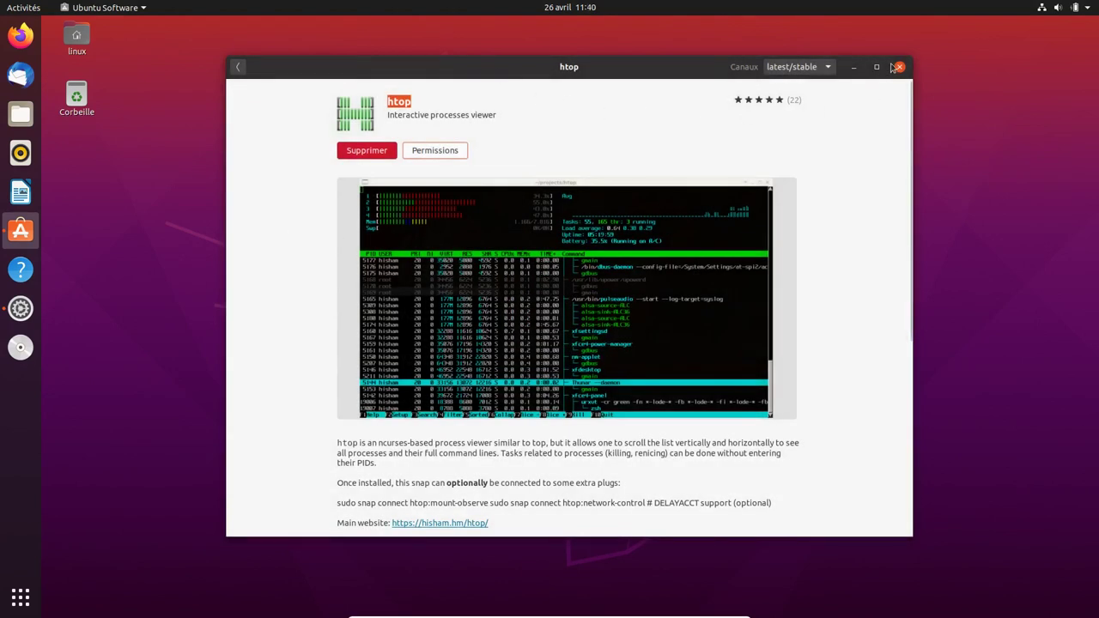
- Close Ubuntu Software and power off the Ubuntu guest from the system menu
left_click(899, 67)
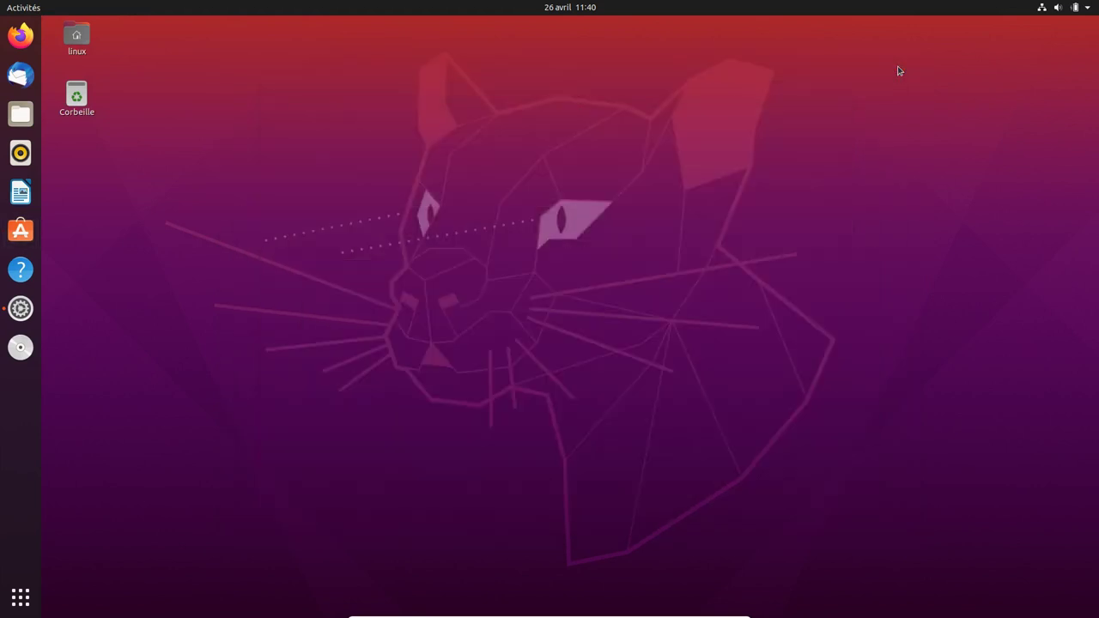
left_click(1090, 7)
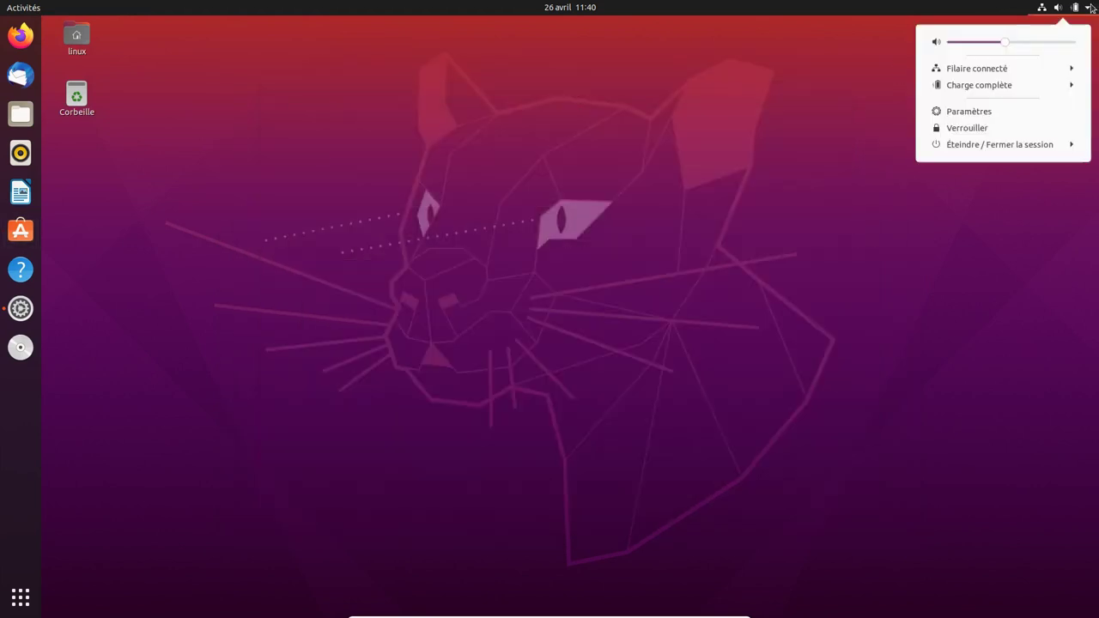
left_click(1017, 148)
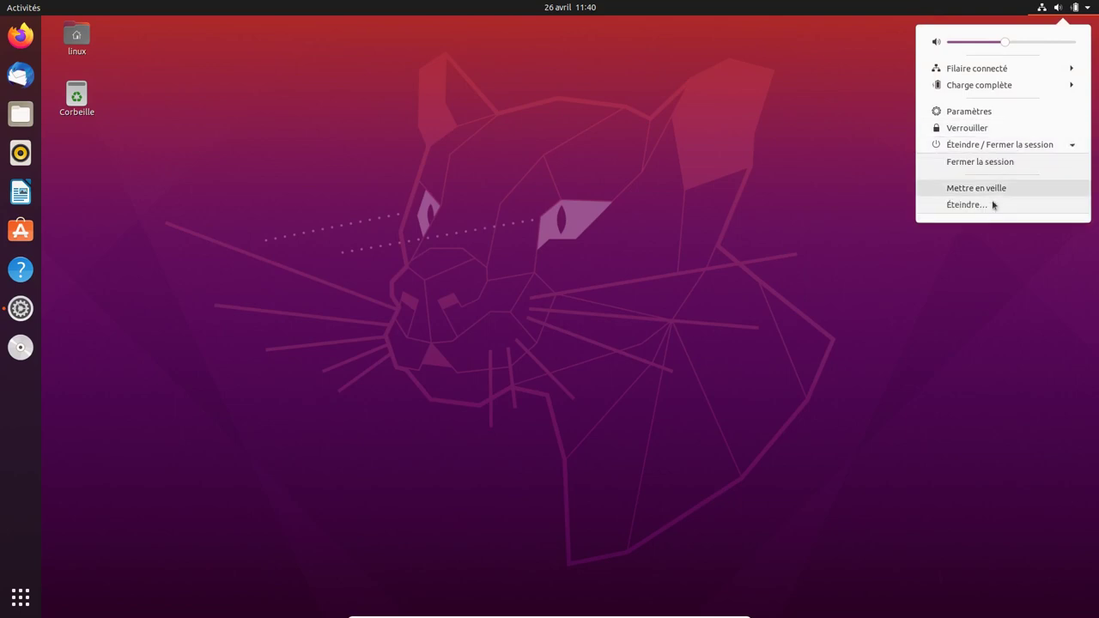
left_click(990, 211)
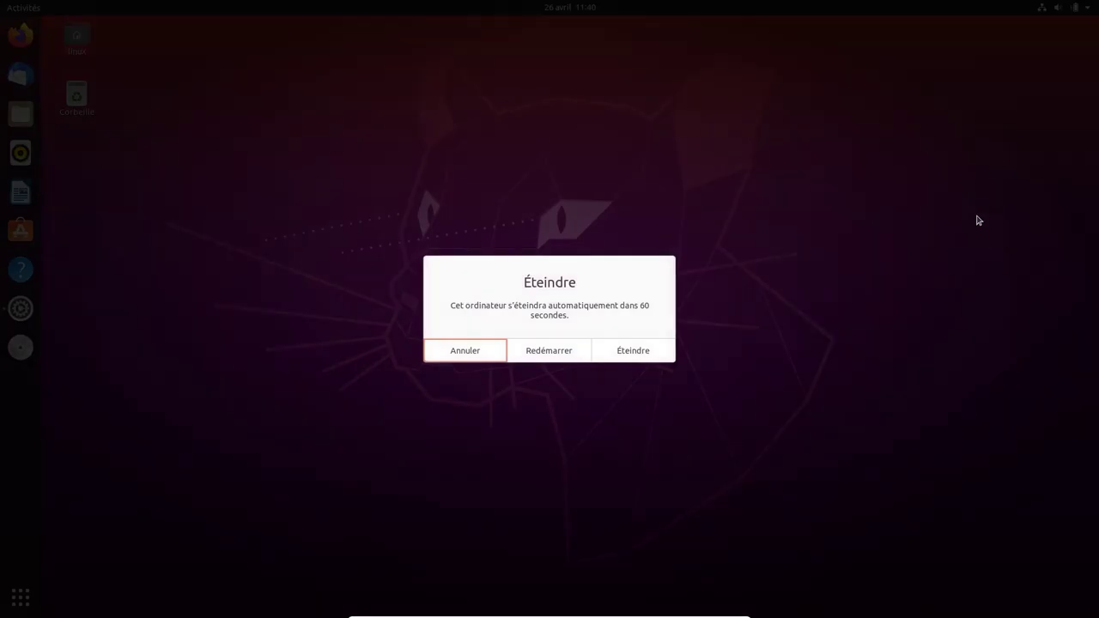
left_click(658, 346)
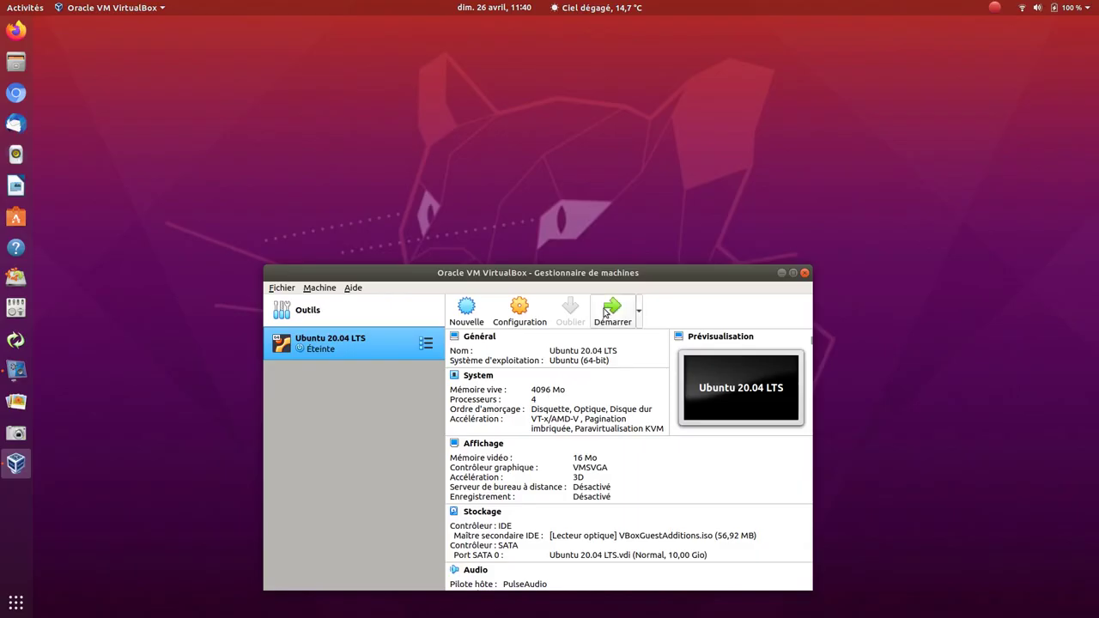
- Start the Ubuntu 20.04 LTS VM again and log in with the user's password
left_click(612, 310)
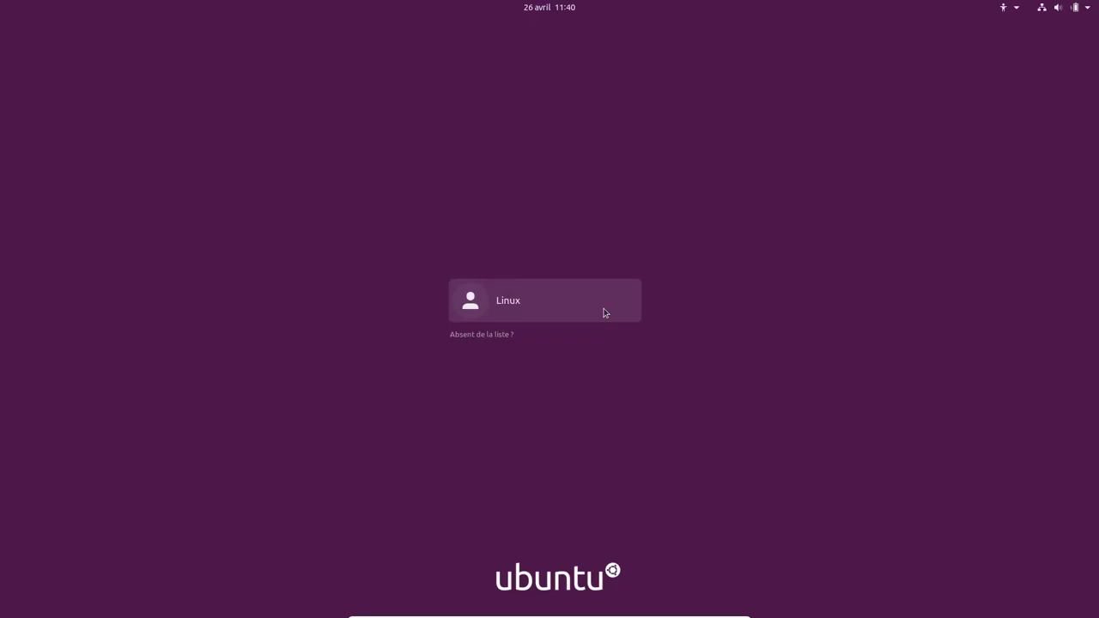
left_click(603, 313)
type("linux")
key("Return")
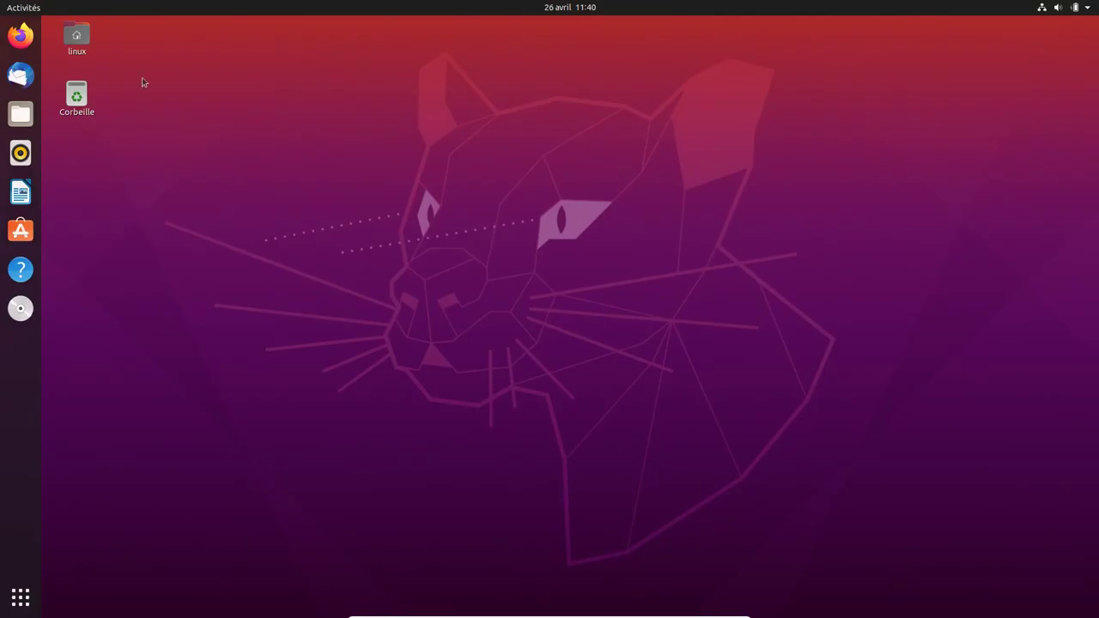
left_click(21, 10)
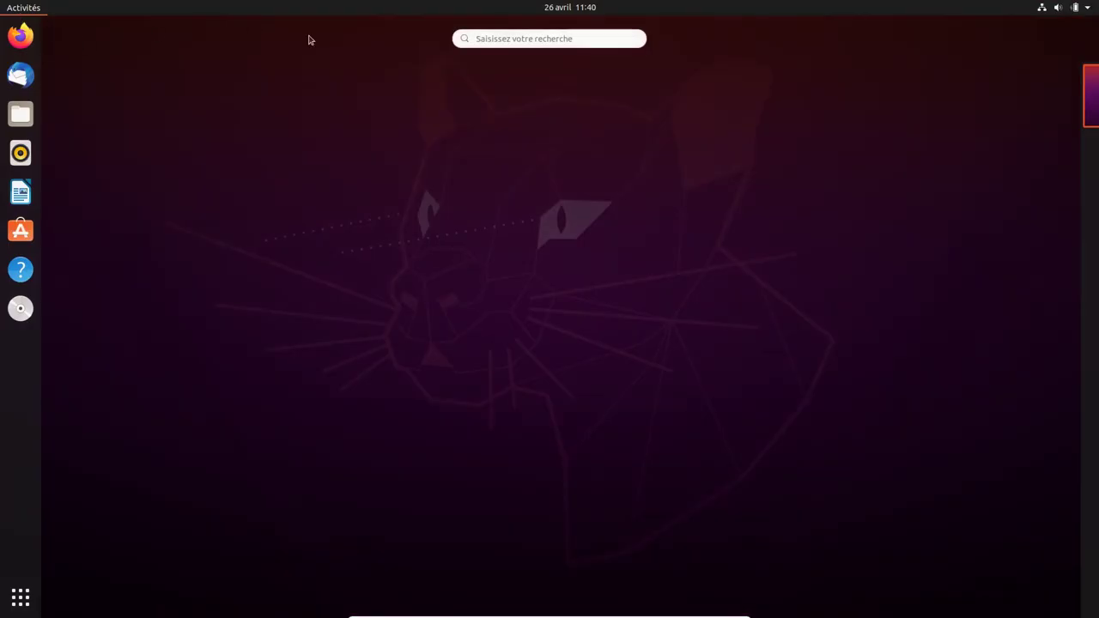
left_click(481, 40)
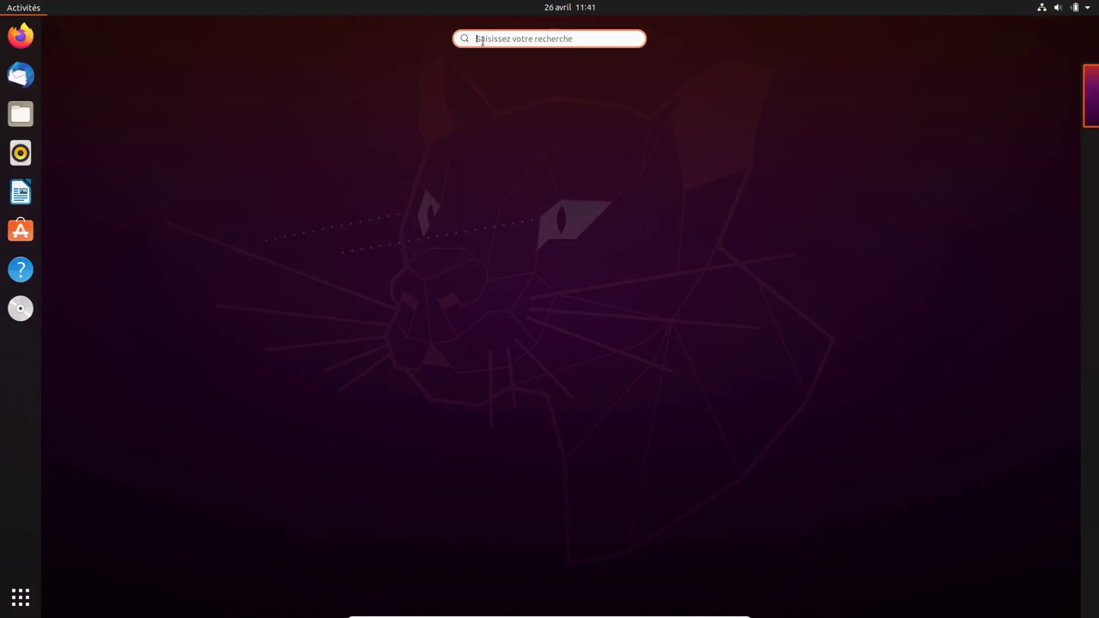
type("htop")
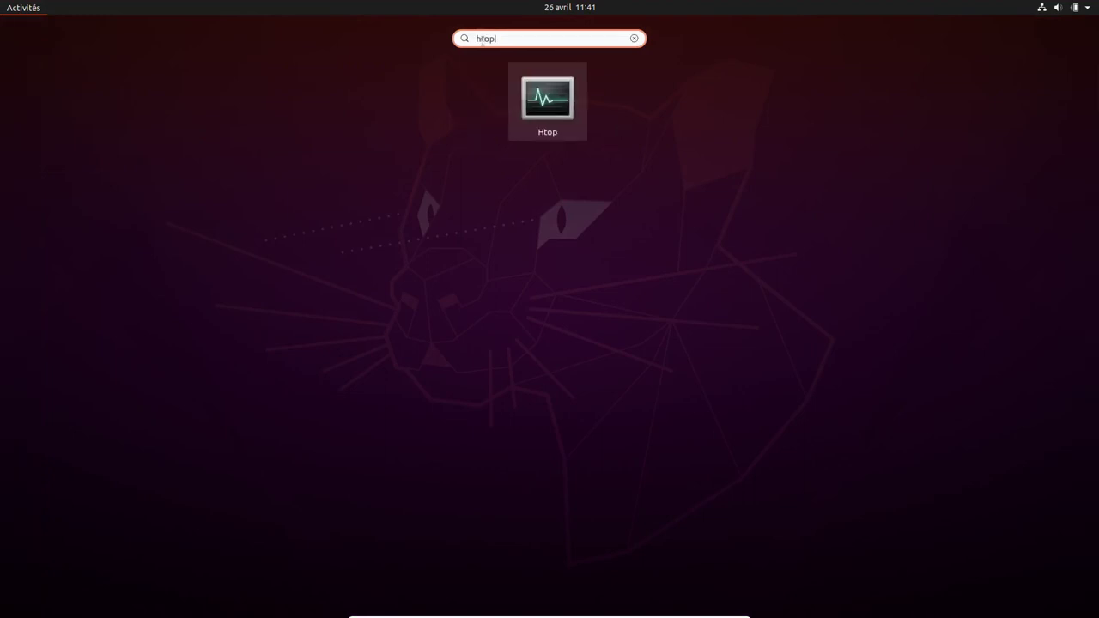
key("Return")
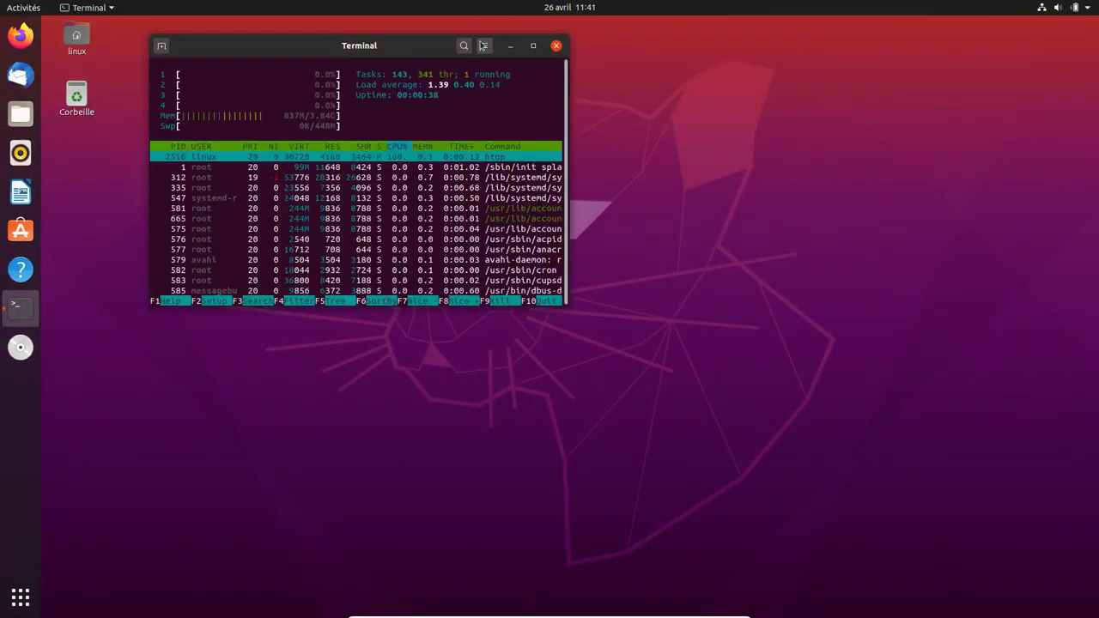
left_click_drag(386, 46, 592, 180)
left_click(581, 121)
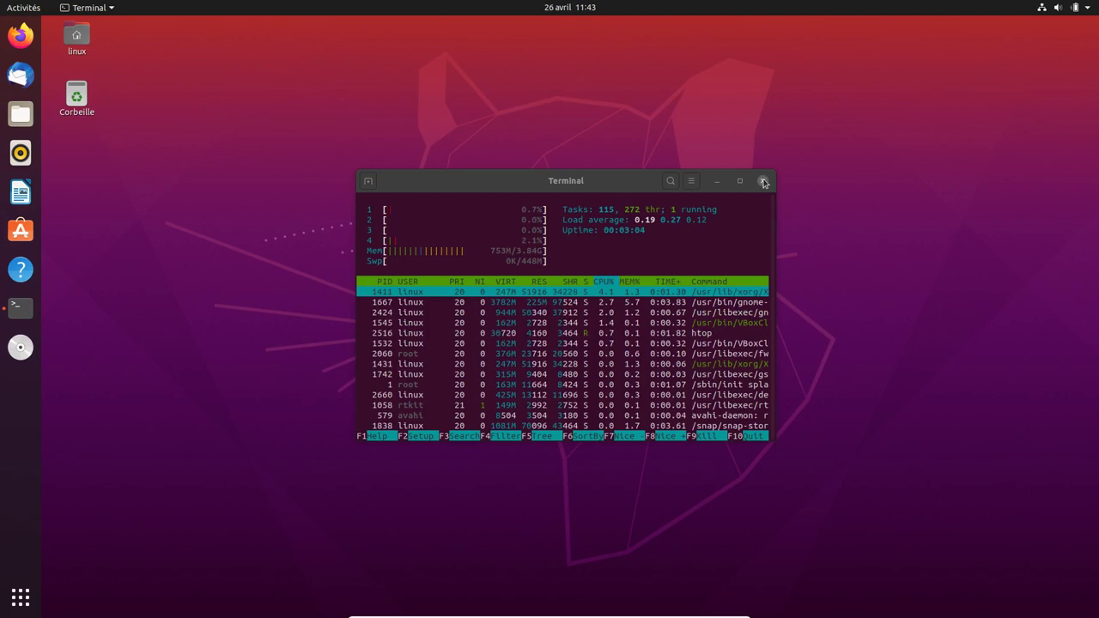
left_click(763, 183)
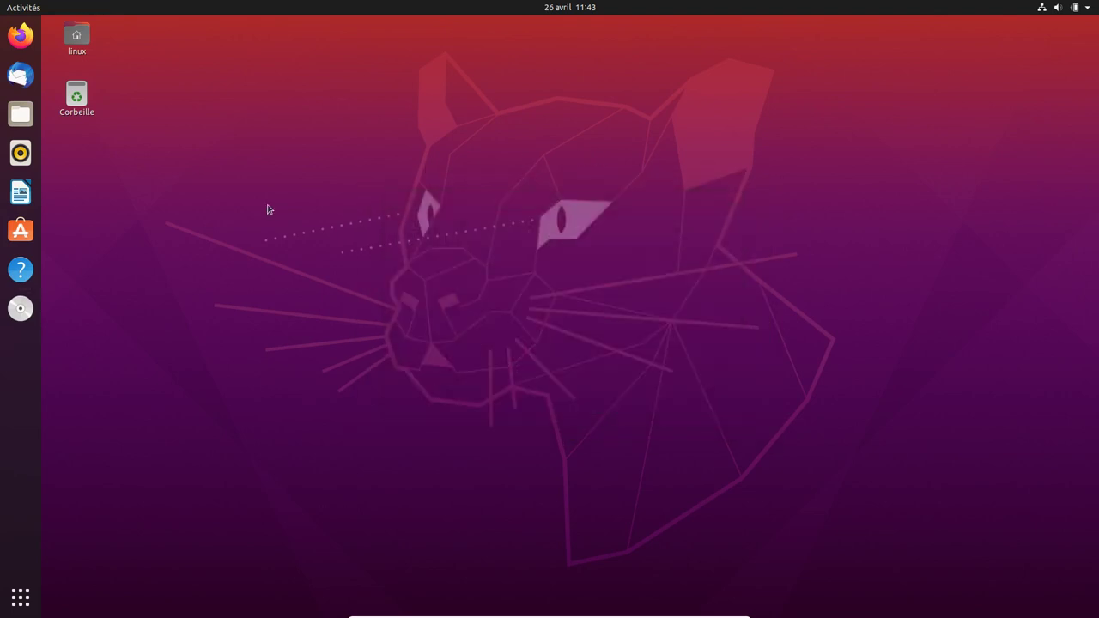
- Search Ubuntu Software for vokos and check vokoscreenNG's channels, keeping latest/stable
left_click(20, 230)
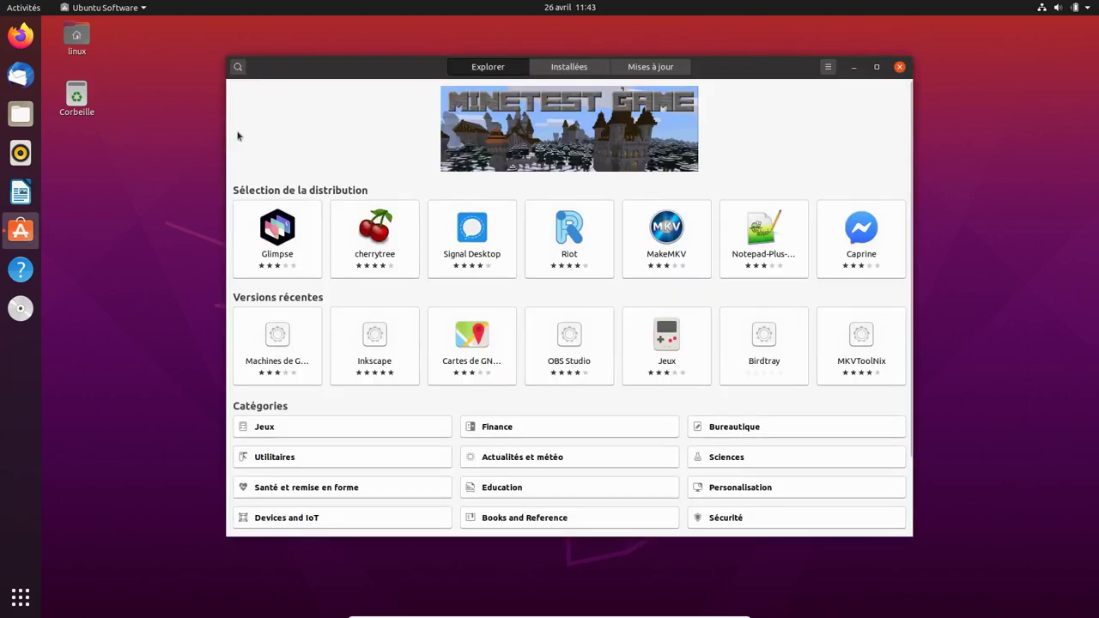
type("vo")
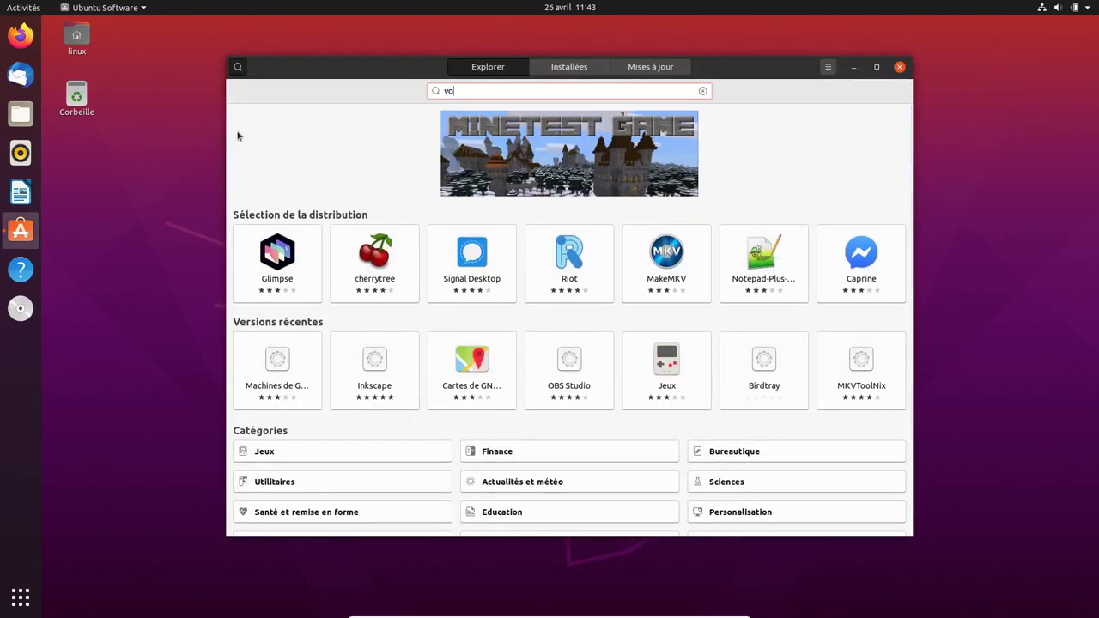
type("kos")
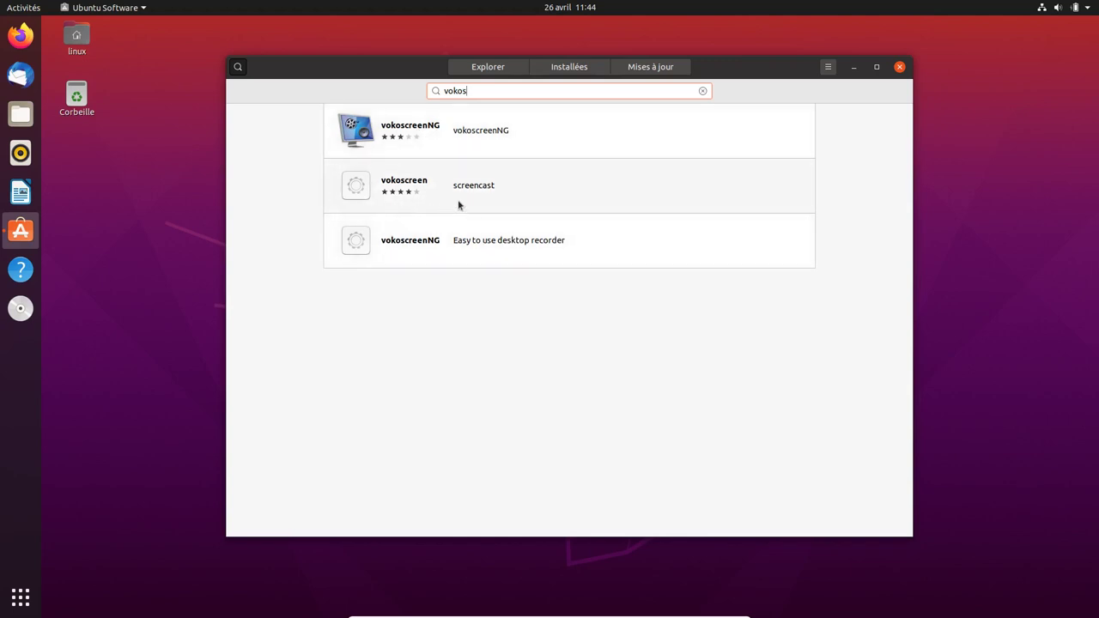
left_click(499, 141)
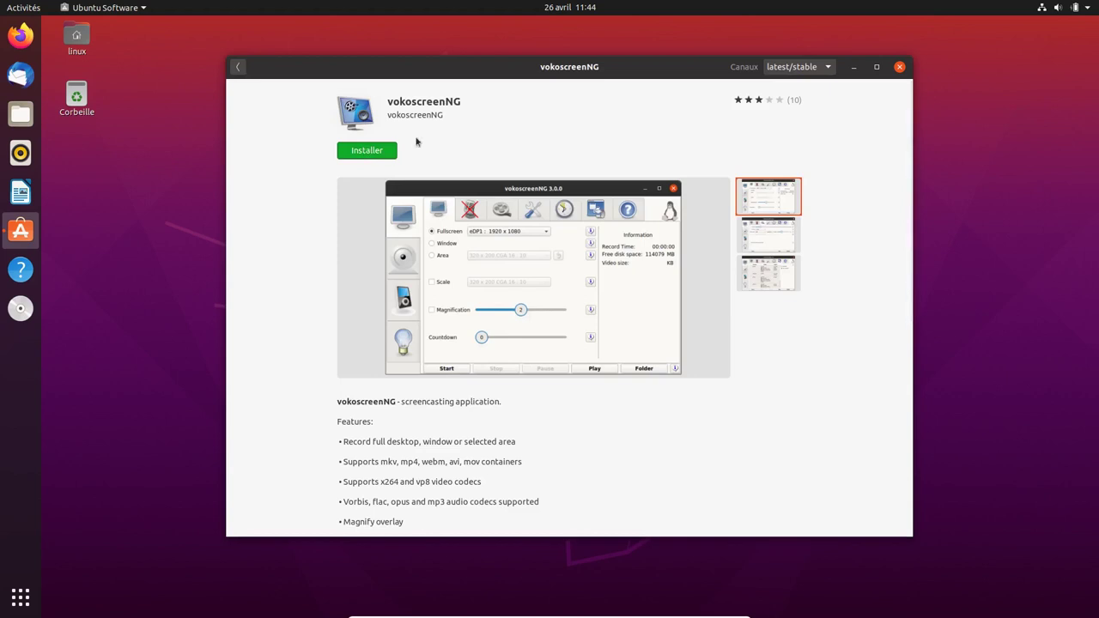
left_click(803, 67)
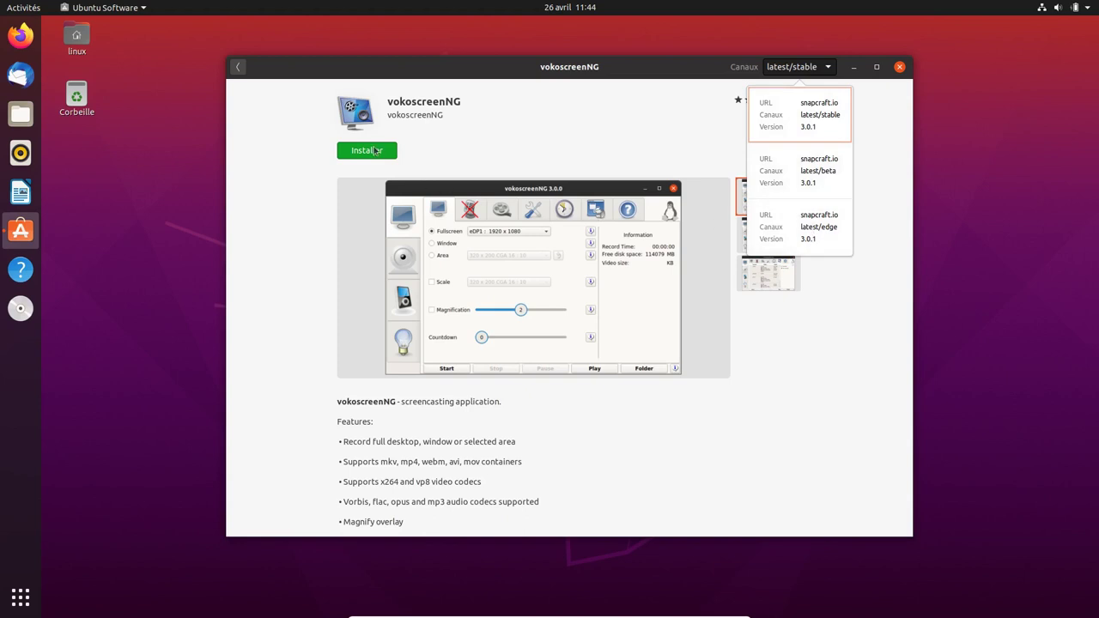
left_click(375, 150)
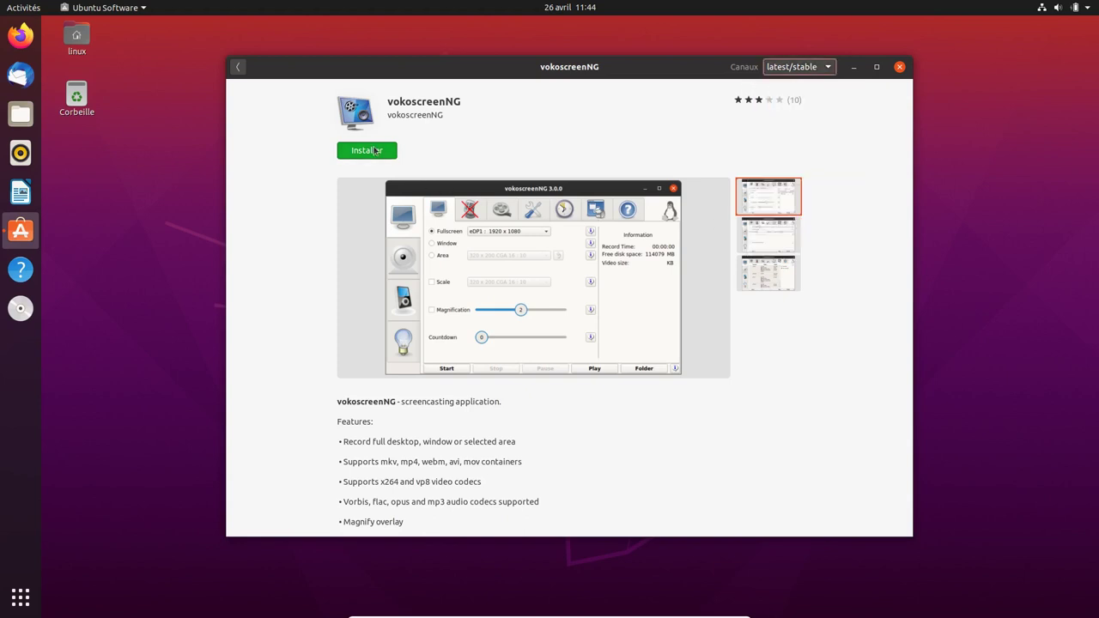
- Install the vokoscreenNG snap, authorising with the account password
left_click(375, 150)
type("••••••")
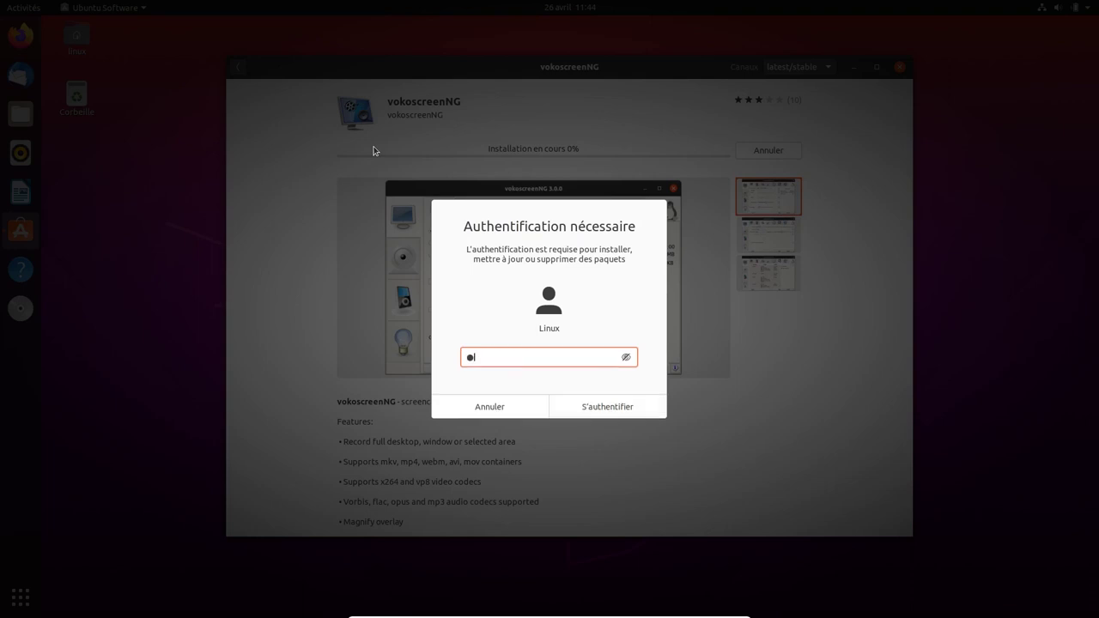
key("Return")
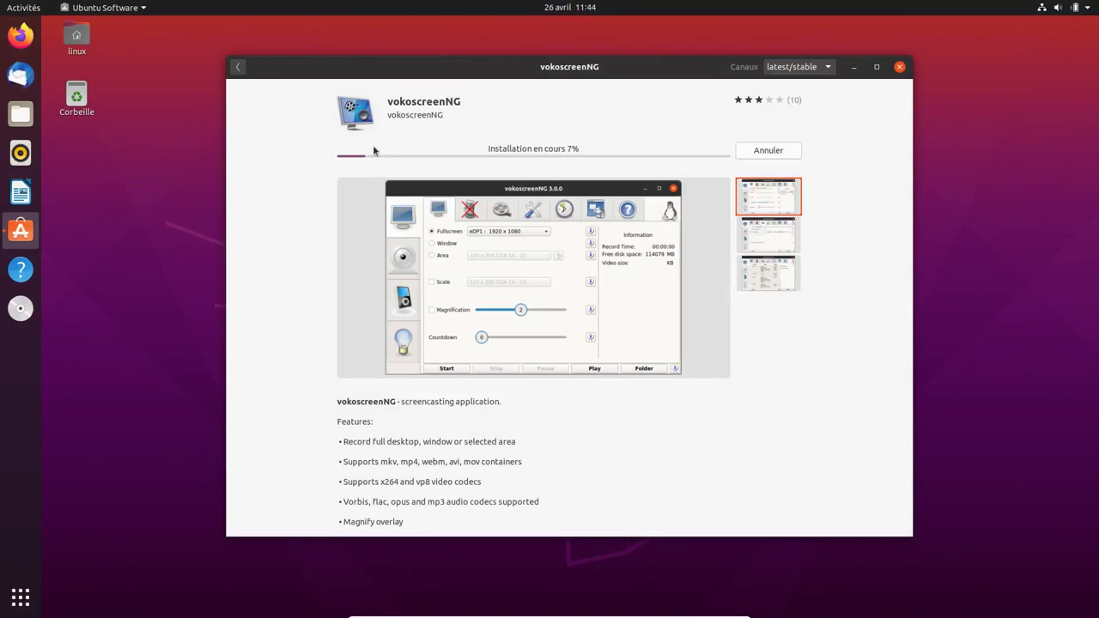
scroll(373, 151, "down", 8)
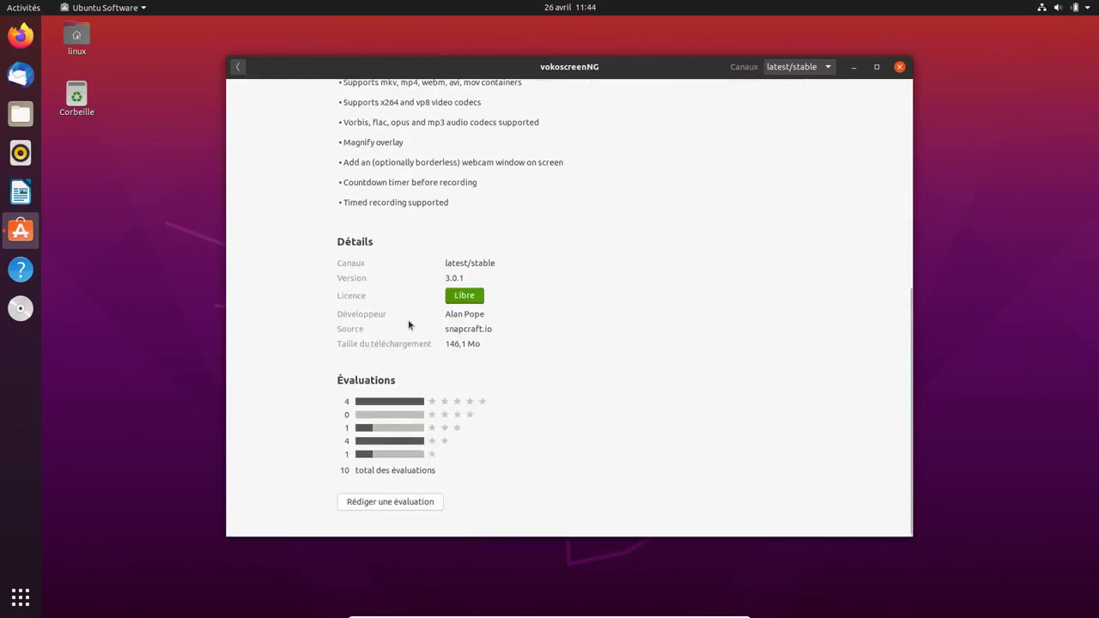
- Look over the vokoscreen listing's details in the vokos results
left_click(240, 69)
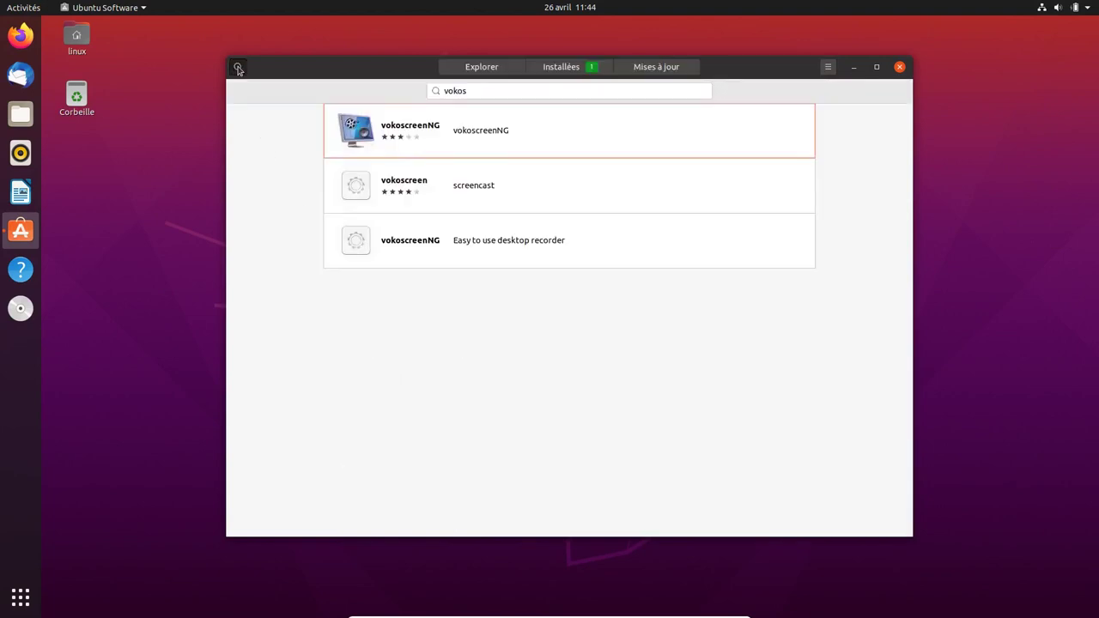
left_click(479, 176)
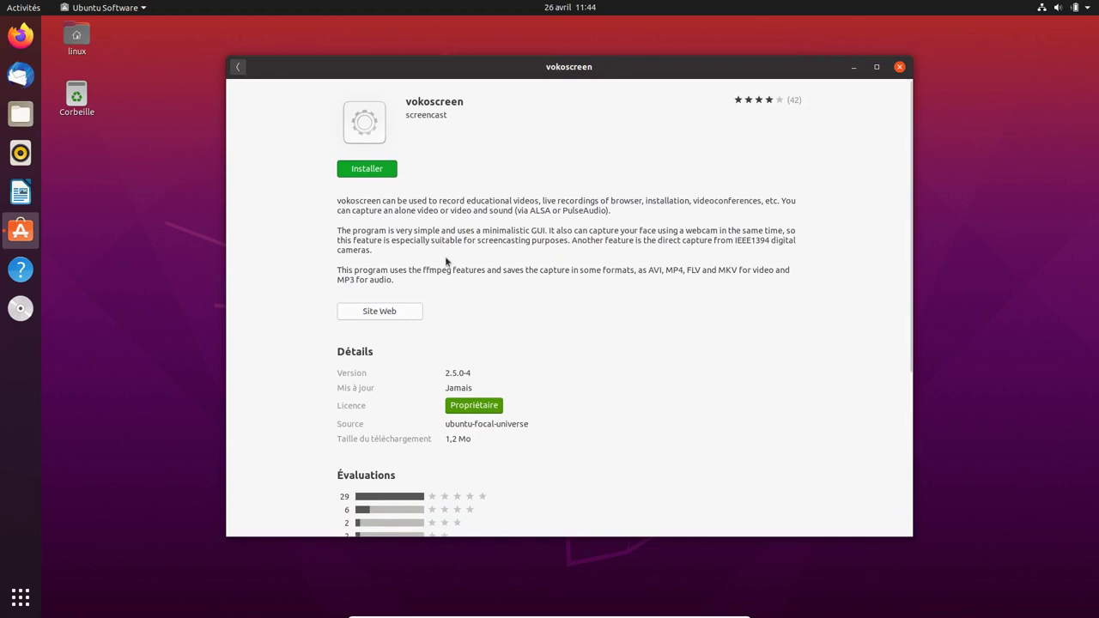
scroll(448, 260, "down", 3)
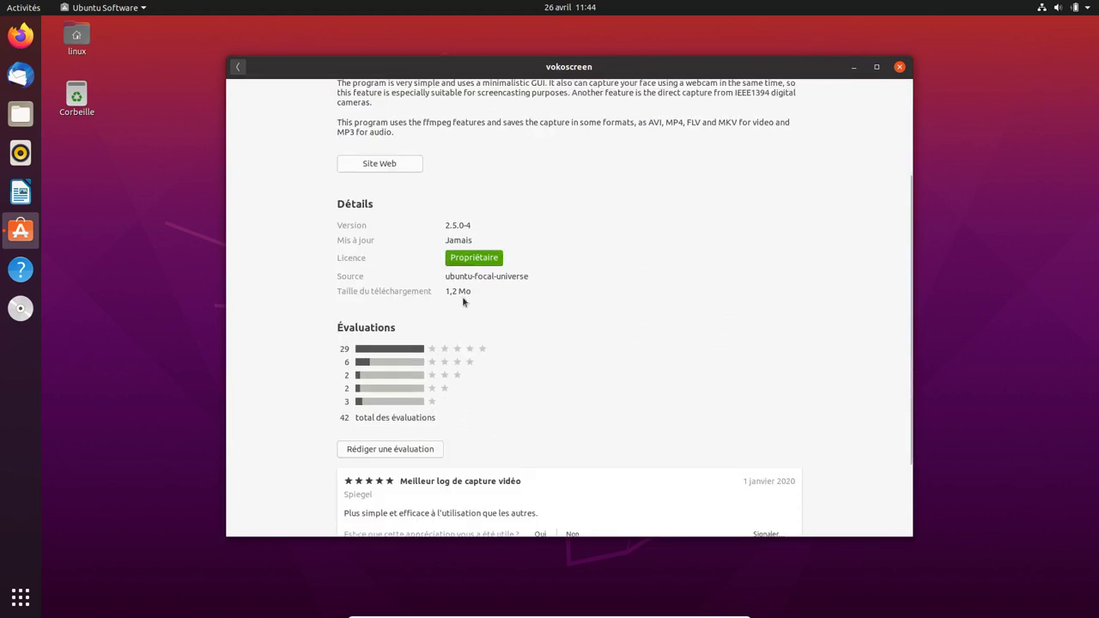
left_click(238, 69)
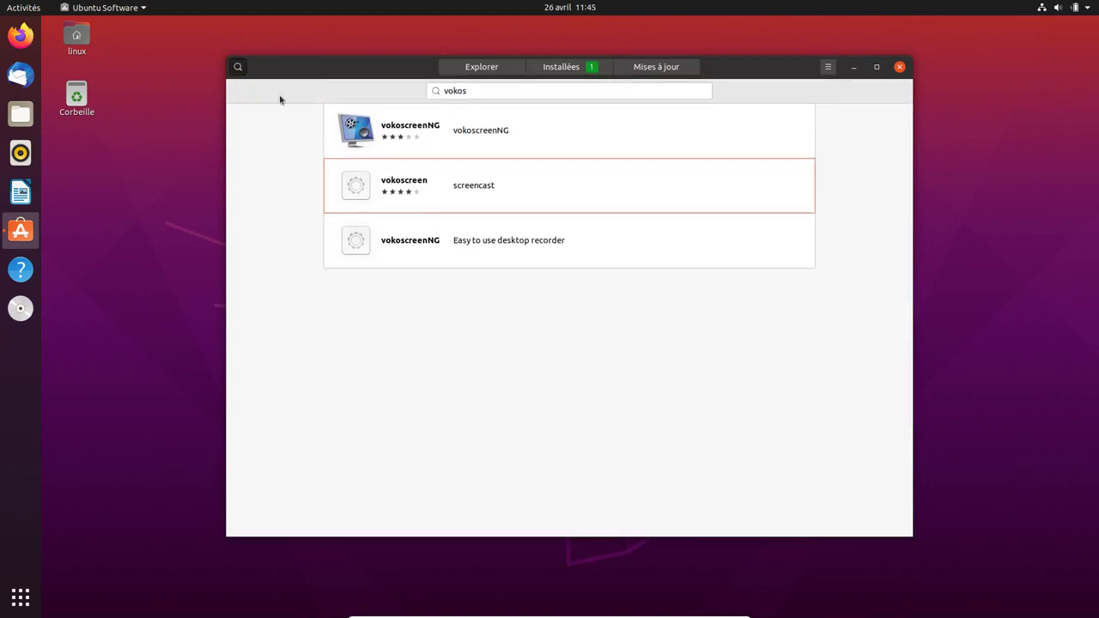
- Review the vokoscreenNG details page again, then change the search to vok
left_click(437, 143)
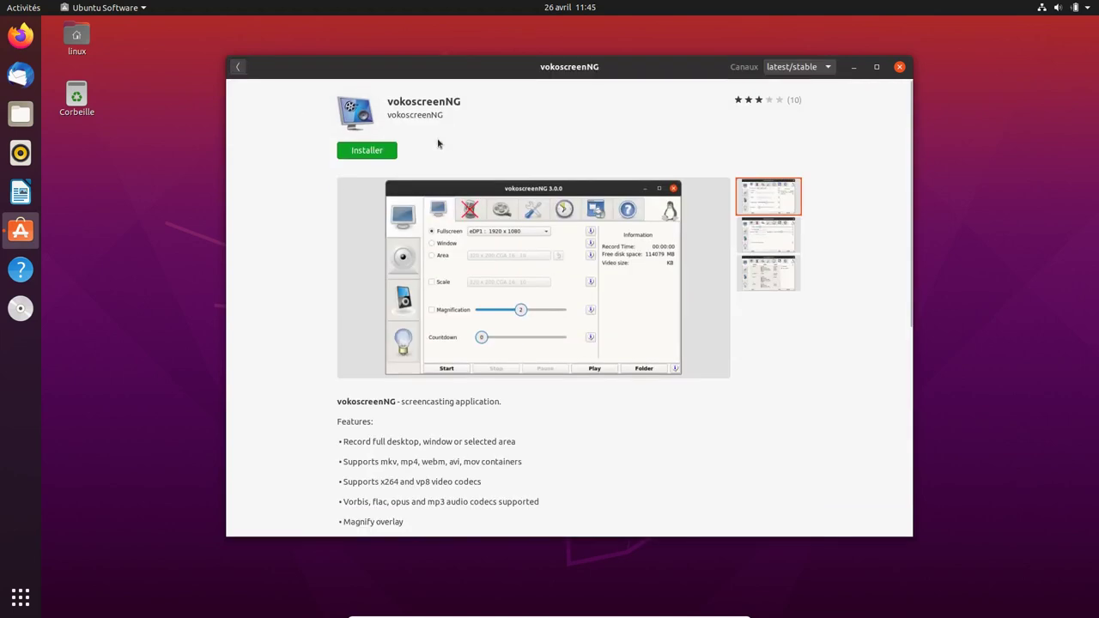
scroll(438, 143, "down", 5)
scroll(437, 144, "up", 5)
left_click(238, 67)
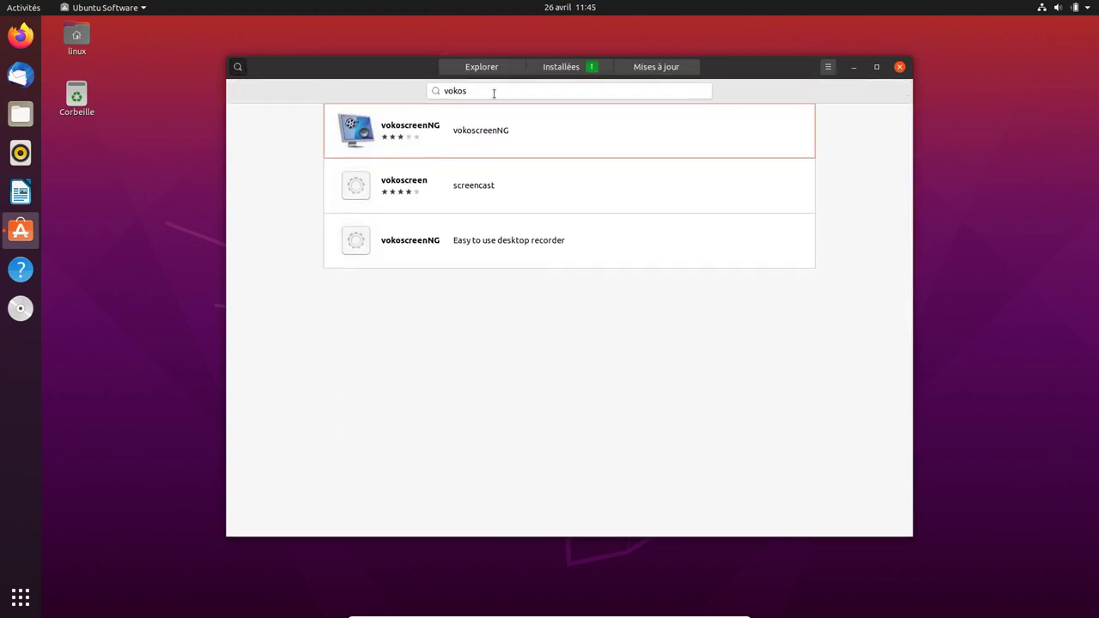
left_click(590, 70)
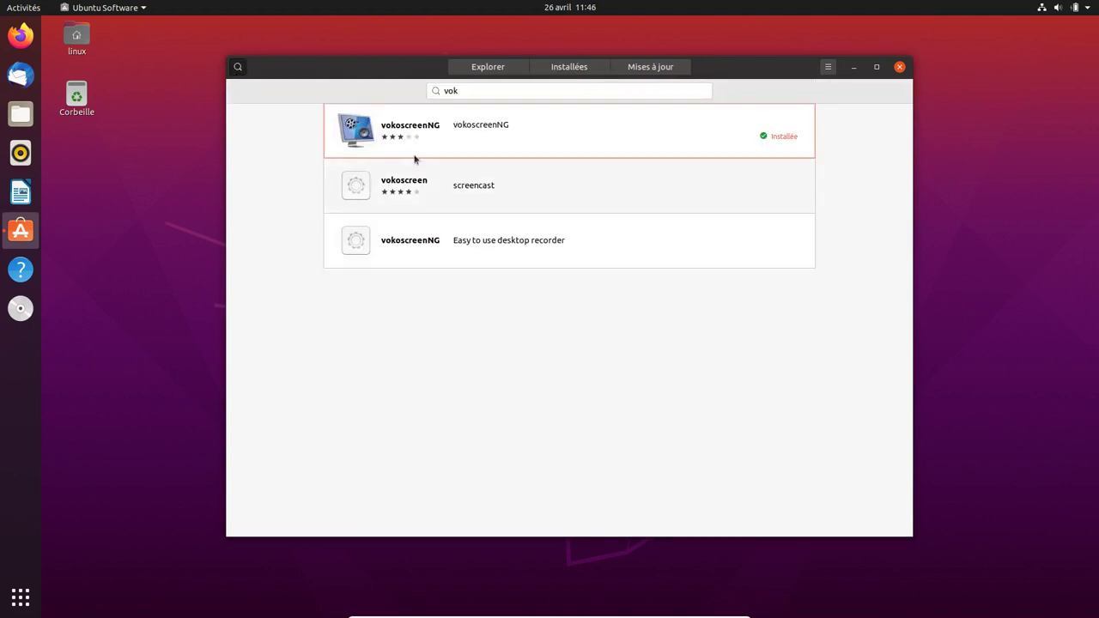
- Look over the installed vokoscreenNG's permissions list
left_click(458, 131)
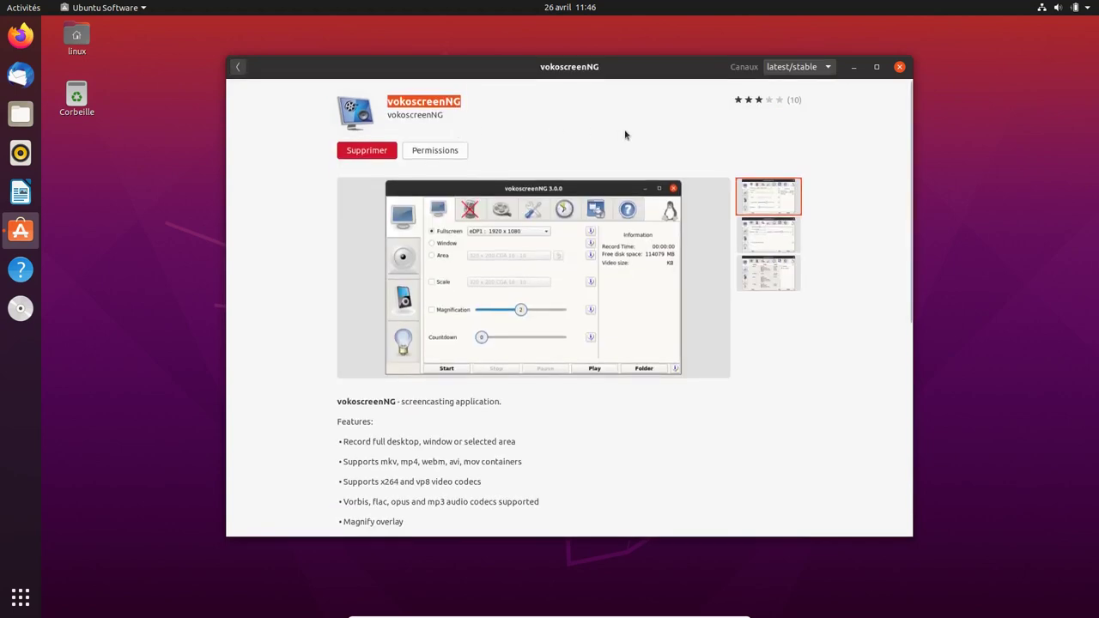
left_click(433, 156)
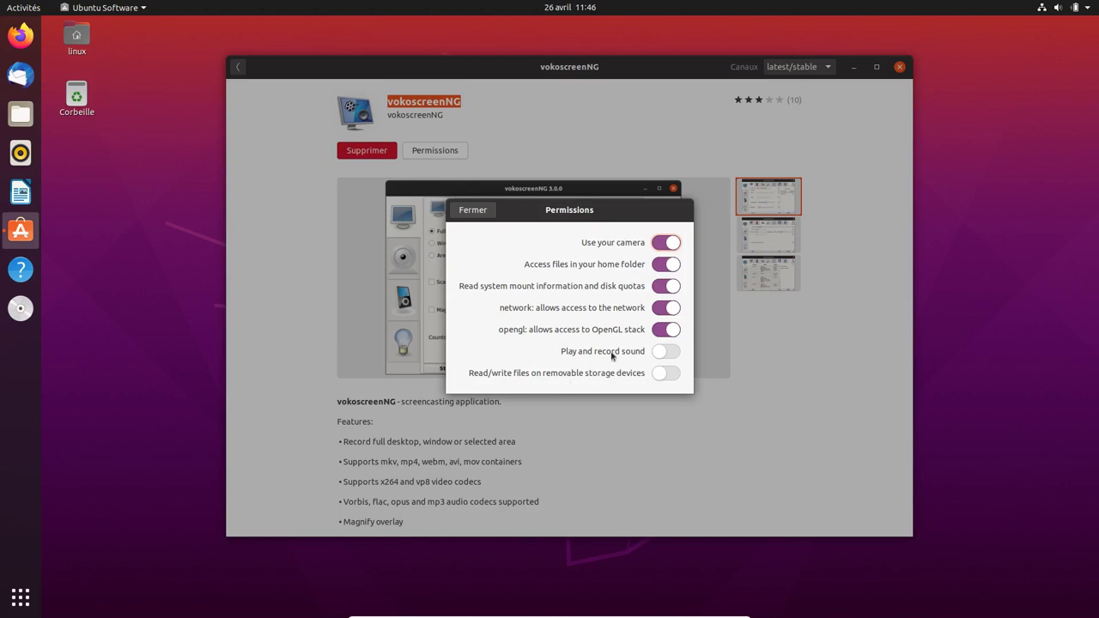
left_click(477, 214)
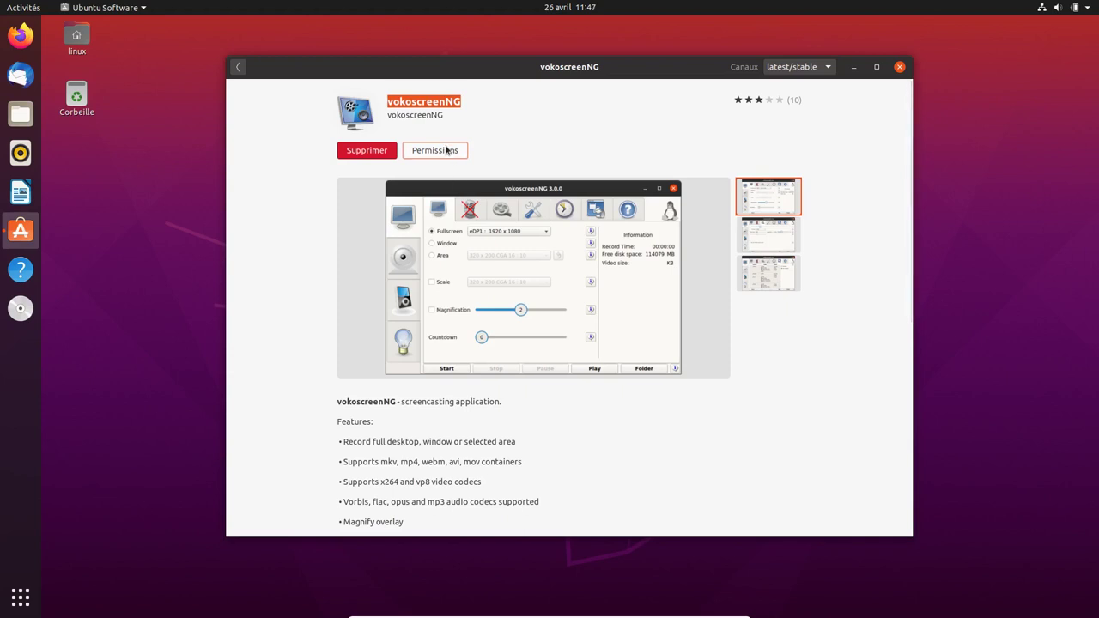
- Enable 'Play and record sound' for vokoscreenNG, authorising with the password, then return to results
left_click(446, 151)
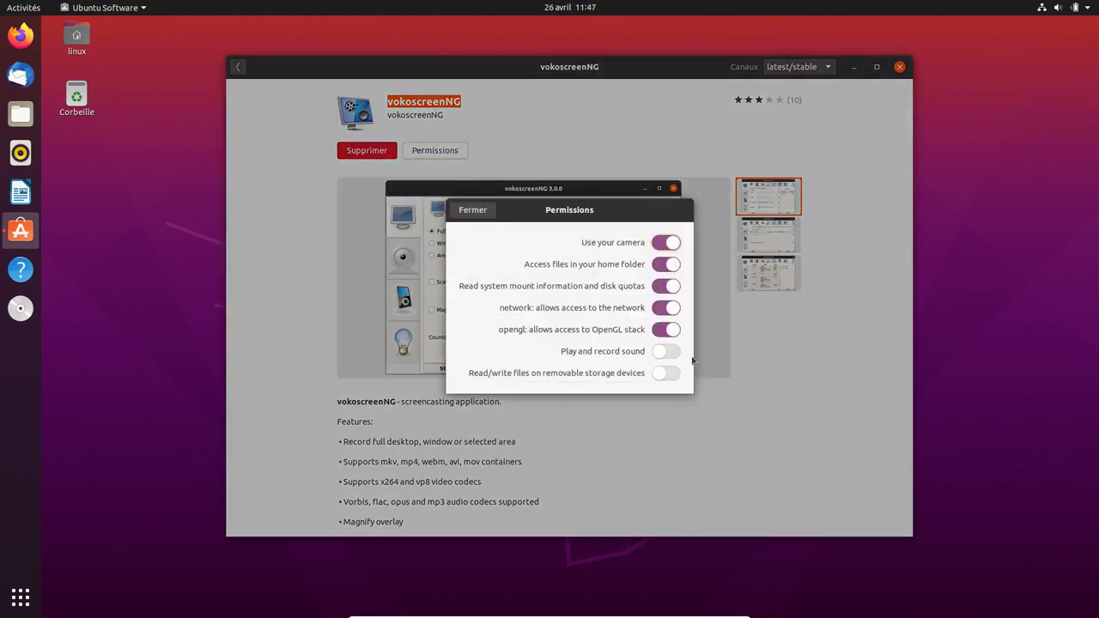
left_click(677, 353)
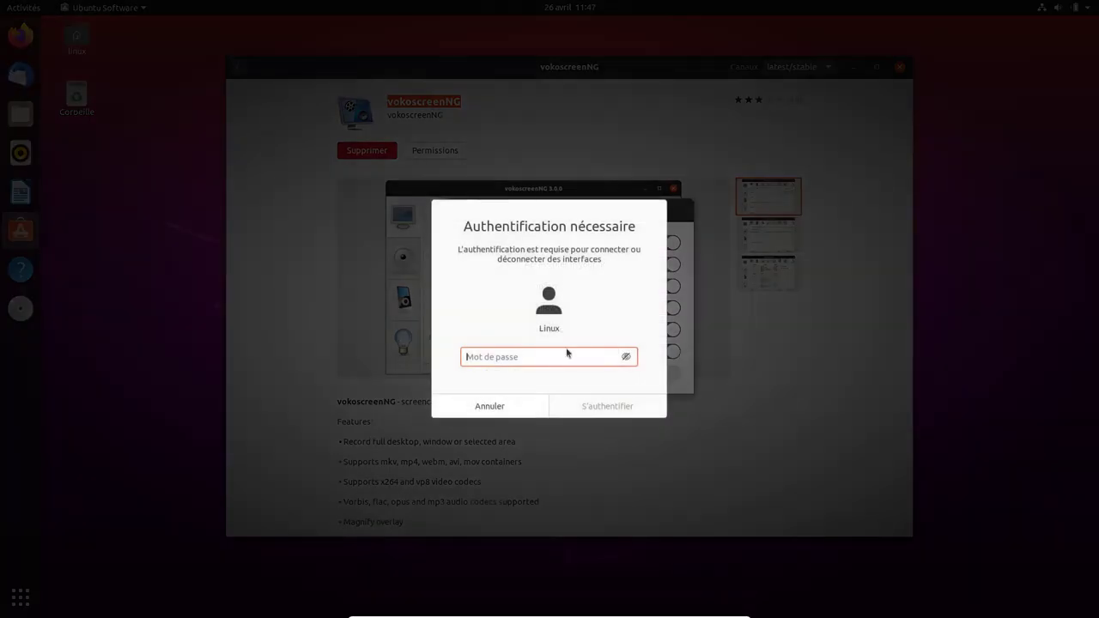
type("linux")
key("Return")
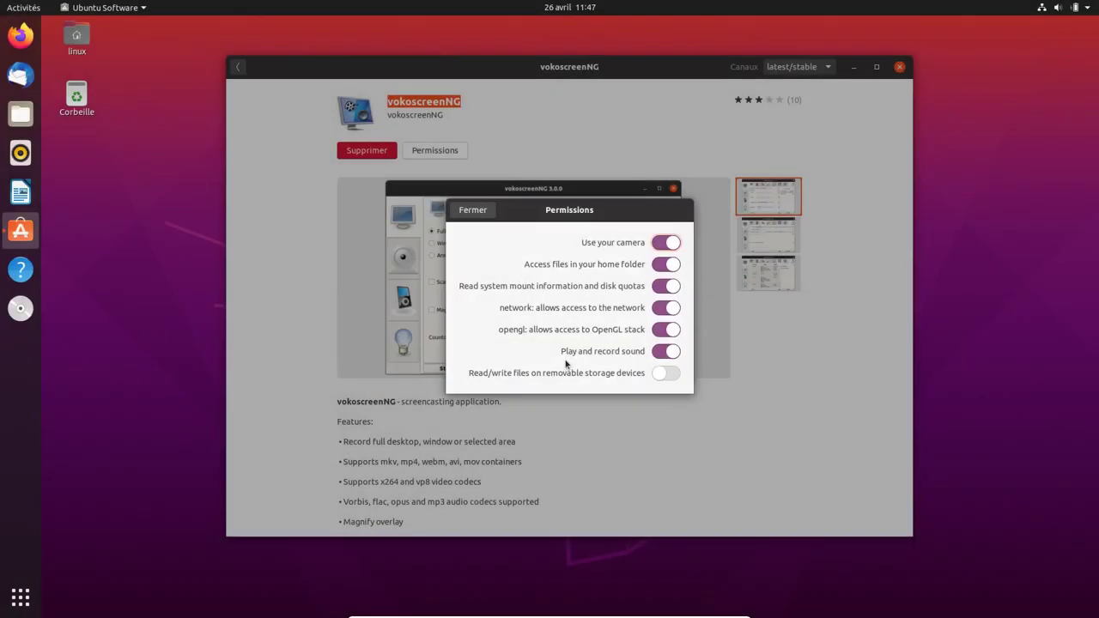
left_click(470, 210)
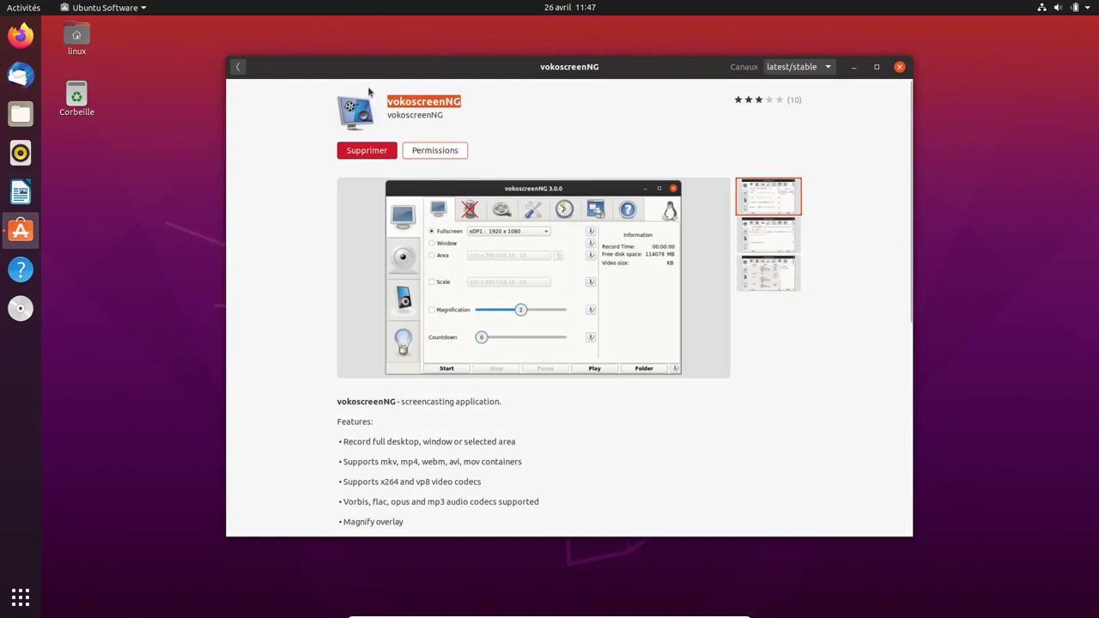
left_click(239, 68)
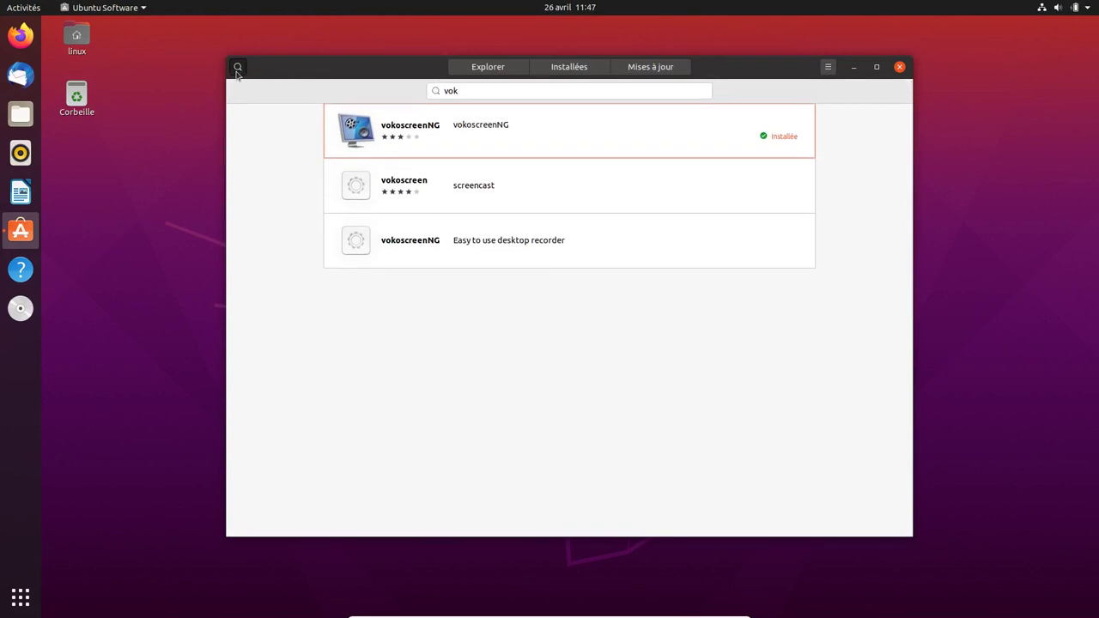
- Edit the store search back to htop
left_click(464, 90)
key("BackSpace")
key("BackSpace")
key("BackSpace")
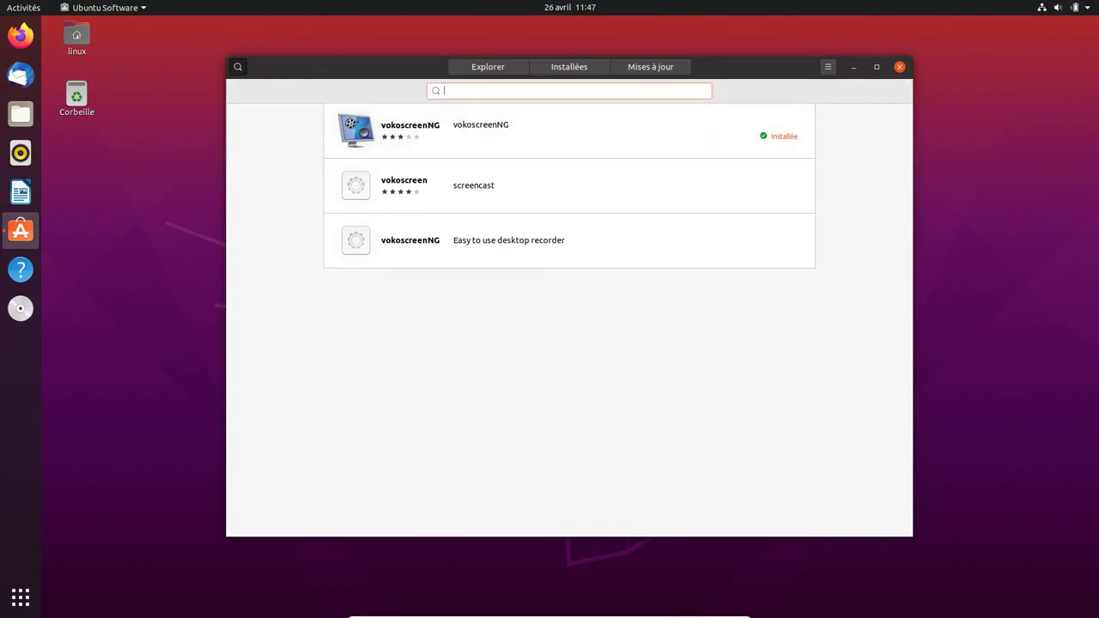
type("htop")
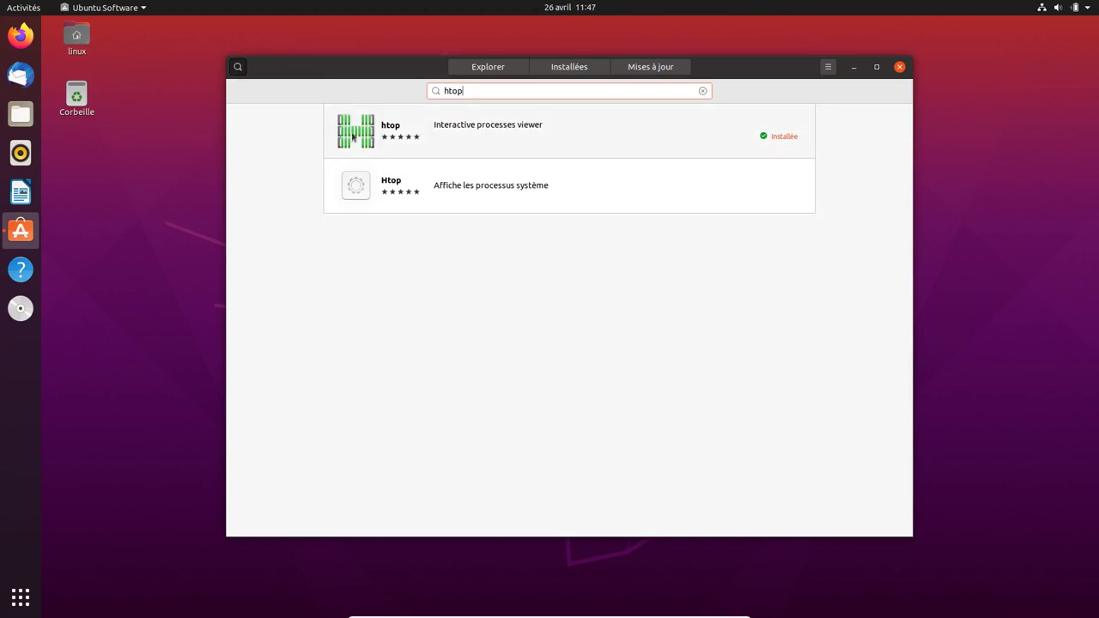
- Review htop's permissions without changes, then close Ubuntu Software
left_click(402, 136)
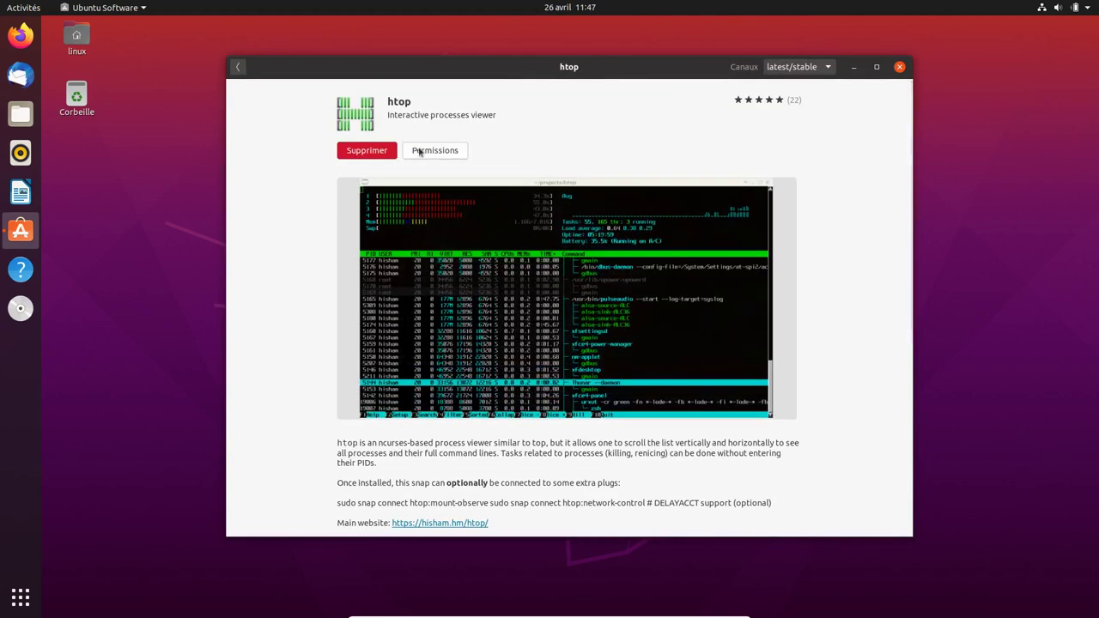
left_click(433, 153)
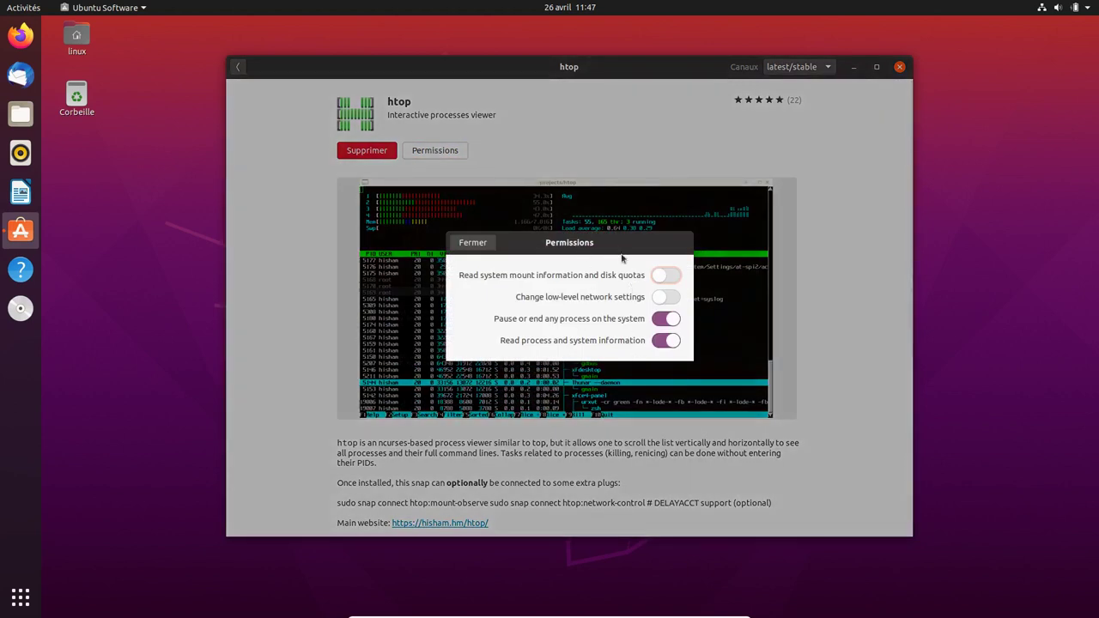
left_click(472, 243)
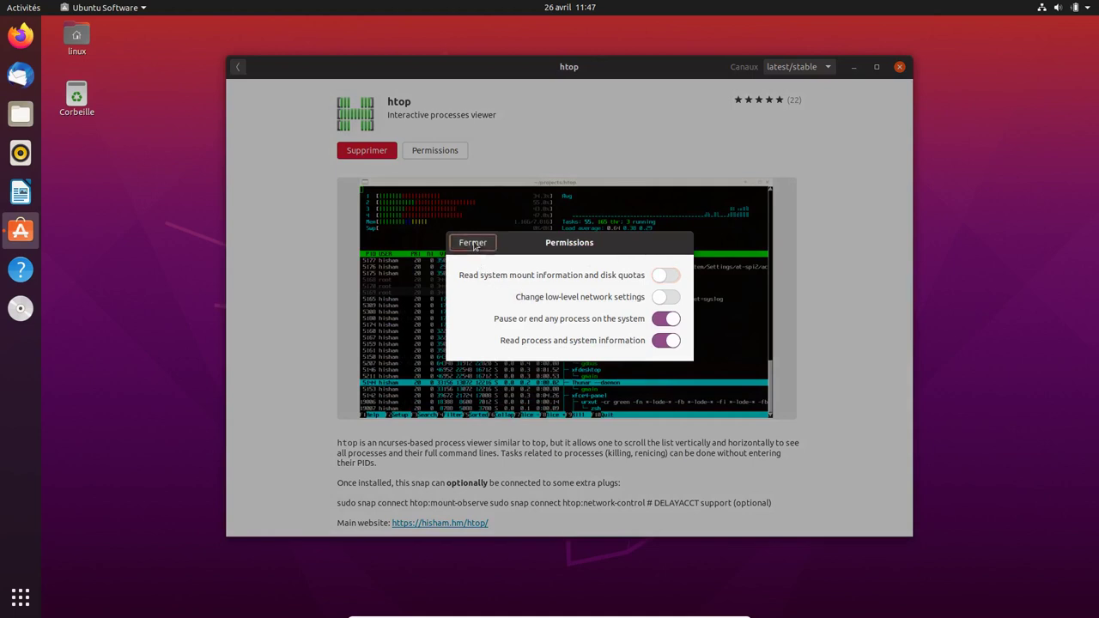
left_click(899, 68)
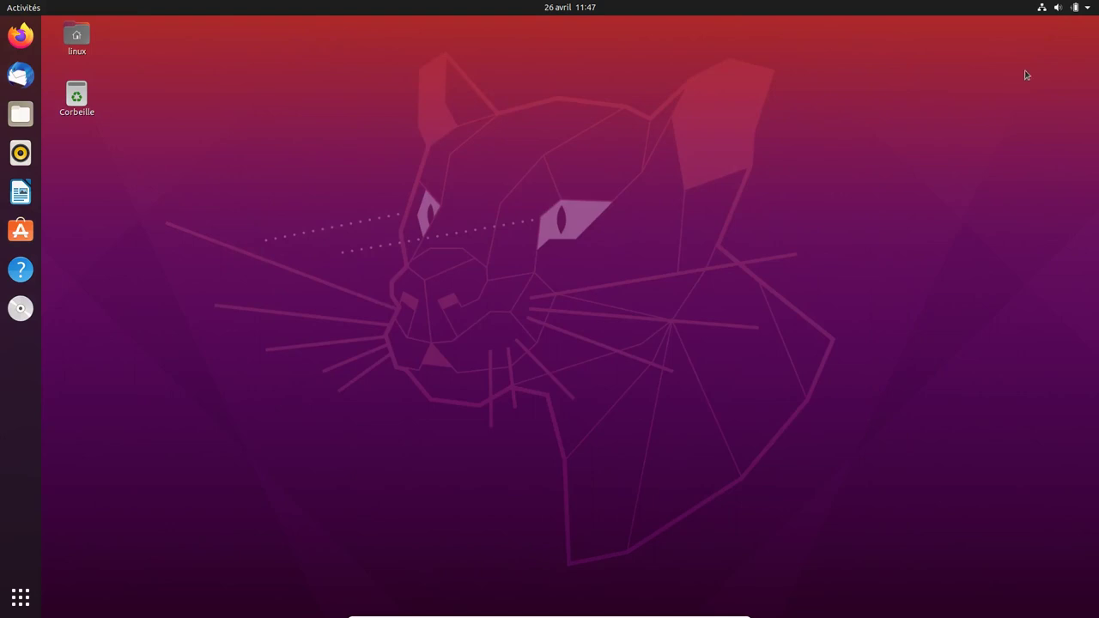
- Launch Paramètres from the system menu and browse the Réseau, Bluetooth, Arrière-plan and Apparence pages
left_click(1088, 9)
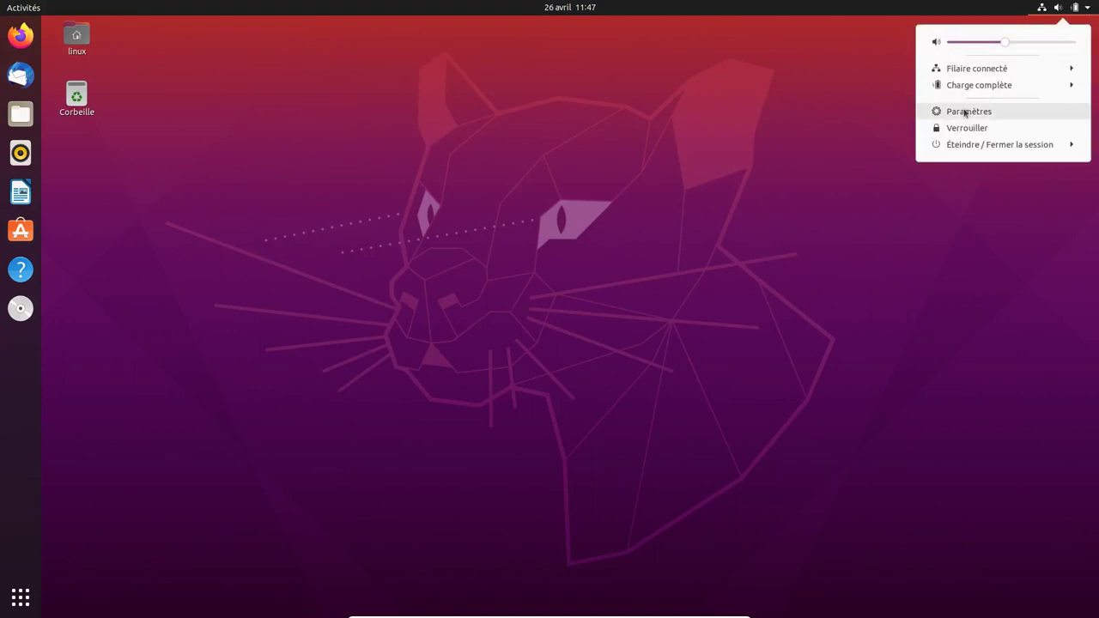
left_click(968, 111)
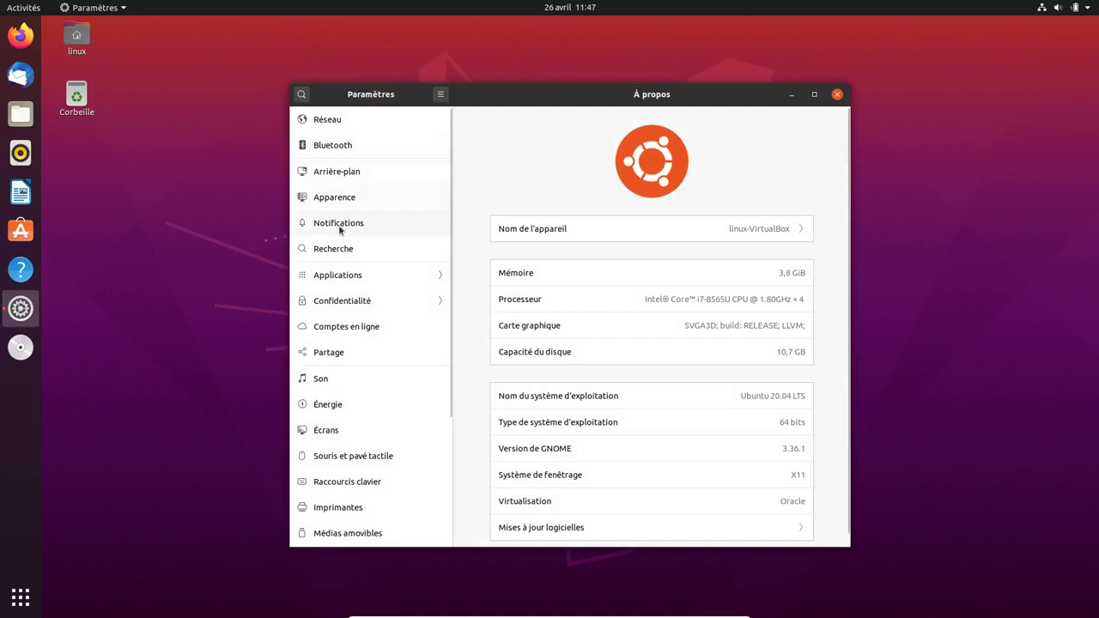
left_click(348, 129)
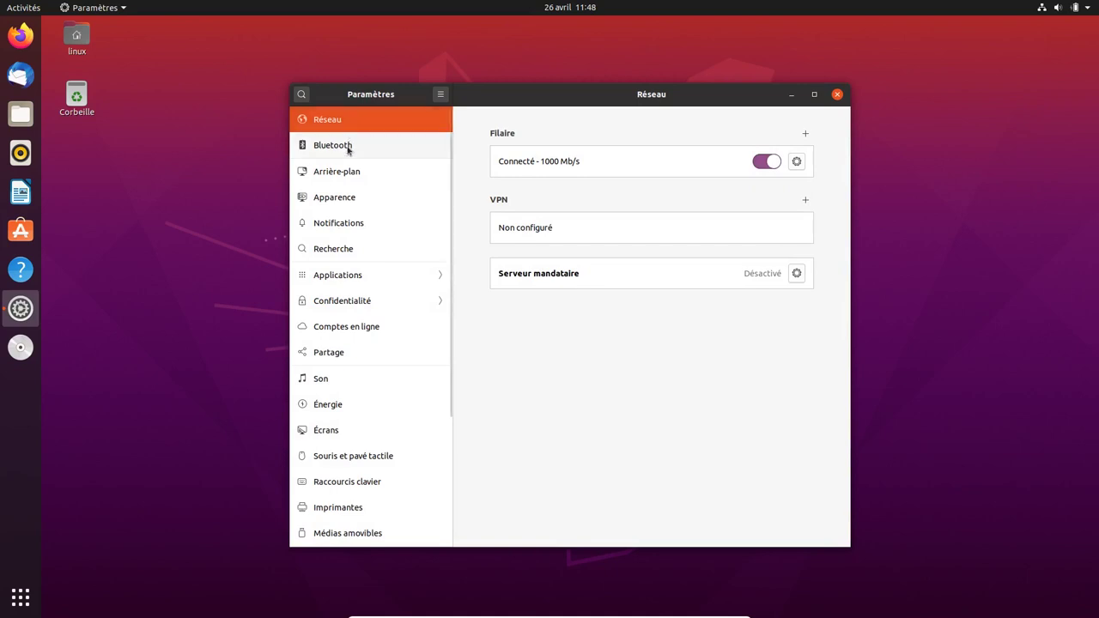
left_click(347, 145)
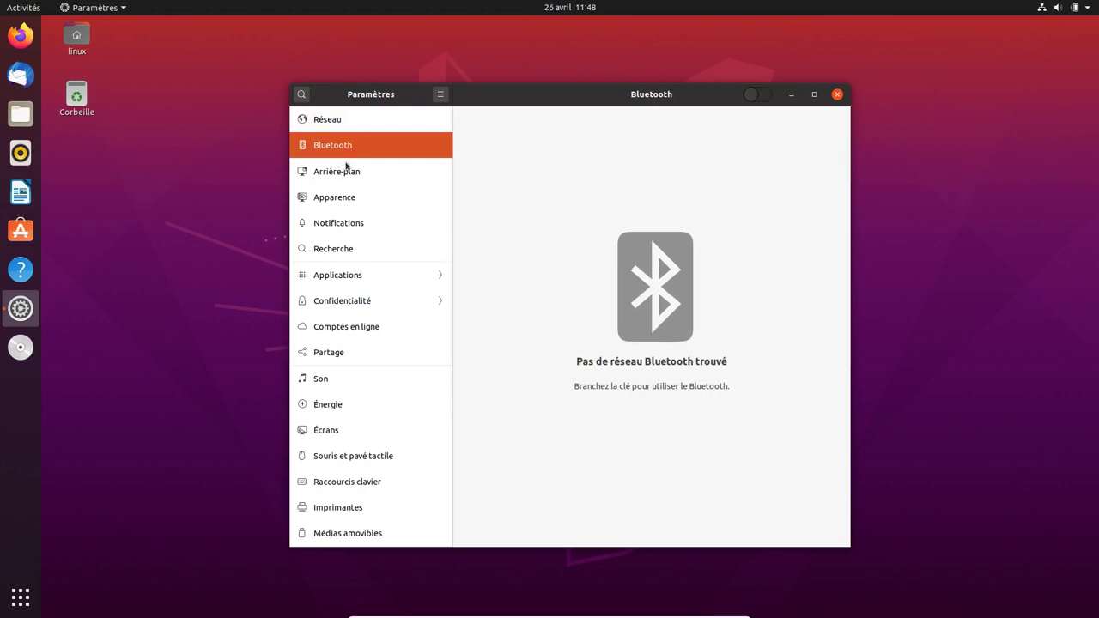
left_click(345, 171)
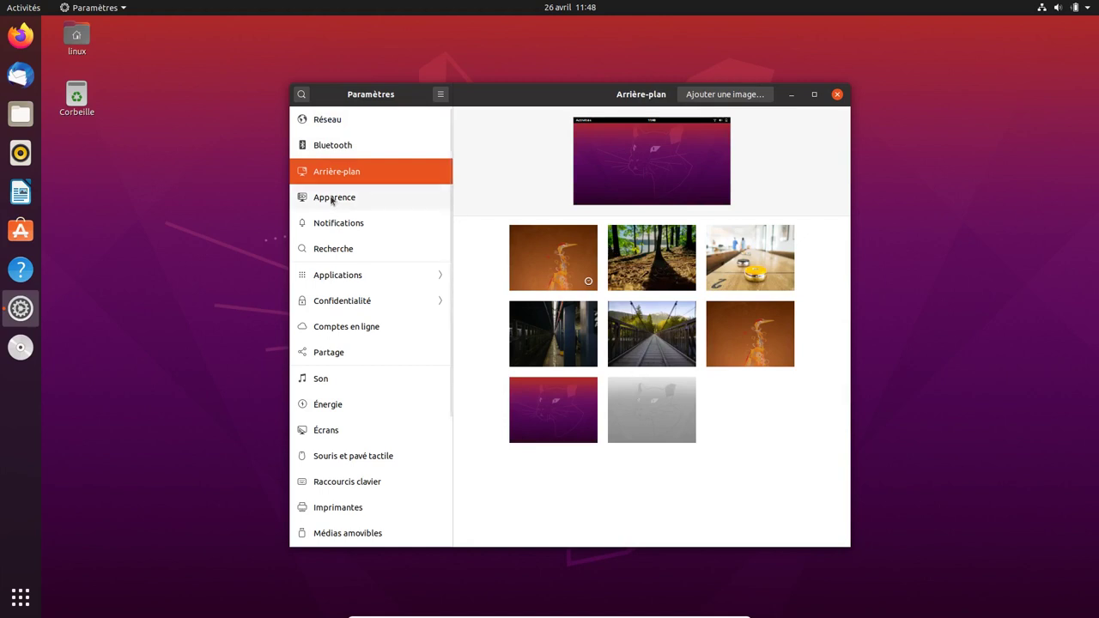
left_click(331, 199)
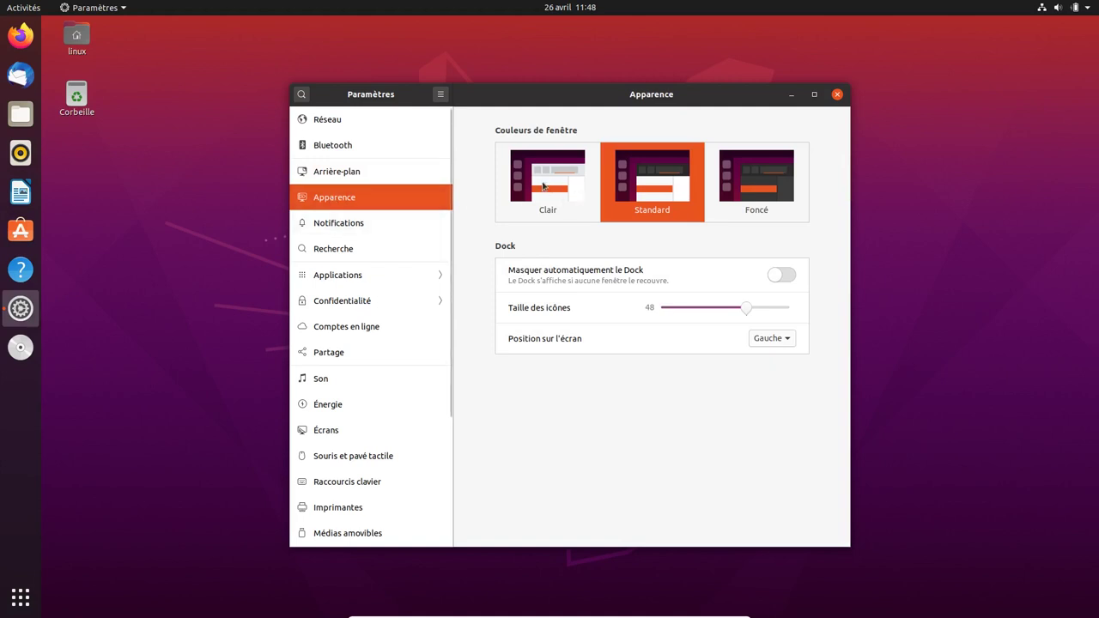
- Move the Settings window to the right and open the linux home folder in Files
left_click(81, 49)
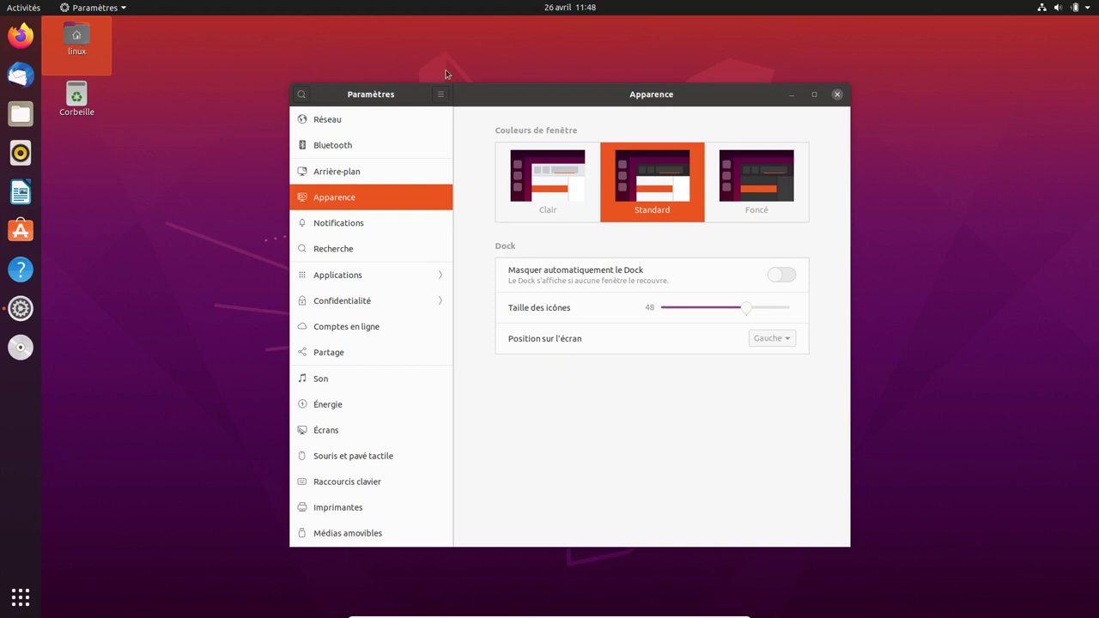
left_click_drag(523, 103, 761, 121)
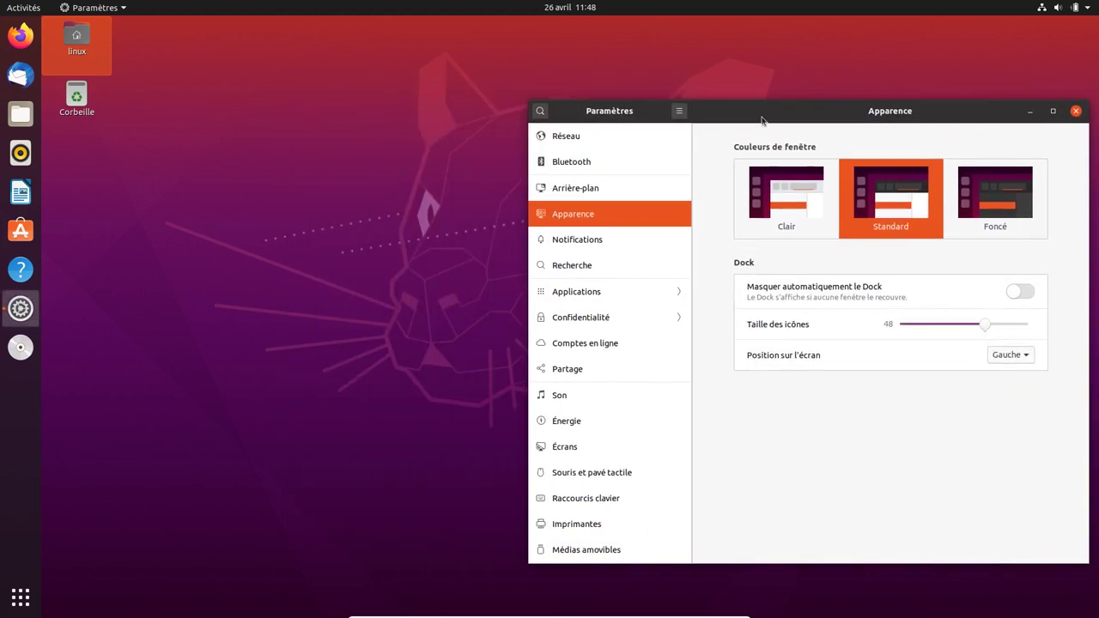
double_click(76, 47)
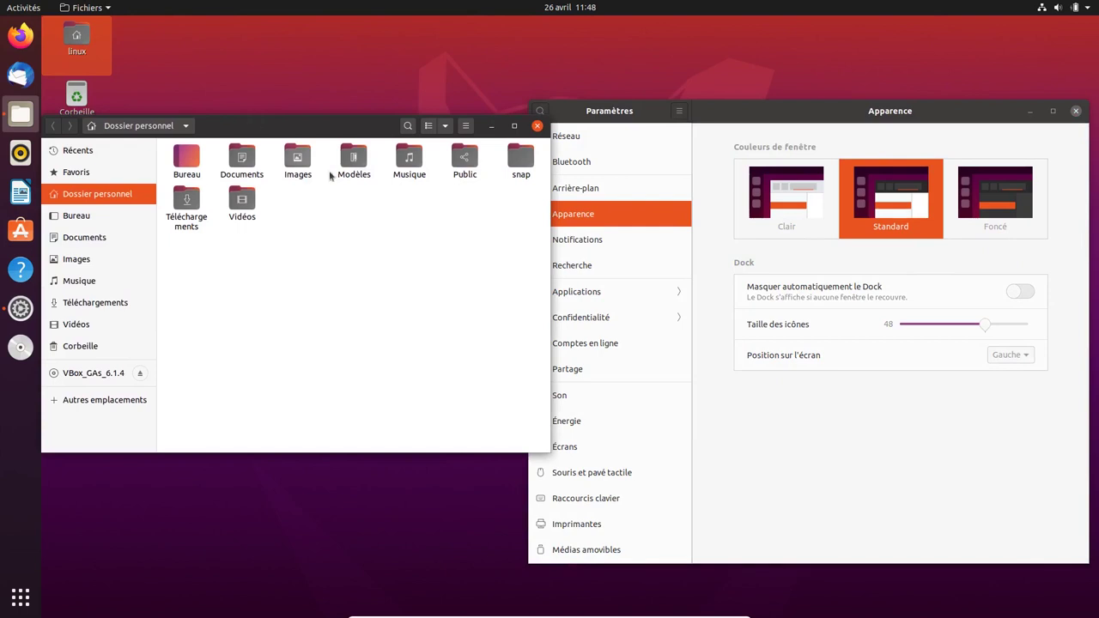
- Preview the Clair and Foncé window colours, then return to Standard
left_click(781, 179)
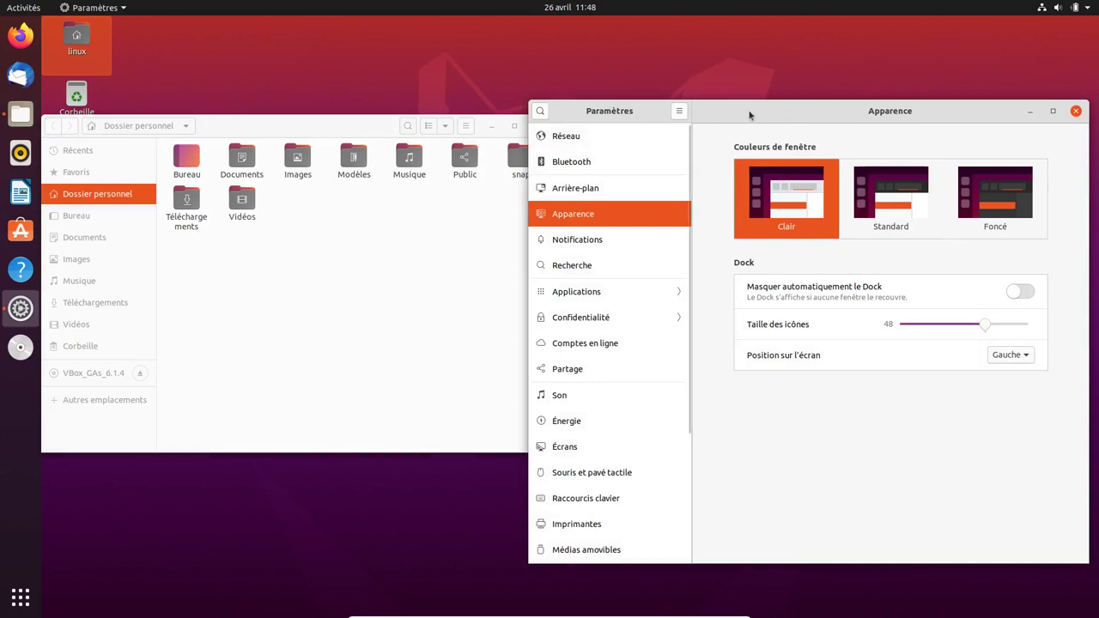
left_click(990, 201)
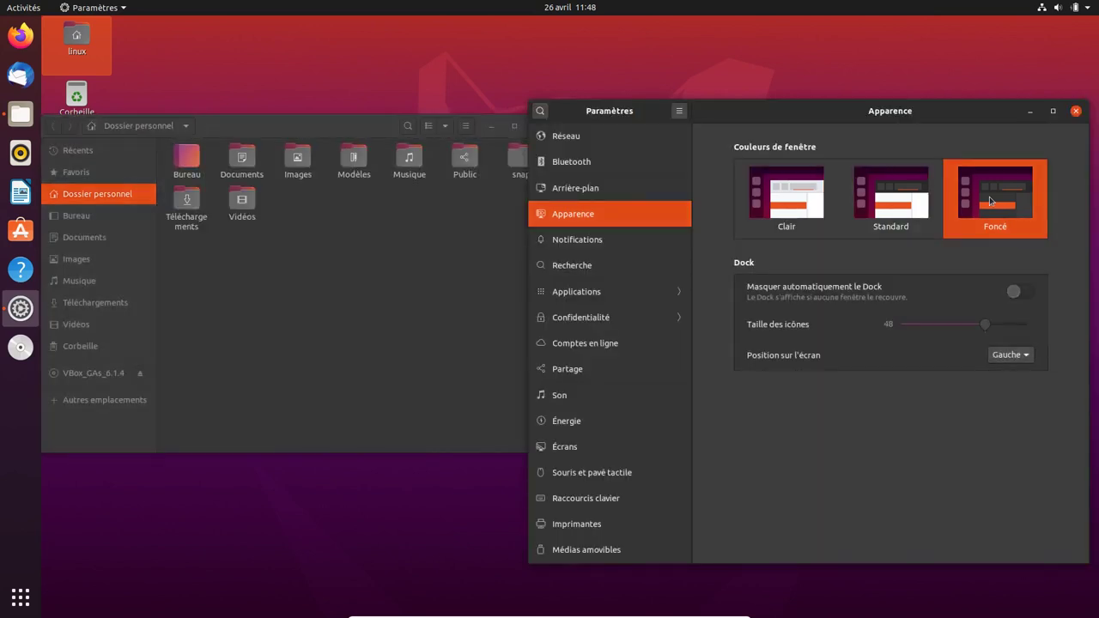
left_click(896, 179)
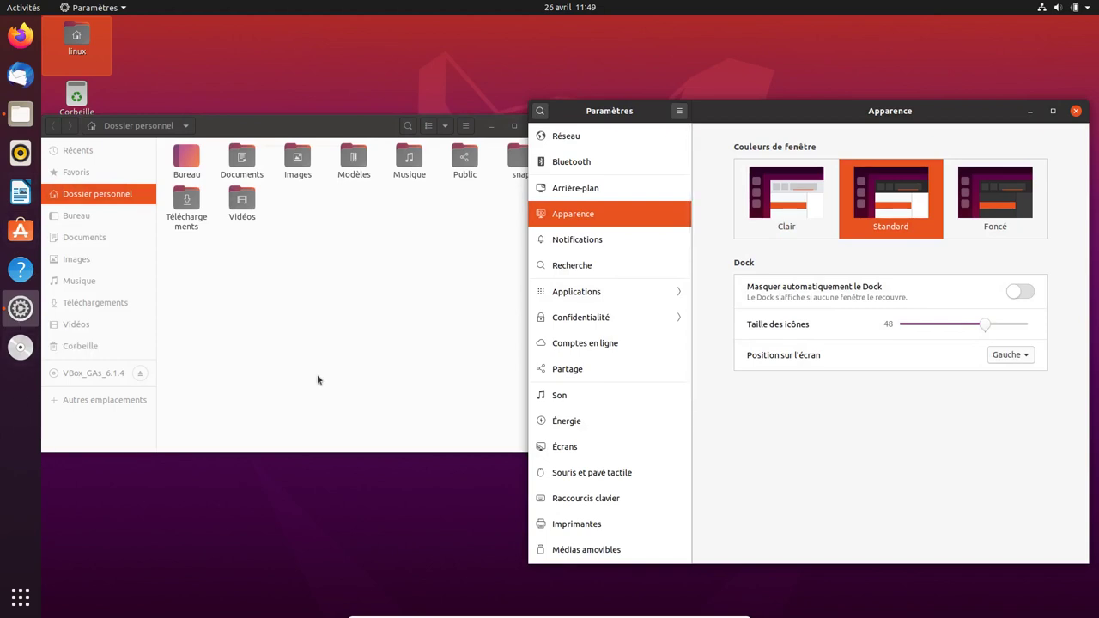
- Set dock icons to size 40 and place the dock on the left edge after trying bottom and right
left_click(956, 326)
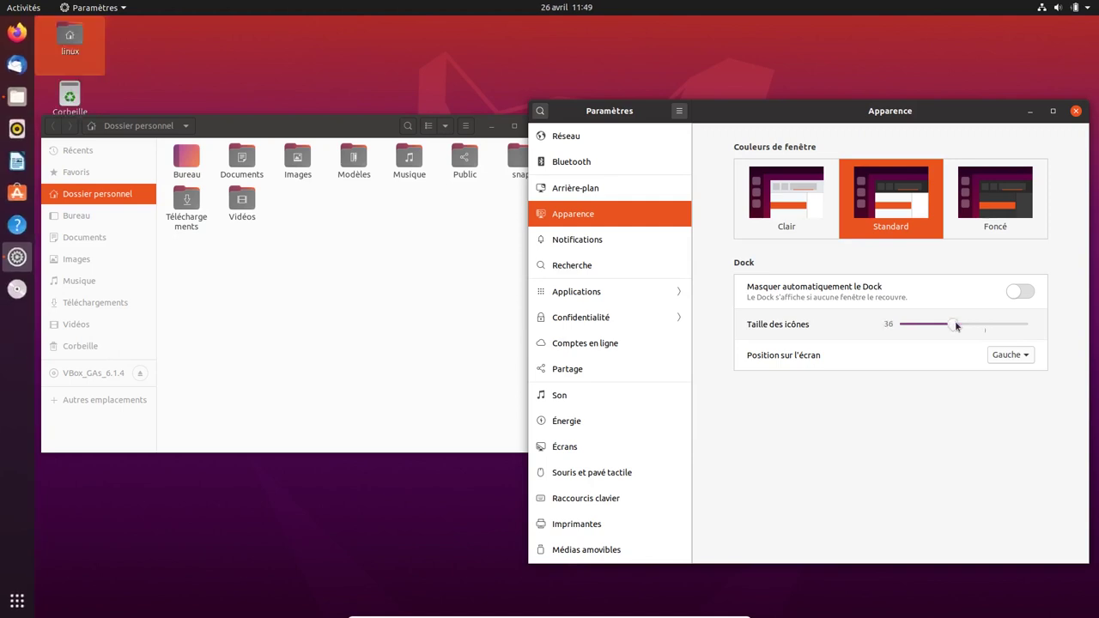
left_click_drag(956, 326, 967, 326)
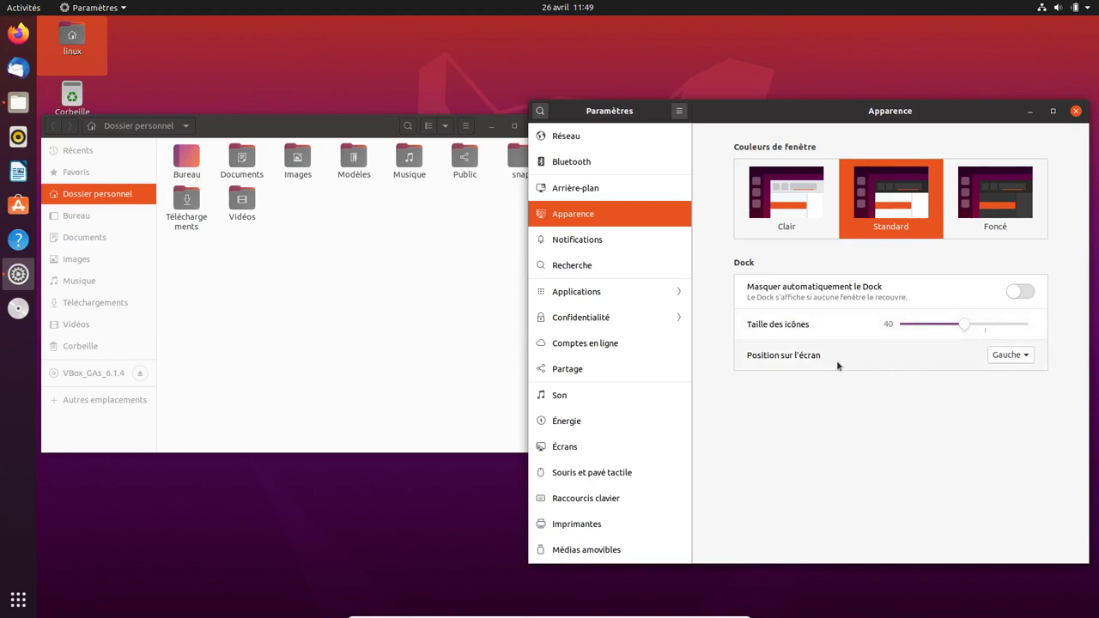
left_click(1005, 355)
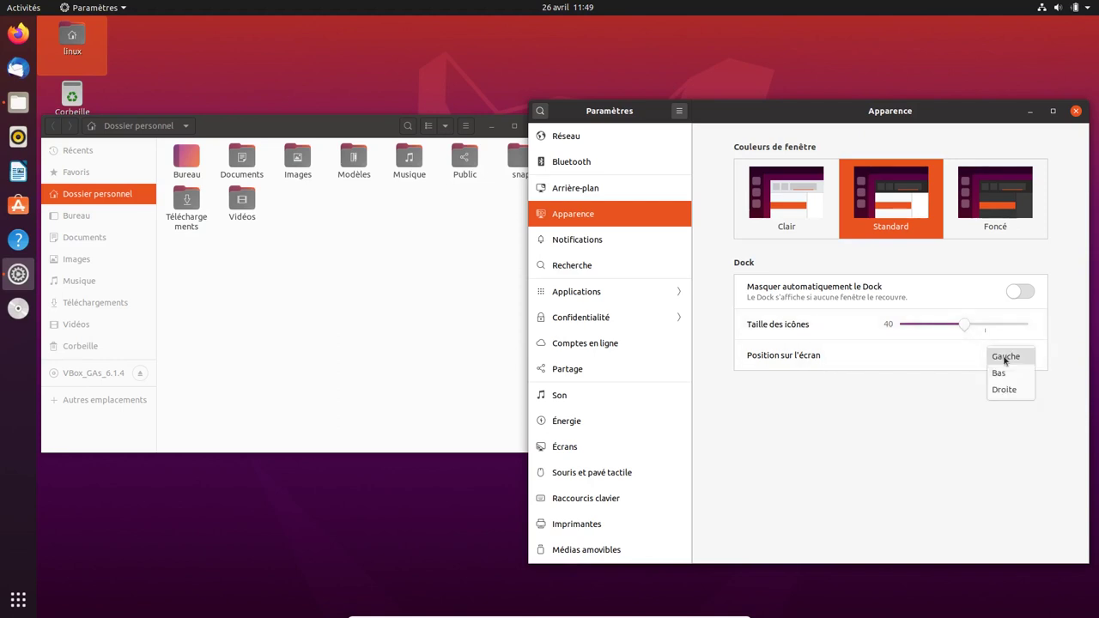
left_click(1000, 372)
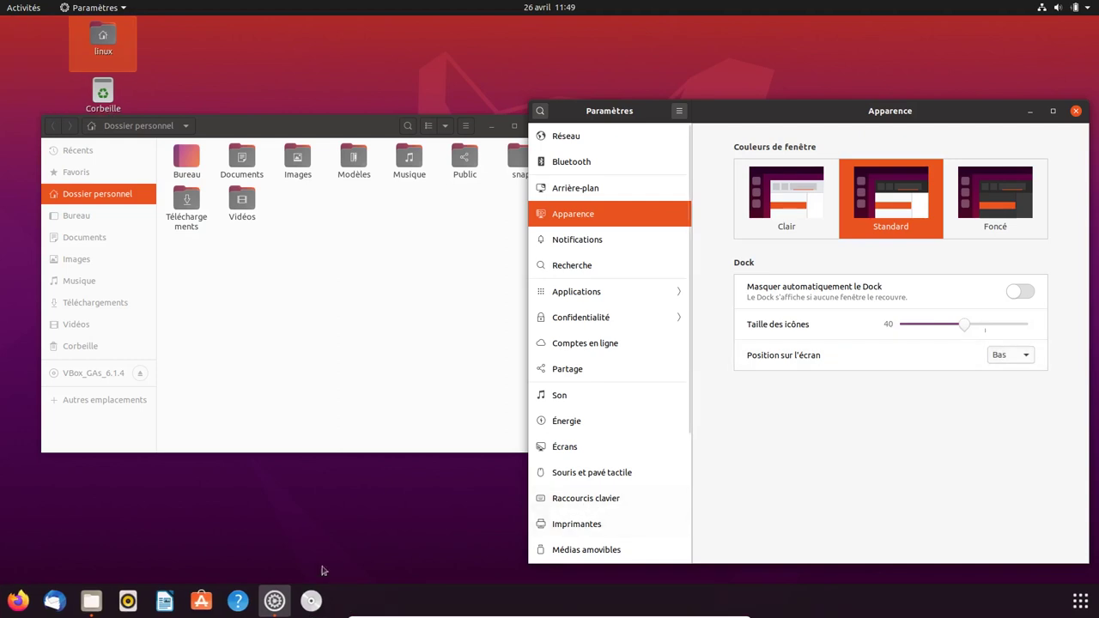
left_click(1015, 356)
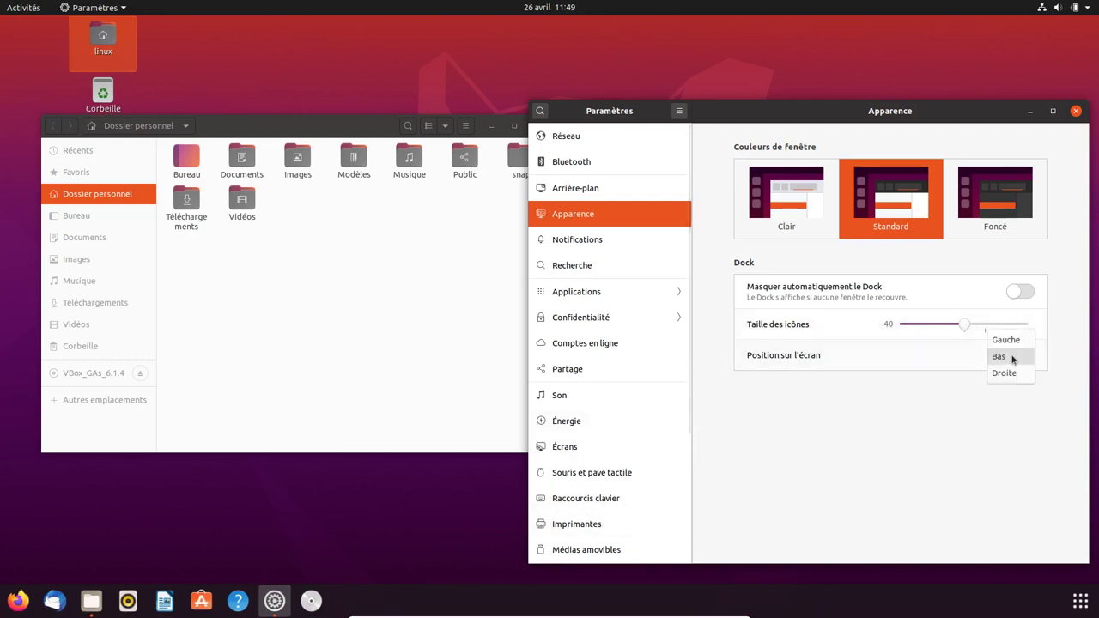
left_click(1015, 372)
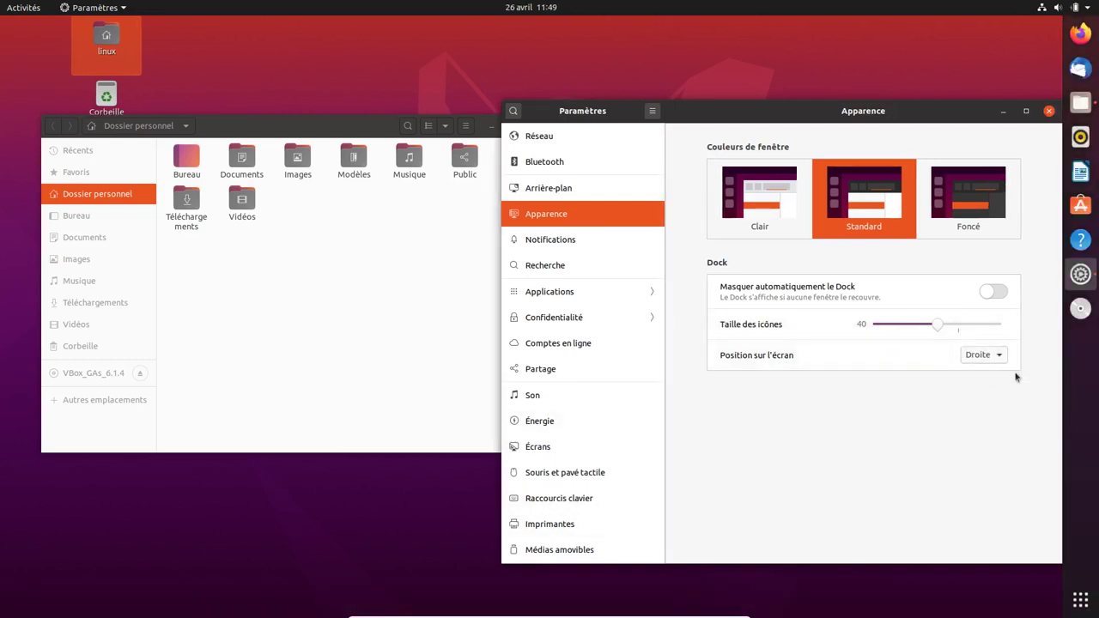
left_click(1002, 357)
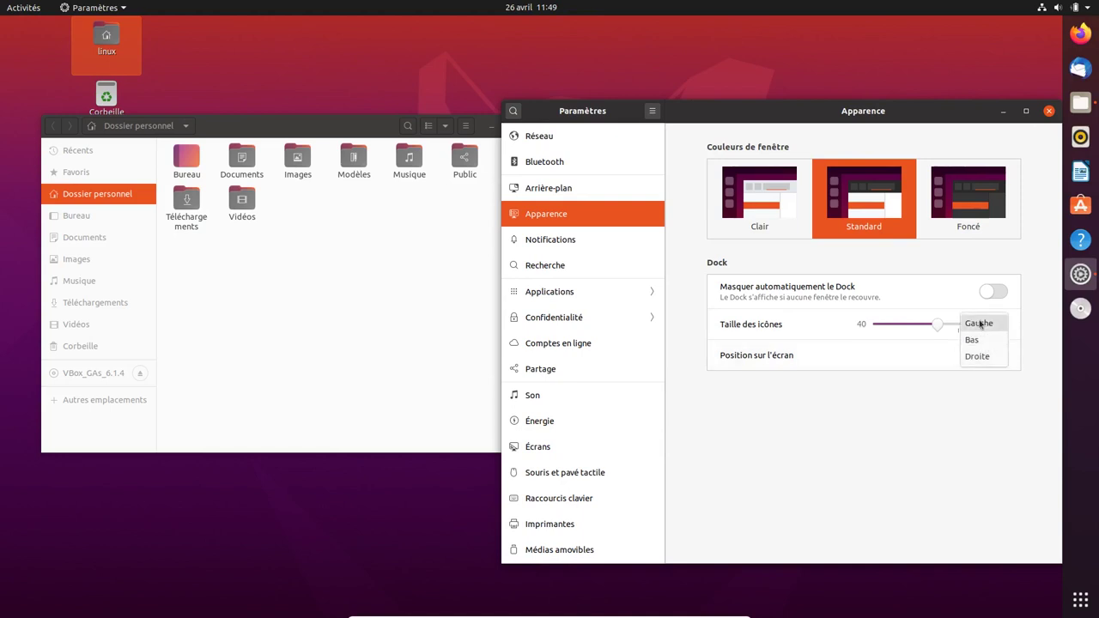
left_click(979, 324)
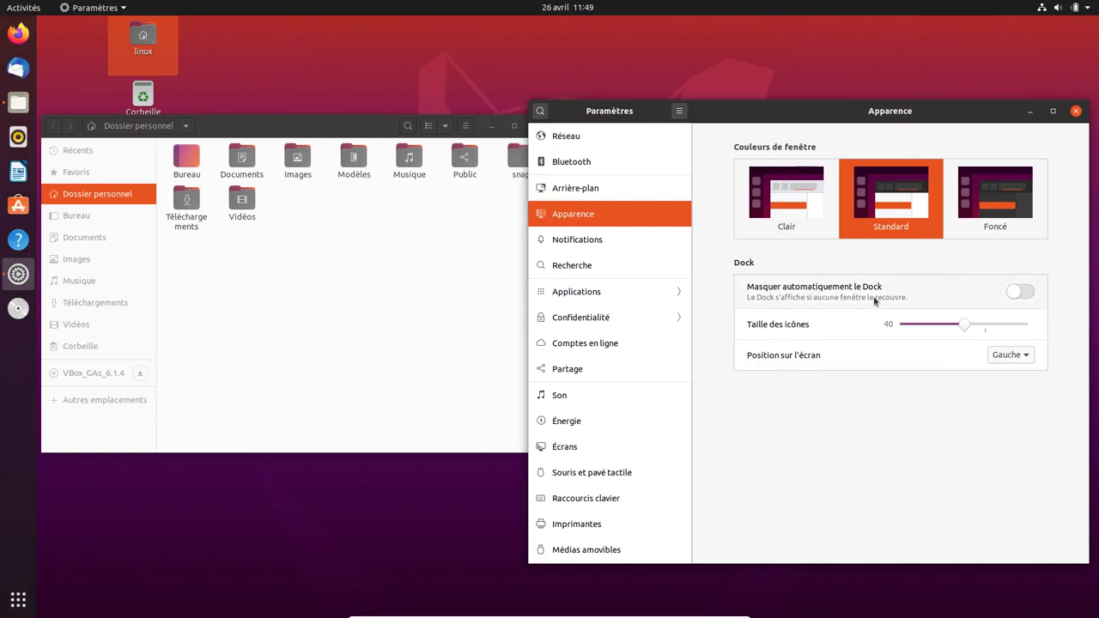
- Make the dock hide automatically and maximize the home folder window
left_click(1021, 291)
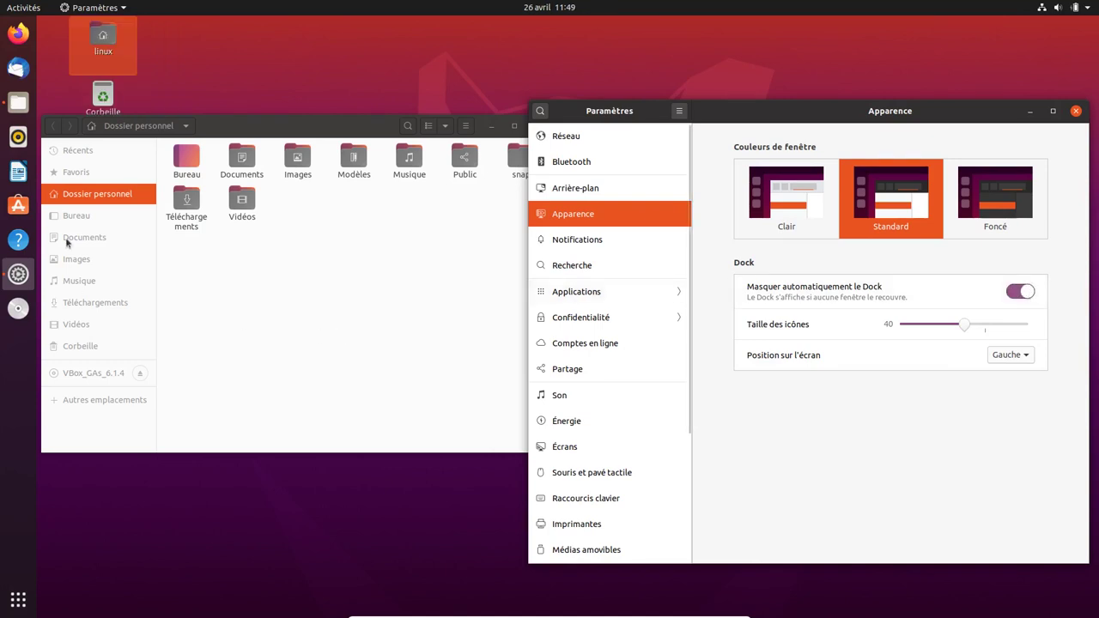
left_click(242, 133)
left_click_drag(242, 133, 242, 4)
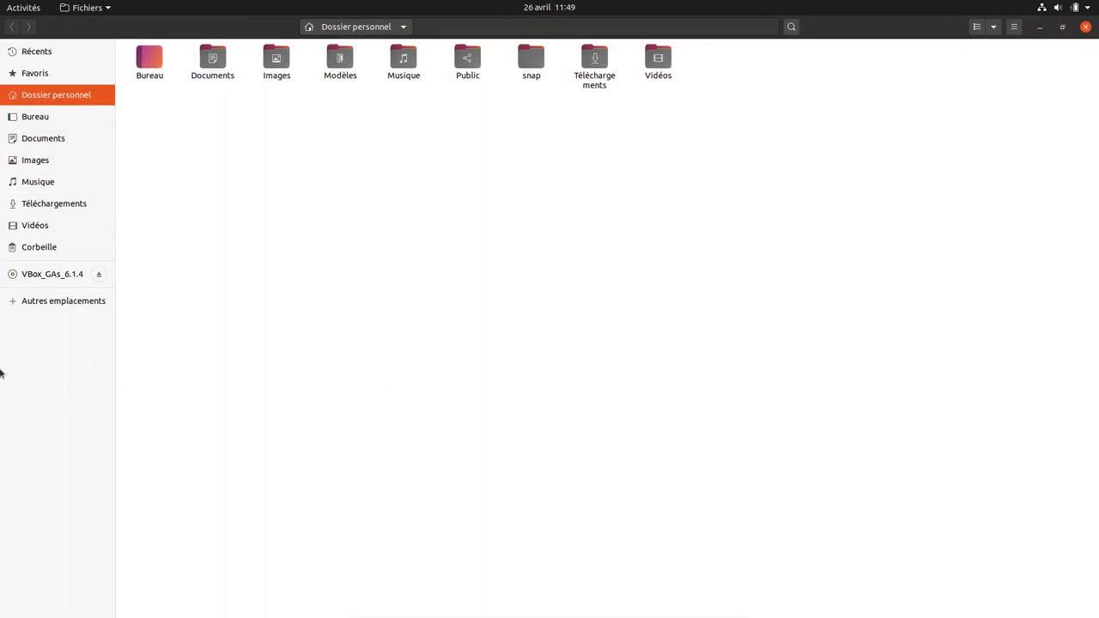
- Restore Files, show the Notifications page, glance at the calendar panel, then close Files
left_click(1062, 27)
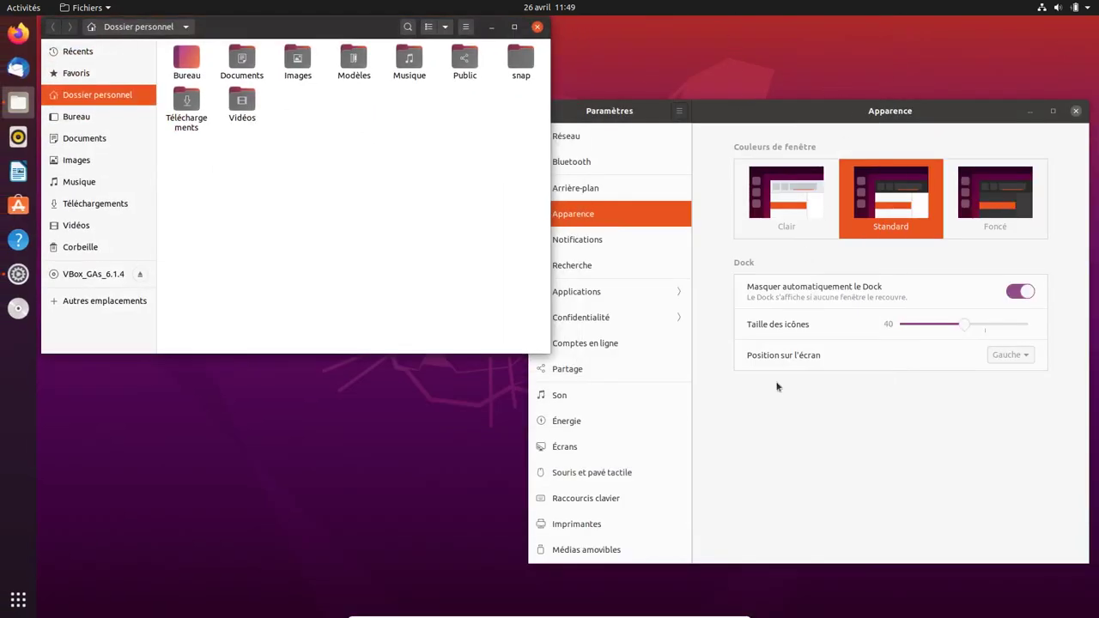
left_click(643, 247)
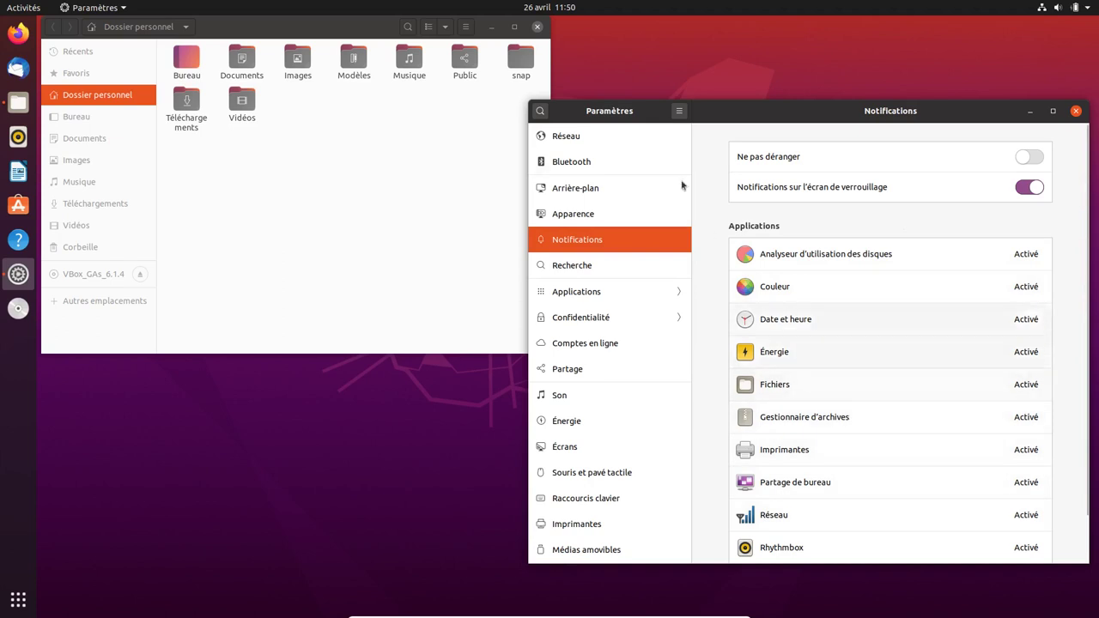
left_click(555, 8)
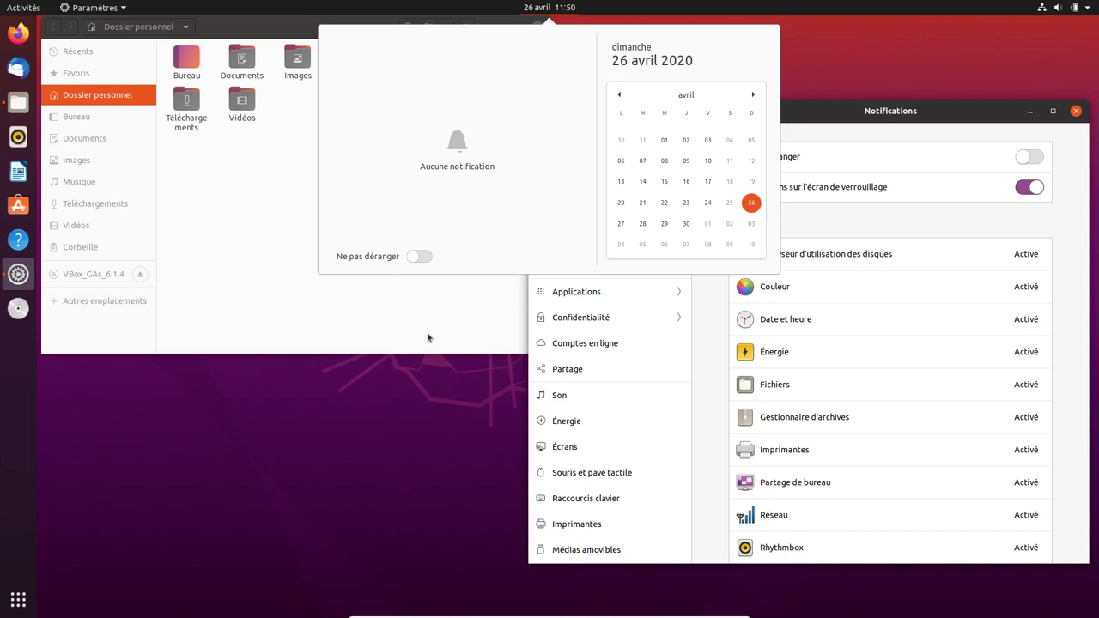
left_click(414, 427)
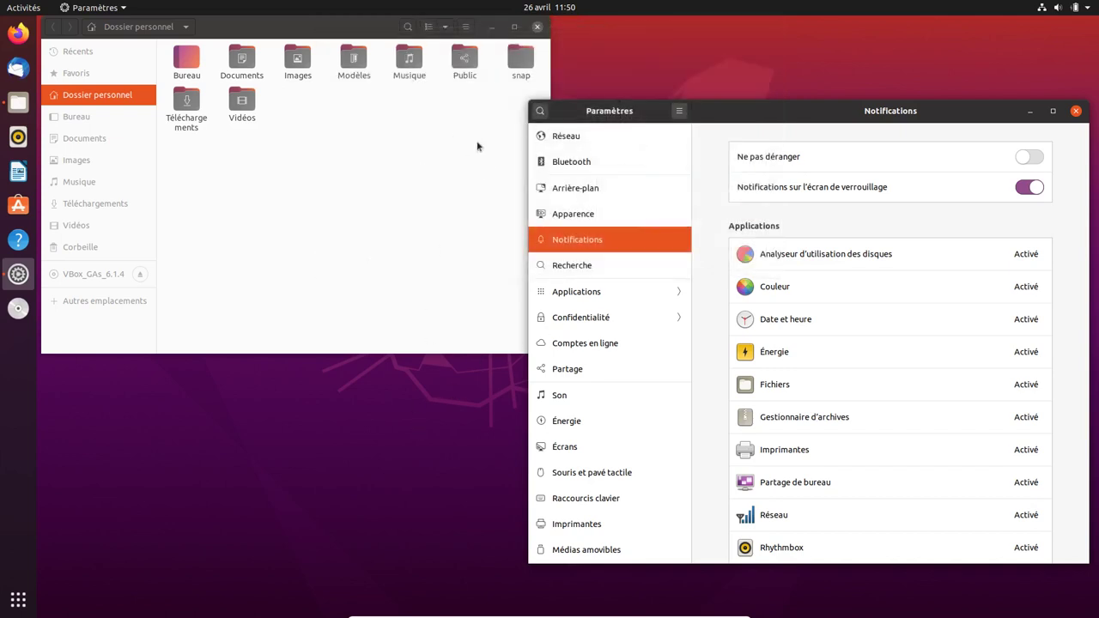
left_click(538, 27)
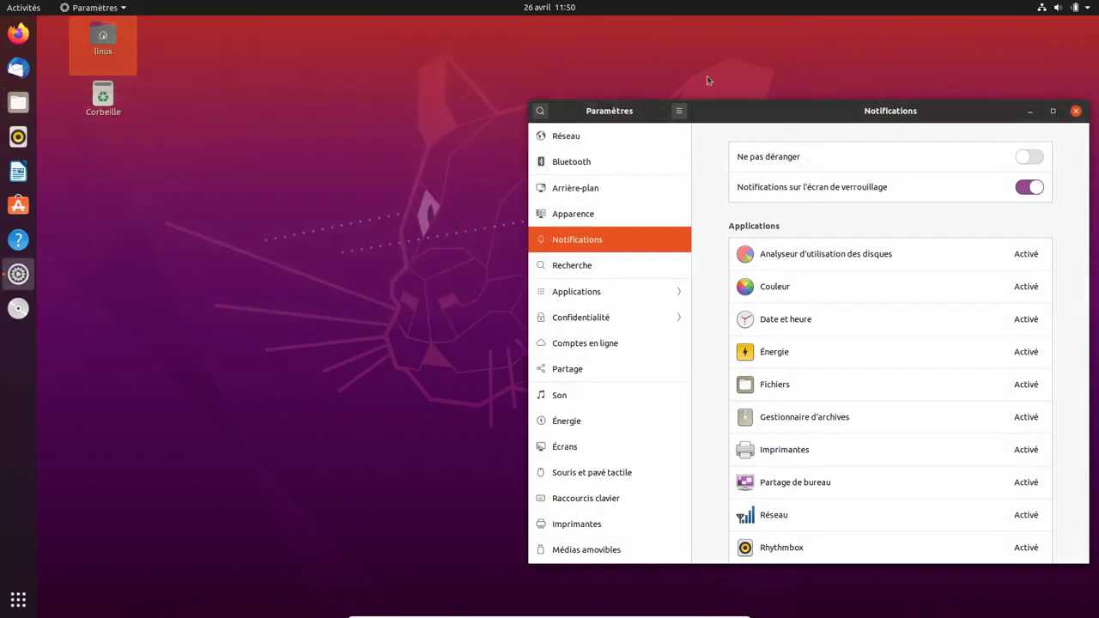
- Maximize Settings, visit Recherche, then open Applications showing Agenda's Recherche and Notifications switches
left_click_drag(730, 109, 607, 5)
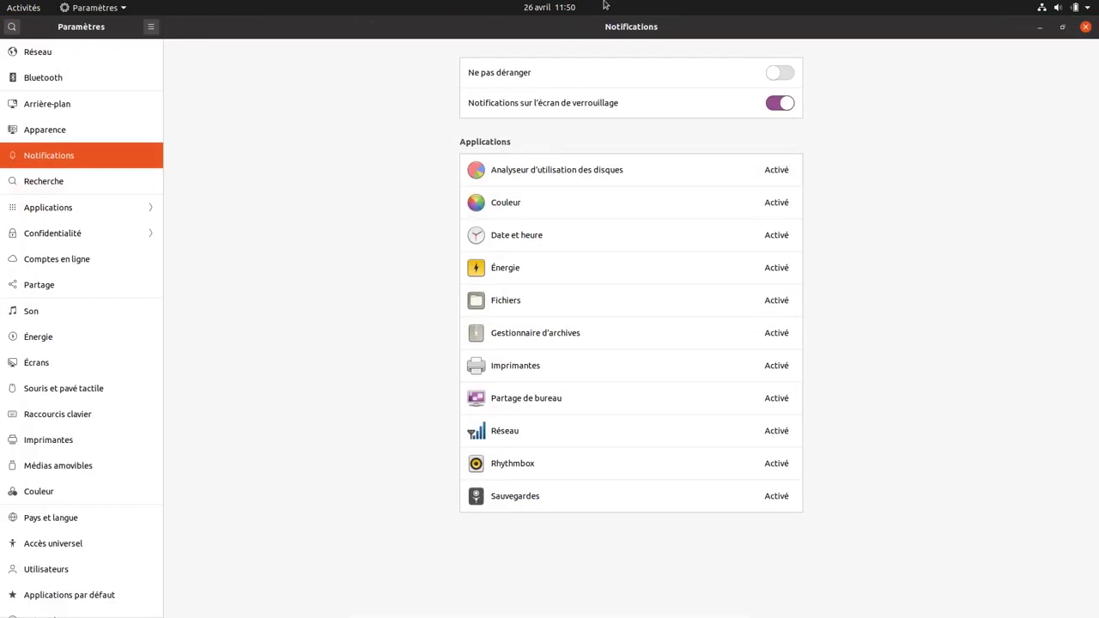
left_click(65, 183)
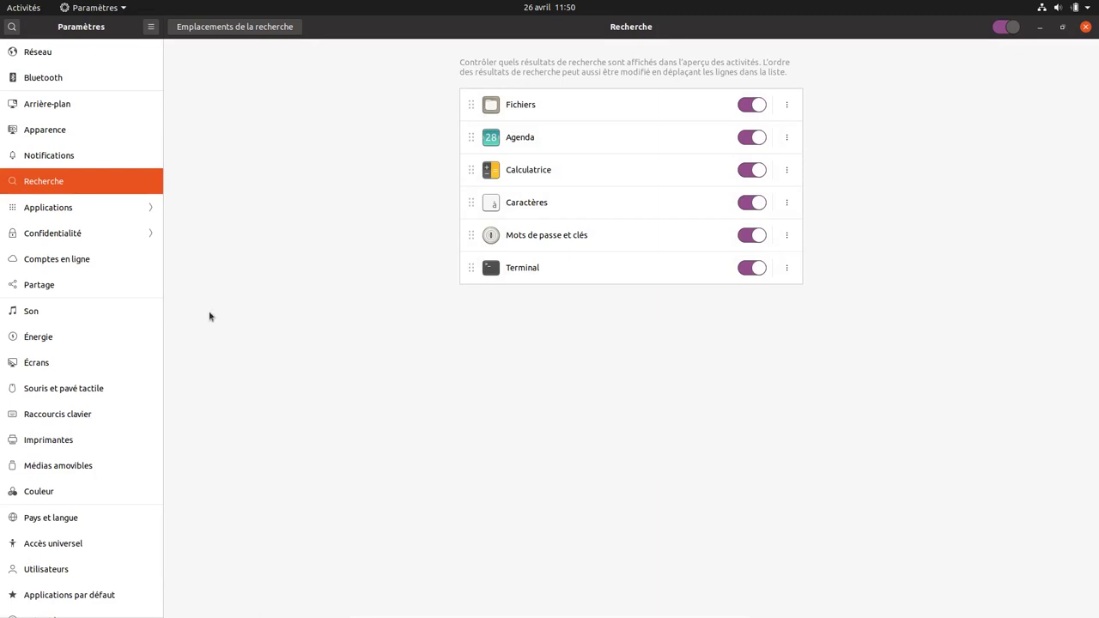
left_click(61, 209)
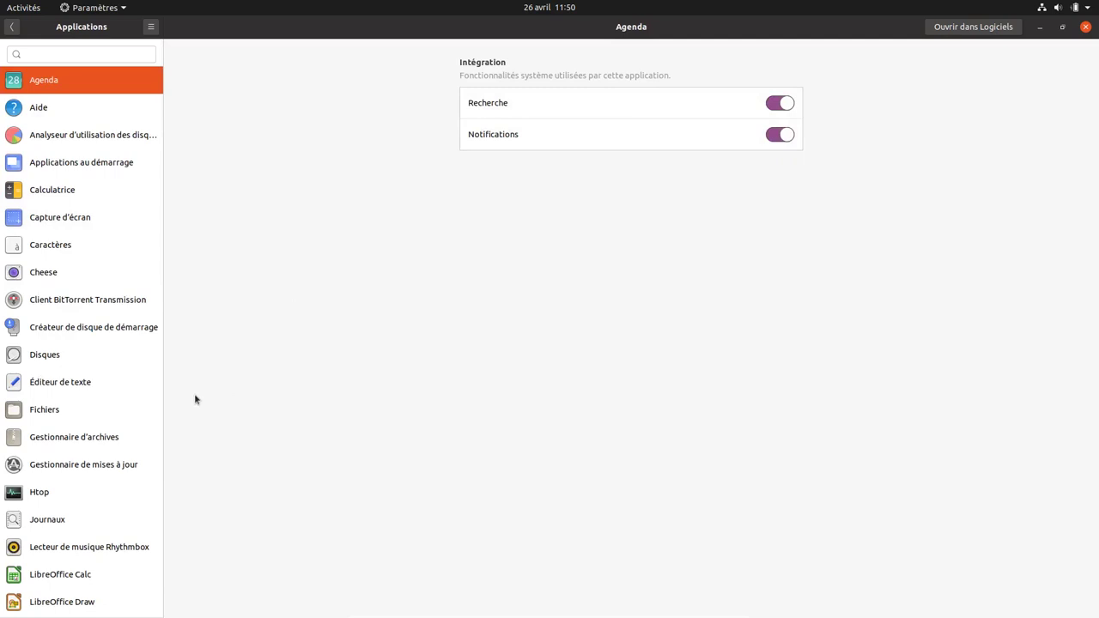
- Review Htop, Disques and Éditeur de texte settings, ending on Rhythmbox's 12 default audio types
left_click(59, 495)
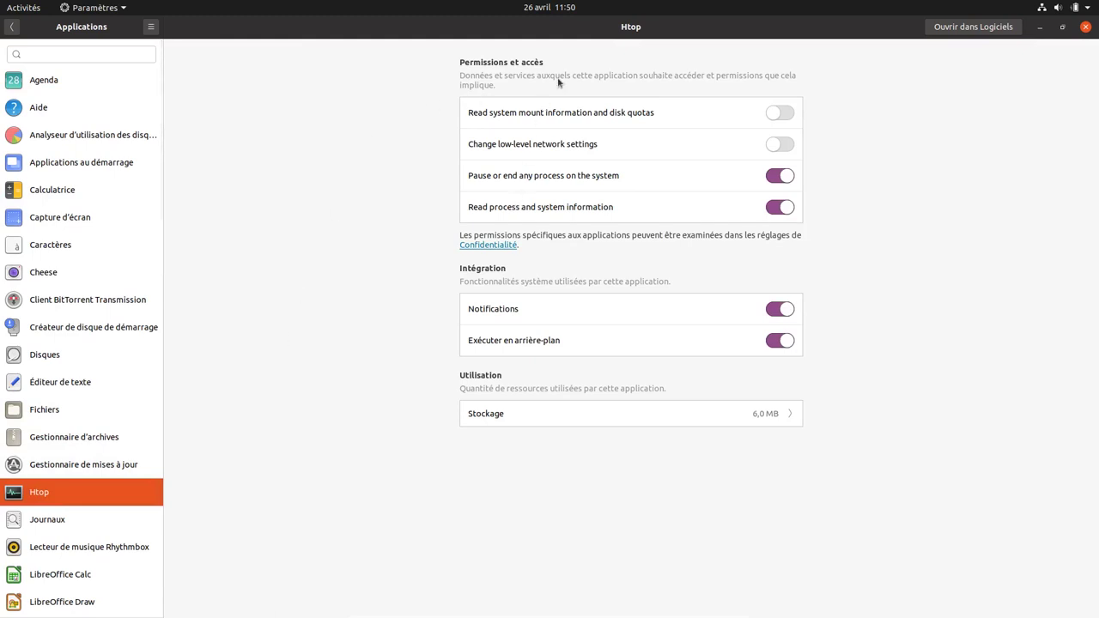
left_click(37, 361)
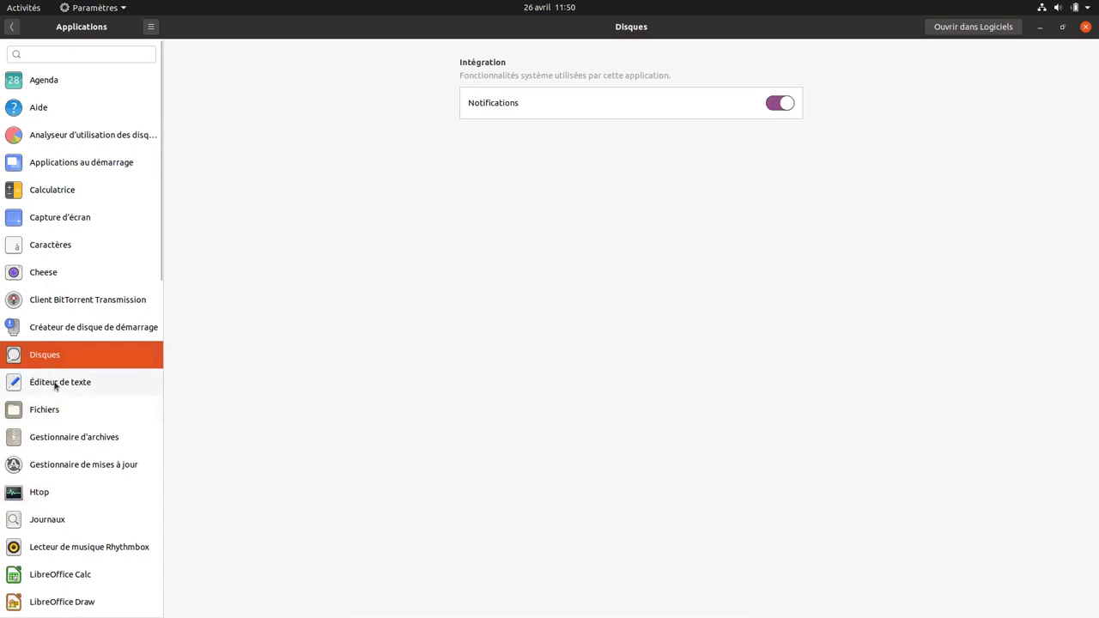
left_click(57, 384)
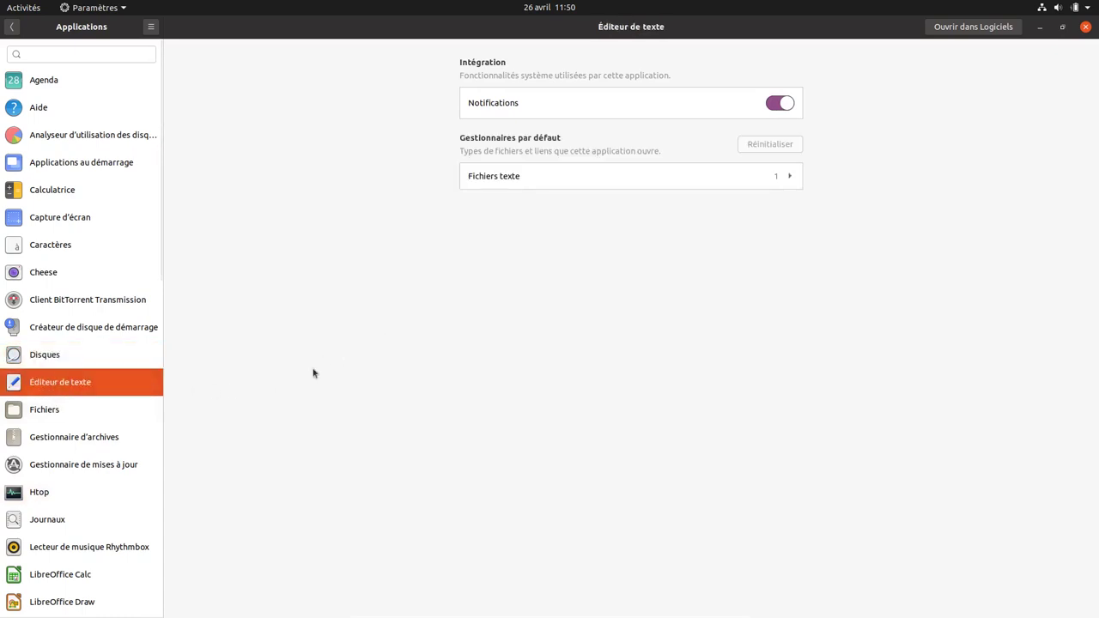
left_click(47, 550)
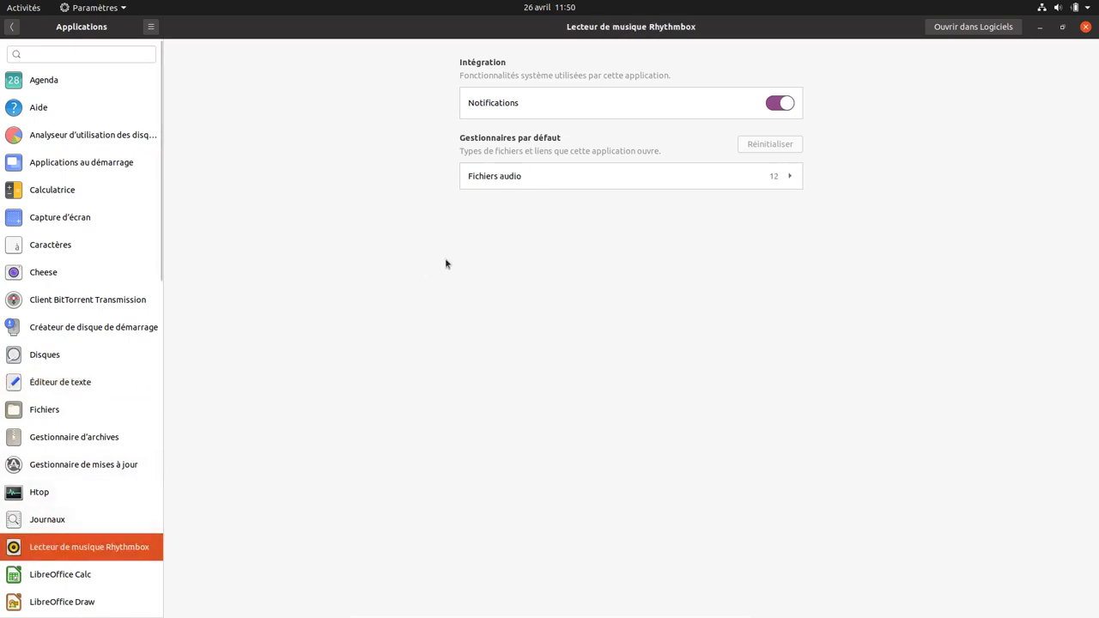
scroll(35, 561, "down", 15)
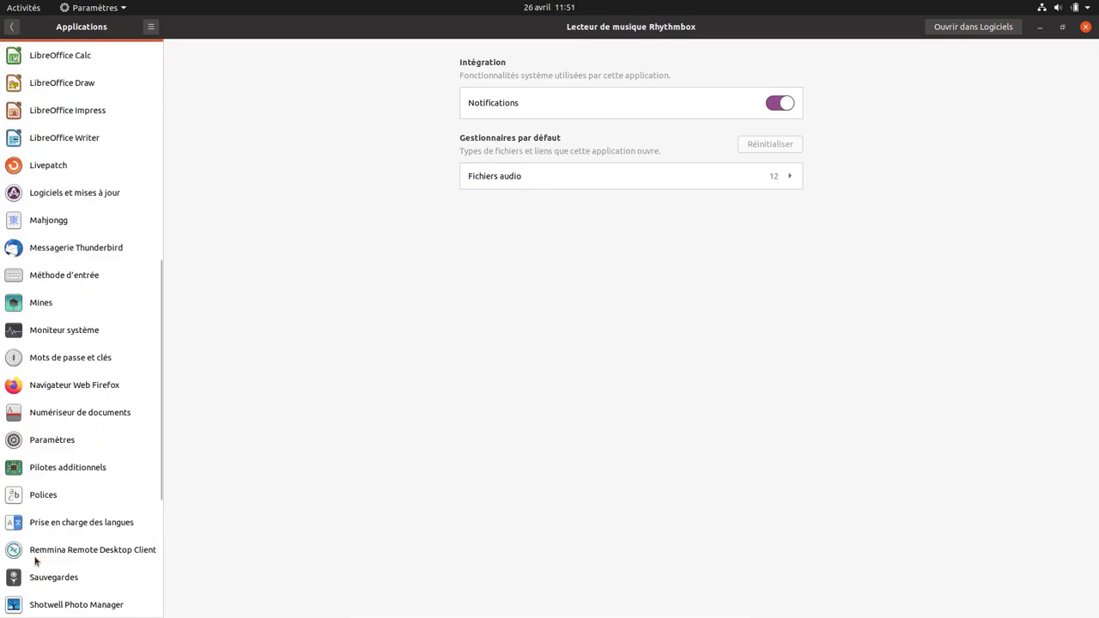
scroll(35, 561, "up", 15)
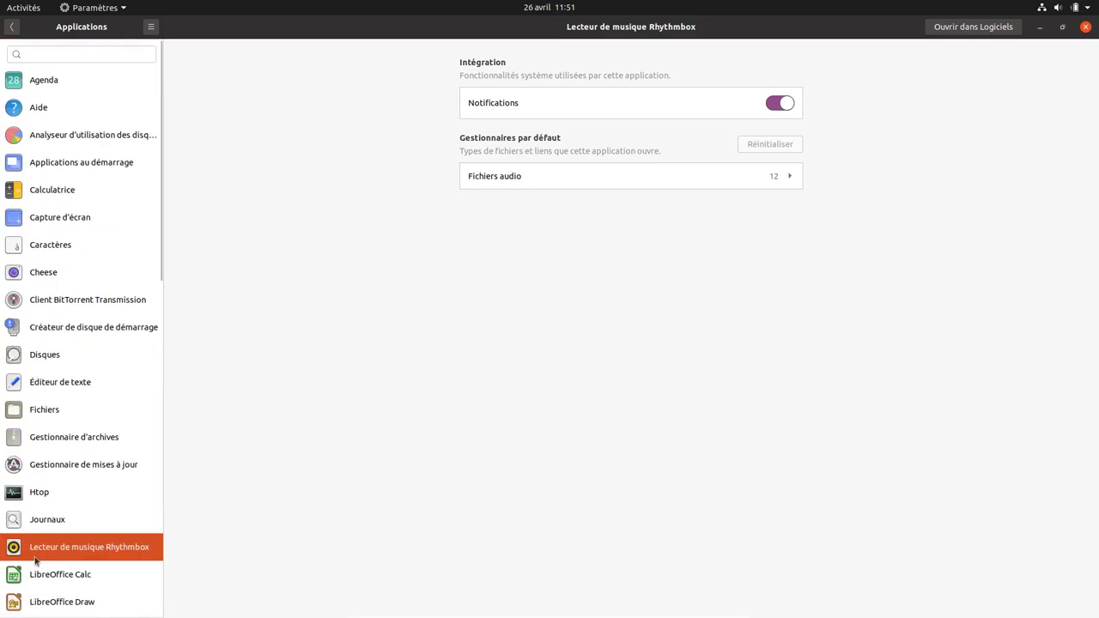
- In Verrouillage de l'écran, set a 10-minute blank-screen delay and disable auto-lock and lock on suspend
left_click(11, 28)
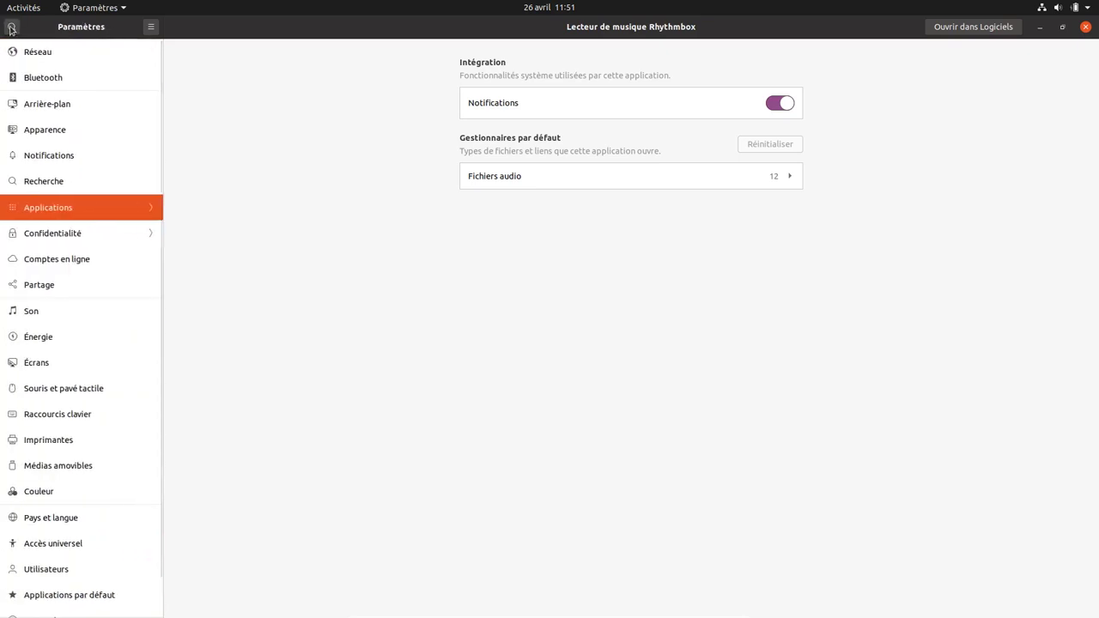
left_click(49, 236)
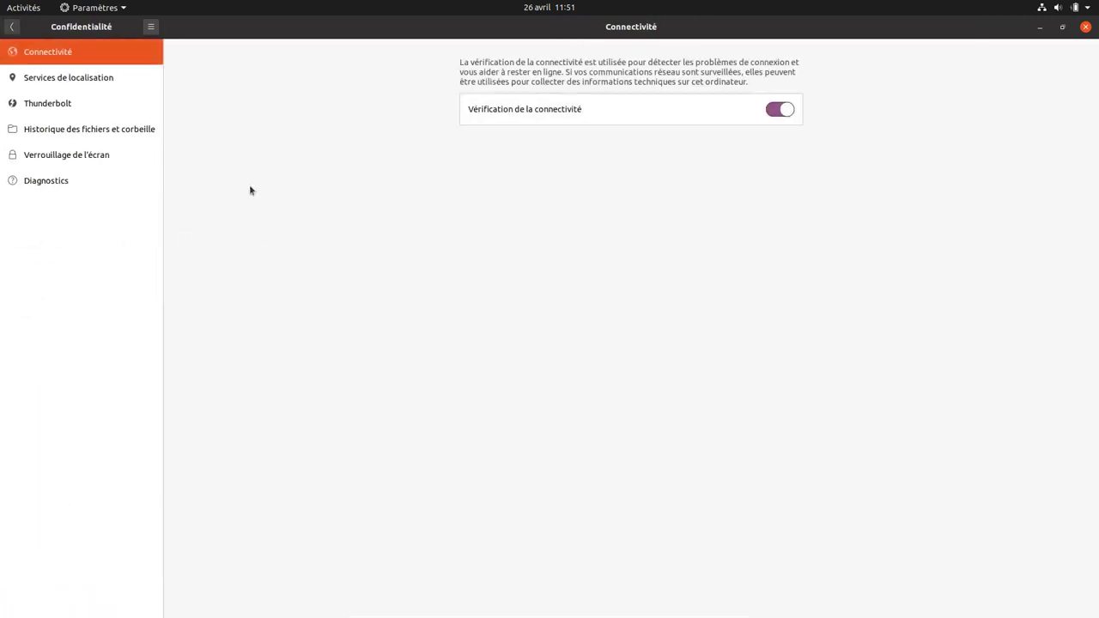
left_click(104, 160)
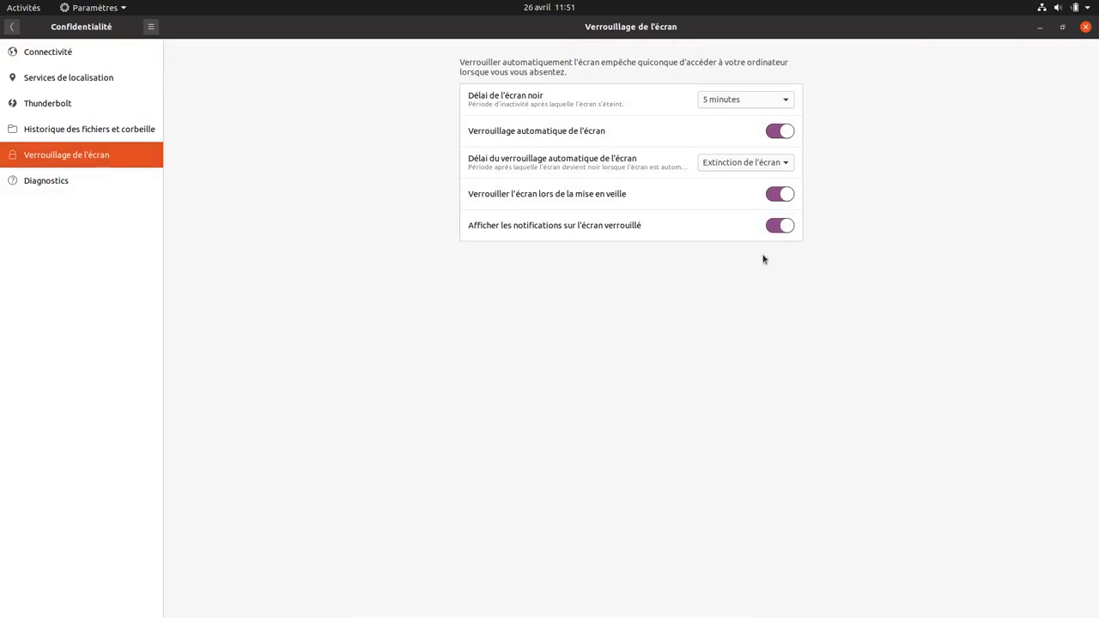
left_click(783, 99)
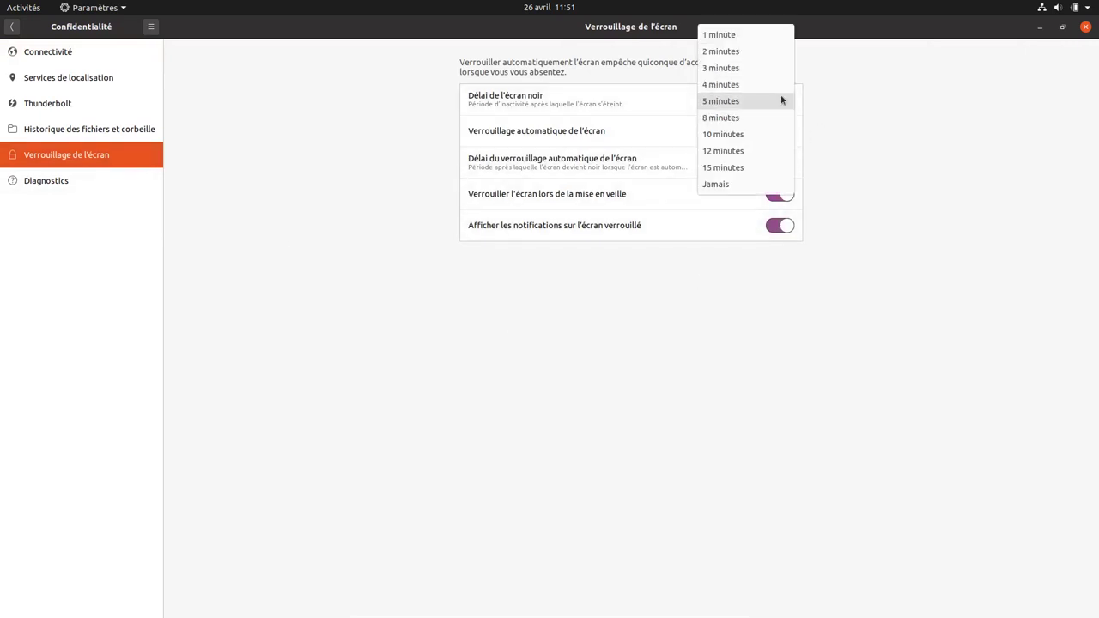
left_click(761, 135)
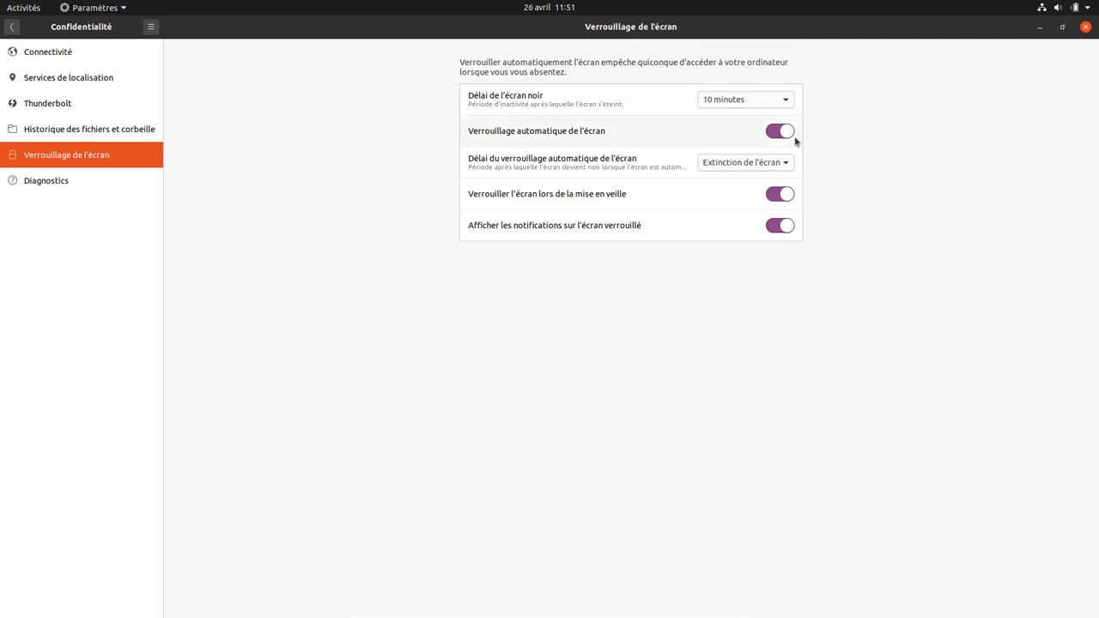
left_click(771, 133)
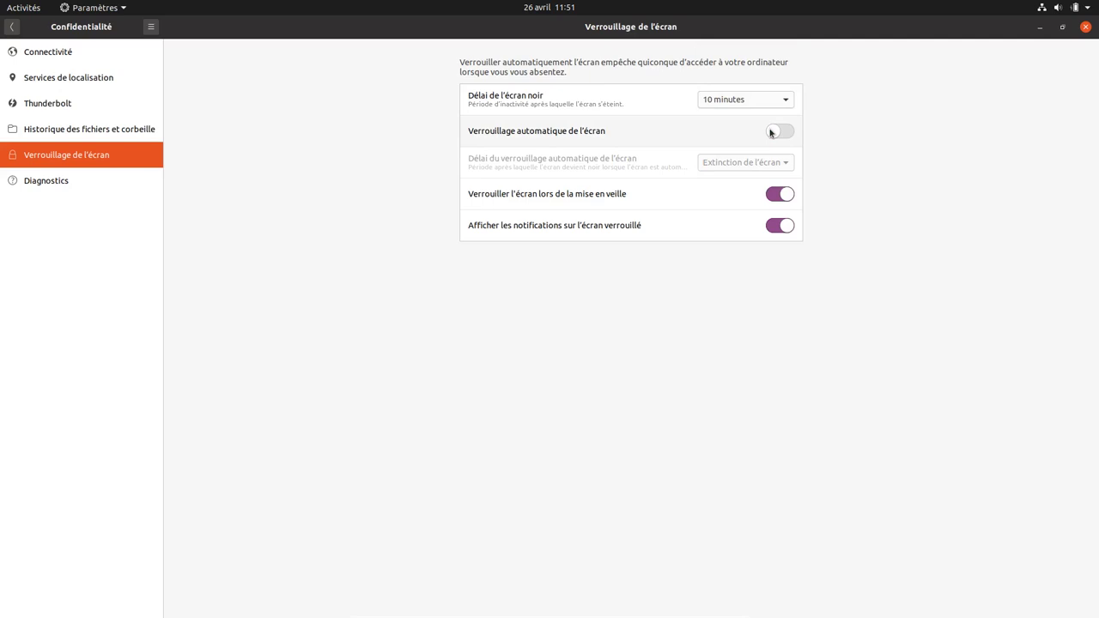
left_click(769, 195)
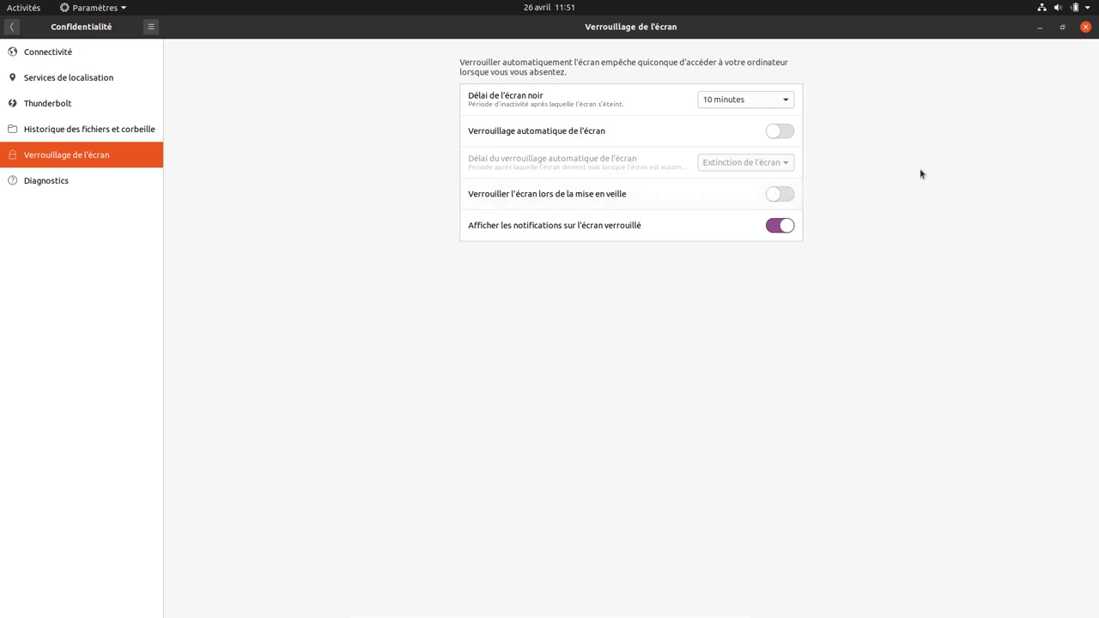
left_click(10, 28)
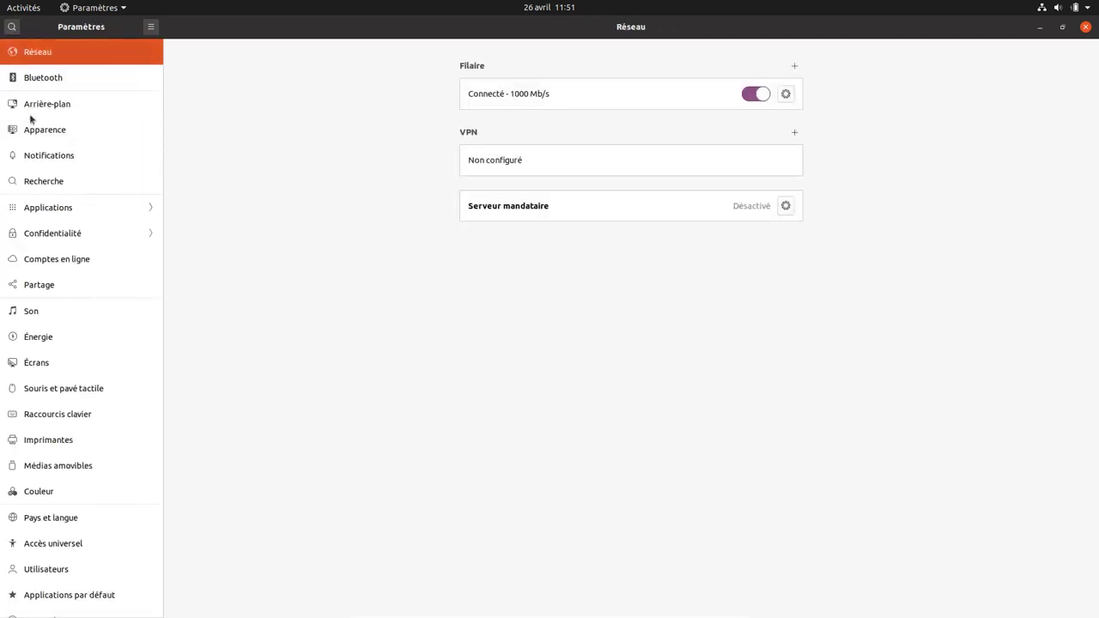
- Pass through the online accounts, sharing and Son pages to Énergie, showing a full battery
left_click(39, 263)
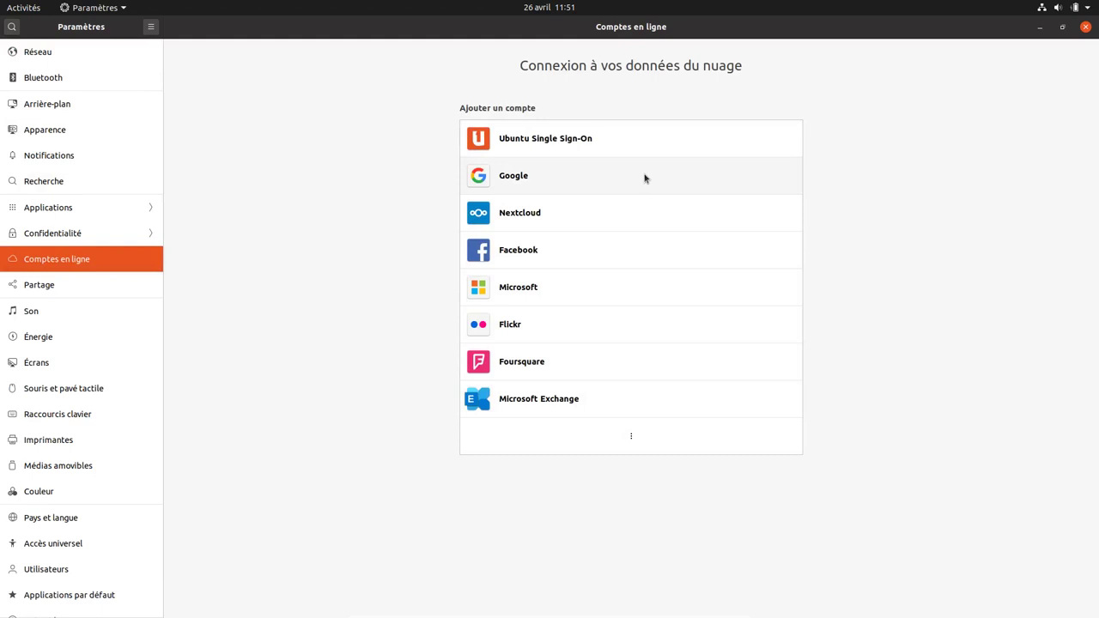
left_click(547, 8)
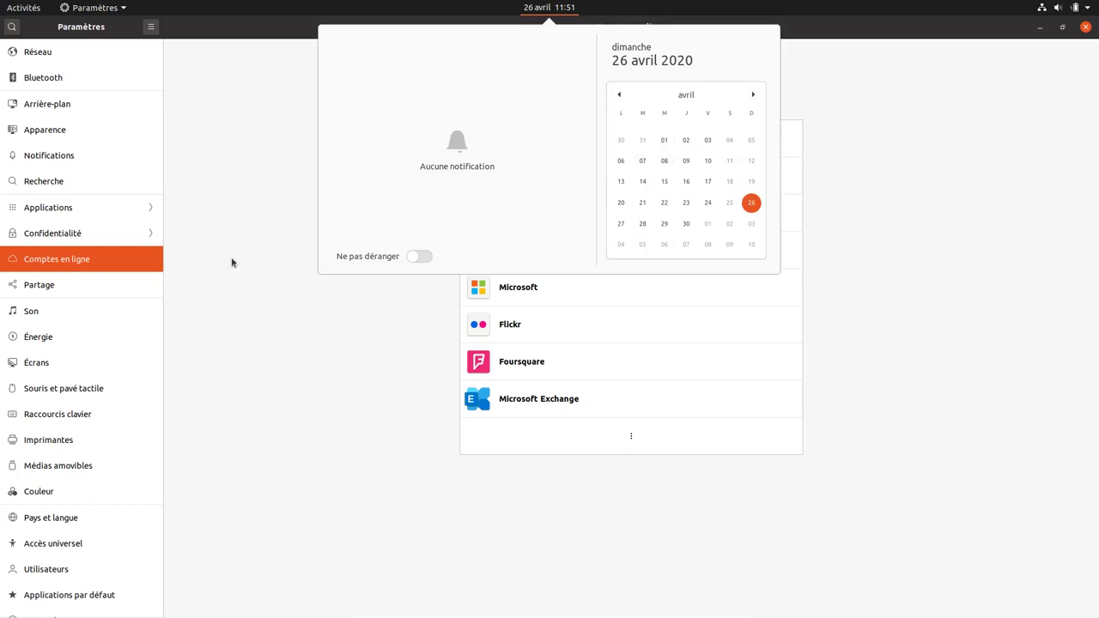
left_click(70, 290)
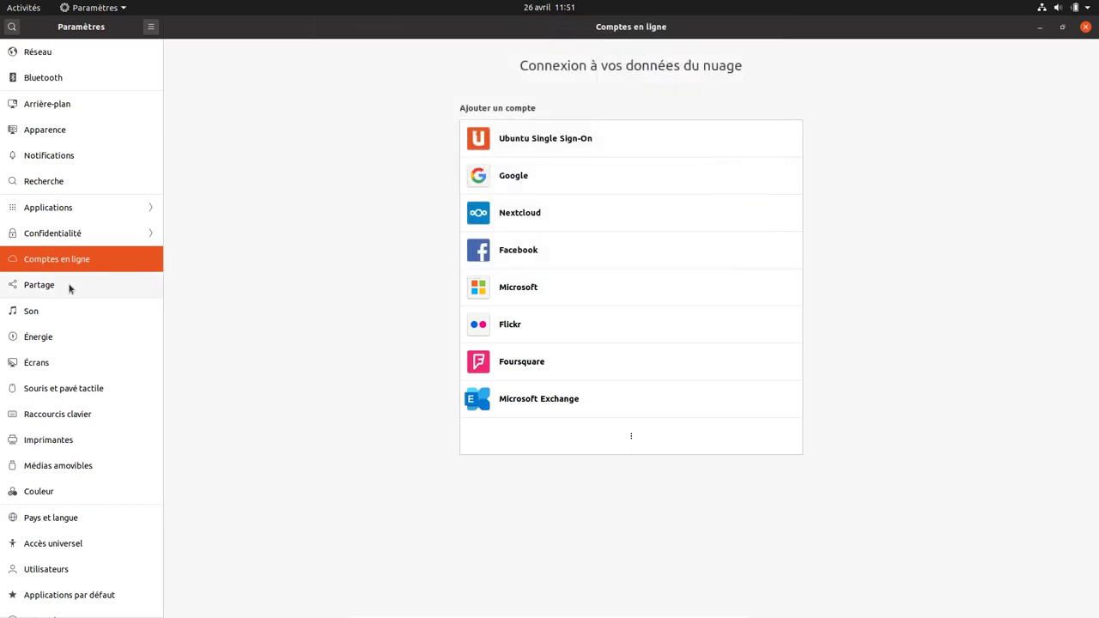
left_click(70, 287)
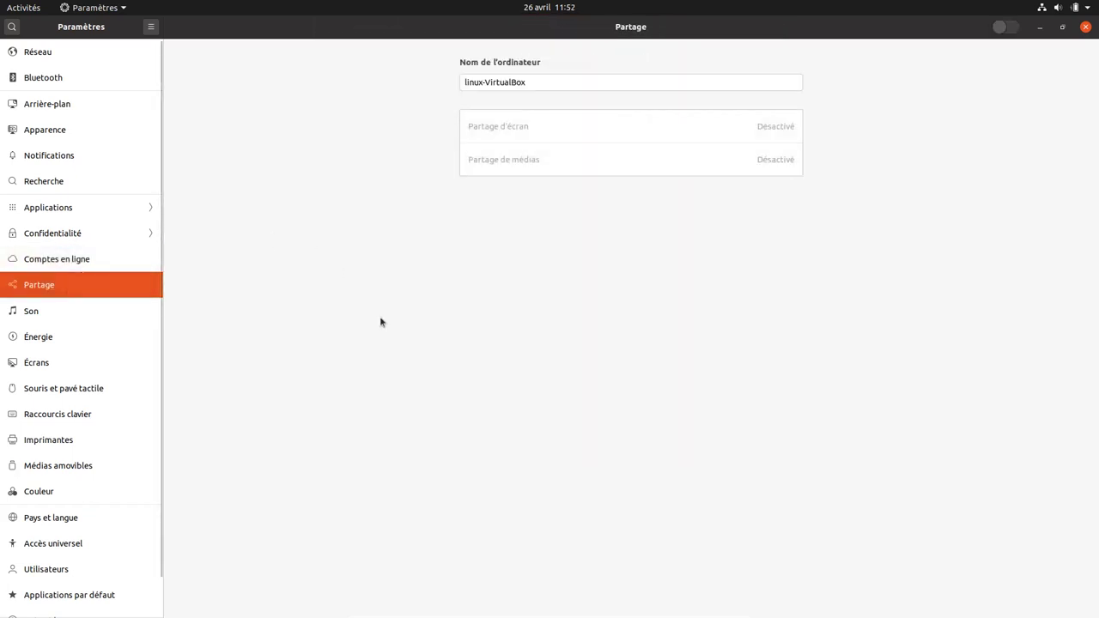
left_click(91, 314)
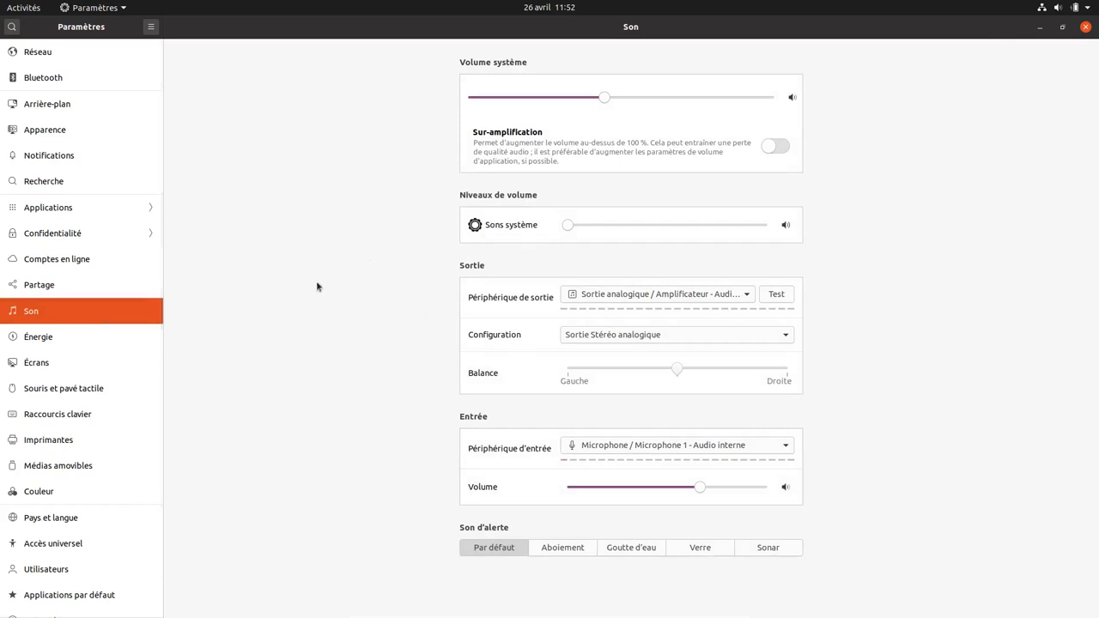
left_click(60, 348)
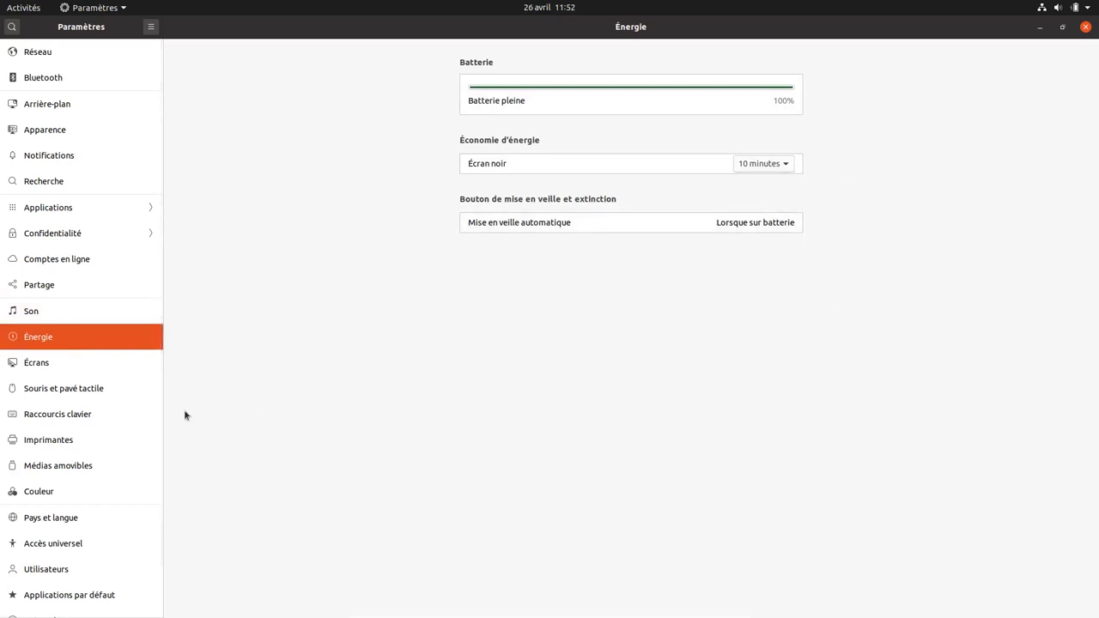
- In Écrans, enable fractional scaling, try 125 % and 150 %, keep 100 %, then open Souris et pavé tactile
left_click(67, 367)
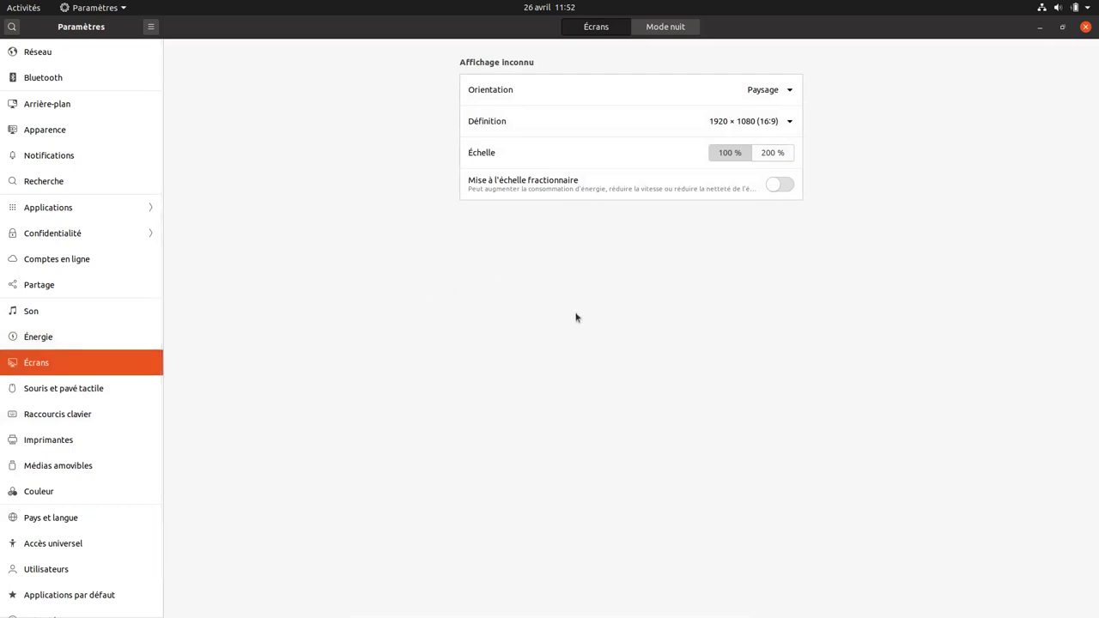
left_click(783, 186)
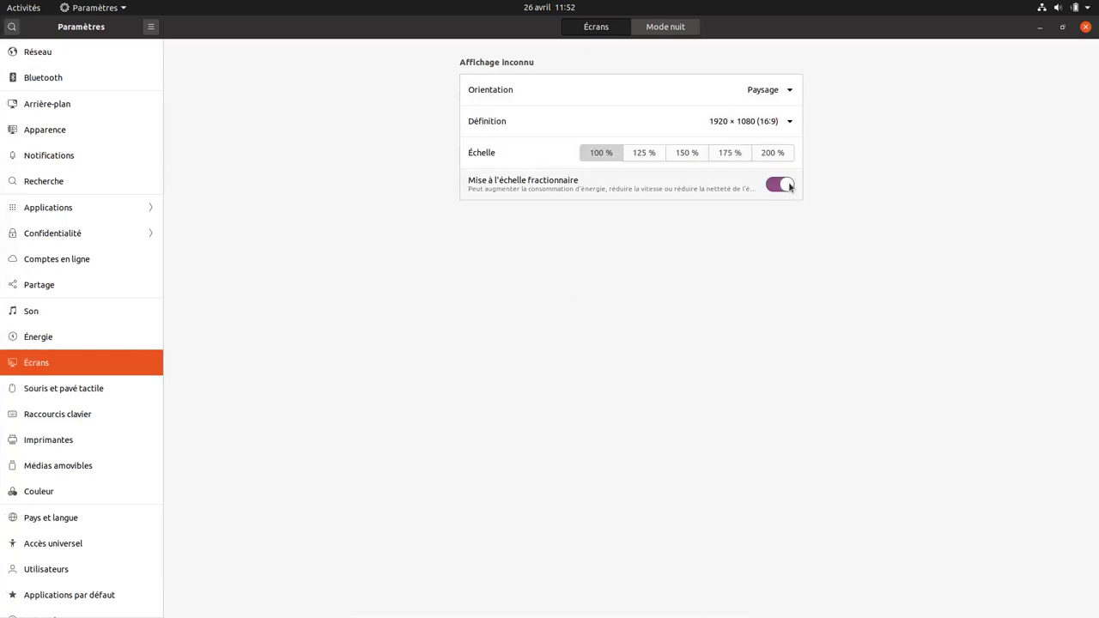
left_click(646, 156)
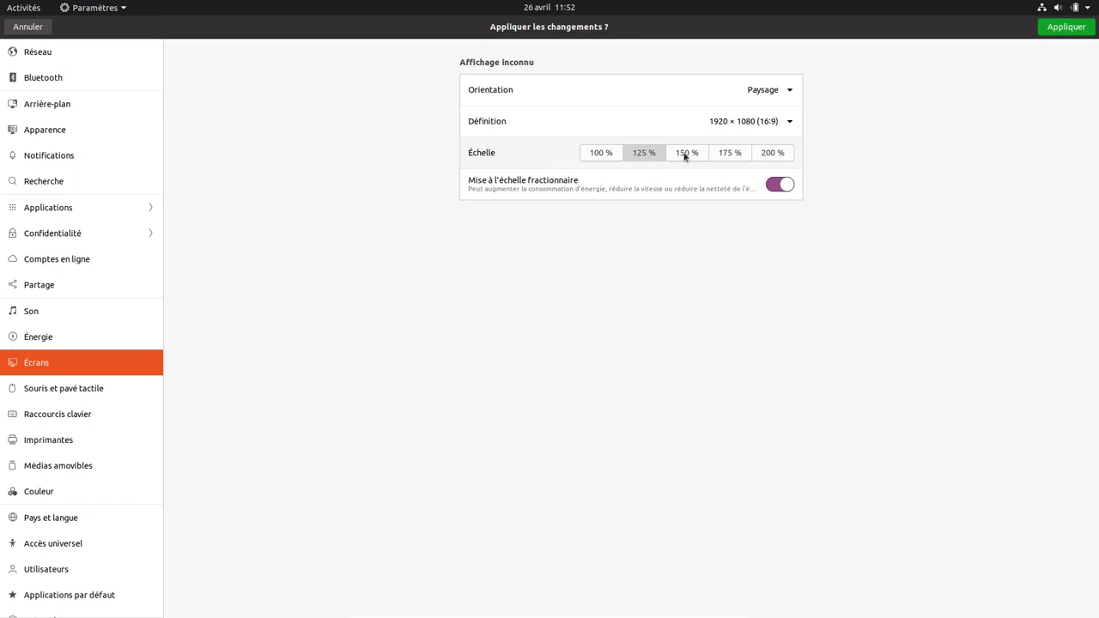
left_click(684, 156)
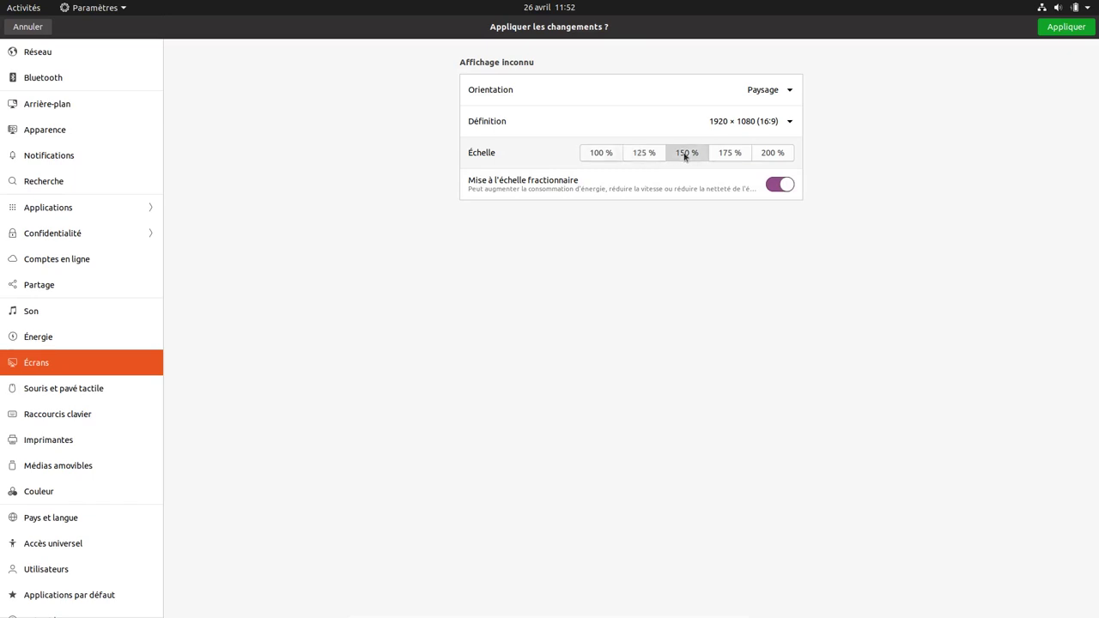
left_click(598, 154)
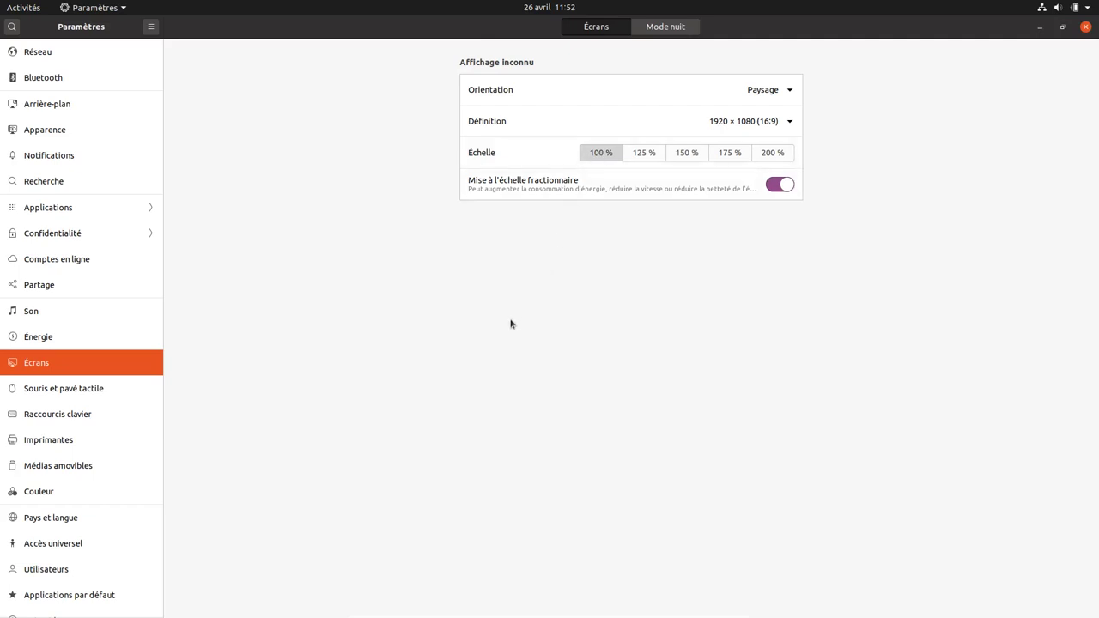
left_click(104, 389)
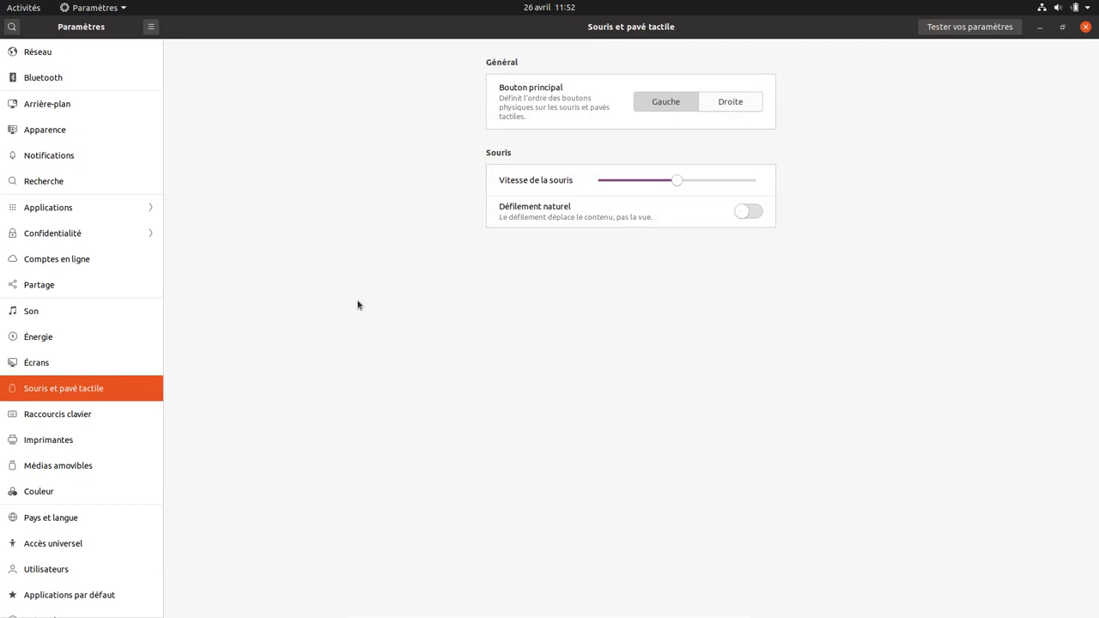
- Browse shortcuts, printers, removable media and colour pages, then open and close Pays et langue's language manager
left_click(85, 414)
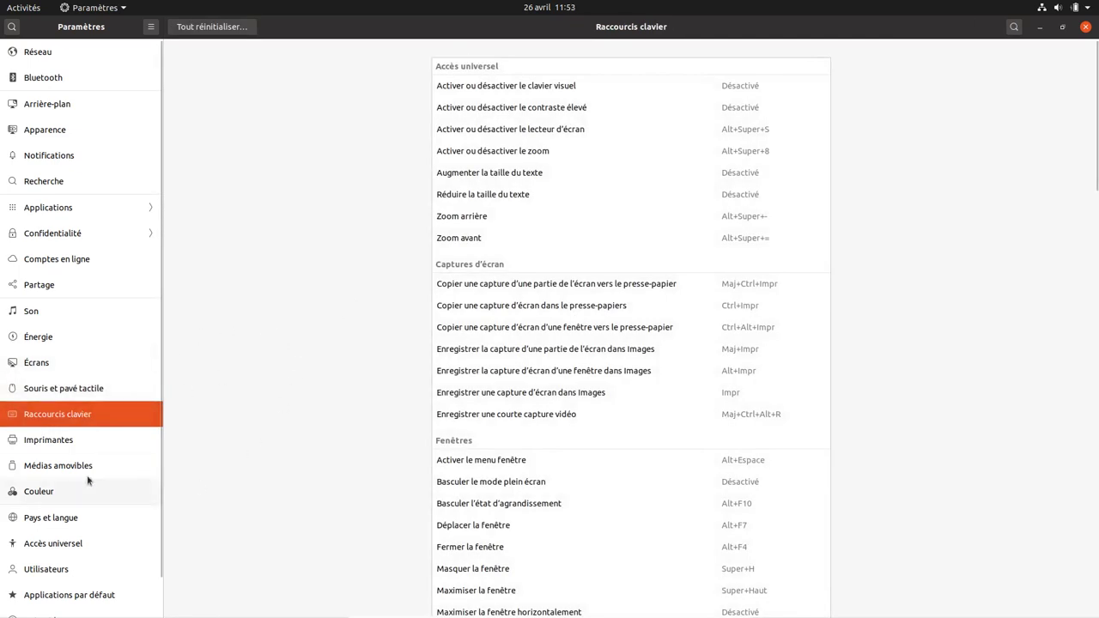
left_click(55, 445)
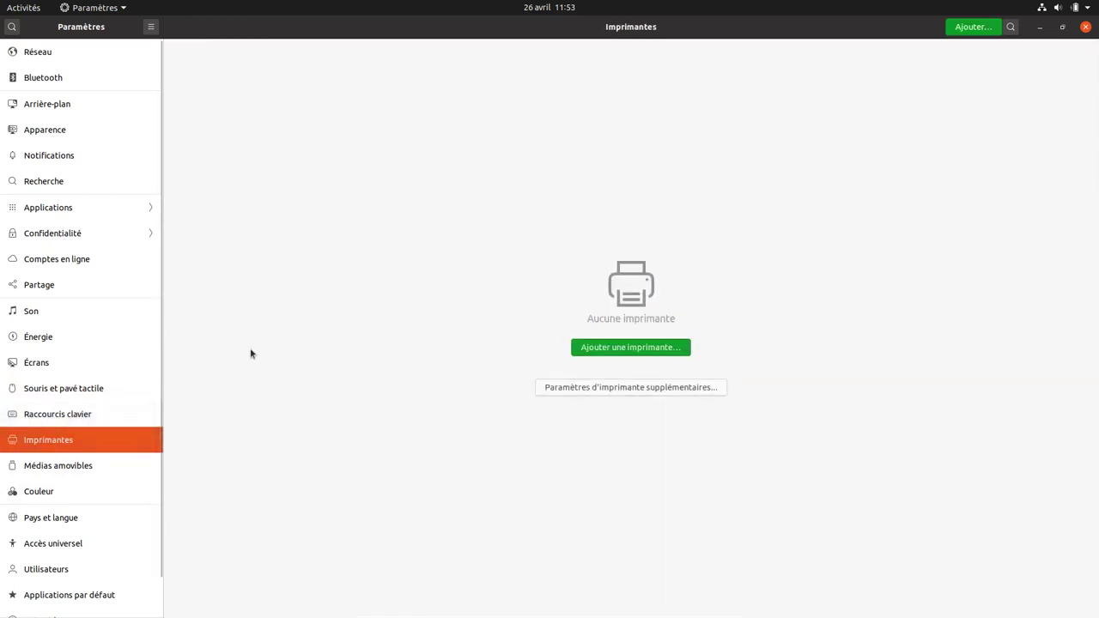
left_click(81, 465)
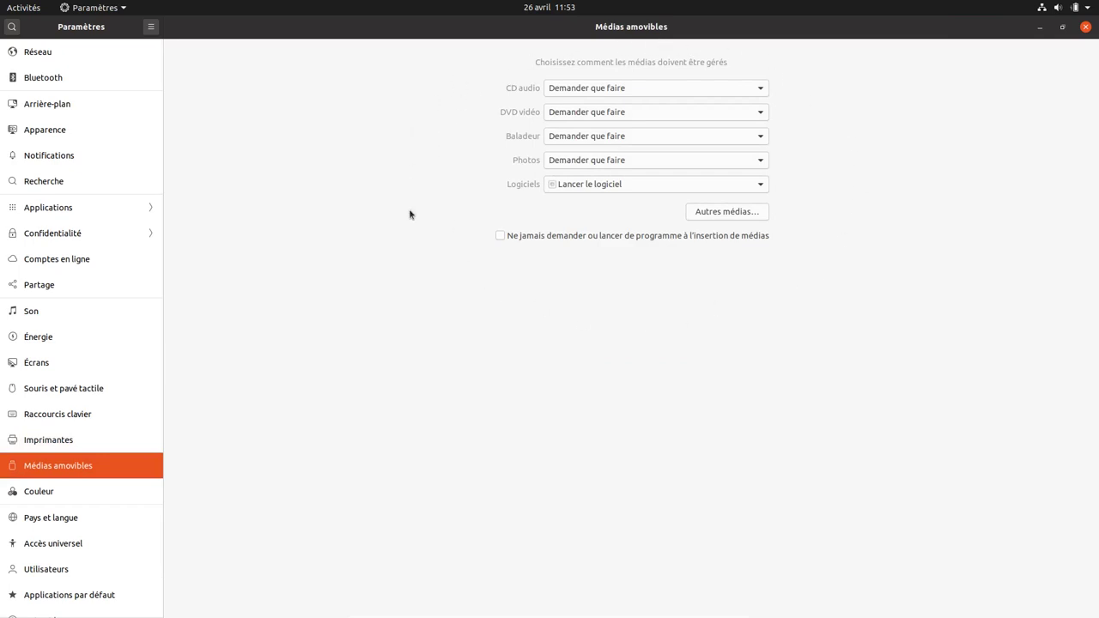
left_click(84, 492)
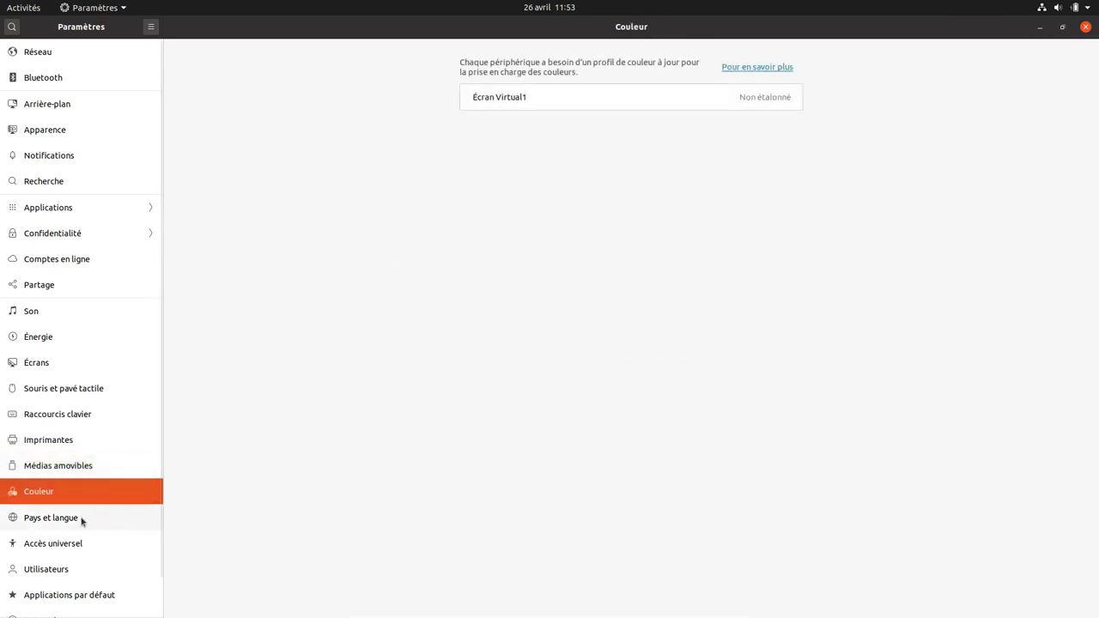
left_click(75, 519)
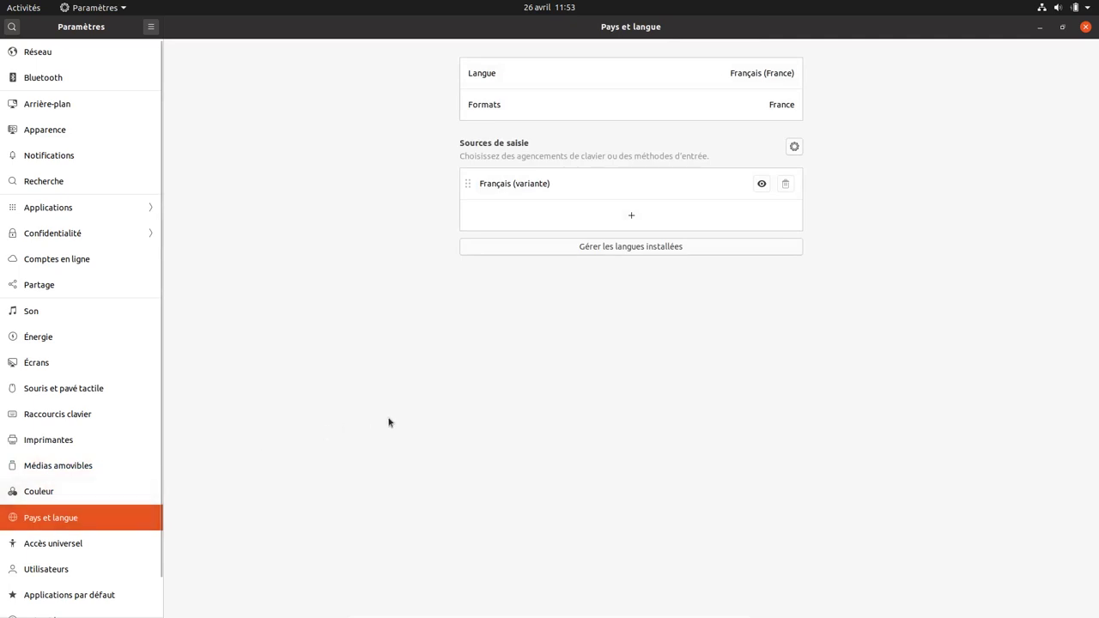
left_click(678, 247)
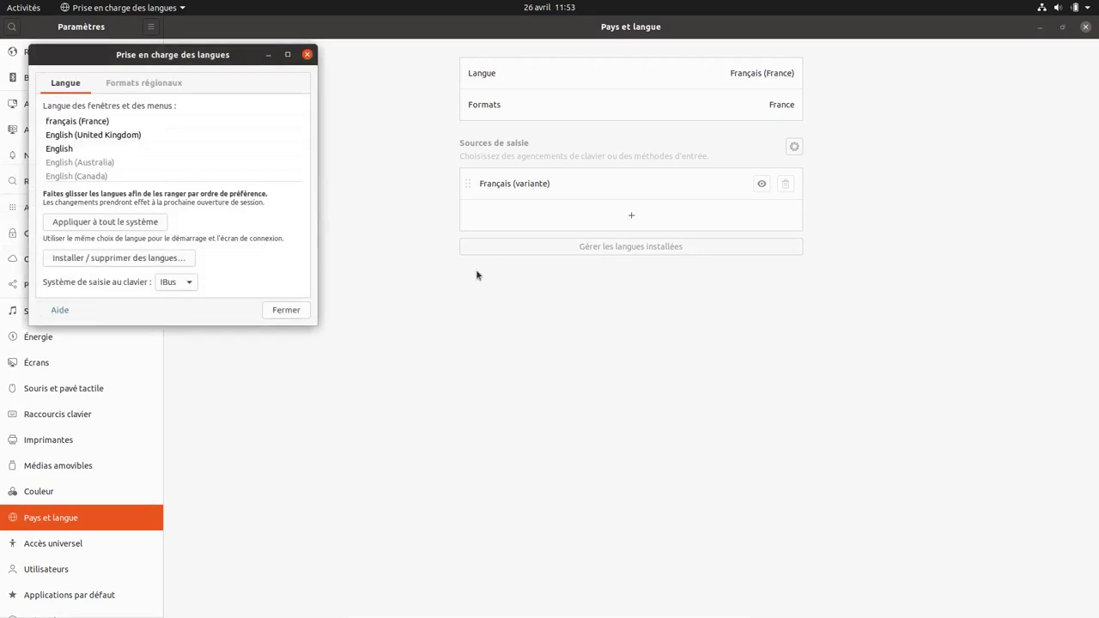
left_click(286, 310)
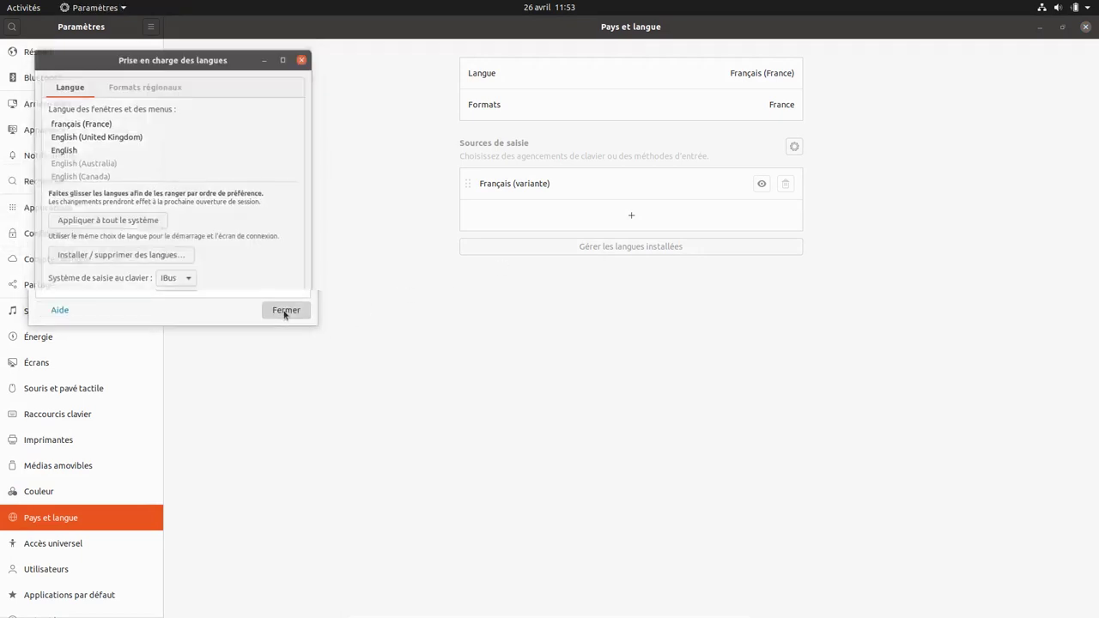
- In Accès universel, switch Grand texte on and then back off
left_click(65, 543)
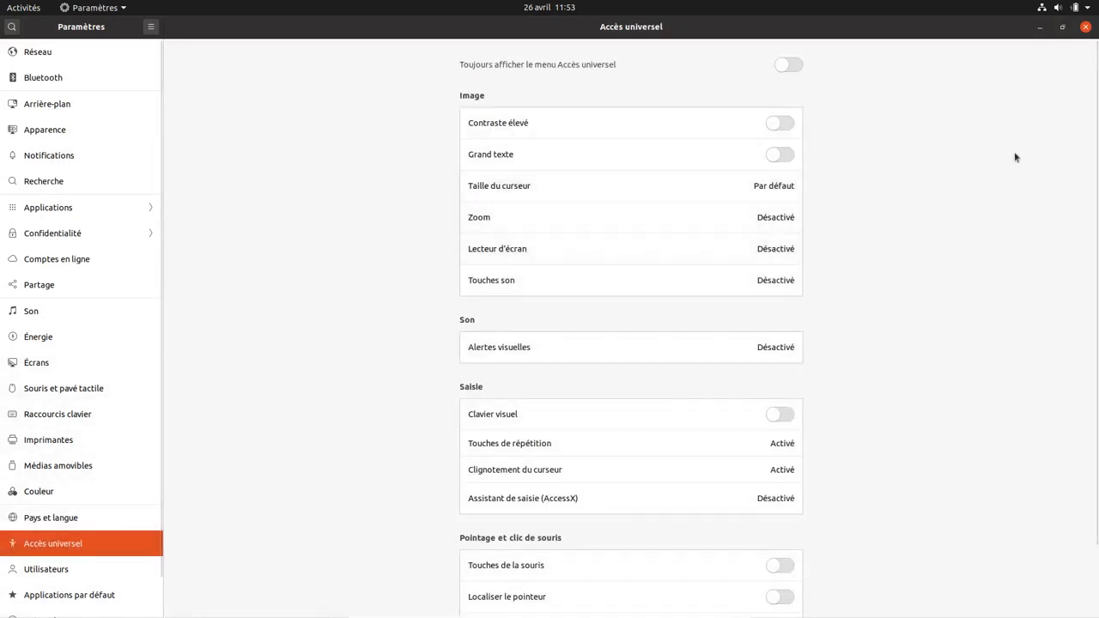
left_click(781, 156)
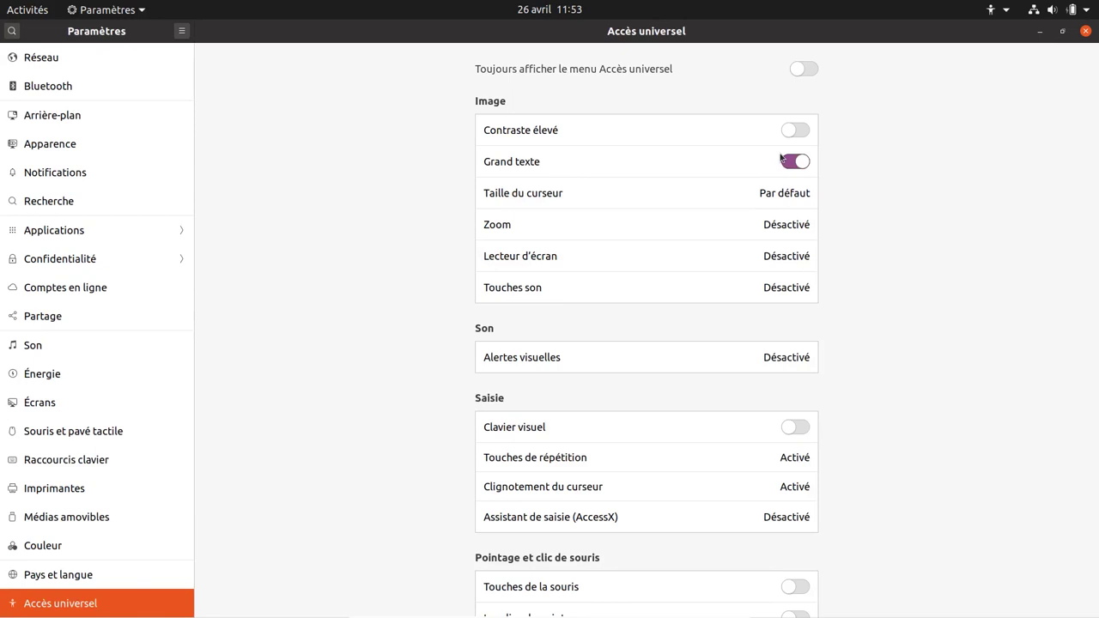
left_click(792, 163)
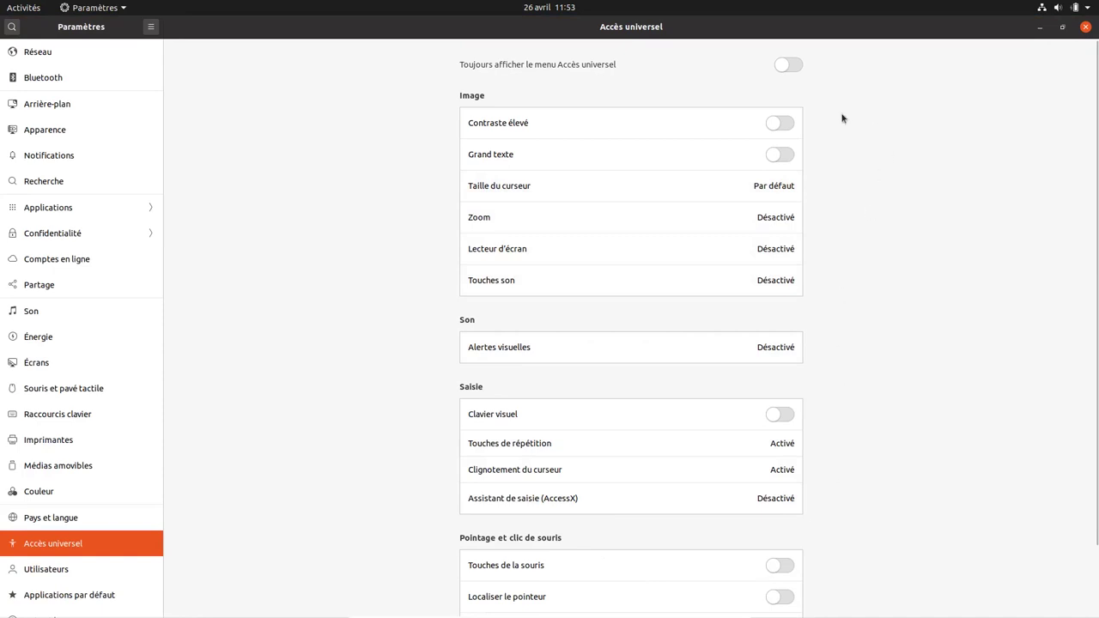
- In Utilisateurs, start a password change and cancel it, then go to Applications par défaut
left_click(58, 570)
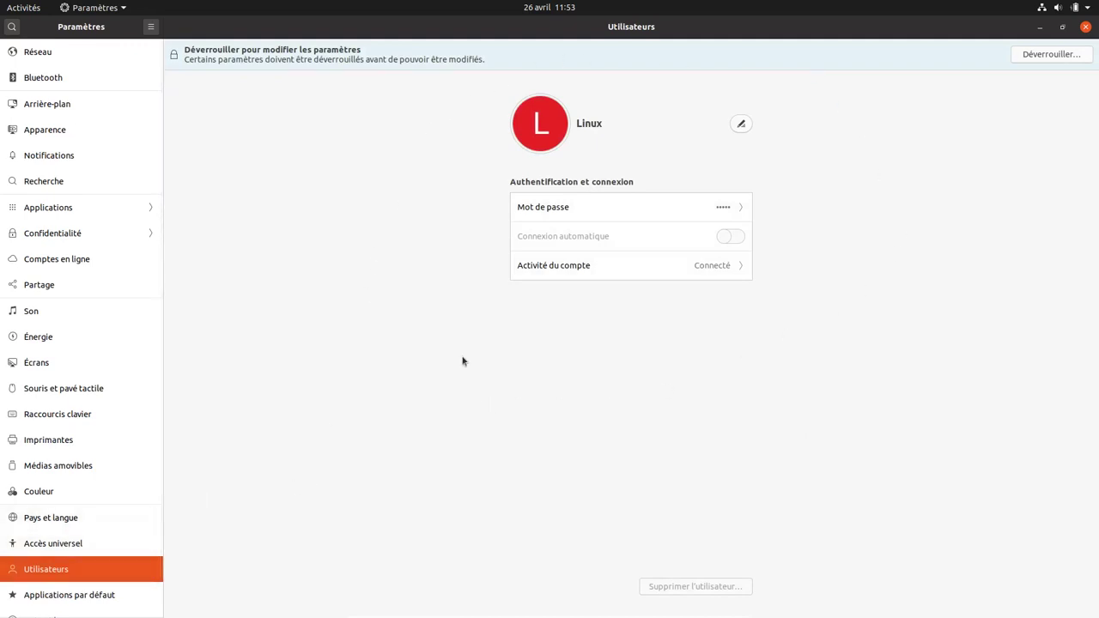
left_click(672, 212)
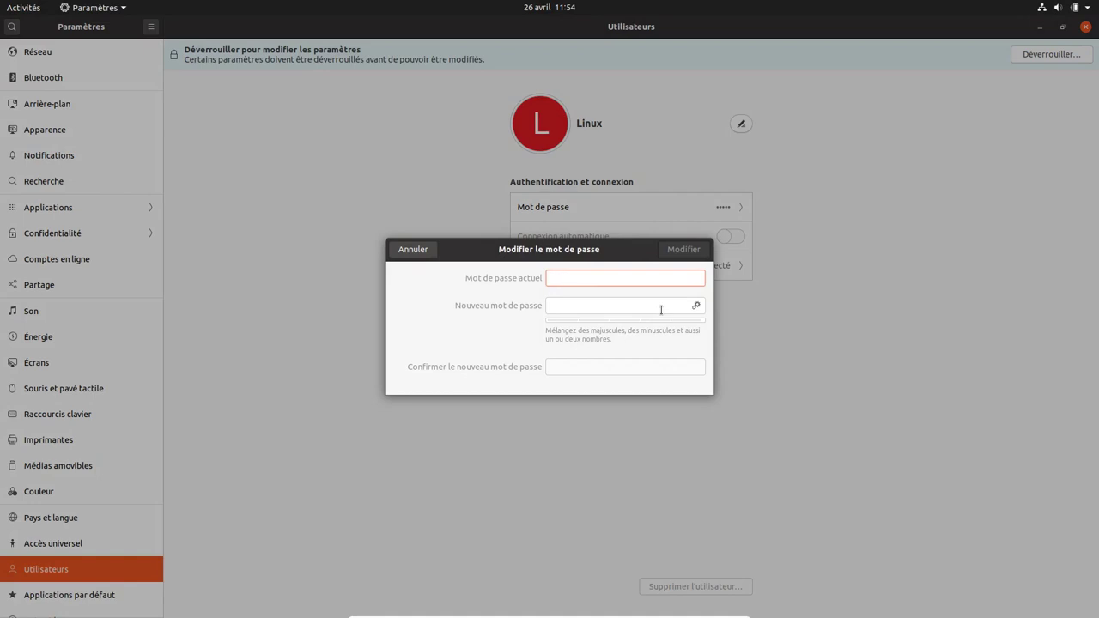
left_click(417, 249)
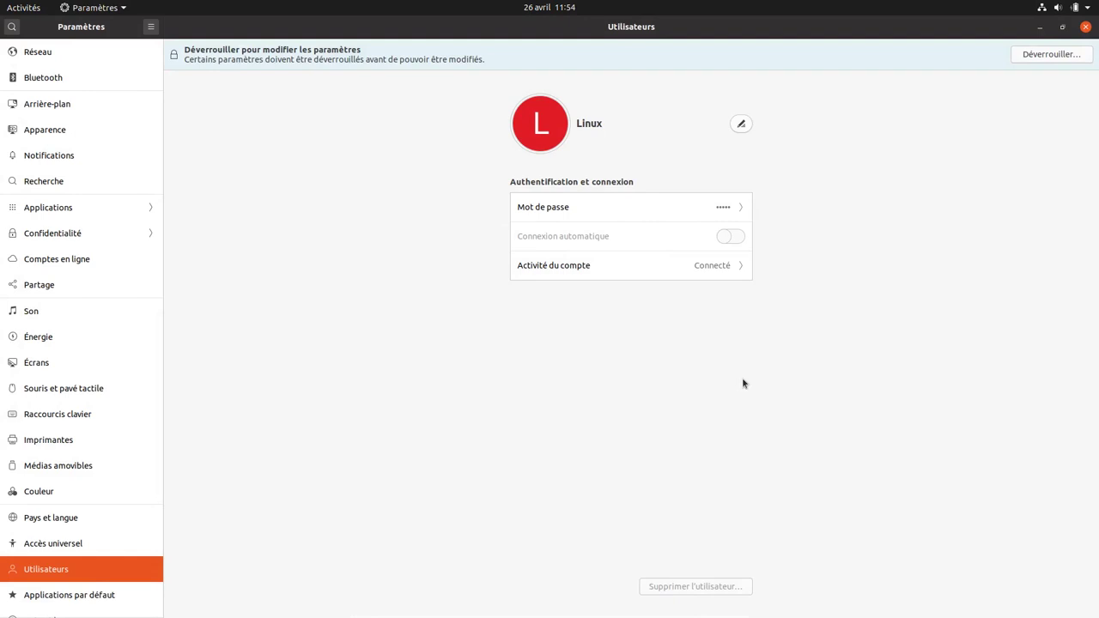
left_click(67, 595)
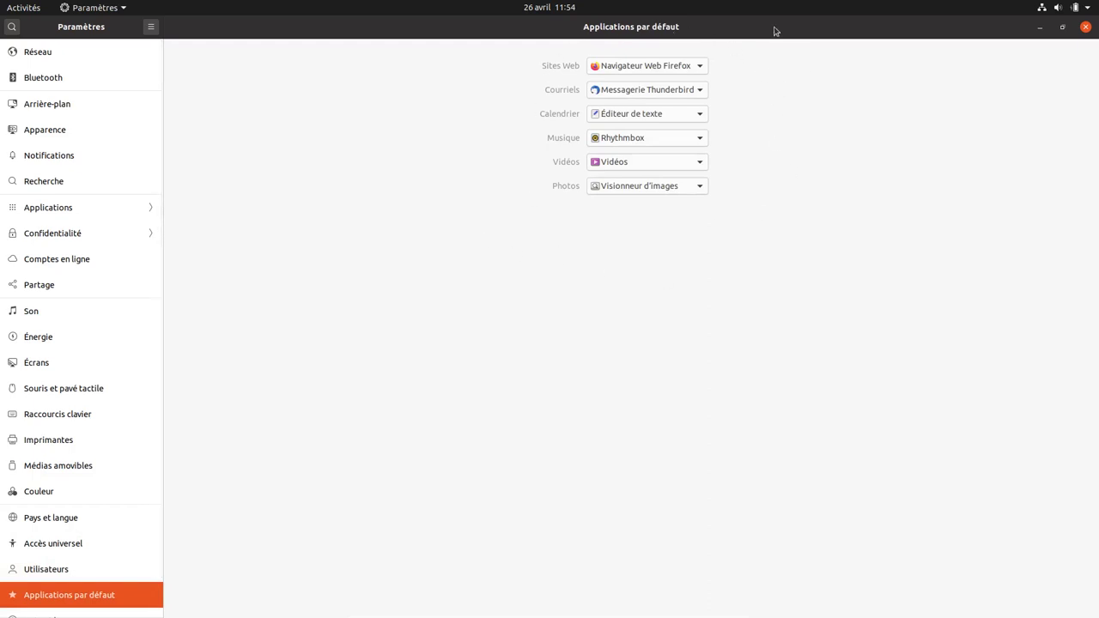
- Keep Vidéos as the default video player, then view Date et heure and À propos
left_click(698, 163)
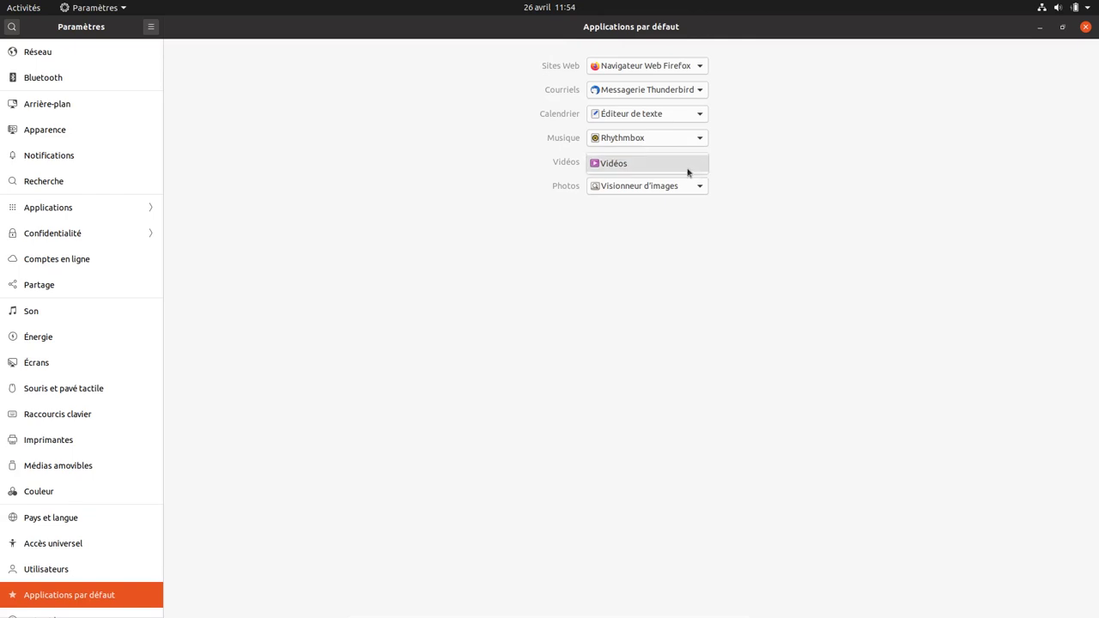
left_click(687, 172)
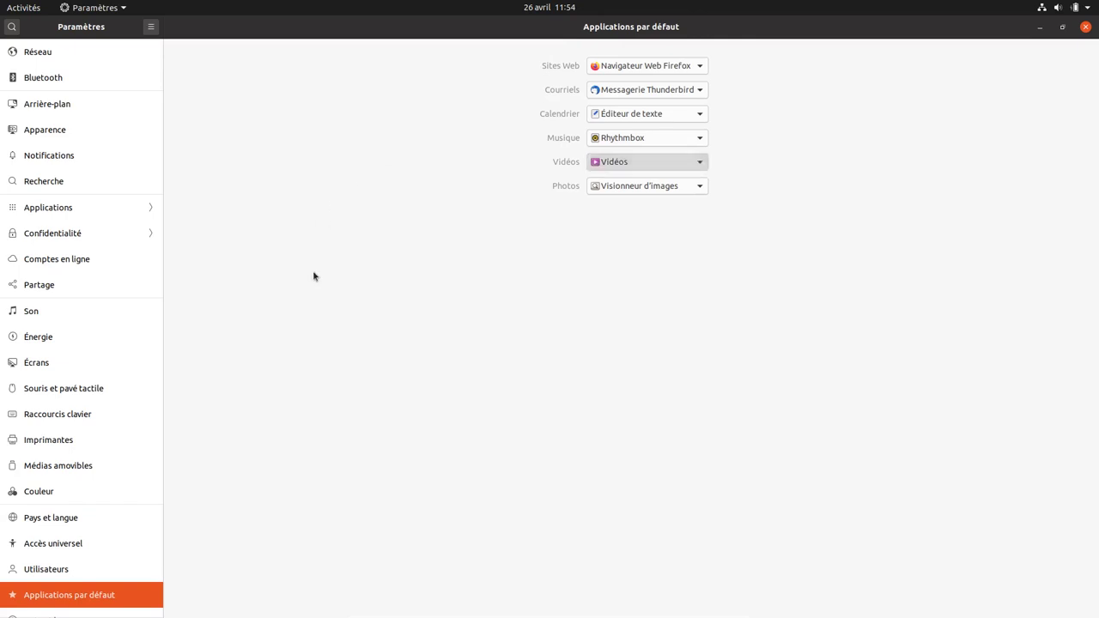
scroll(67, 489, "down", 1)
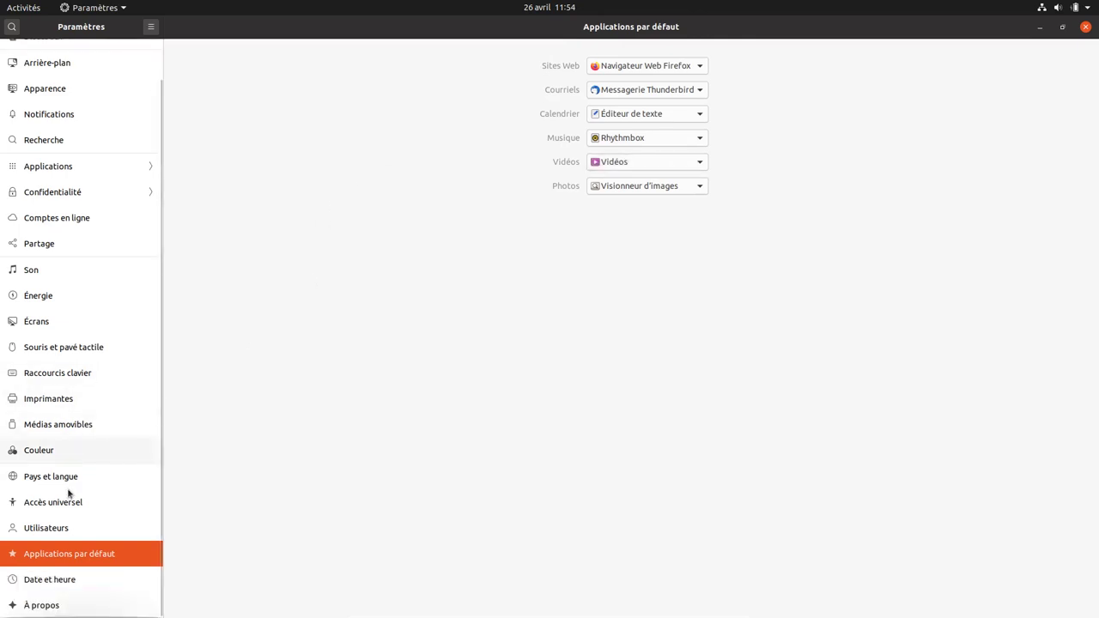
left_click(31, 587)
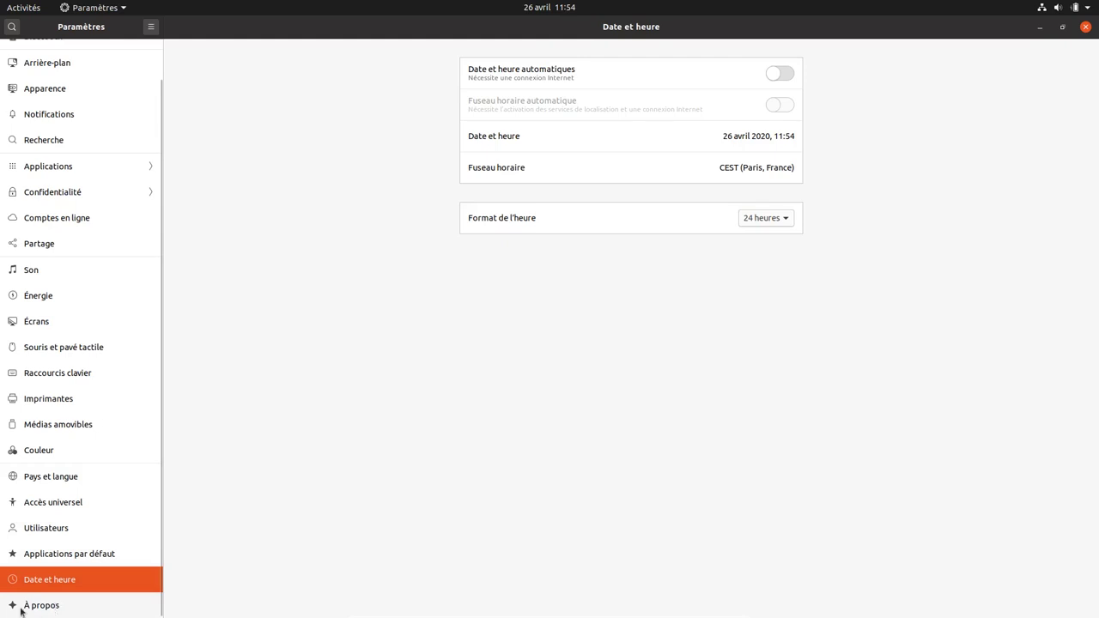
left_click(23, 610)
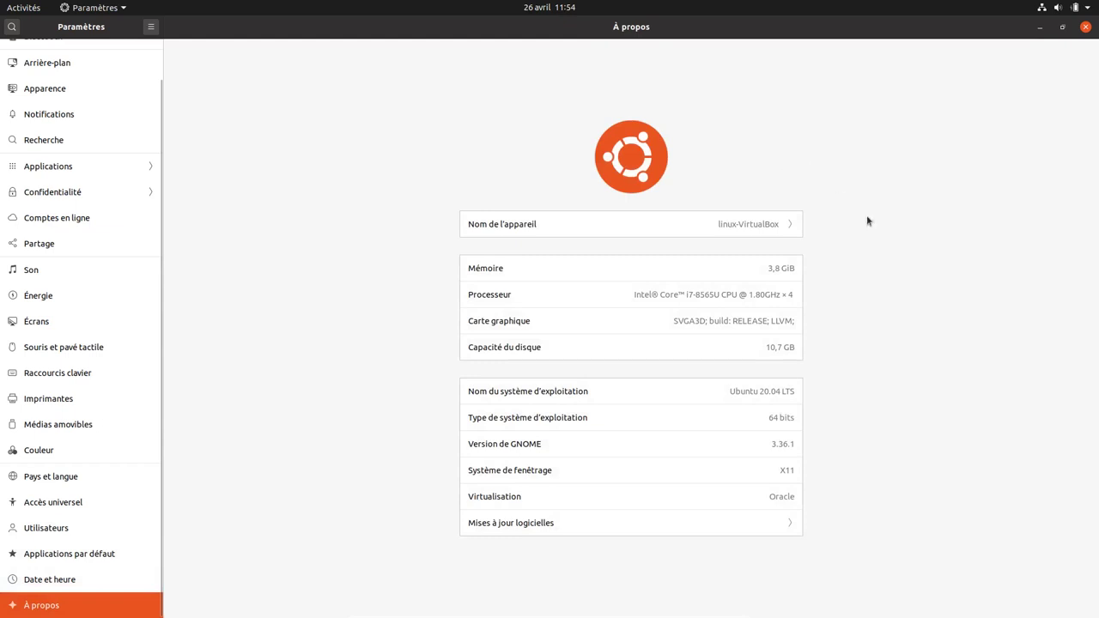
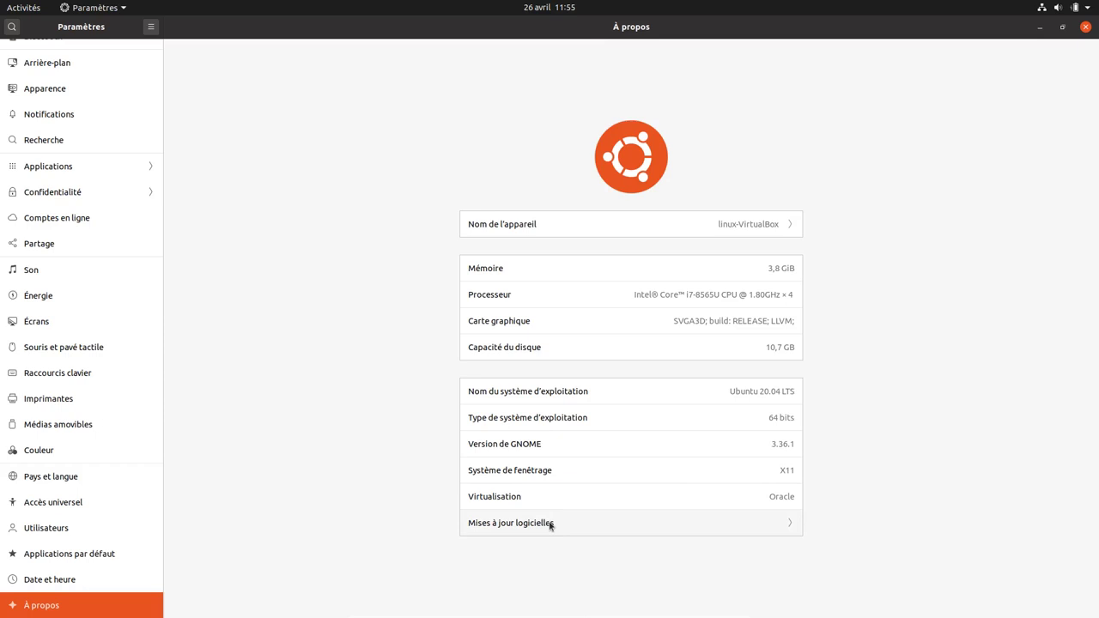
- Review the Logiciels et mises à jour dialog, close it, then close GNOME Settings
left_click(550, 526)
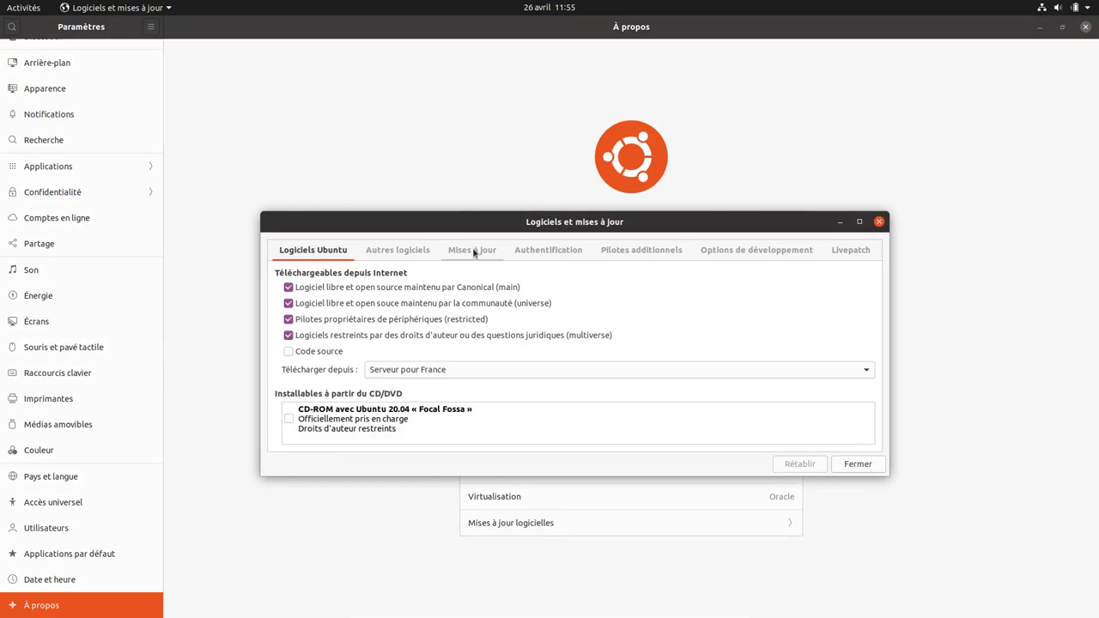
left_click(841, 468)
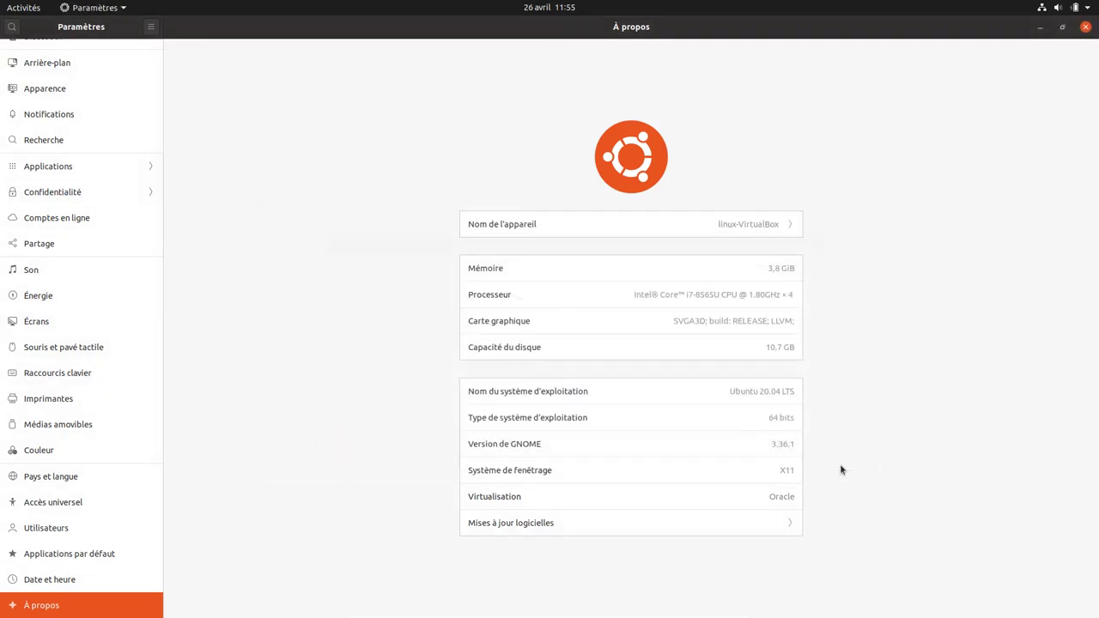
left_click(1085, 27)
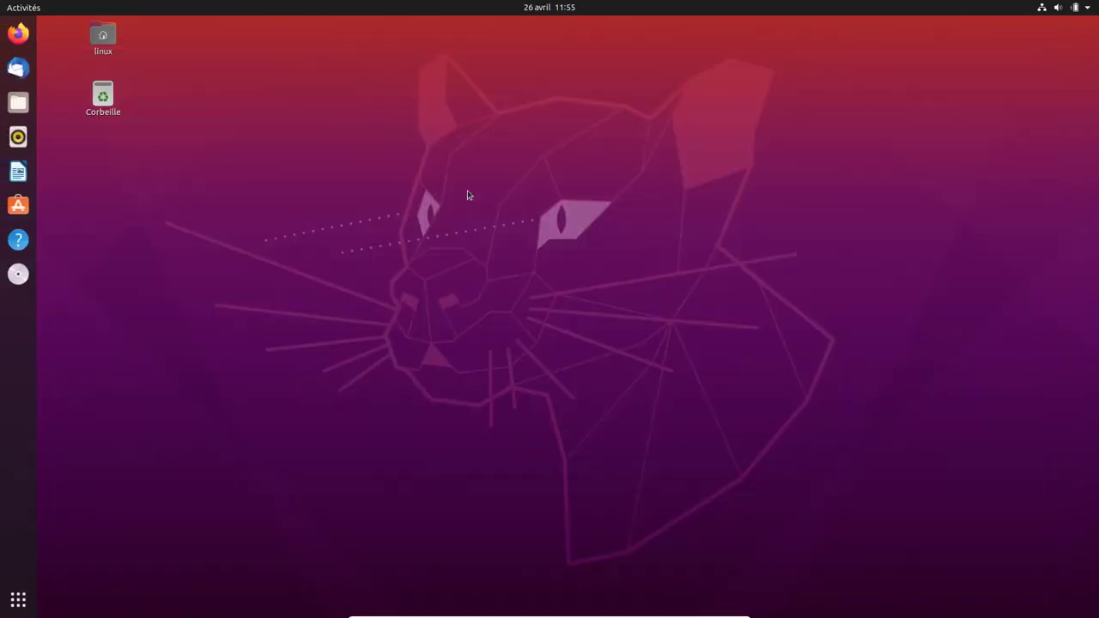
- Search Ubuntu Software for 'ajustement' and open the Ajustements de GNOME page
left_click(23, 207)
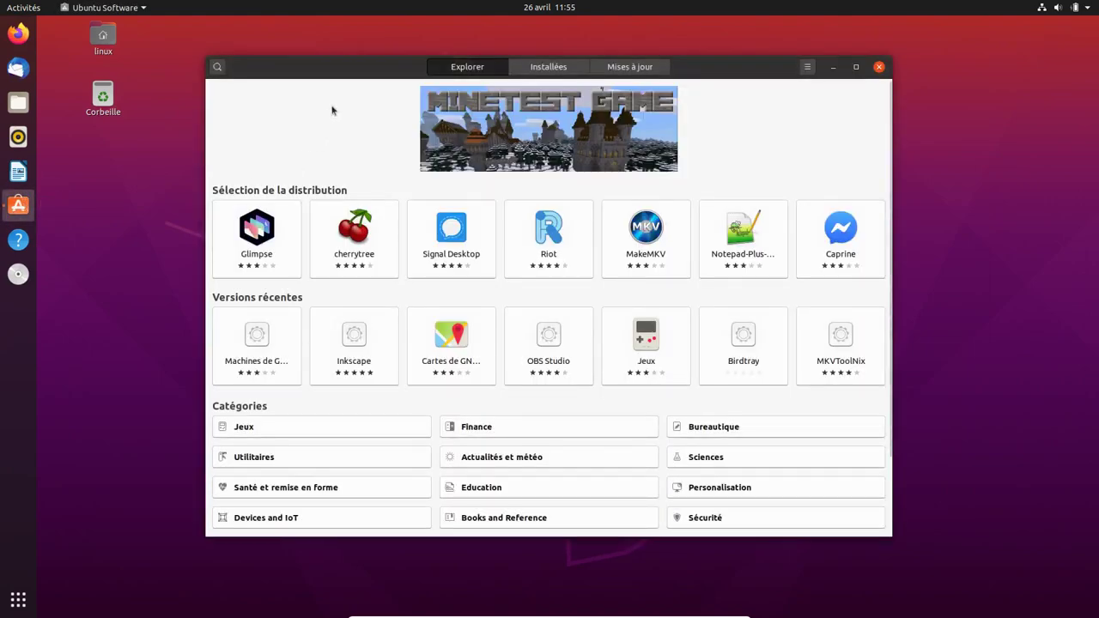
left_click(332, 109)
type("ajus")
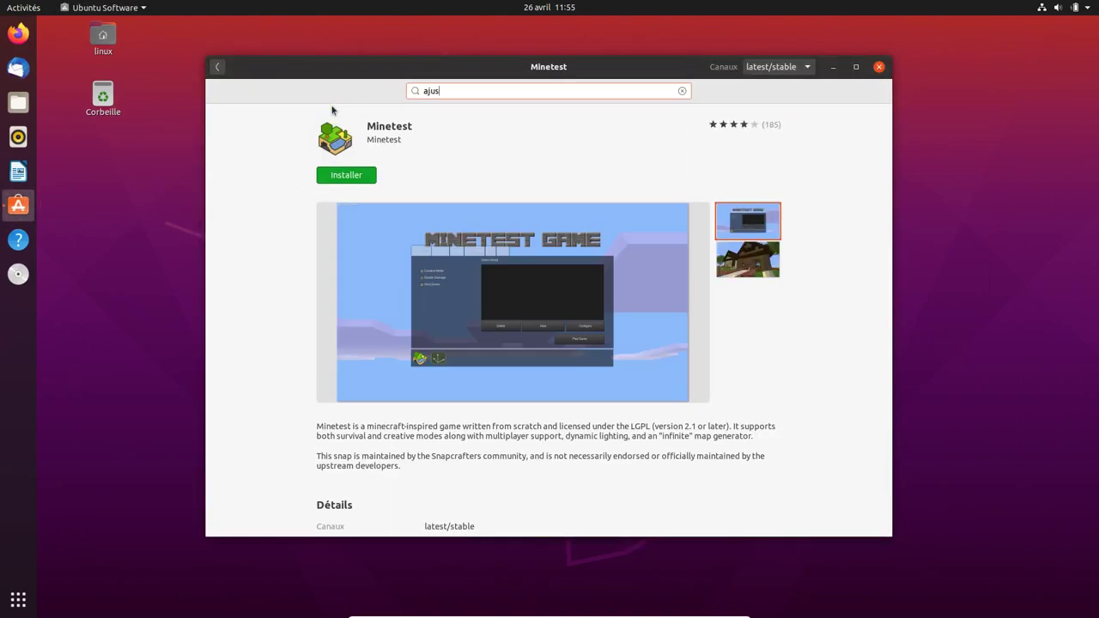
type("tement")
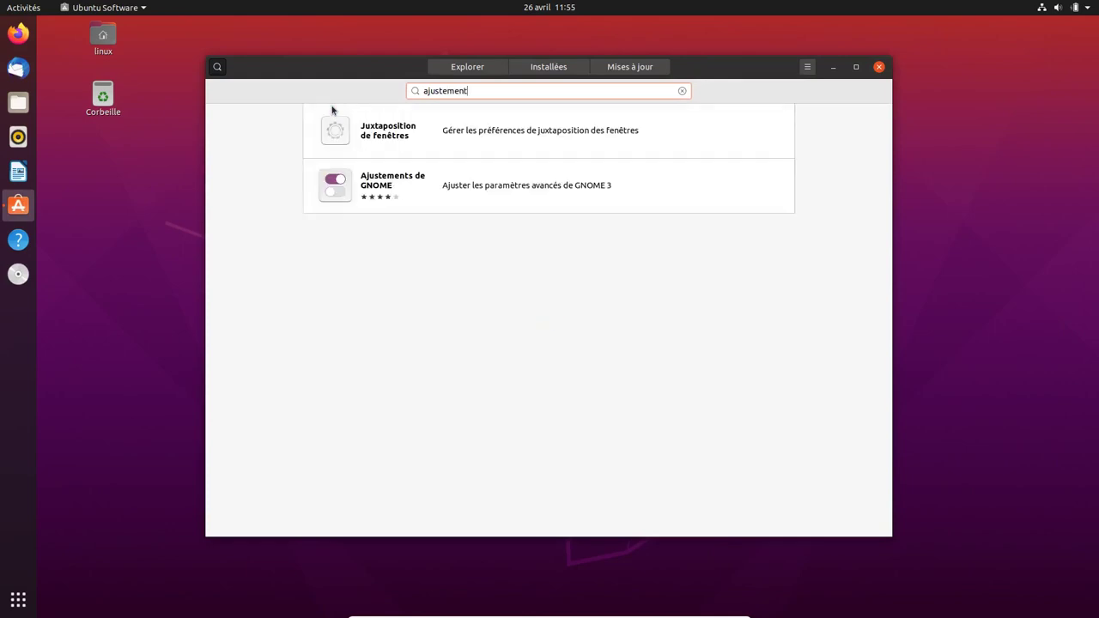
left_click(406, 186)
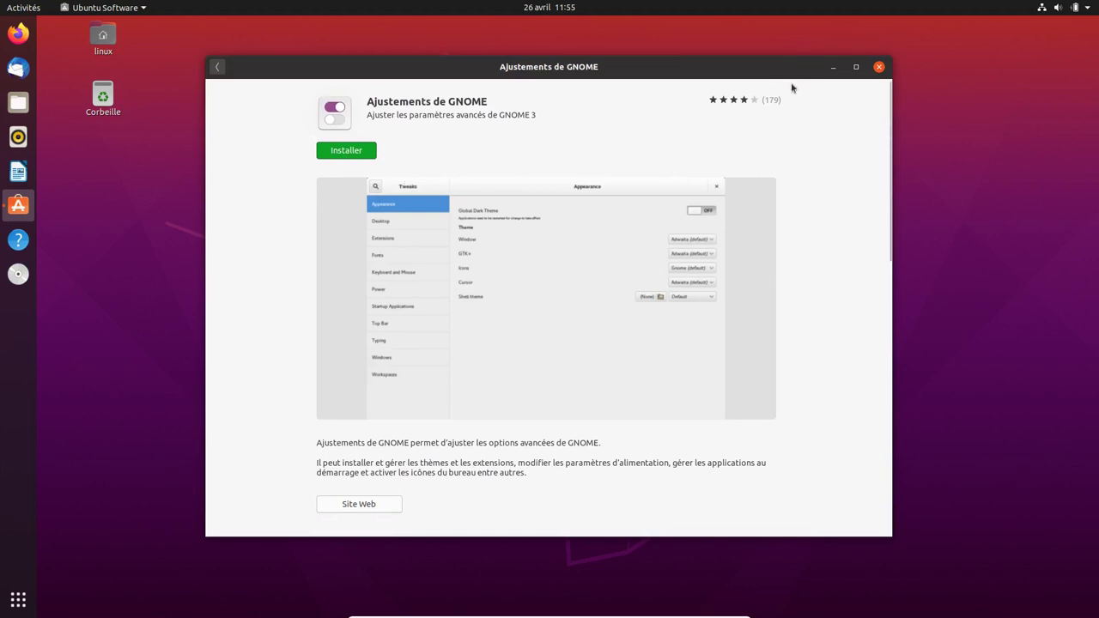
scroll(592, 232, "down", 2)
scroll(592, 232, "down", 3)
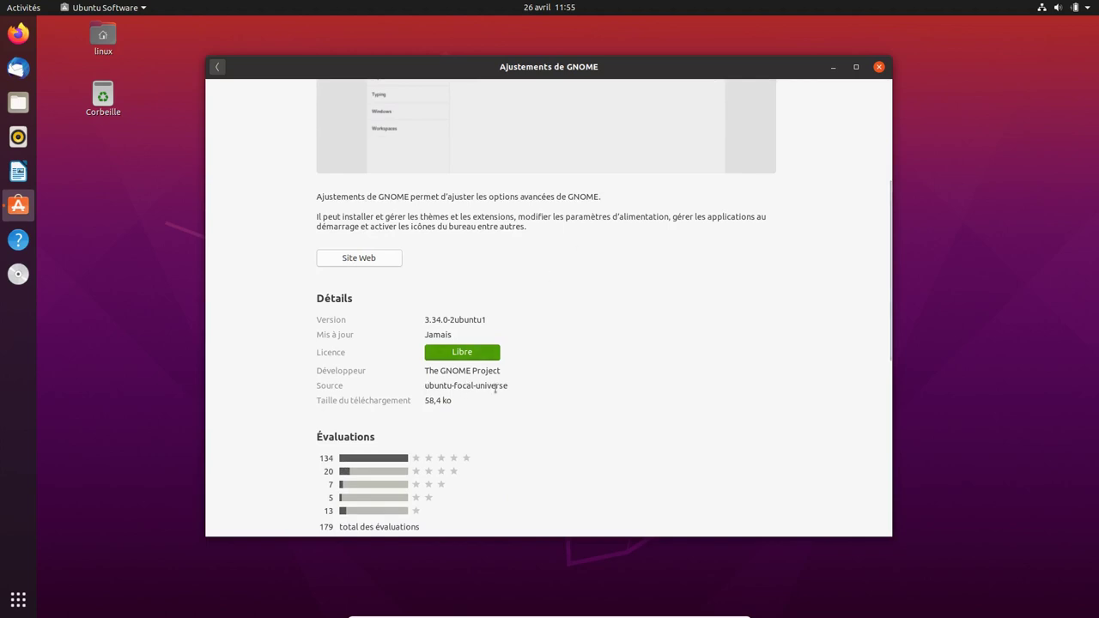
scroll(517, 387, "up", 5)
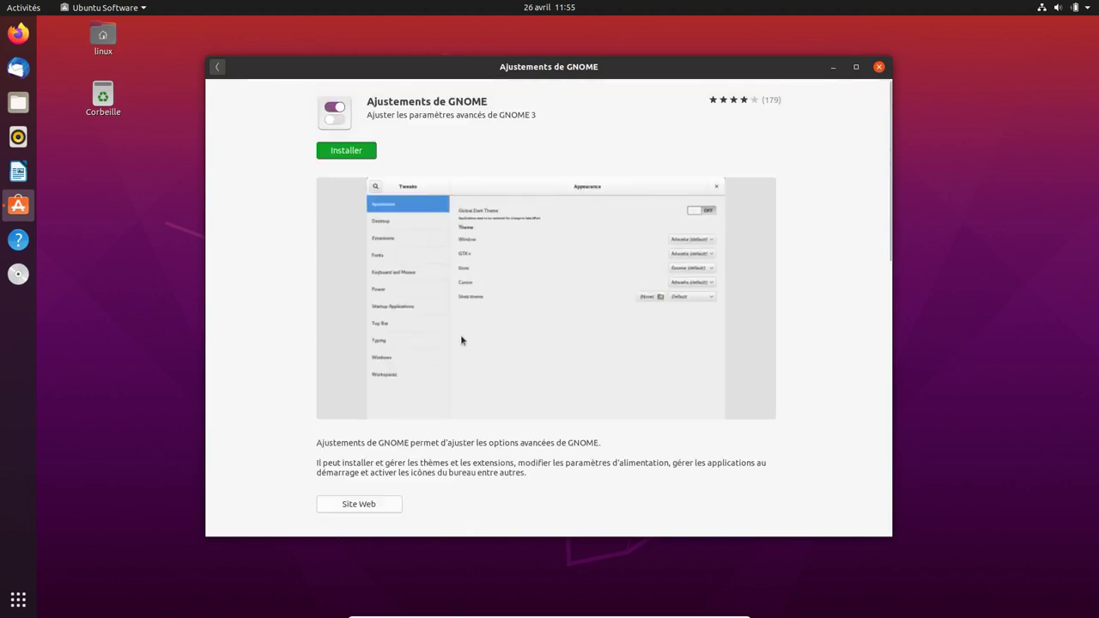
- Install Ajustements de GNOME, authenticating with the account password
left_click(347, 154)
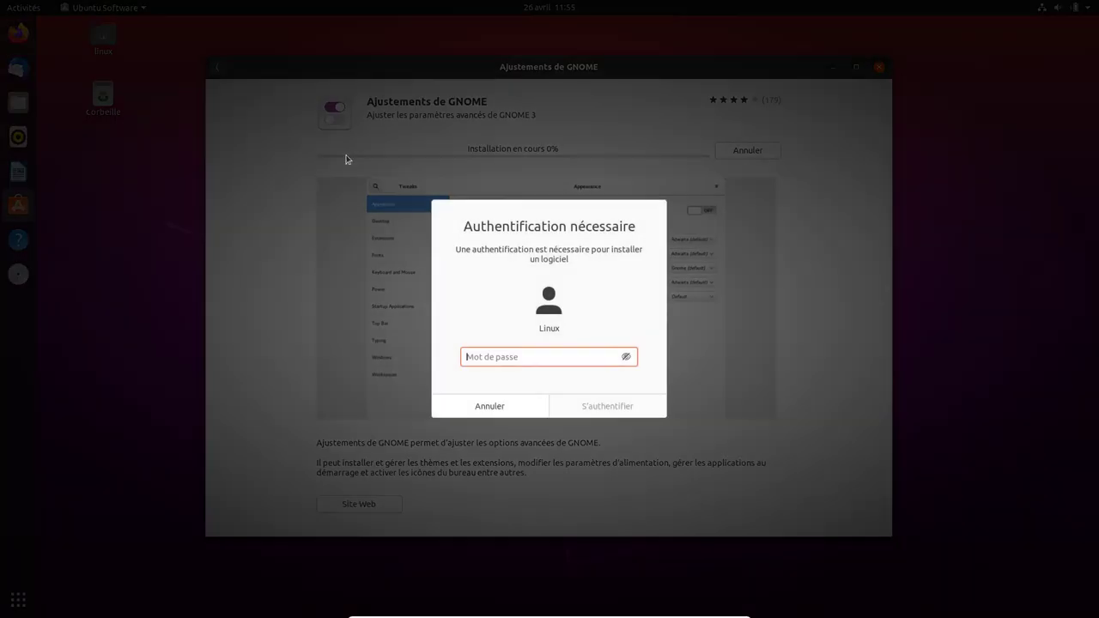
type("linux")
key("Return")
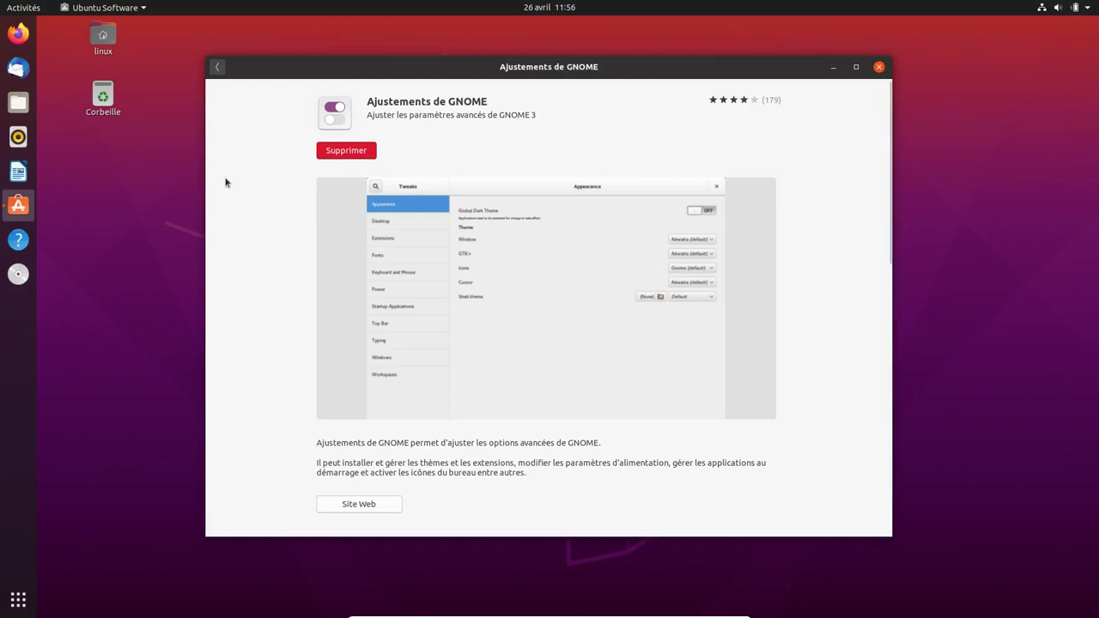
- Search 'ajuste' in the application overview and launch Ajustements
left_click(13, 606)
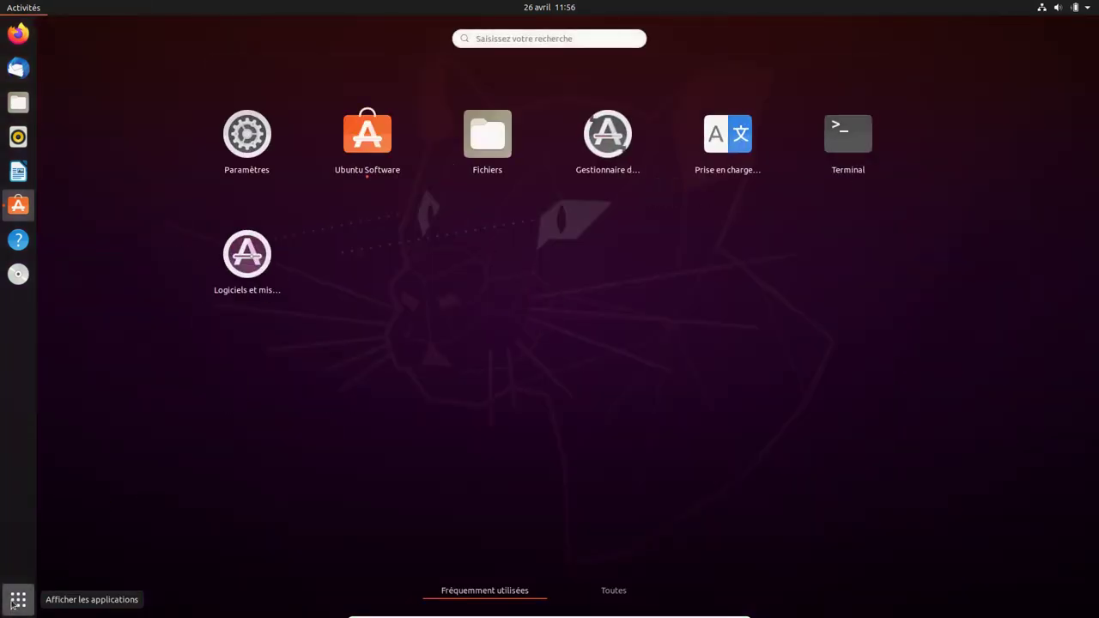
left_click(624, 599)
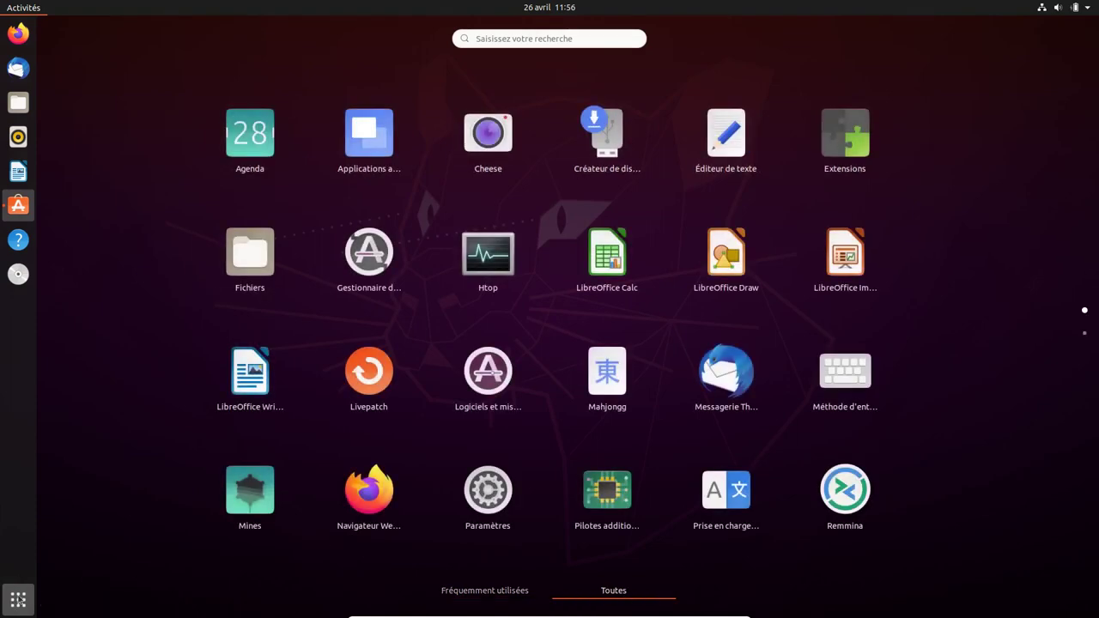
left_click(21, 601)
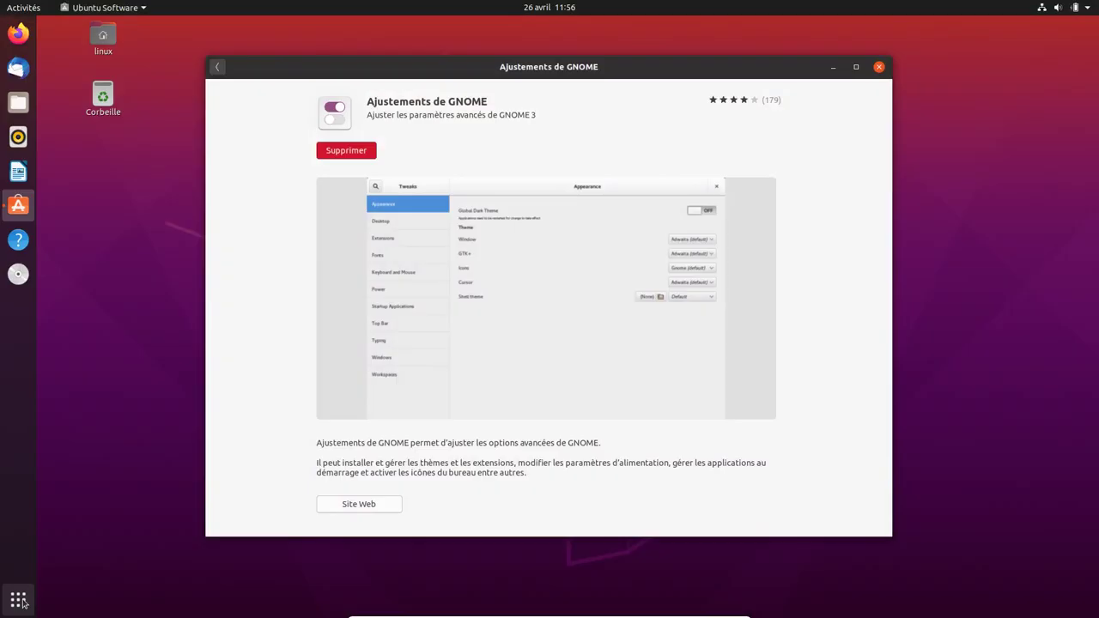
left_click(19, 600)
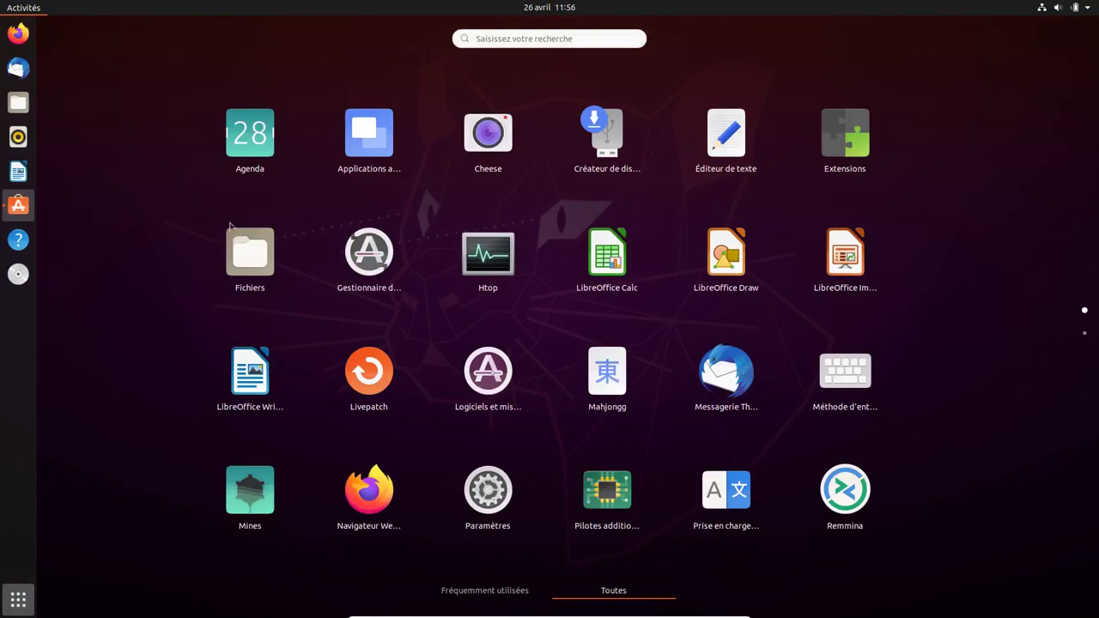
left_click(495, 37)
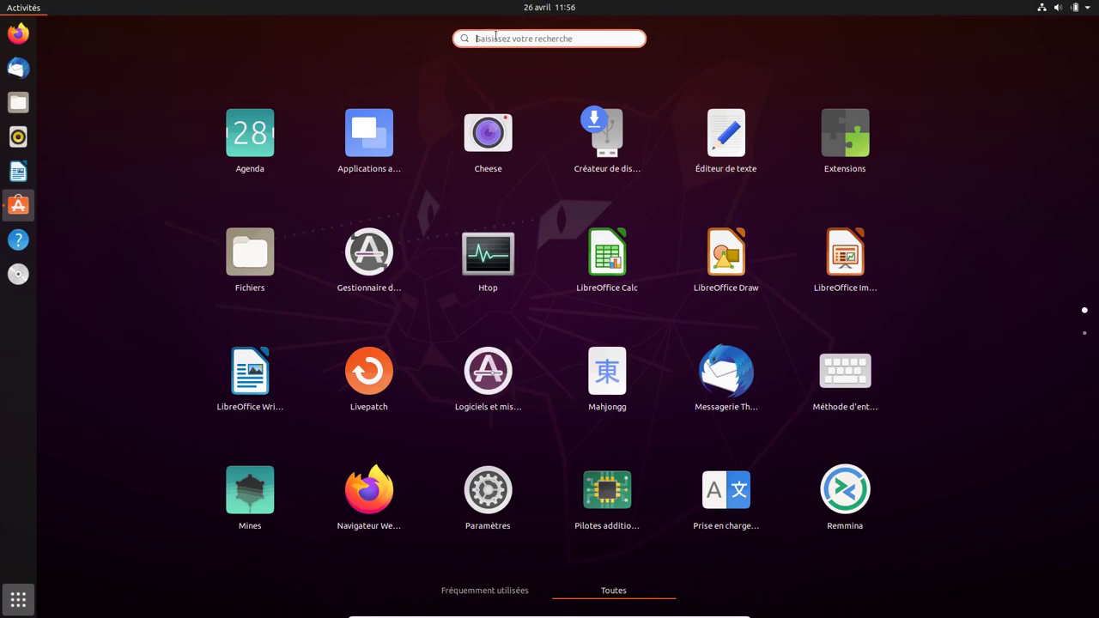
type("ajuste")
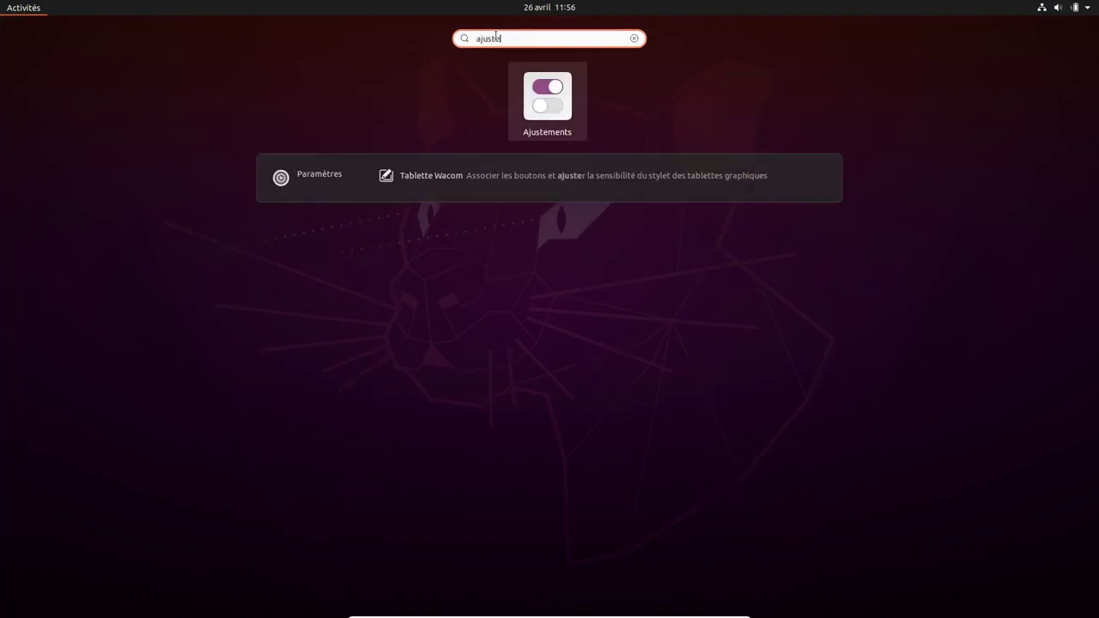
left_click(544, 85)
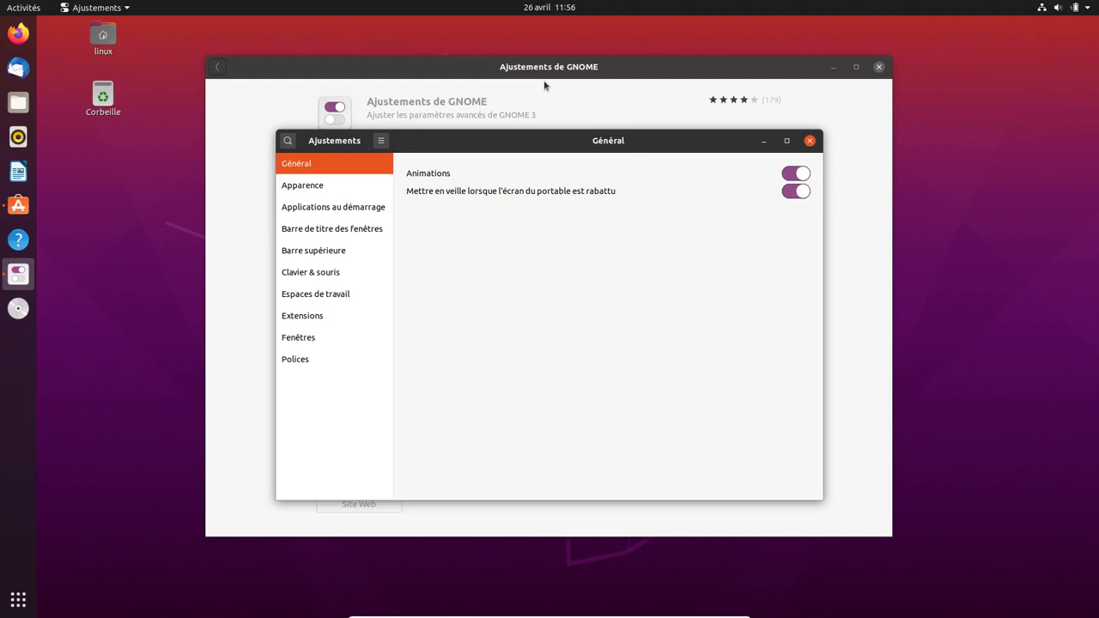
- Switch off Animations on the Général page and close the Ubuntu Software window
left_click(791, 175)
left_click(17, 597)
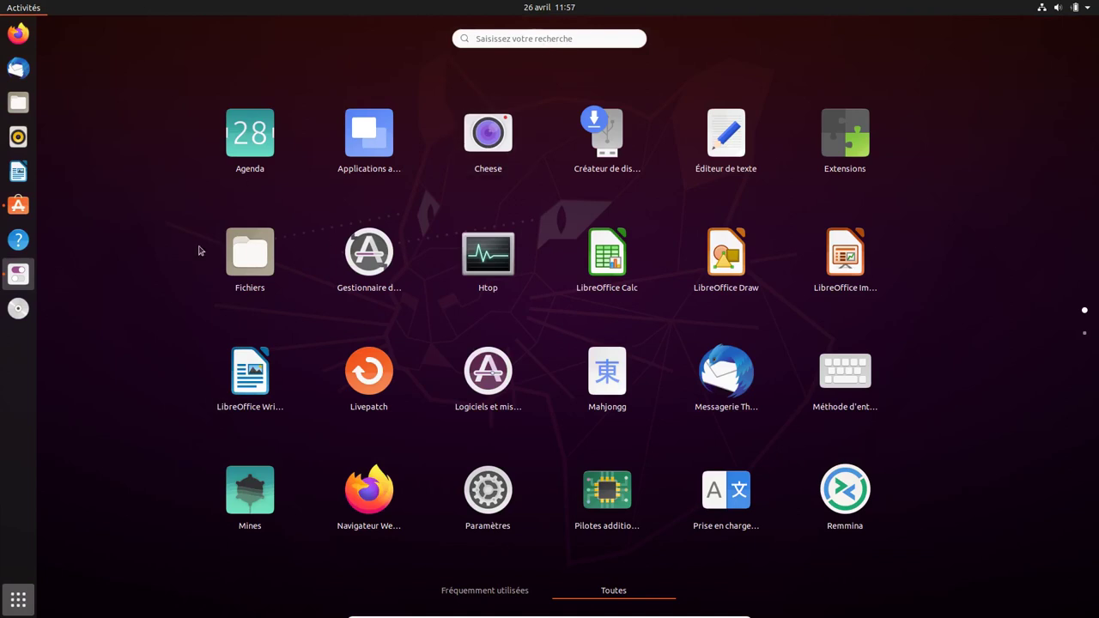
left_click(19, 271)
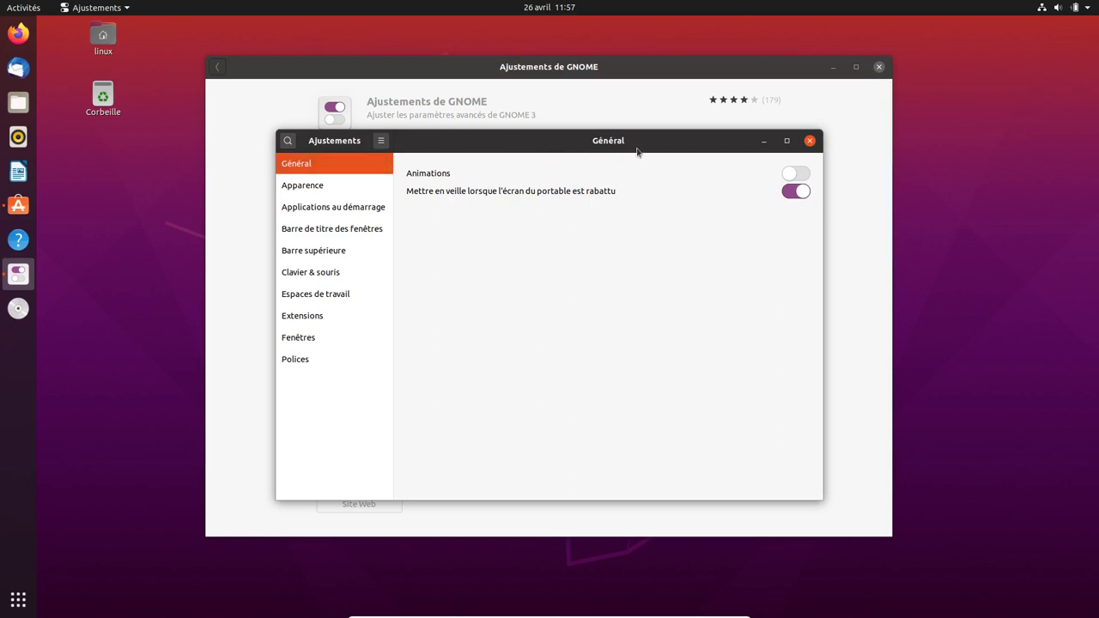
left_click(879, 69)
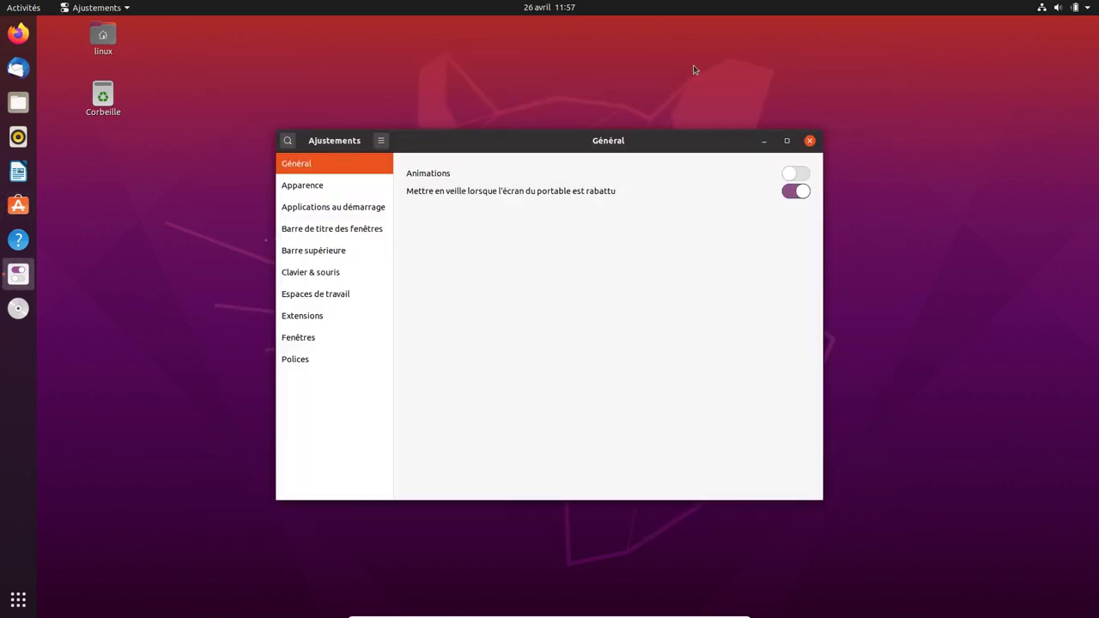
left_click(310, 191)
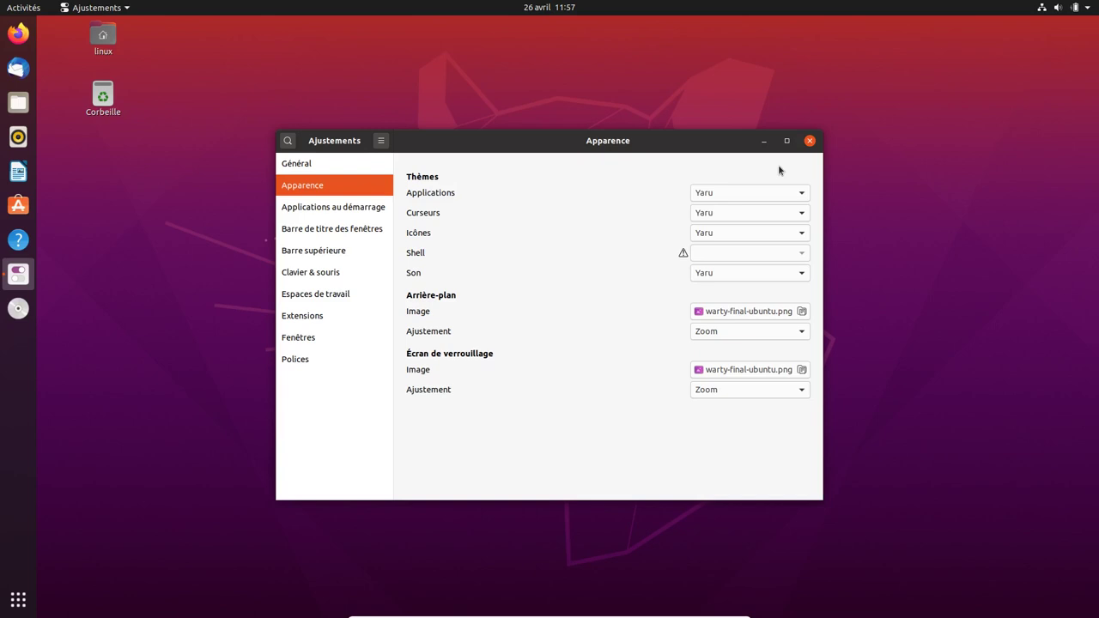
left_click(803, 235)
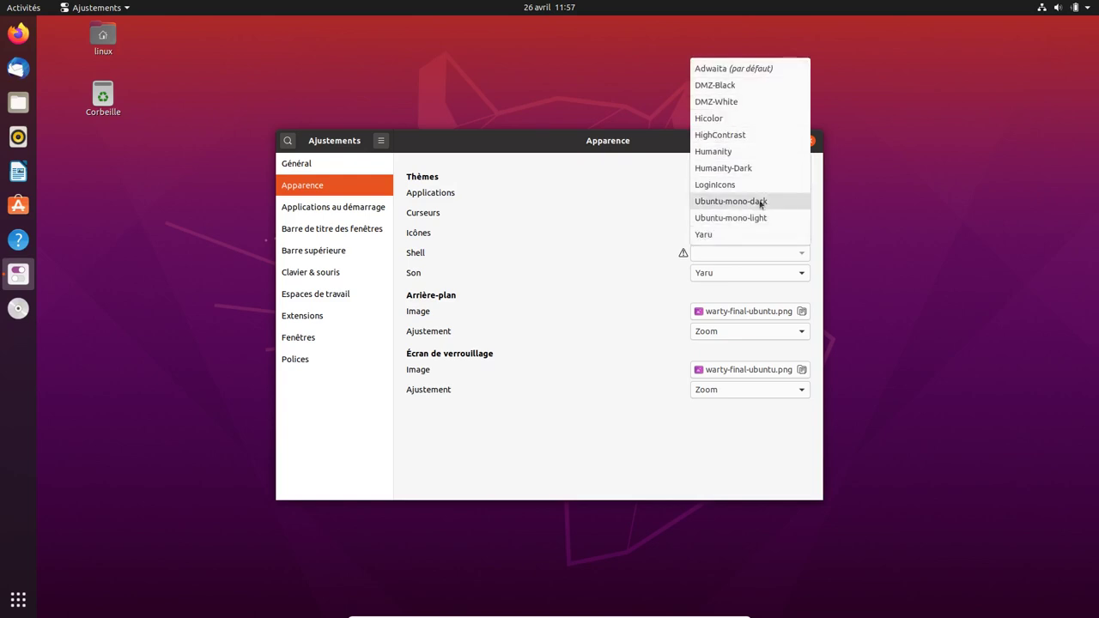
left_click(877, 119)
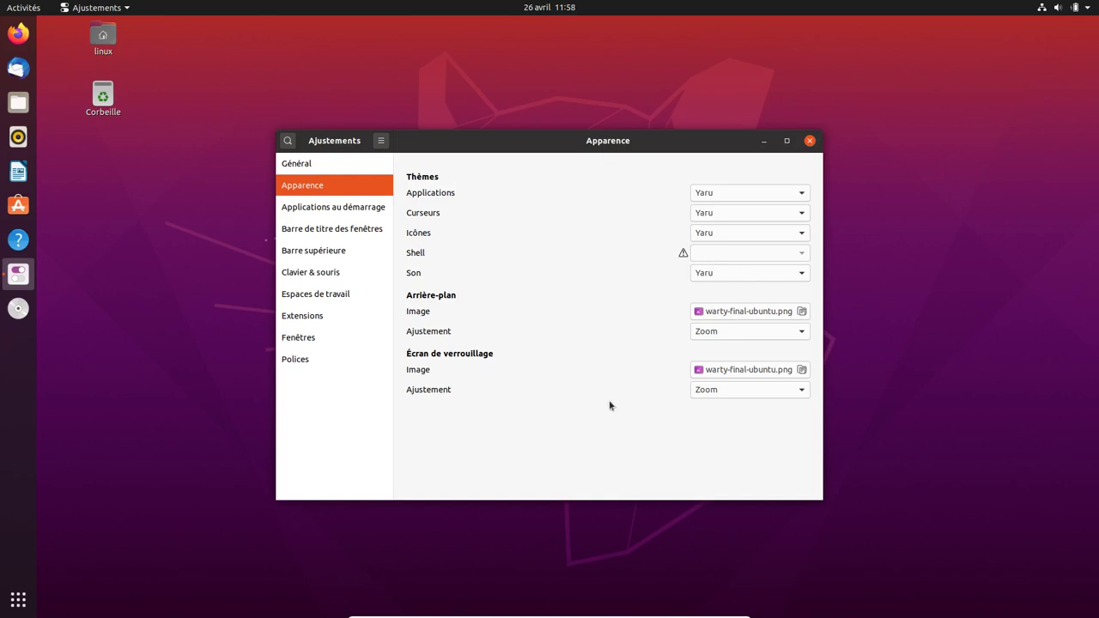
- Browse the Applications au démarrage chooser and close it without adding any startup app
left_click(323, 213)
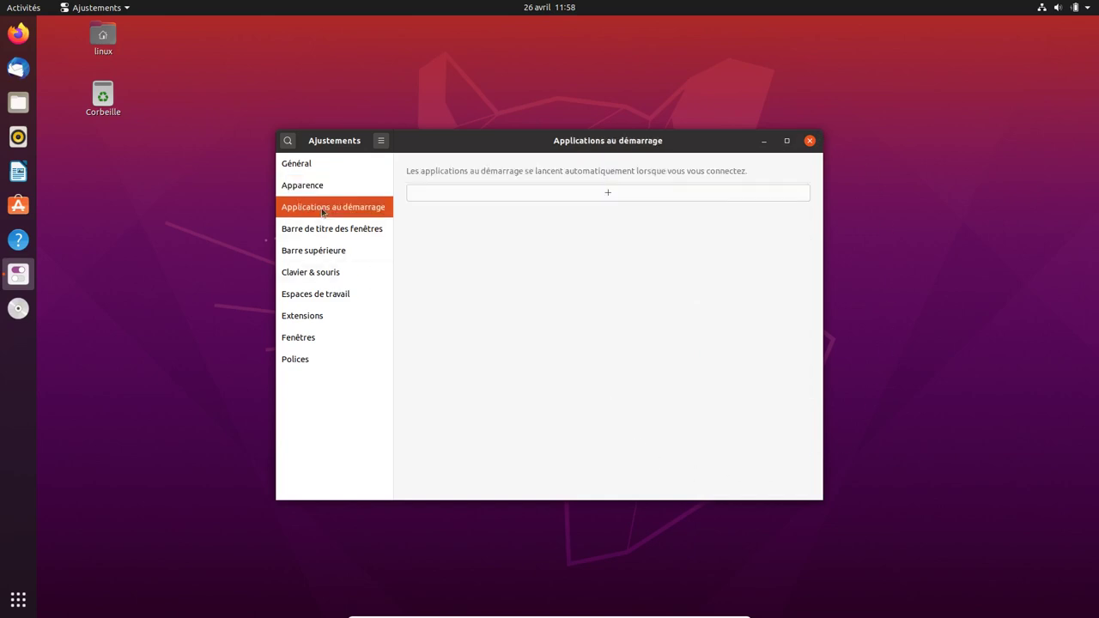
left_click(481, 192)
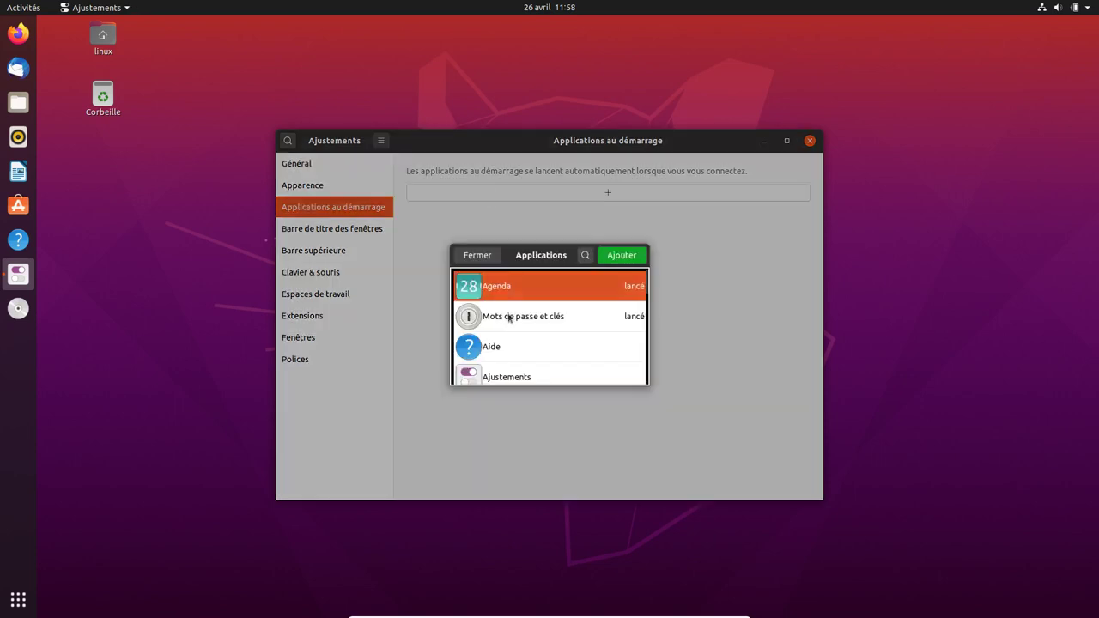
scroll(508, 333, "down", 3)
scroll(509, 333, "down", 10)
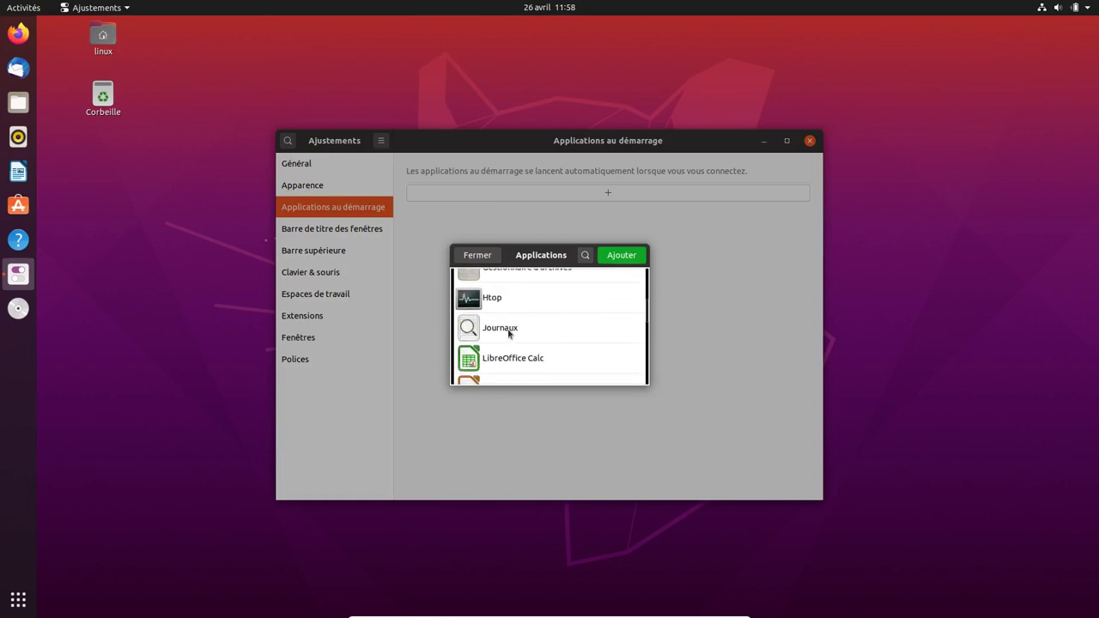
scroll(508, 333, "down", 1)
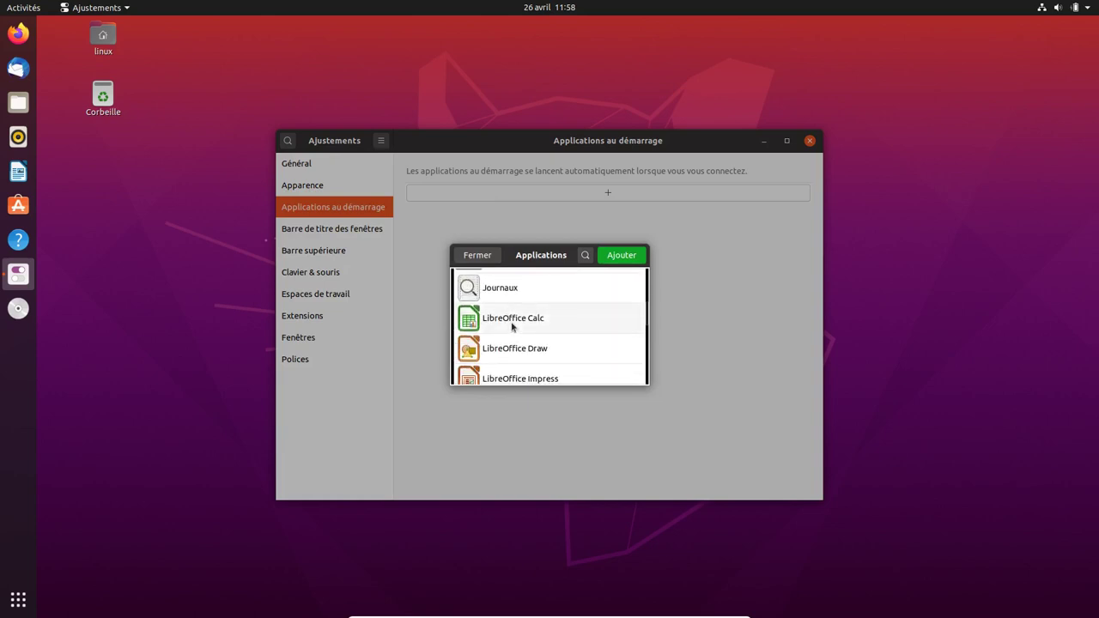
left_click(492, 260)
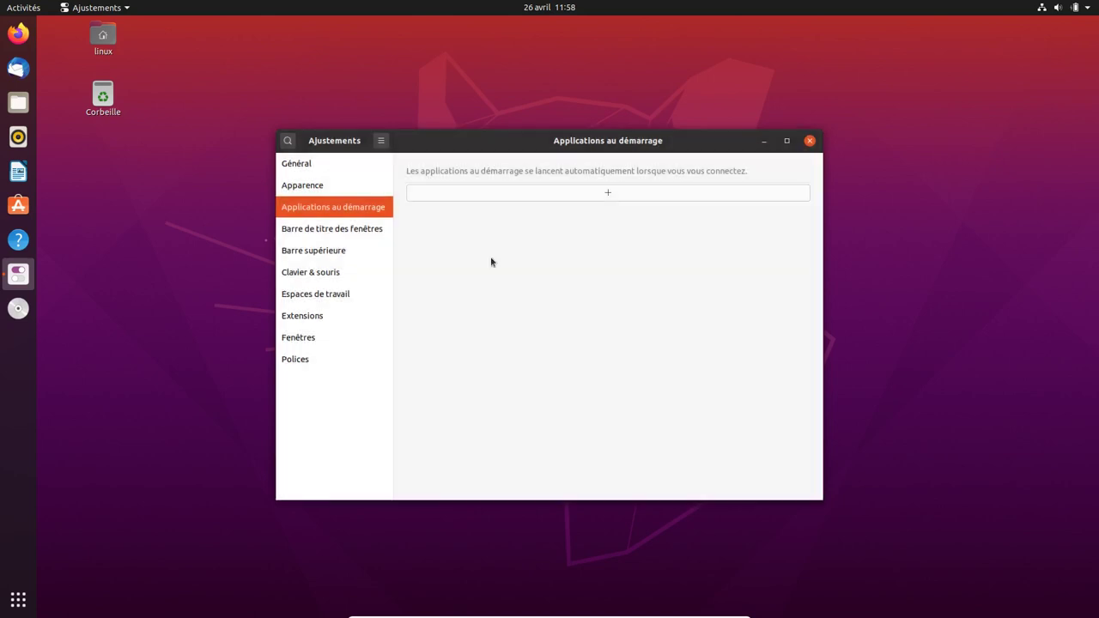
left_click(341, 229)
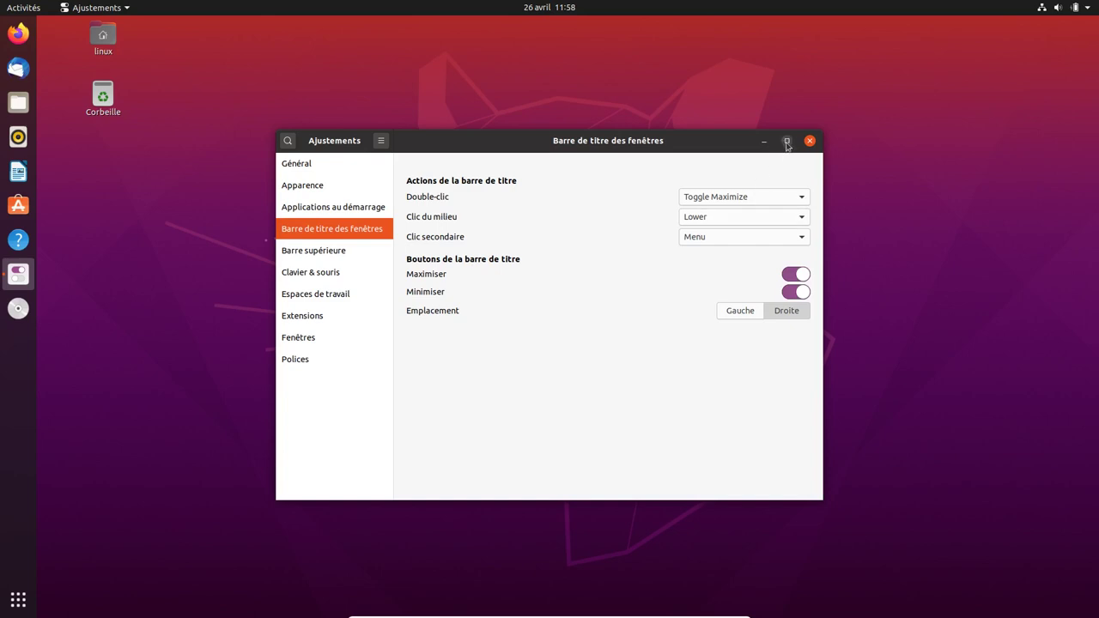
left_click(789, 276)
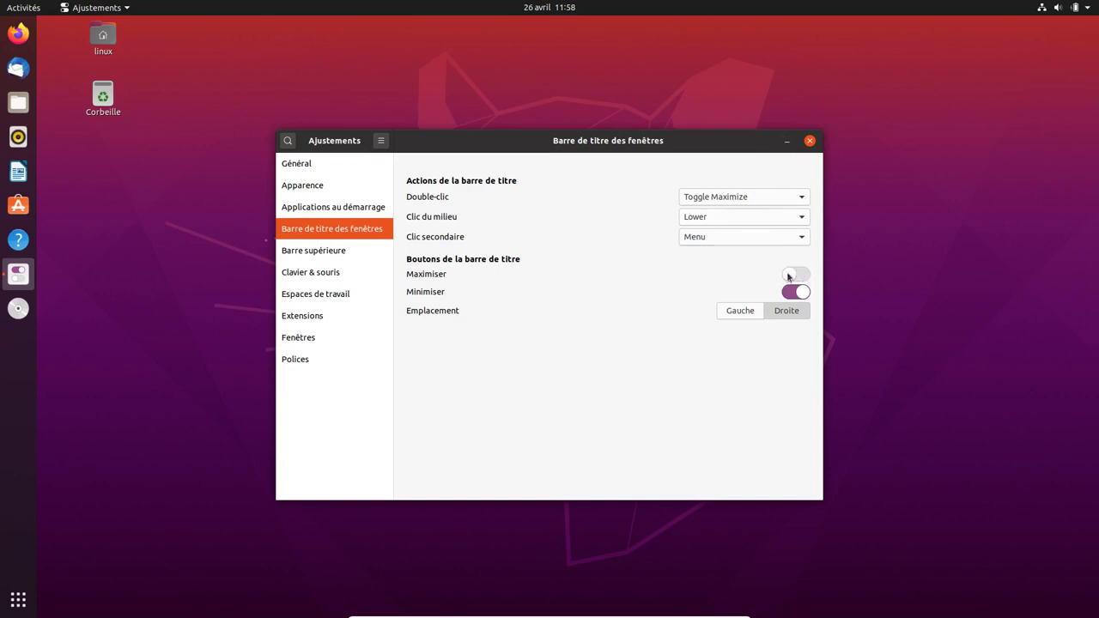
double_click(688, 147)
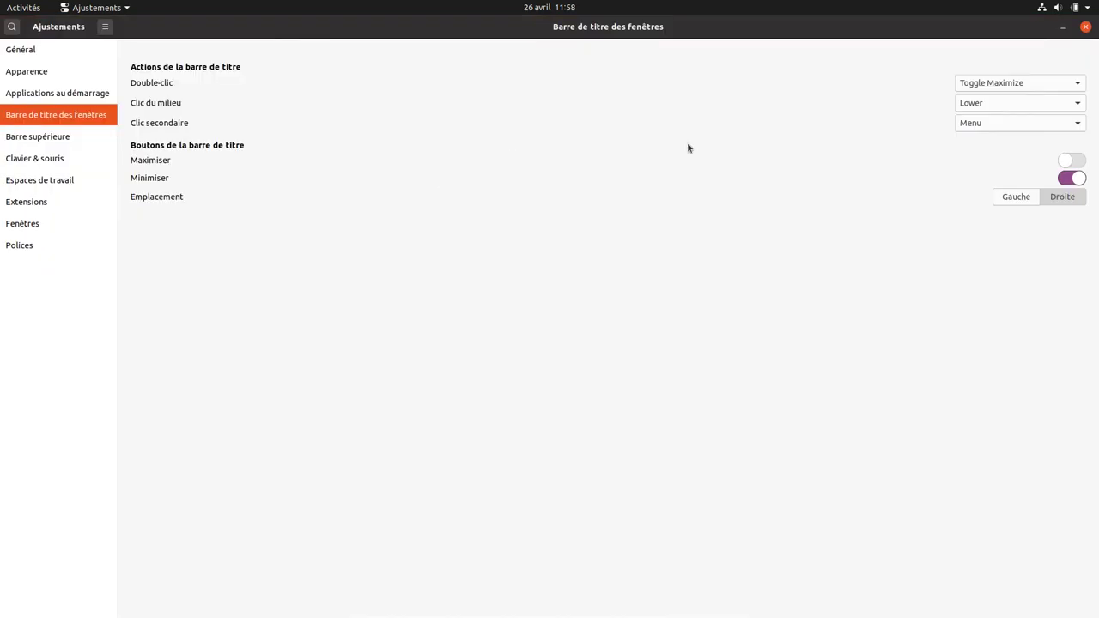
left_click(1077, 160)
left_click(1065, 177)
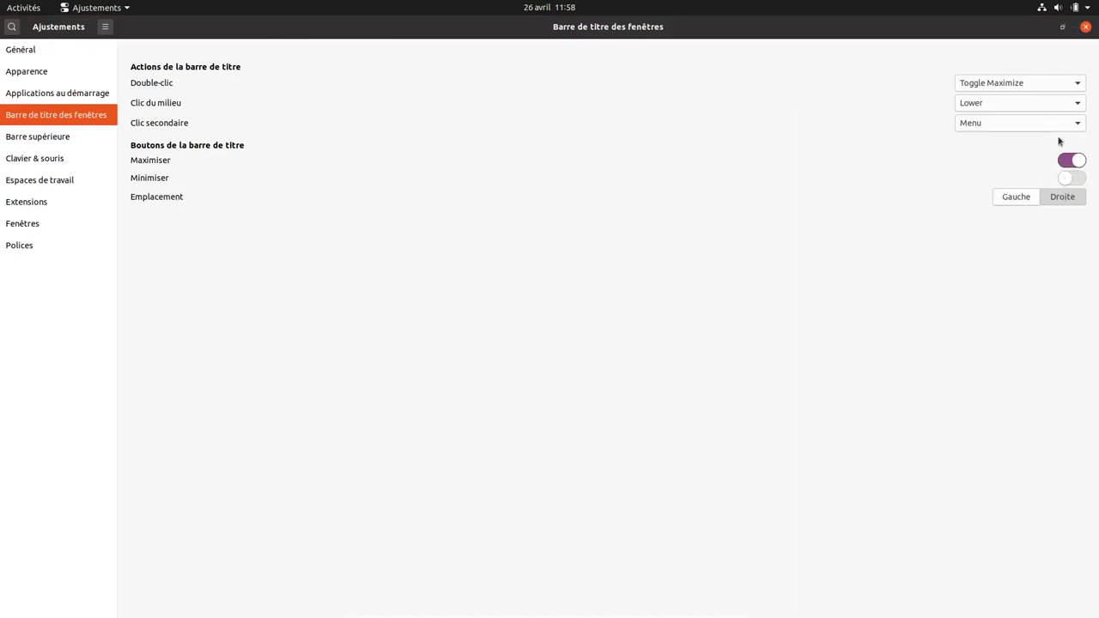
left_click(1063, 26)
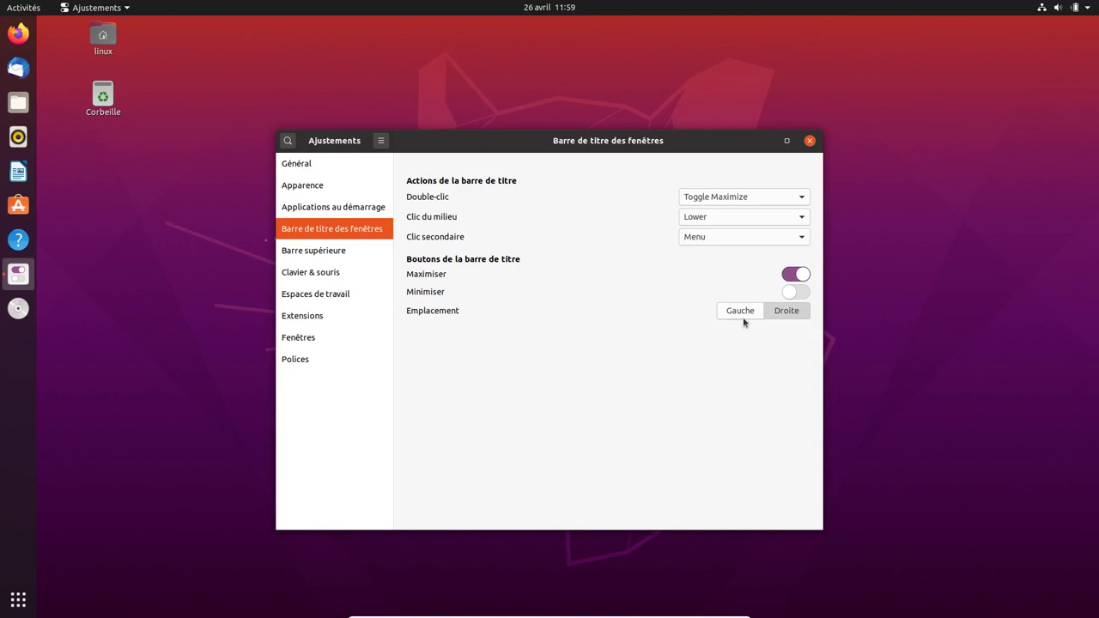
left_click(799, 292)
left_click(728, 313)
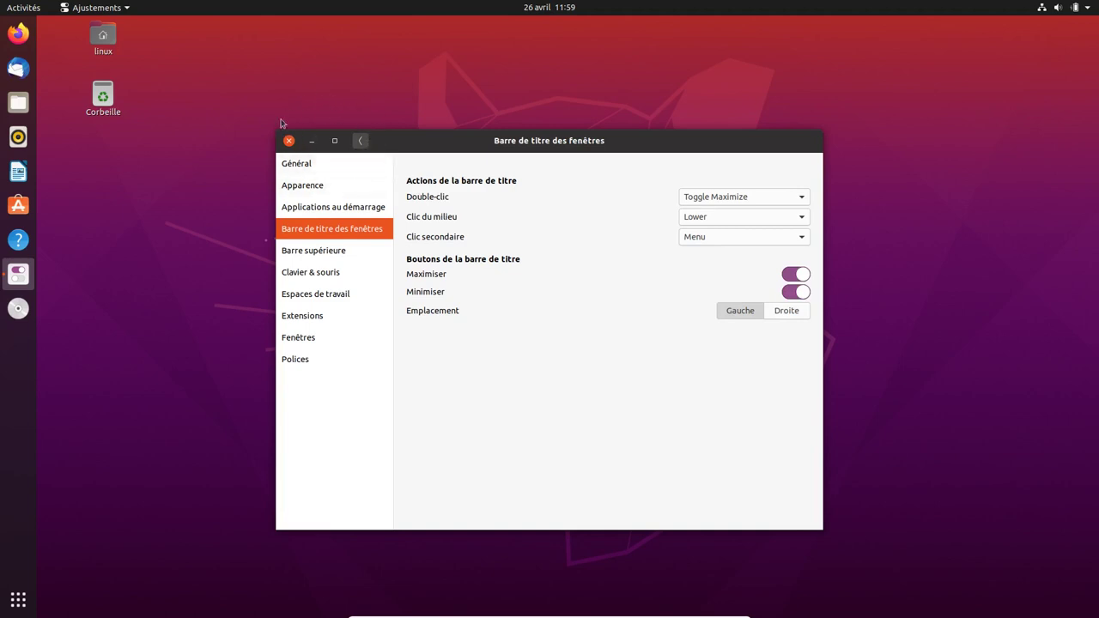
left_click(798, 314)
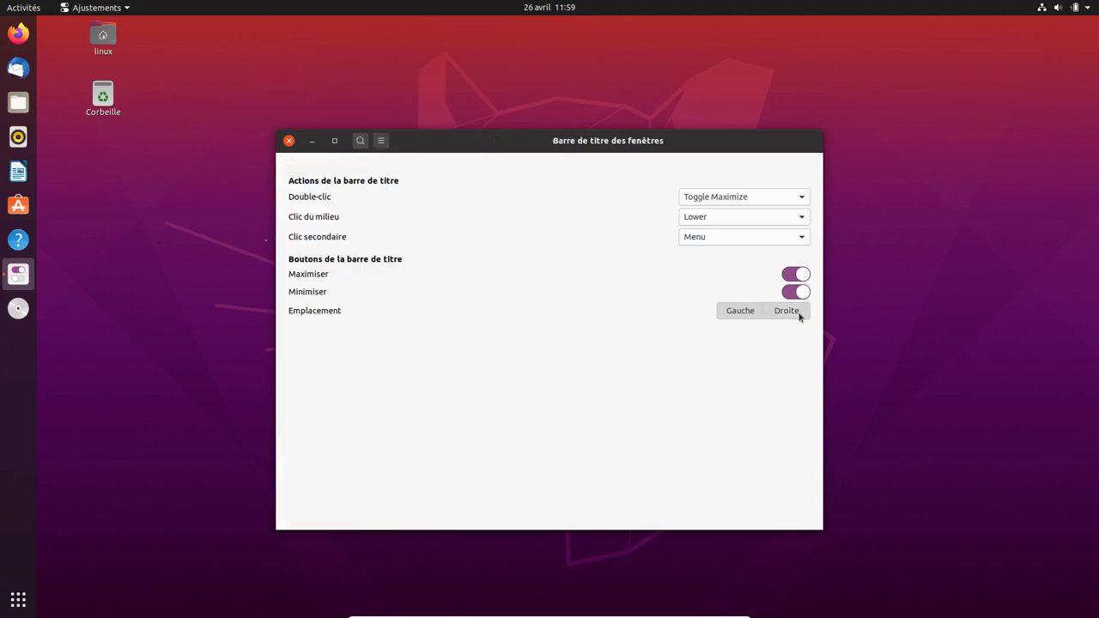
double_click(715, 145)
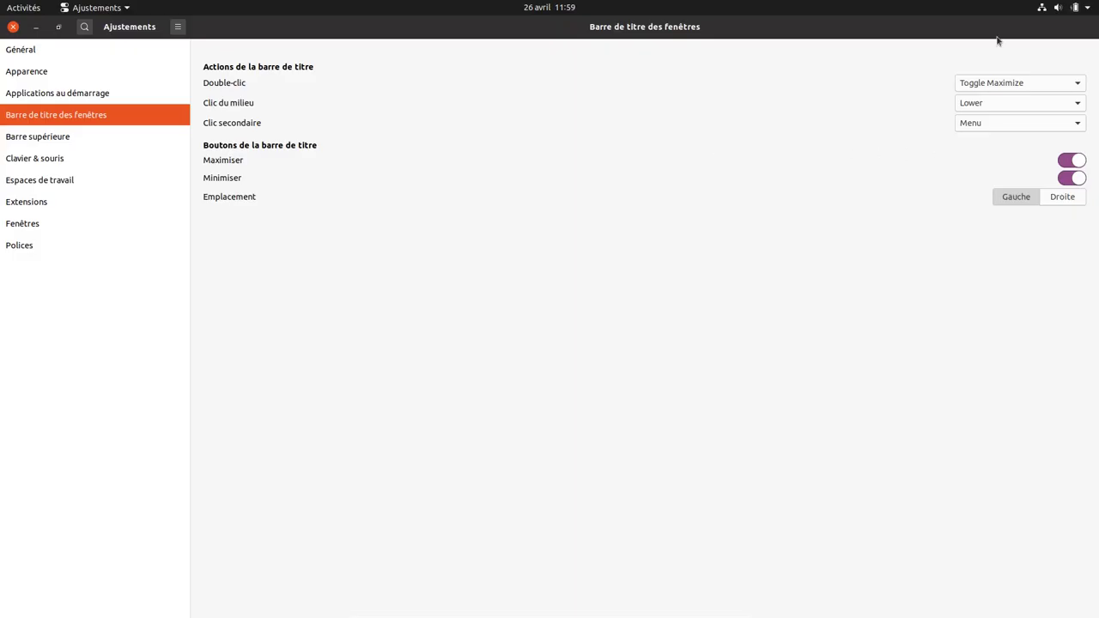
left_click(1055, 202)
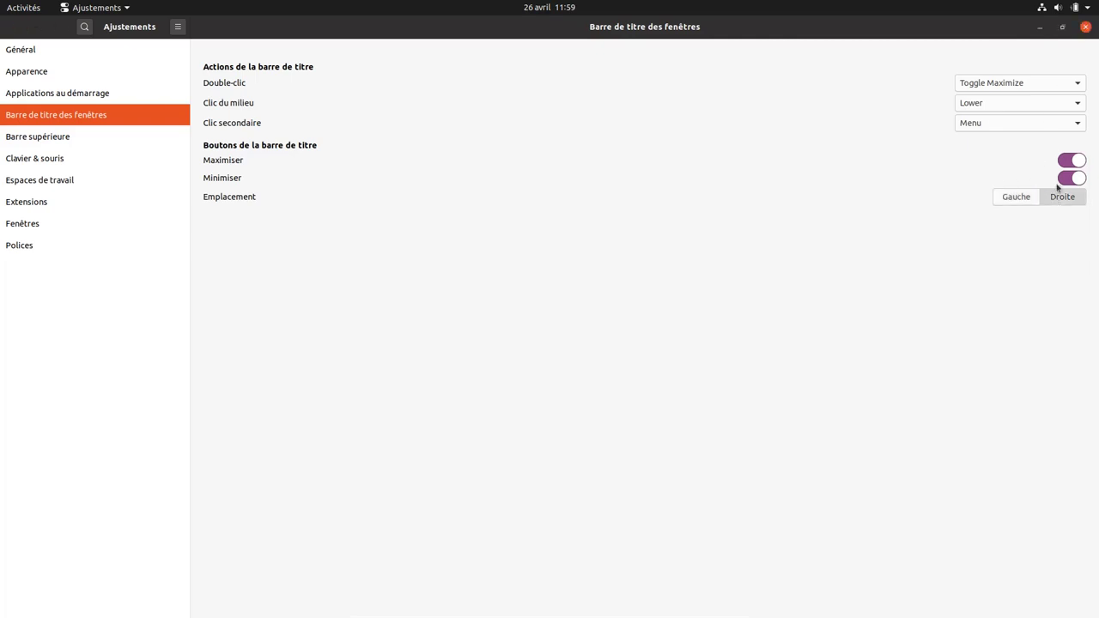
left_click(1062, 29)
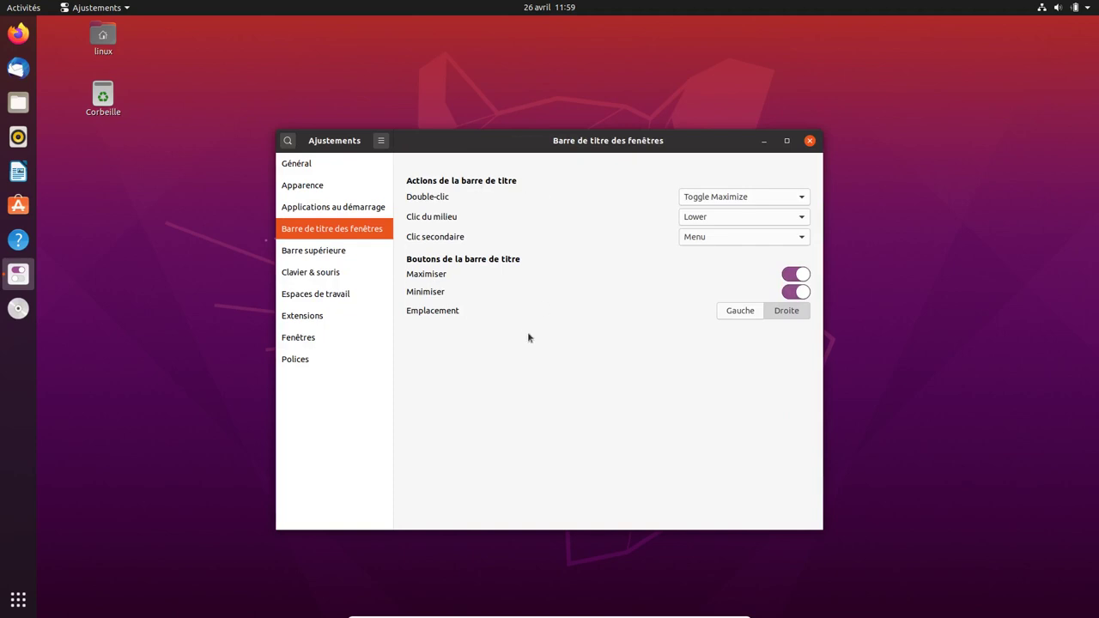
- Show the battery percentage in the top bar, test the Activities hot corner, then disable it
left_click(314, 254)
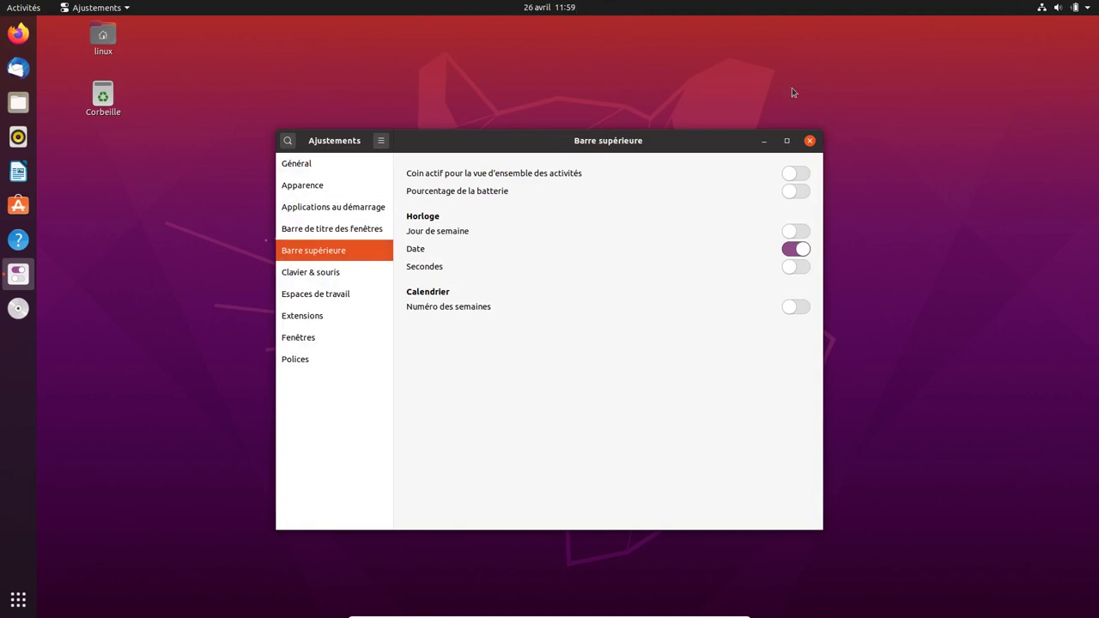
left_click(796, 191)
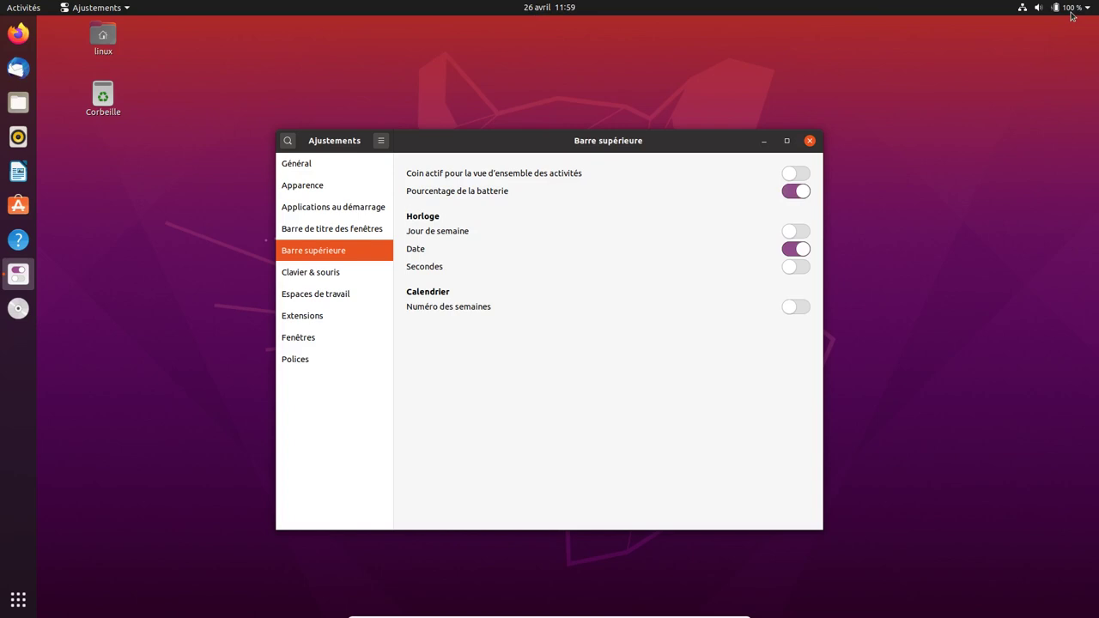
left_click(804, 174)
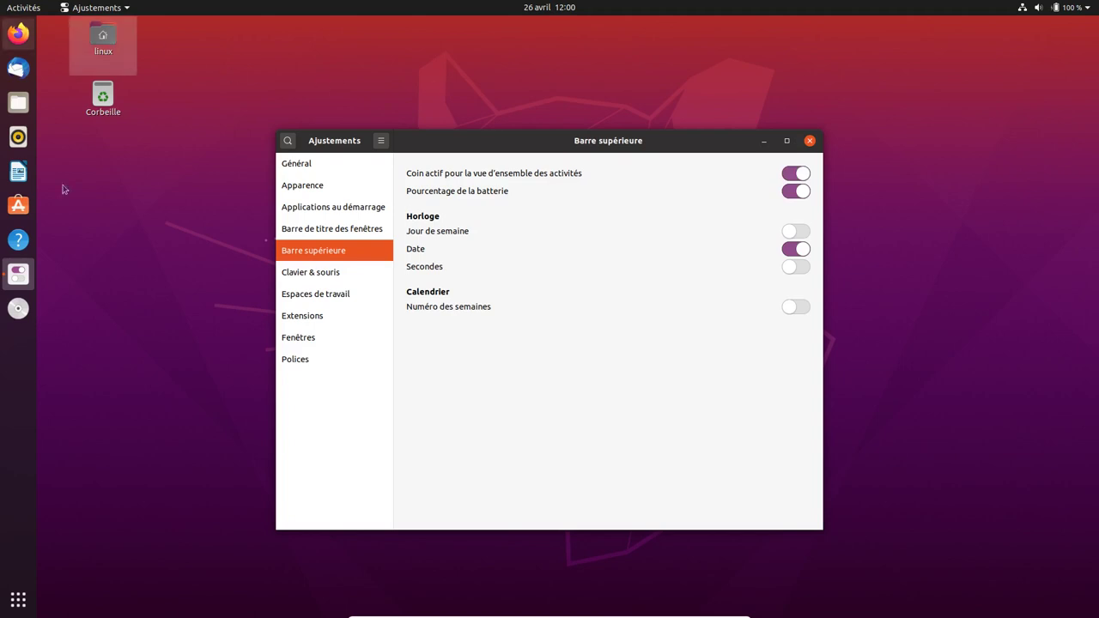
left_click(18, 599)
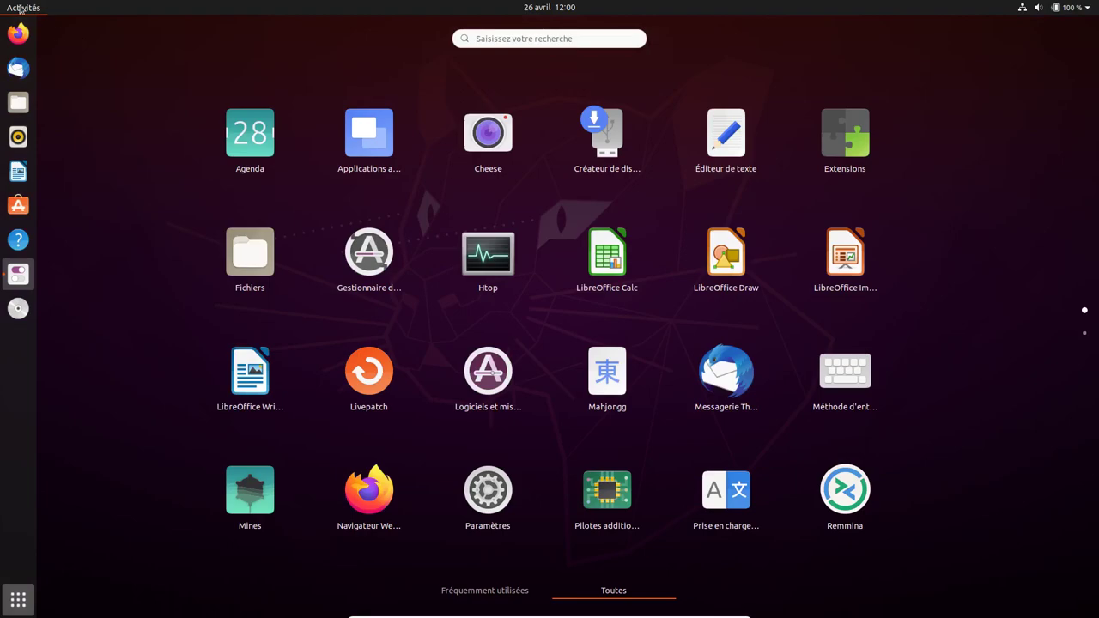
left_click(20, 8)
left_click(21, 8)
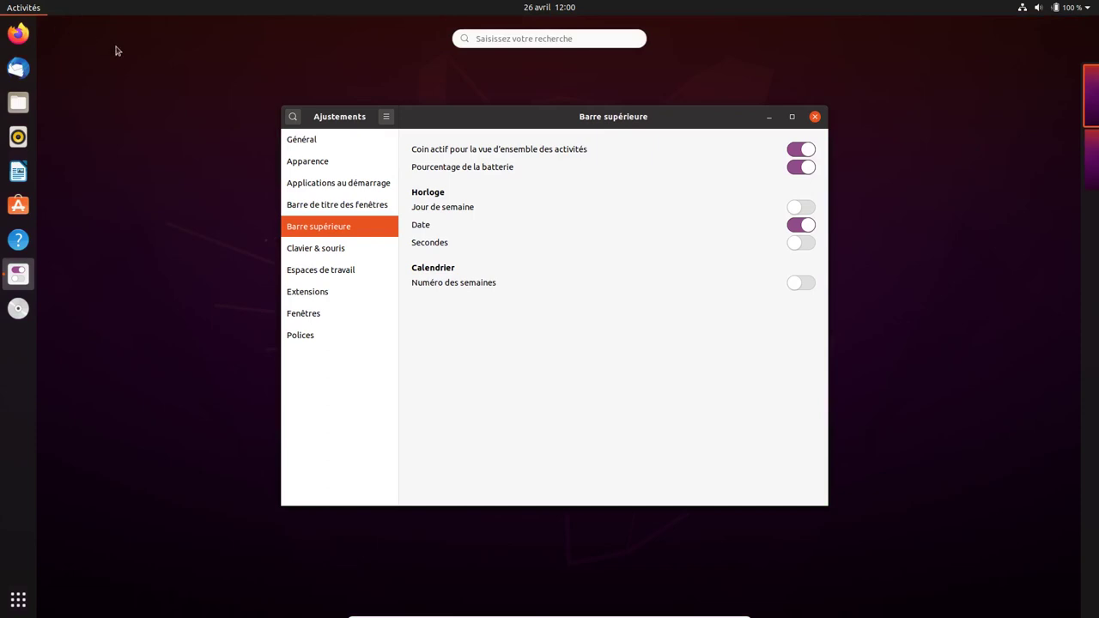
left_click(792, 154)
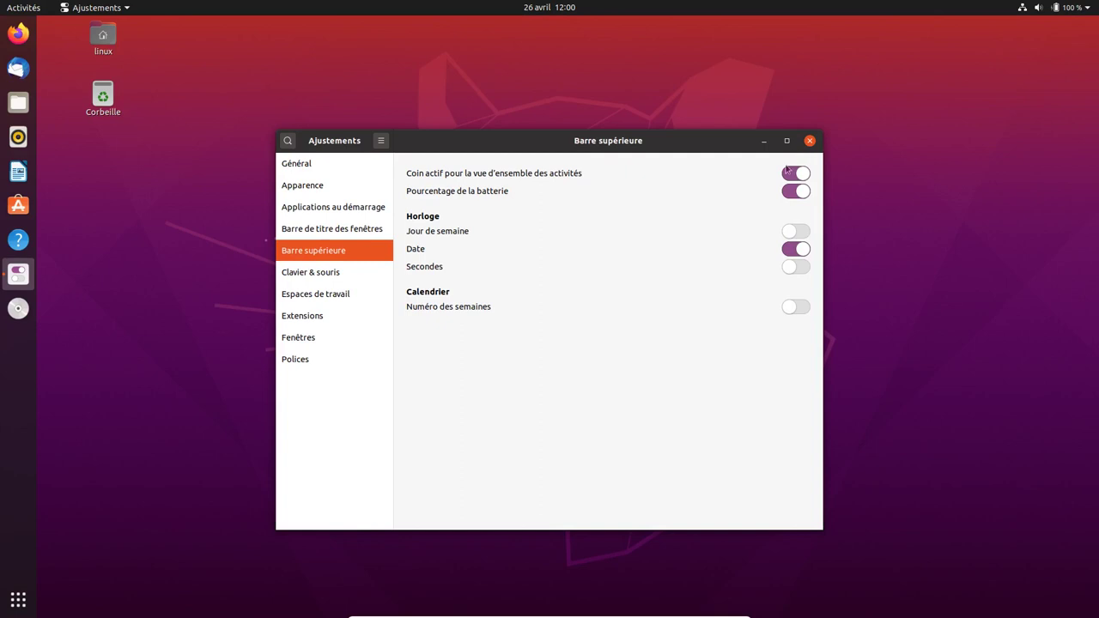
left_click(787, 174)
- Show the weekday and seconds in the top-bar clock and check the calendar
left_click(800, 232)
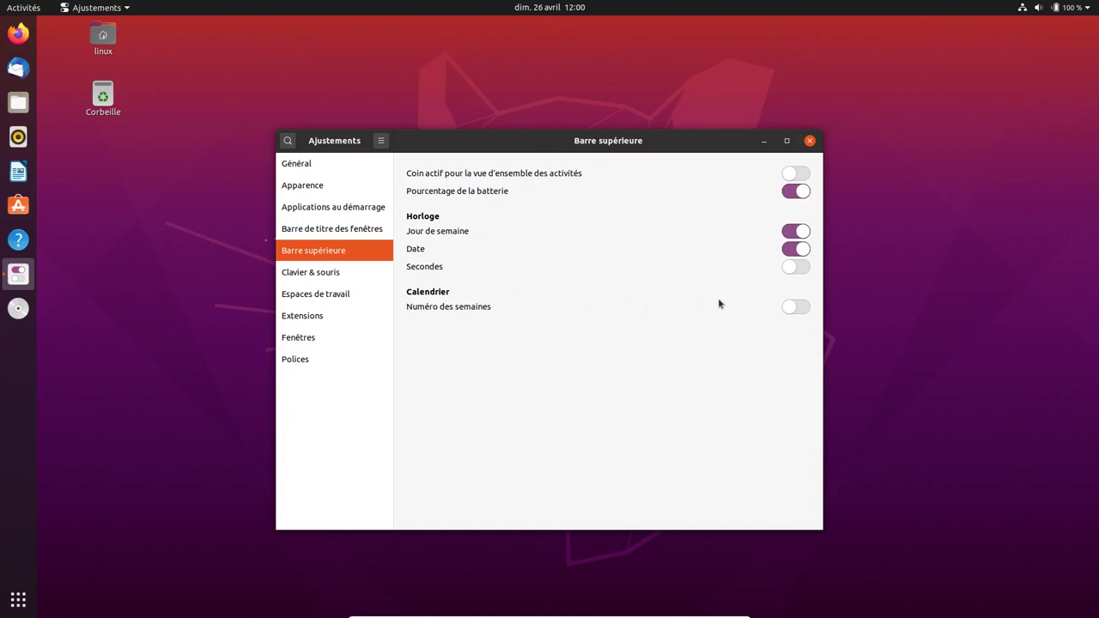
left_click(801, 268)
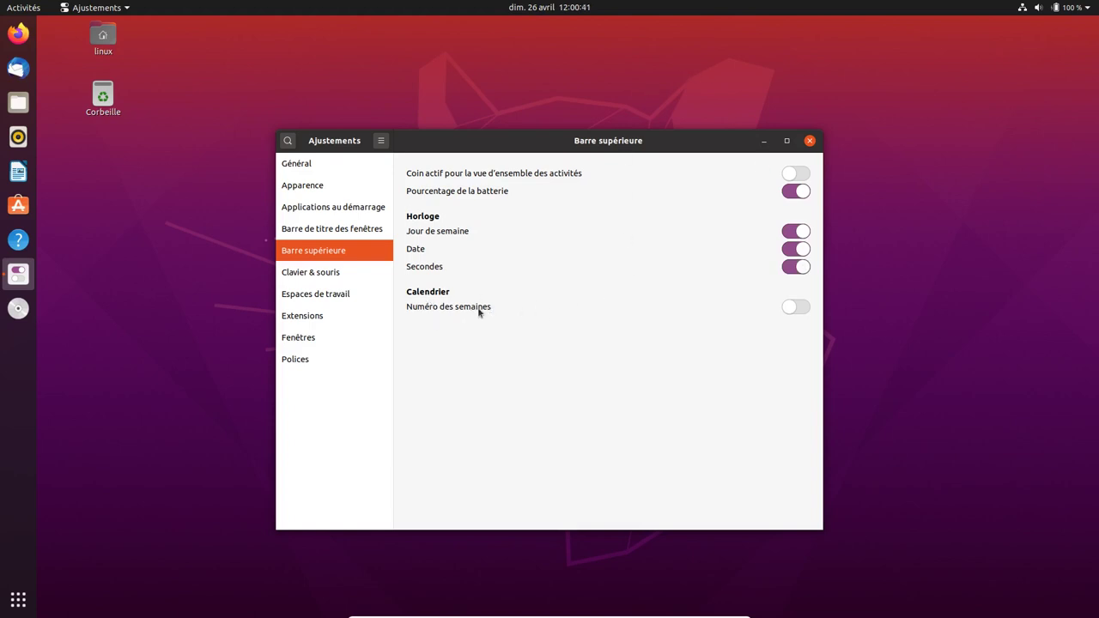
left_click(544, 13)
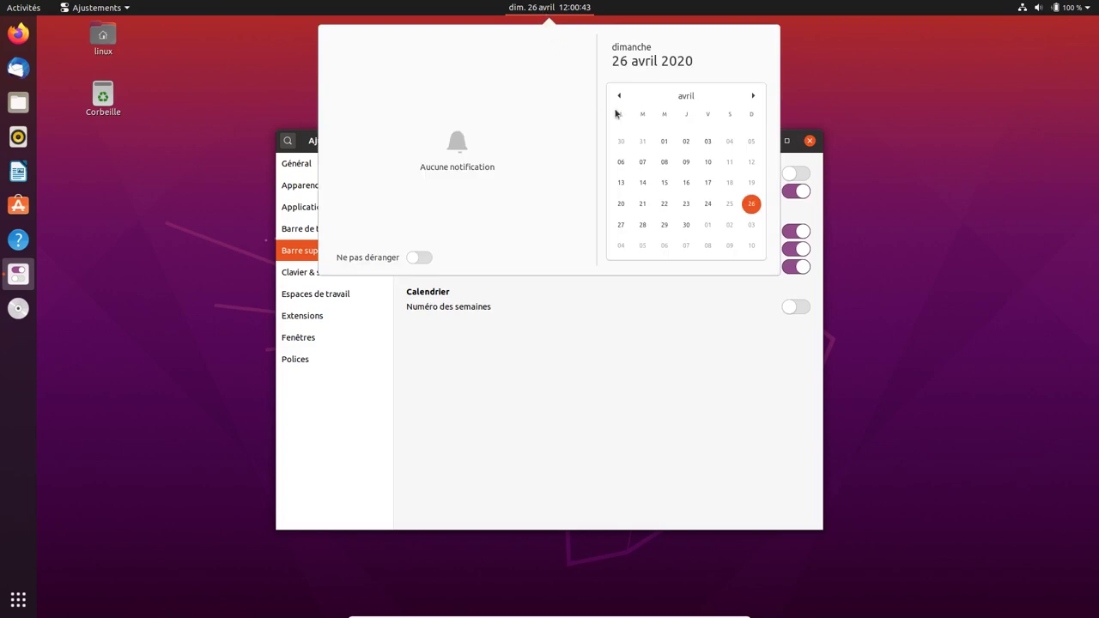
left_click(805, 314)
- Turn on Numéro des semaines and confirm week numbers appear in the calendar
left_click(804, 314)
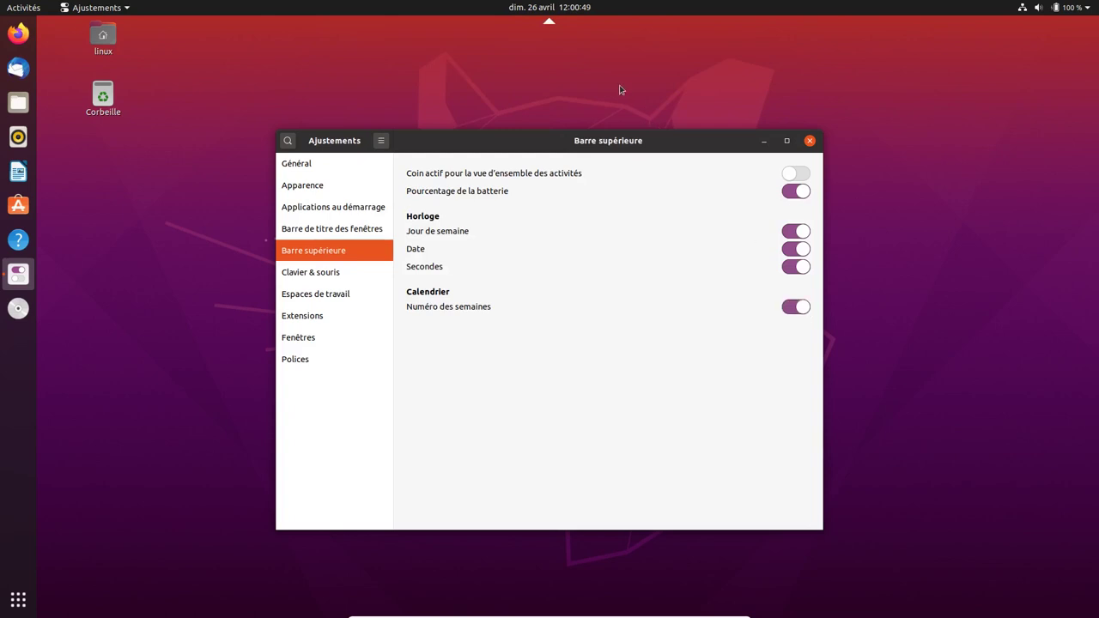
left_click(568, 12)
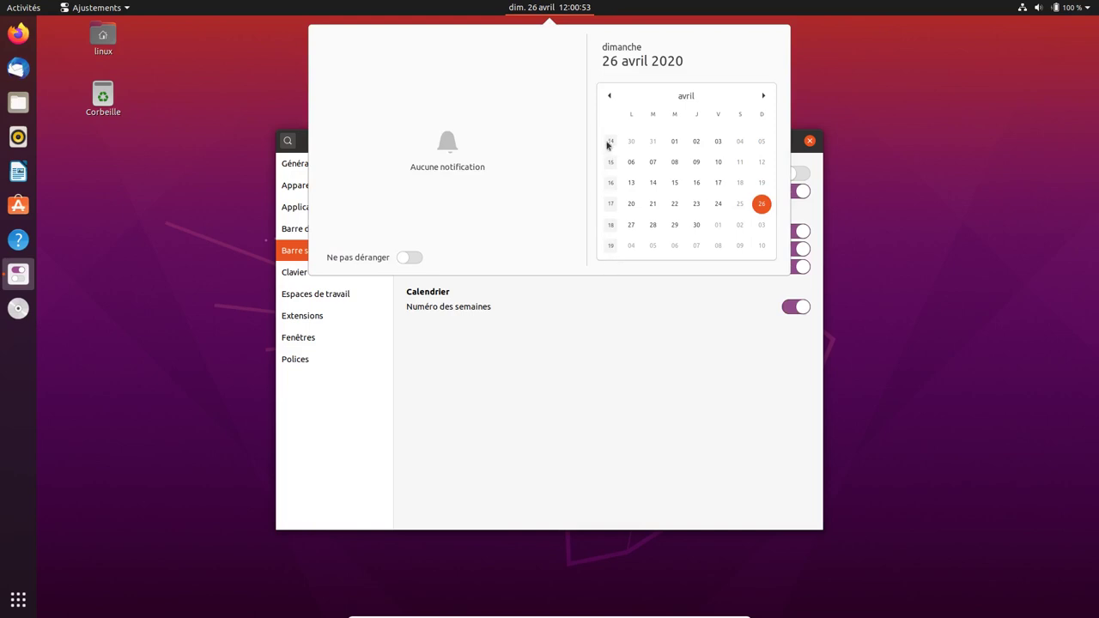
left_click(588, 413)
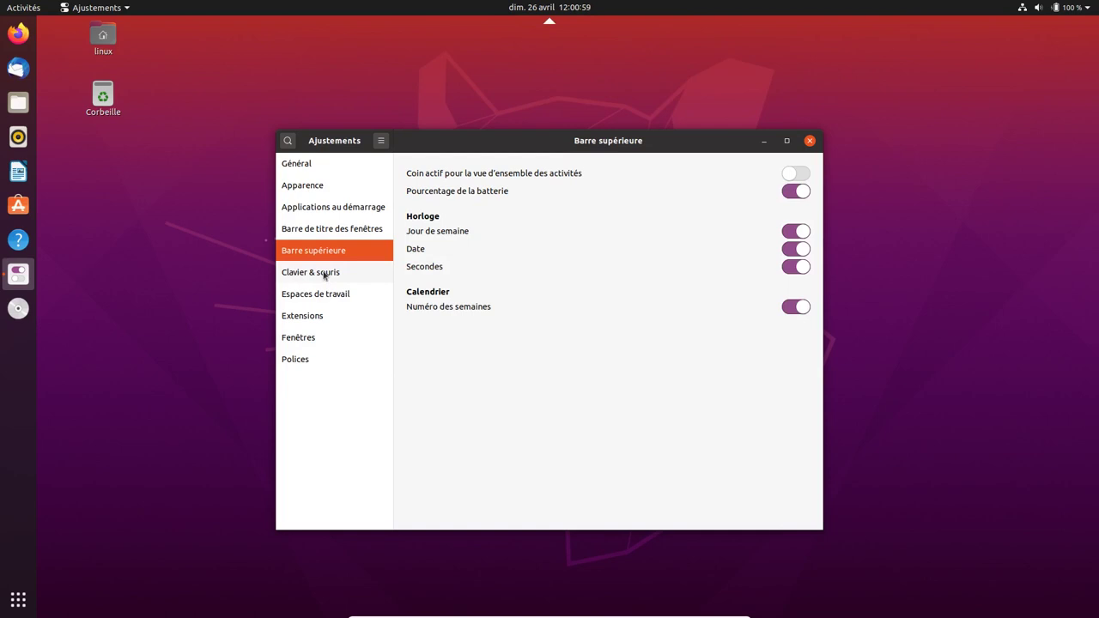
- Review Clavier & souris in a maximized window, then view Espaces de travail and restore the size
left_click(324, 275)
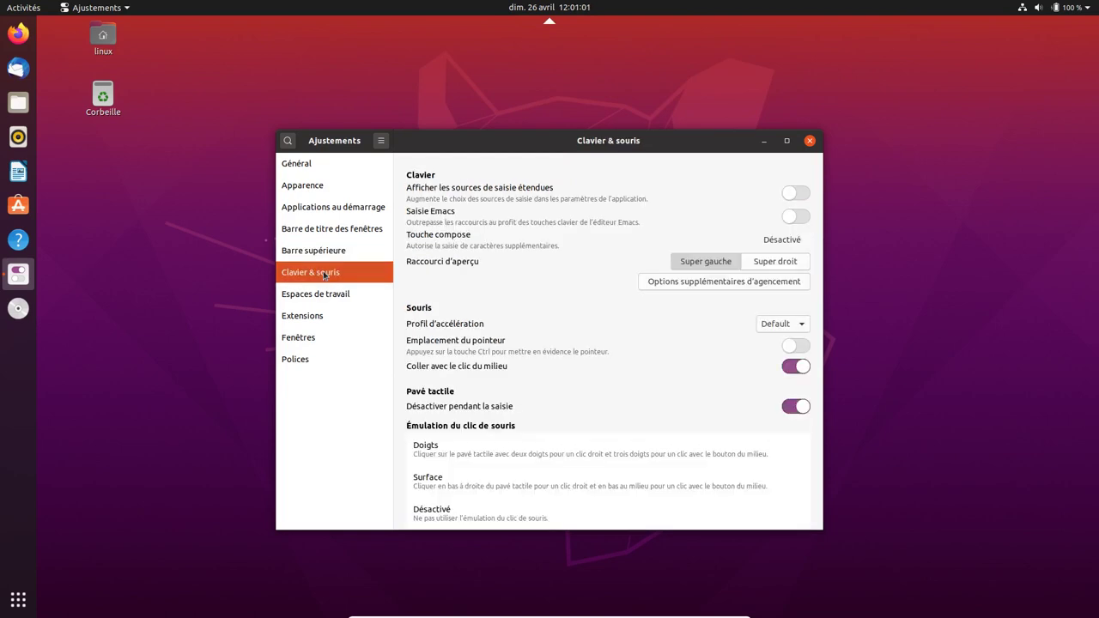
left_click(786, 141)
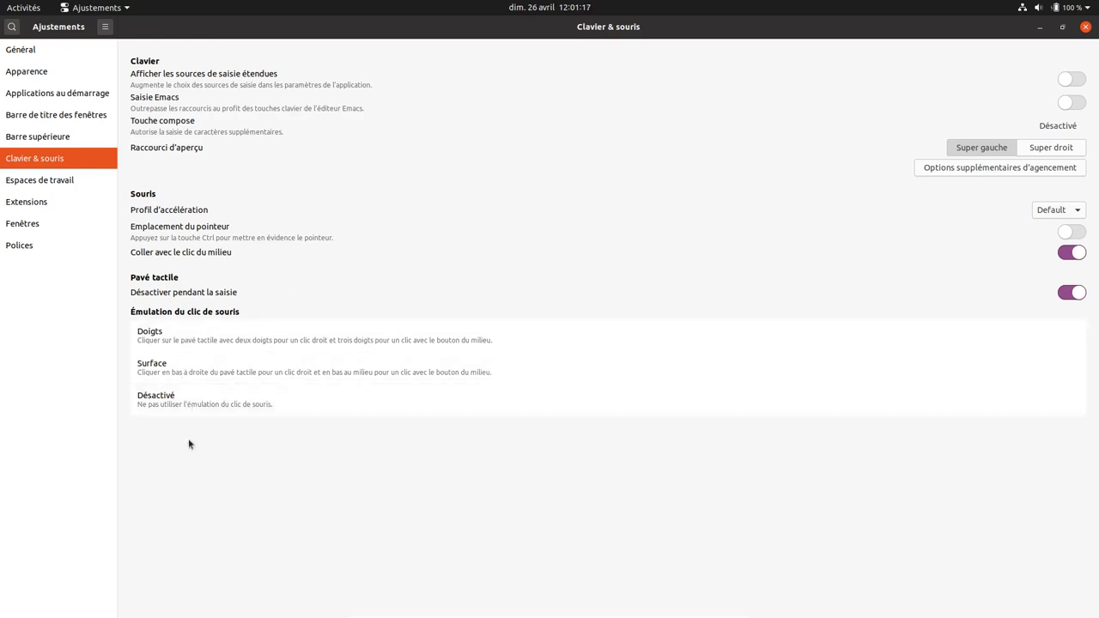
left_click(55, 181)
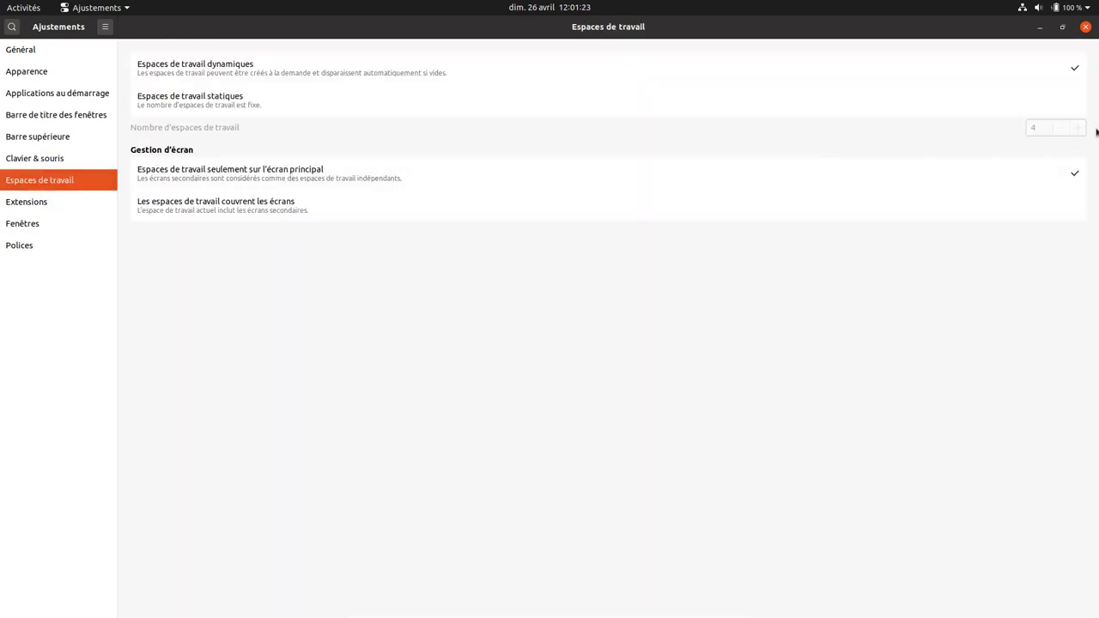
left_click(1062, 31)
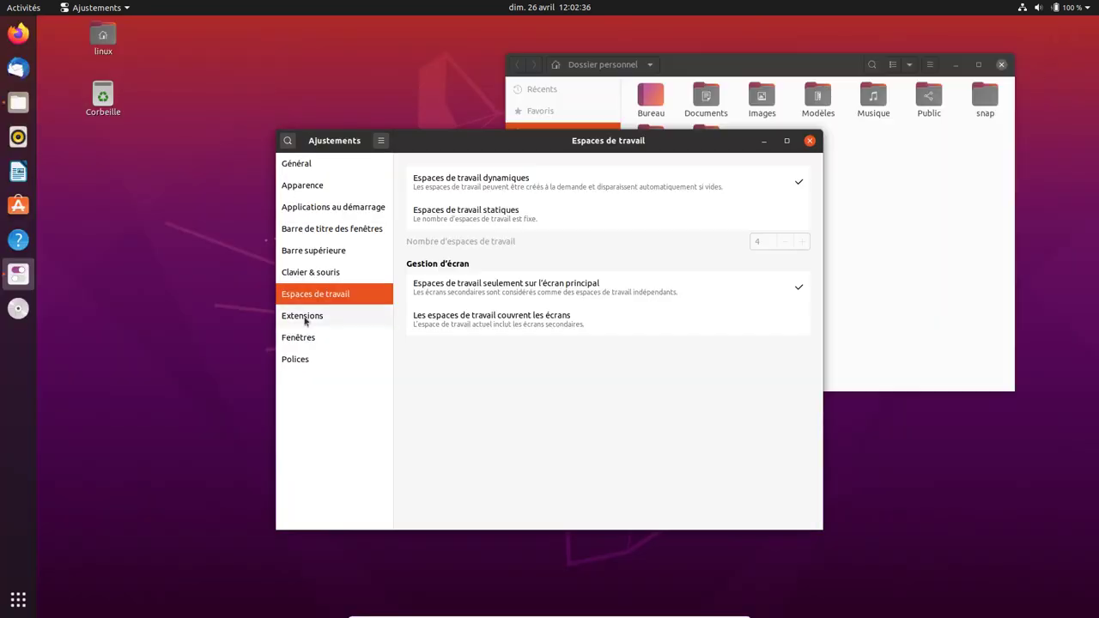
- Open the Desktop Icons extension settings and move the dialog toward the screen centre
left_click(305, 317)
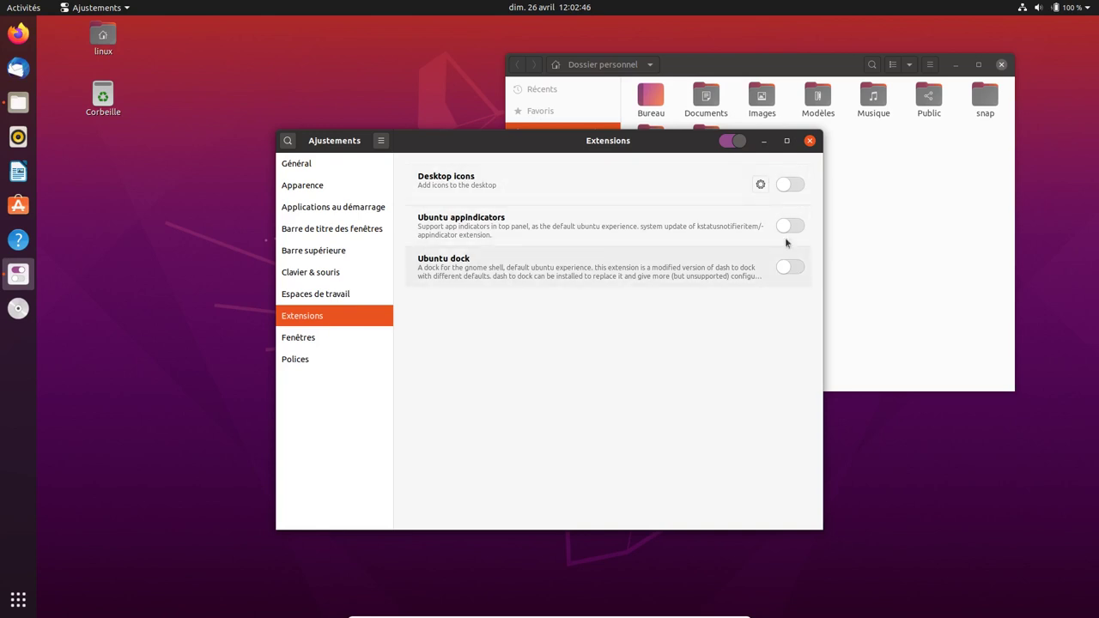
left_click(761, 185)
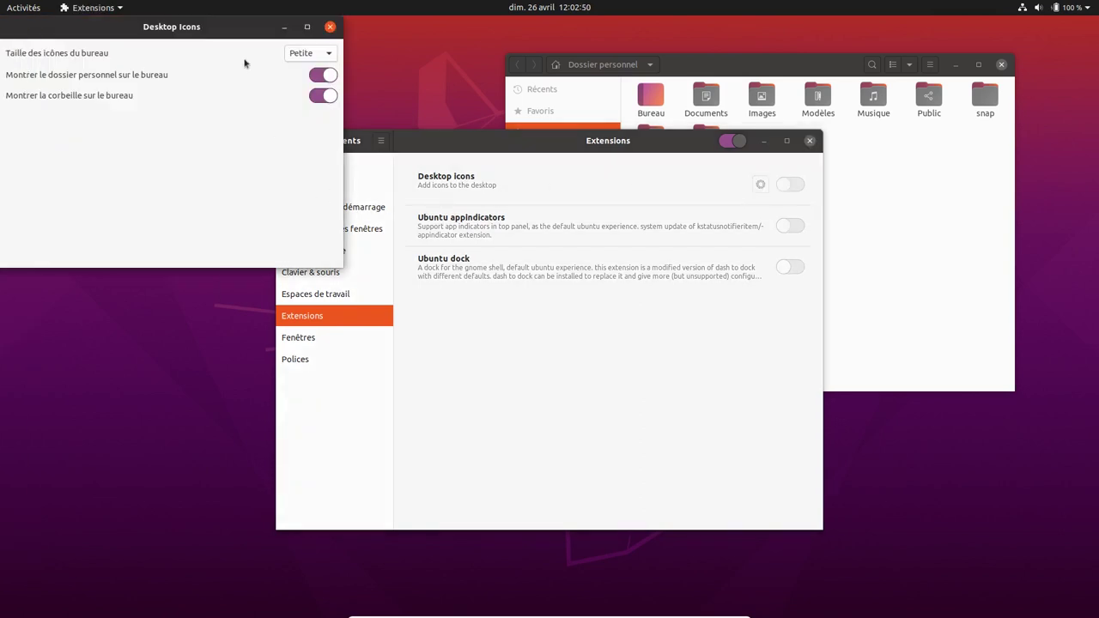
left_click_drag(220, 28, 515, 195)
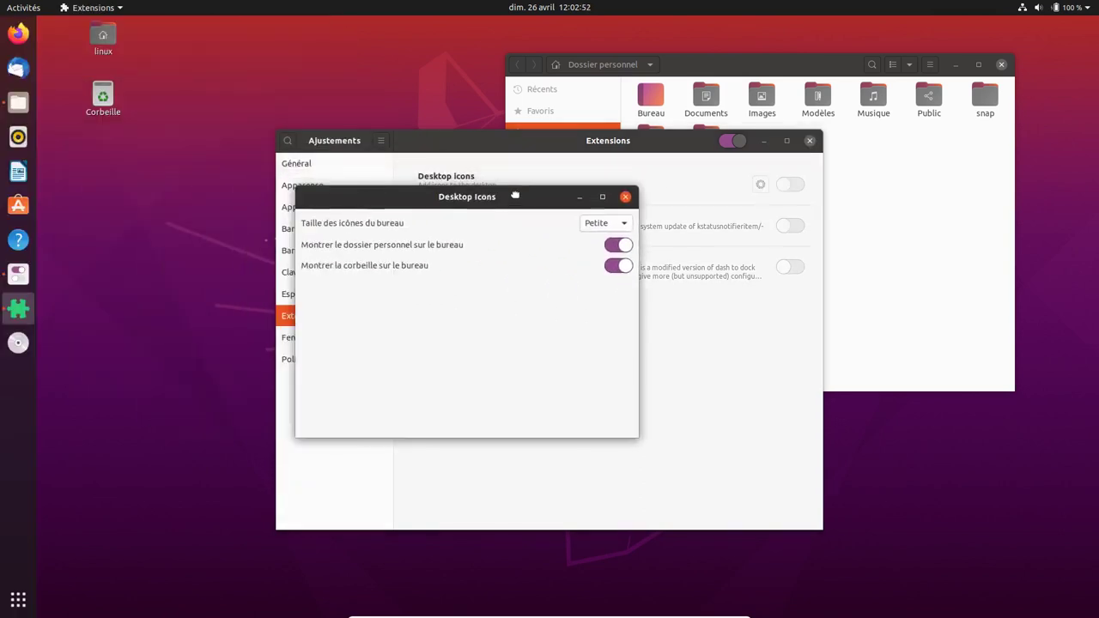
left_click_drag(249, 110, 385, 248)
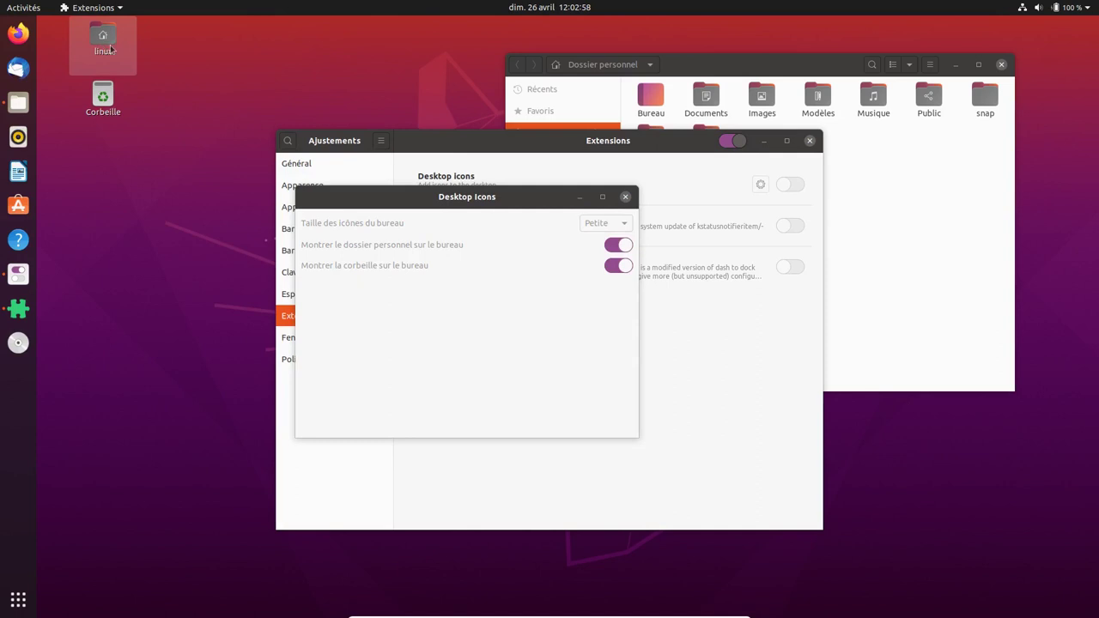
- Hide and restore the home folder and trash icons, then close the dialog and Files window
left_click(614, 247)
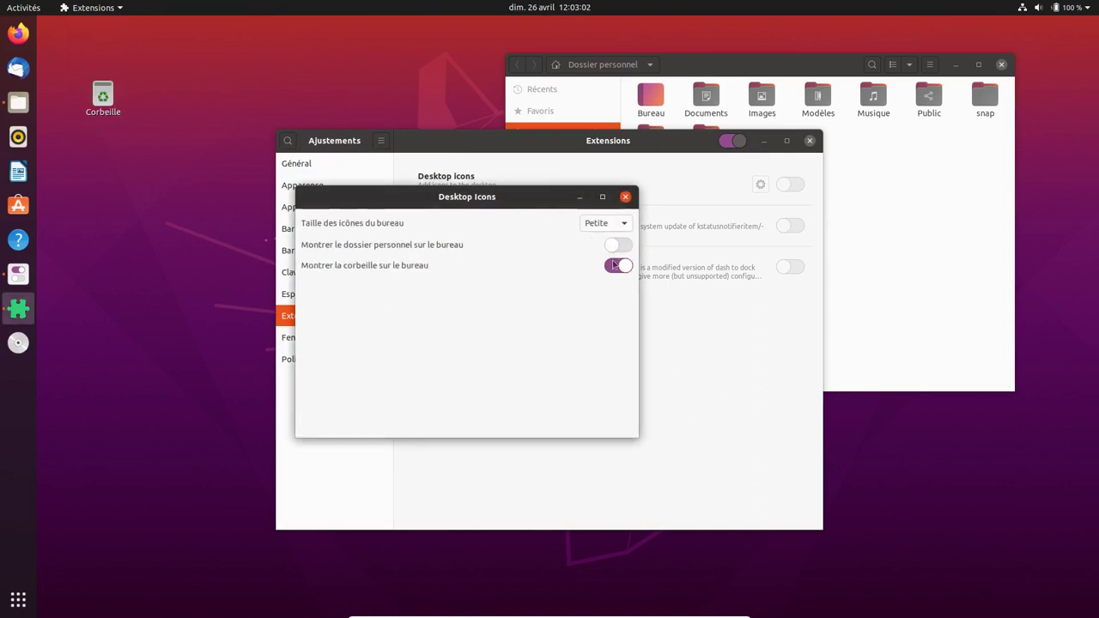
left_click(615, 265)
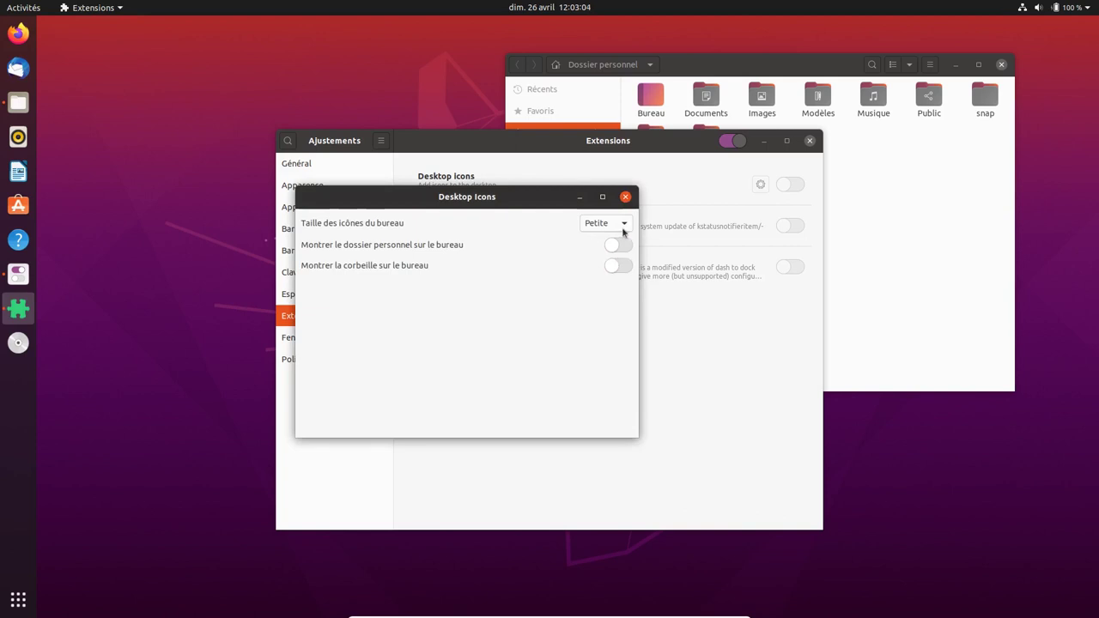
left_click(620, 246)
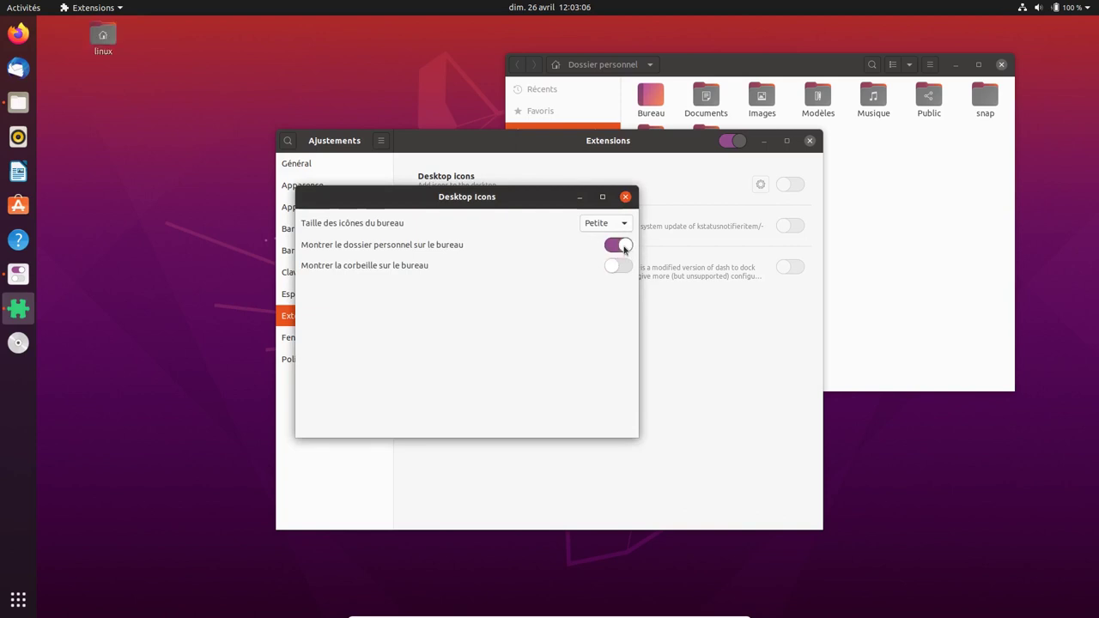
left_click(625, 268)
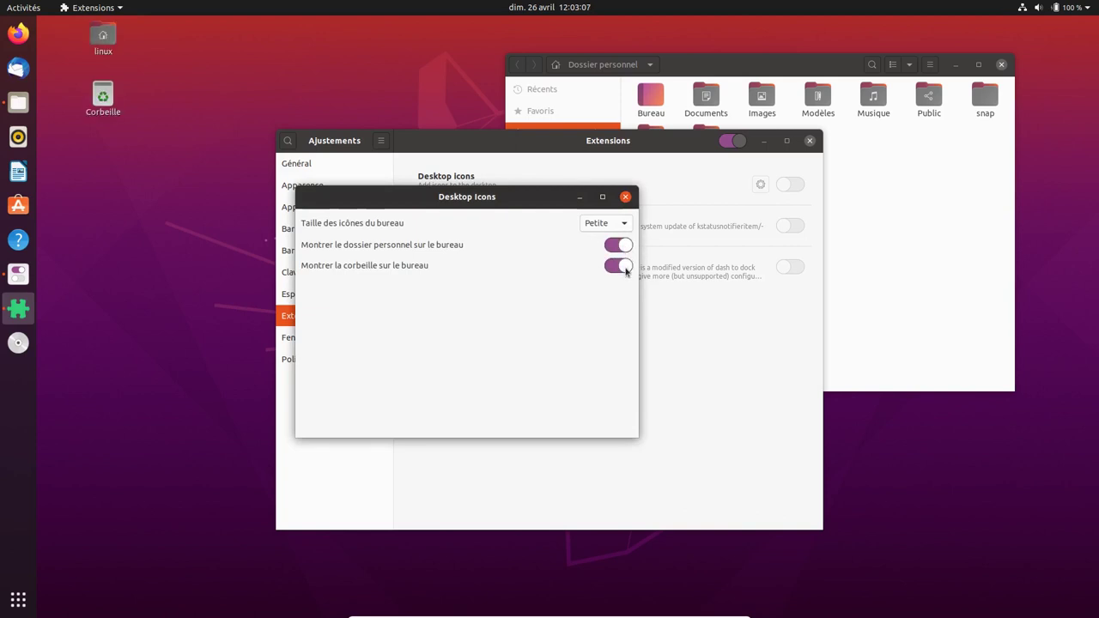
left_click(625, 199)
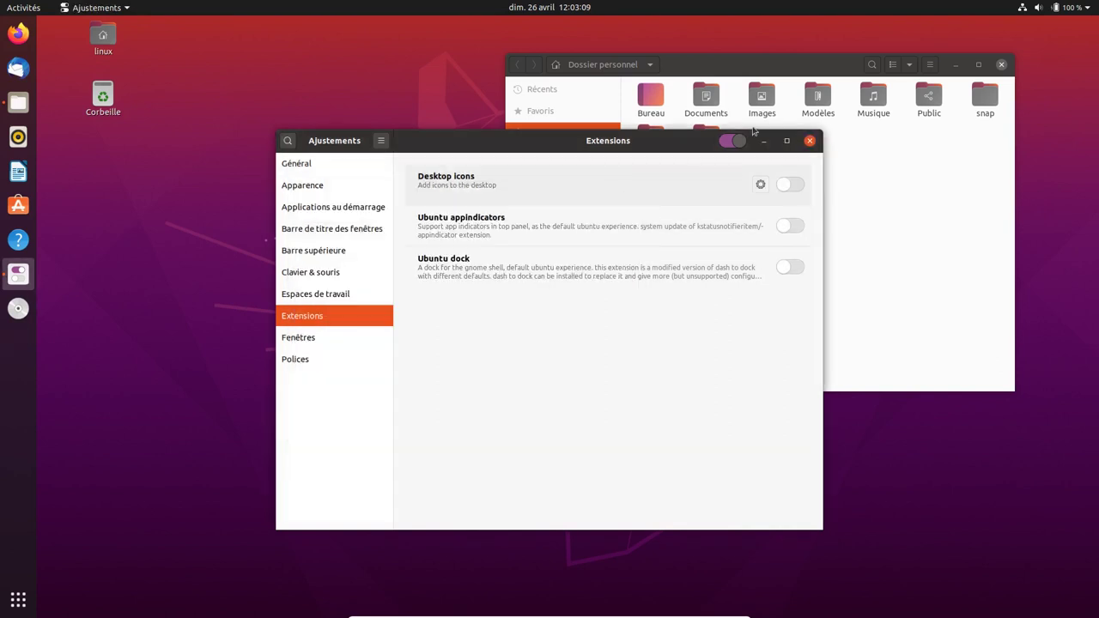
left_click(1003, 66)
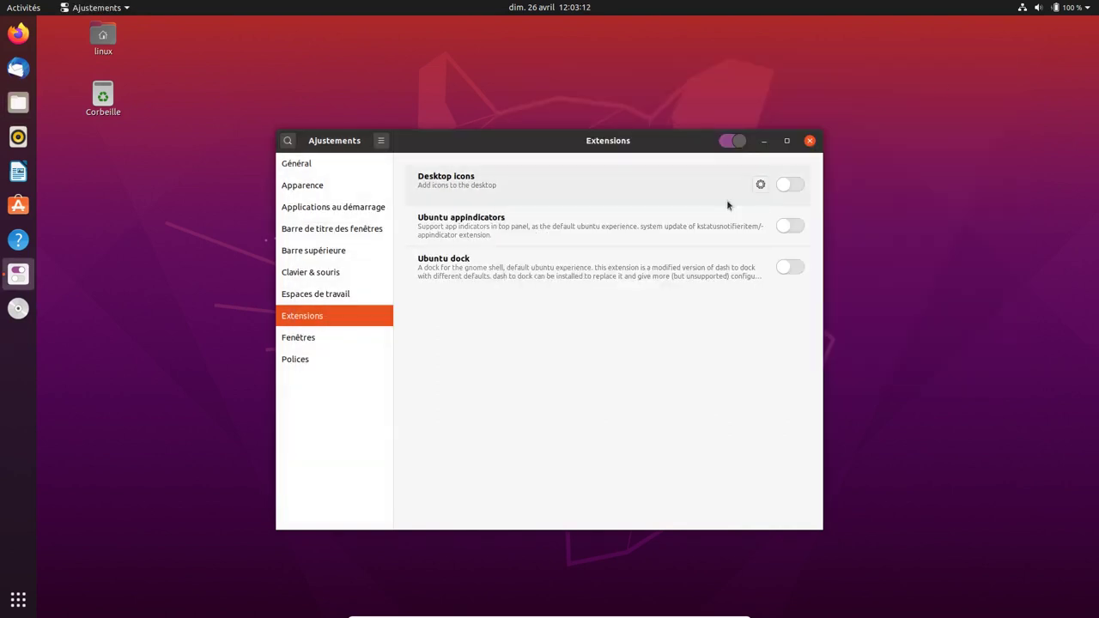
- Look over the Fenêtres and Polices pages, then close GNOME Tweaks
left_click(359, 339)
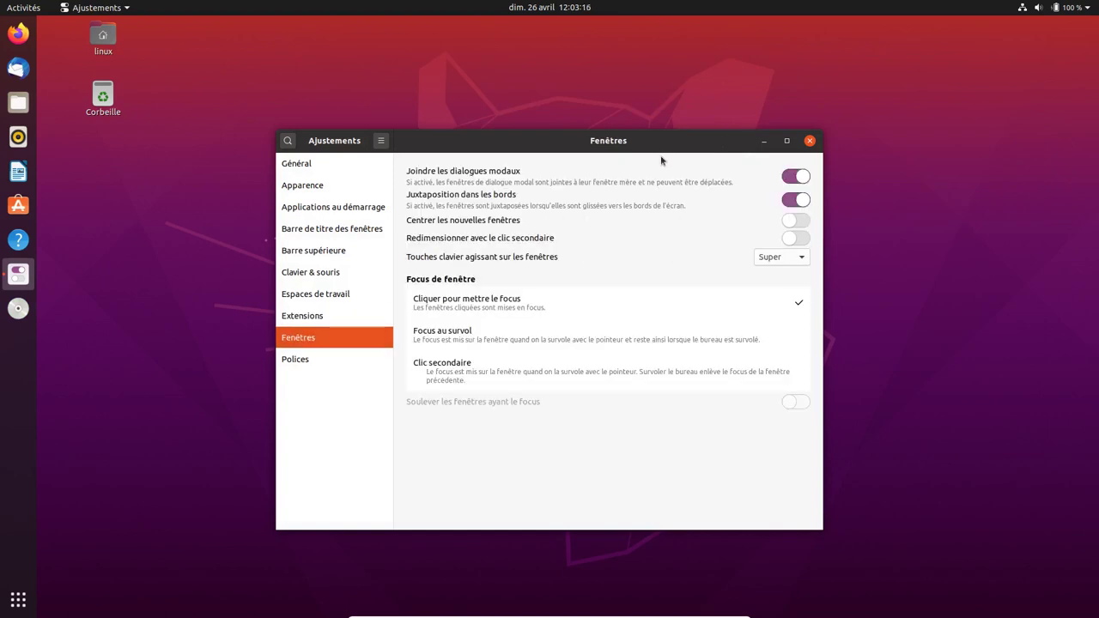
left_click_drag(659, 149, 707, 148)
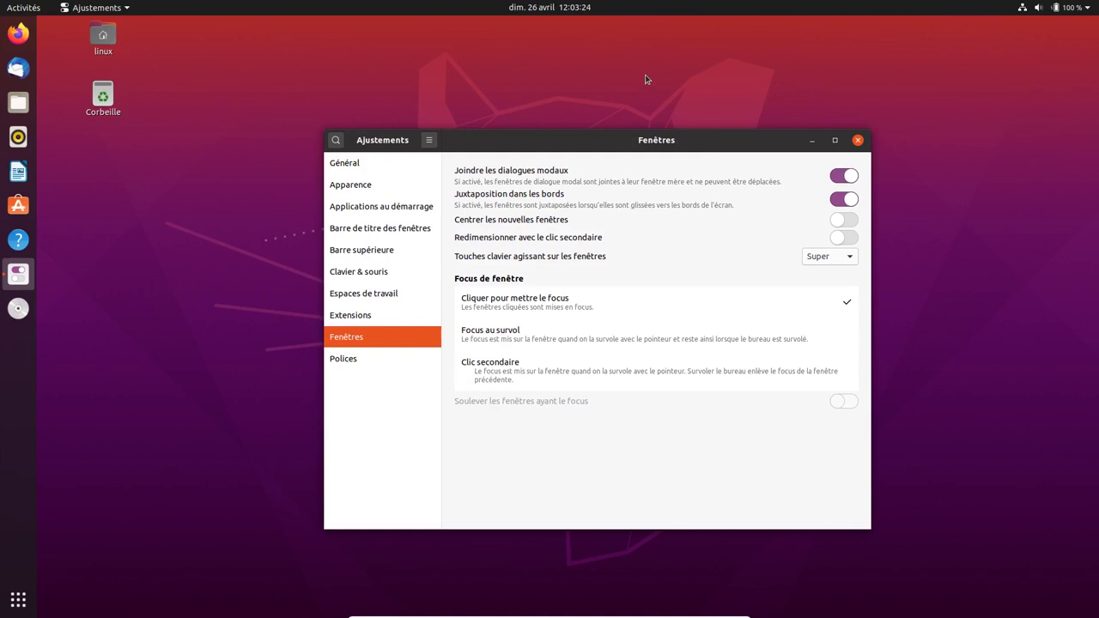
left_click(404, 358)
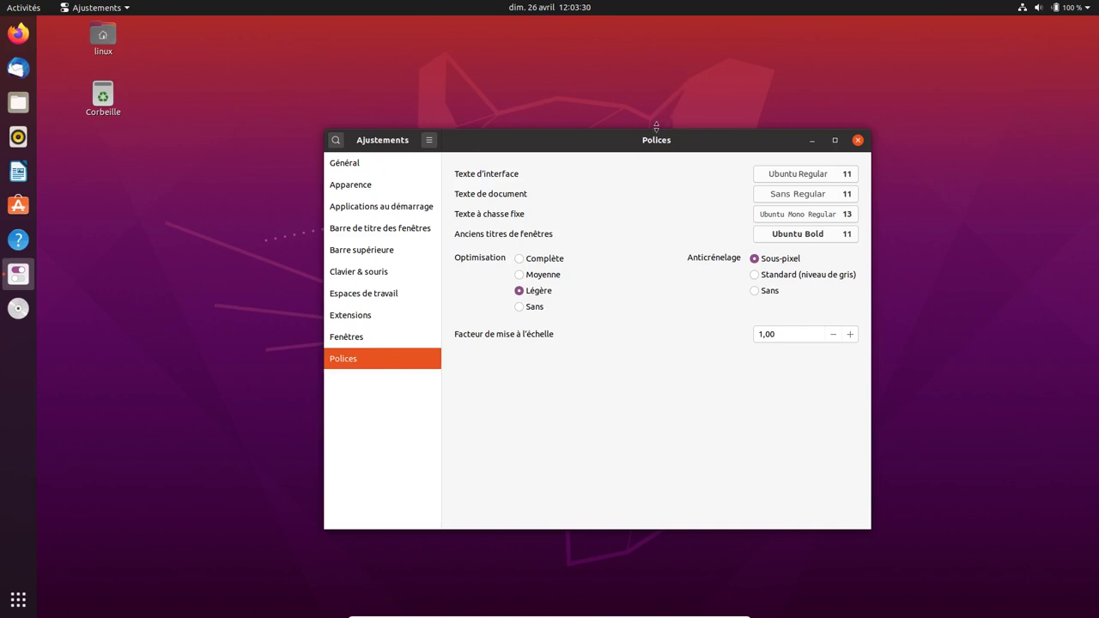
left_click(858, 139)
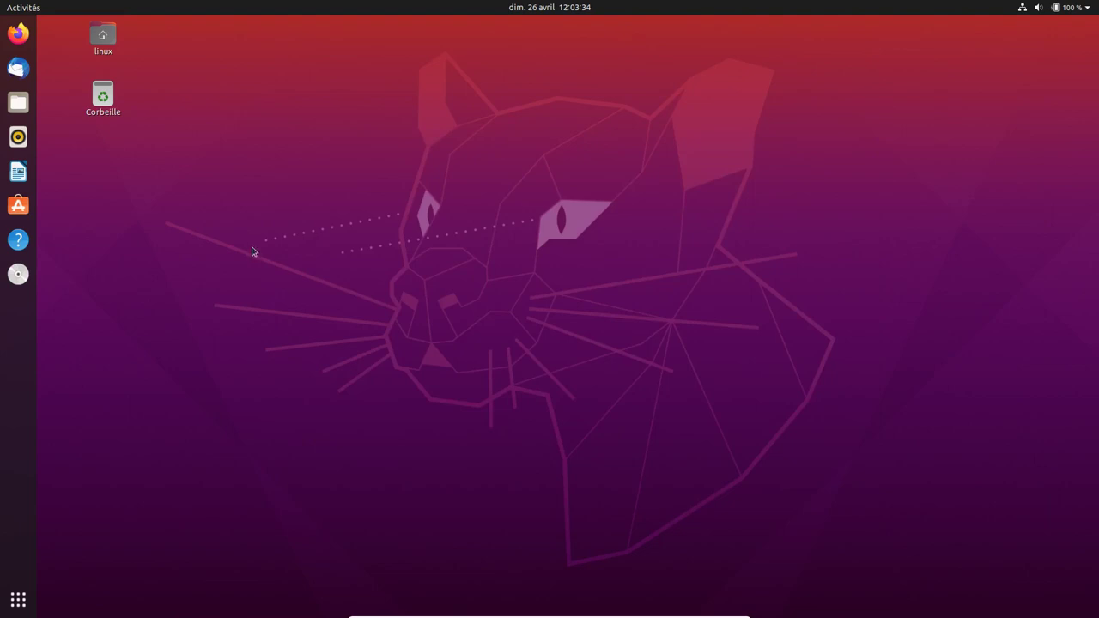